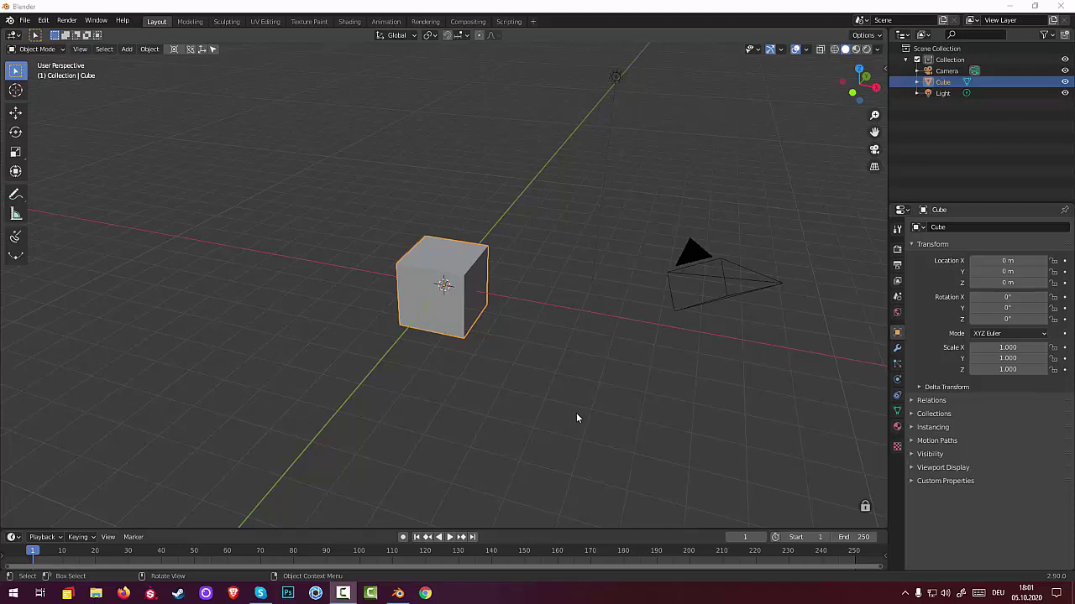
Orbit around the cube, switch it into Edit Mode and deselect everything.
{"action": "mouse_move", "coordinate": [554, 385]}
{"action": "middle_mouse_down"}
{"action": "mouse_move", "coordinate": [671, 398]}
{"action": "mouse_move", "coordinate": [542, 384]}
{"action": "mouse_move", "coordinate": [518, 395]}
{"action": "mouse_move", "coordinate": [530, 377]}
{"action": "middle_mouse_up"}
{"action": "scroll", "coordinate": [531, 377], "scroll_direction": "up", "scroll_amount": 2}
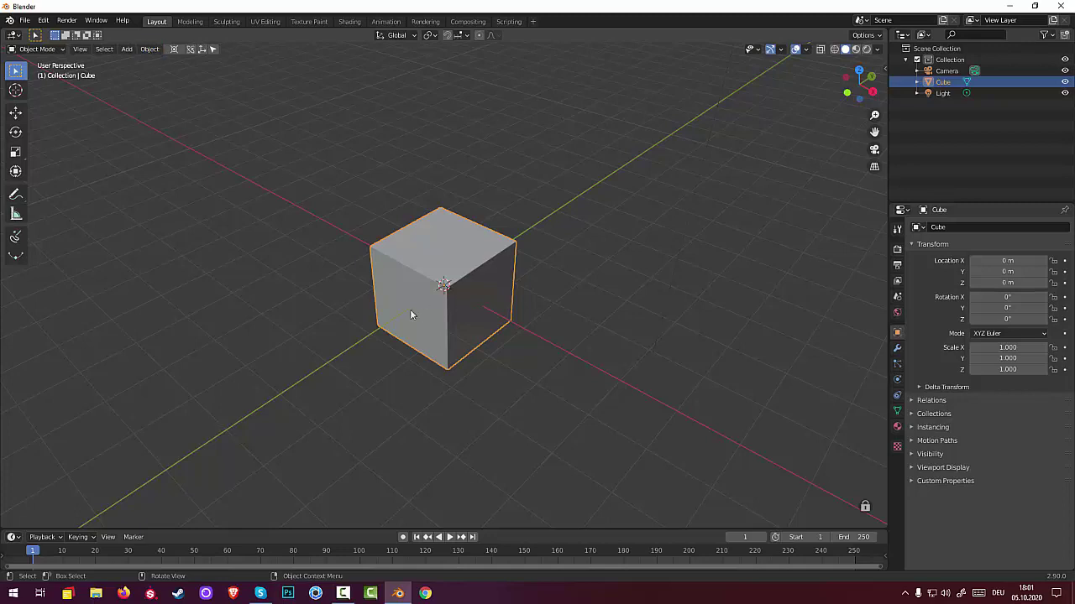
{"action": "left_click", "coordinate": [48, 51]}
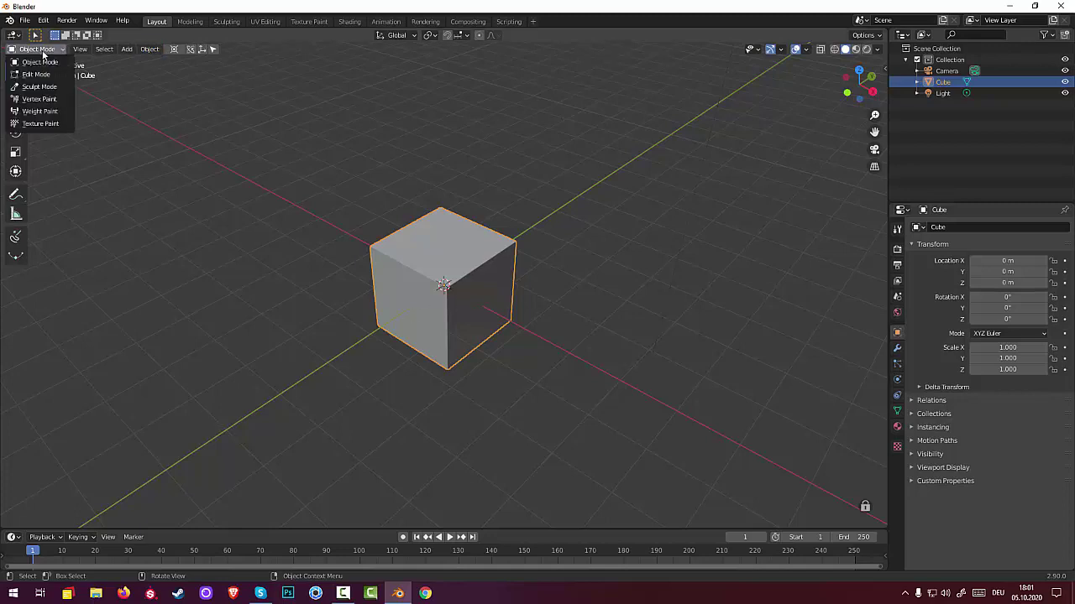
{"action": "left_click", "coordinate": [36, 74]}
{"action": "key", "text": "alt+a"}
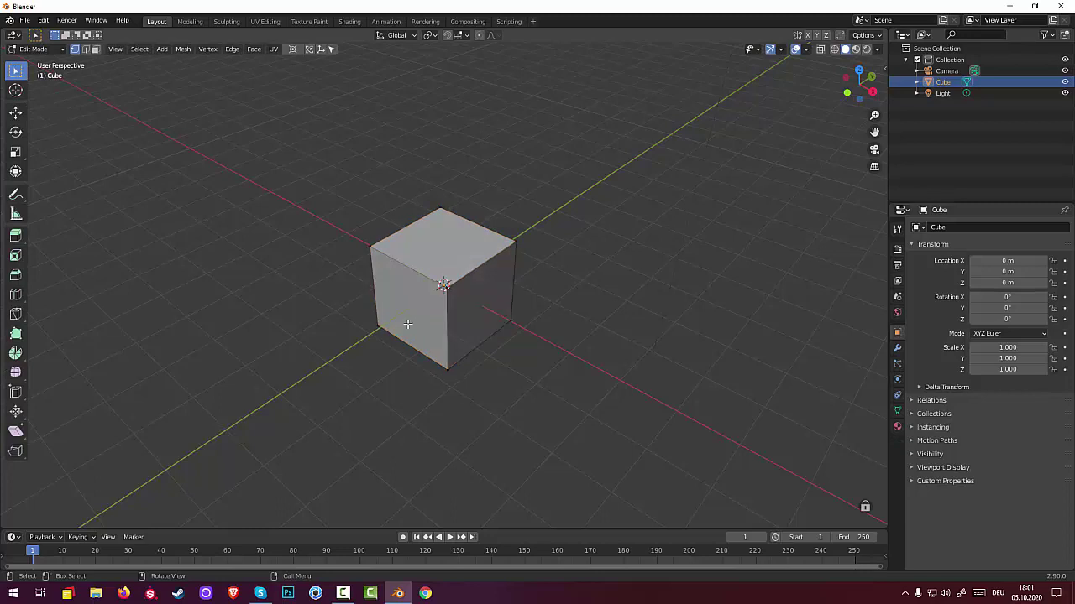
Return the cube to Object Mode and pick an entry from its right-click menu.
{"action": "mouse_move", "coordinate": [433, 317]}
{"action": "middle_mouse_down"}
{"action": "mouse_move", "coordinate": [455, 291]}
{"action": "mouse_move", "coordinate": [453, 306]}
{"action": "middle_mouse_up"}
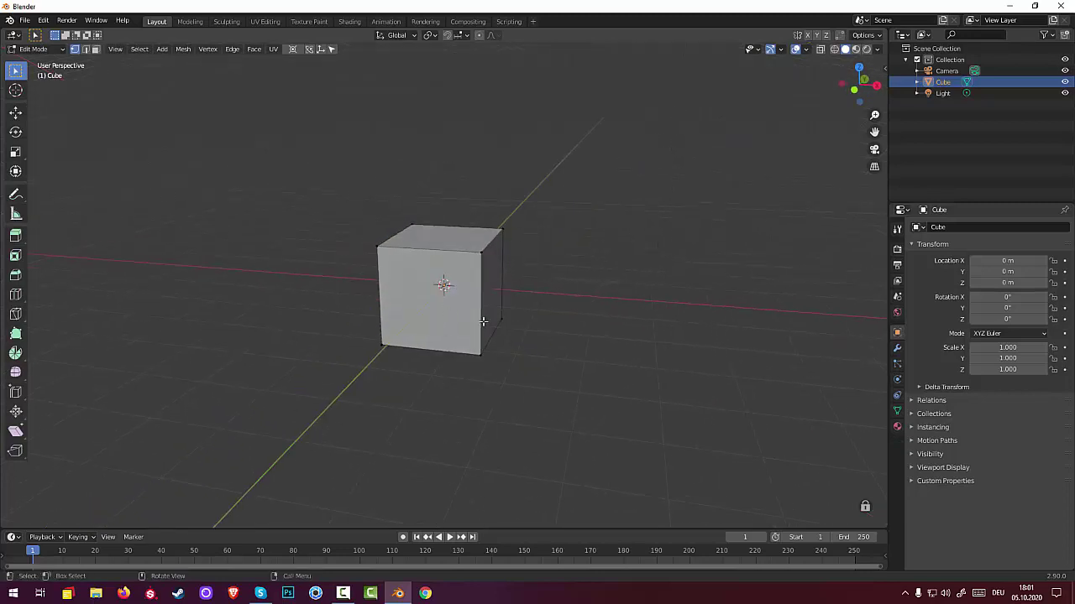
{"action": "left_click", "coordinate": [36, 49]}
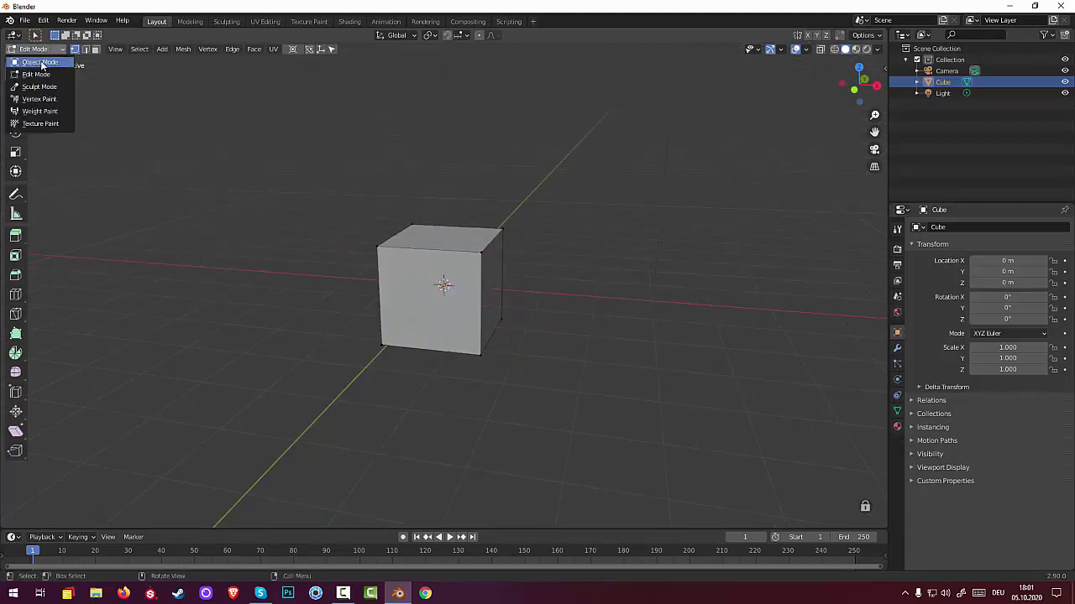
{"action": "left_click", "coordinate": [36, 62]}
{"action": "right_click", "coordinate": [455, 295]}
{"action": "mouse_move", "coordinate": [404, 325]}
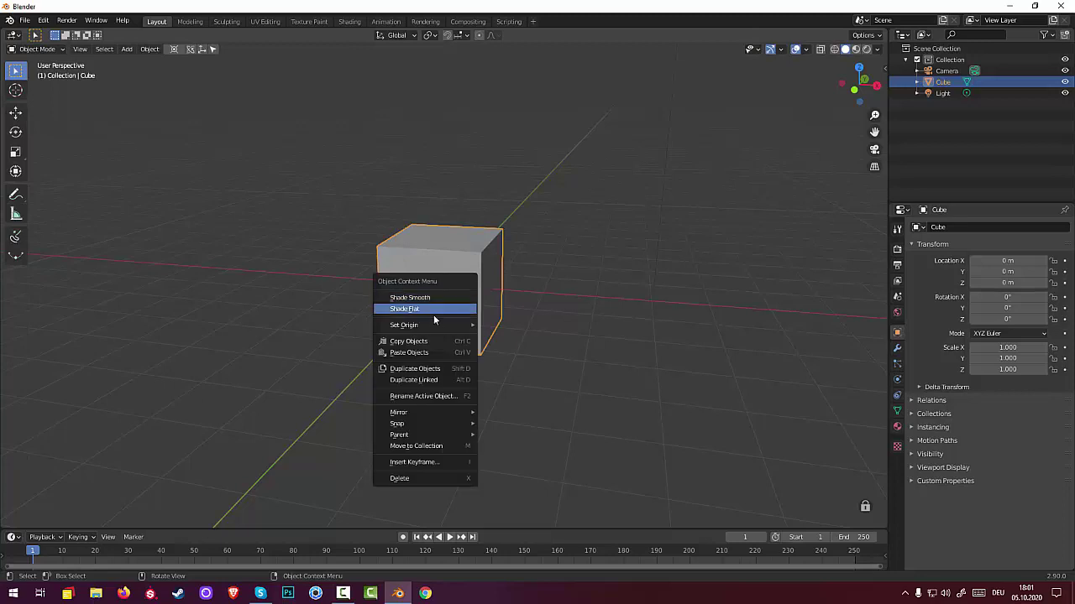
{"action": "left_click", "coordinate": [512, 327]}
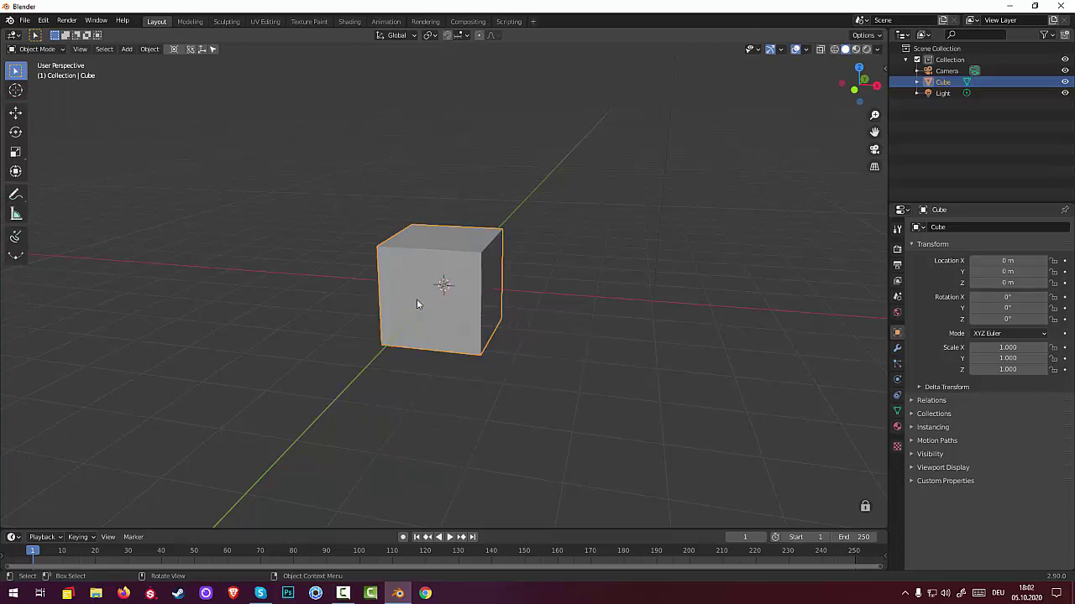
Re-enter Edit Mode, subdivide the cube mesh, then go back to Object Mode.
{"action": "left_click", "coordinate": [57, 50]}
{"action": "left_click", "coordinate": [36, 74]}
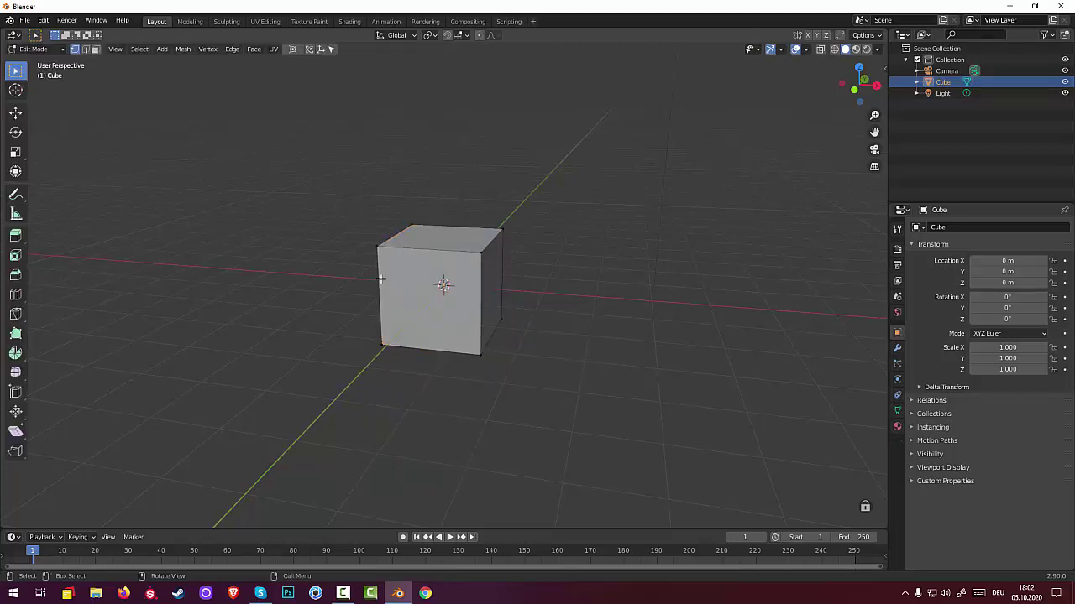
{"action": "right_click", "coordinate": [418, 283]}
{"action": "mouse_move", "coordinate": [386, 285]}
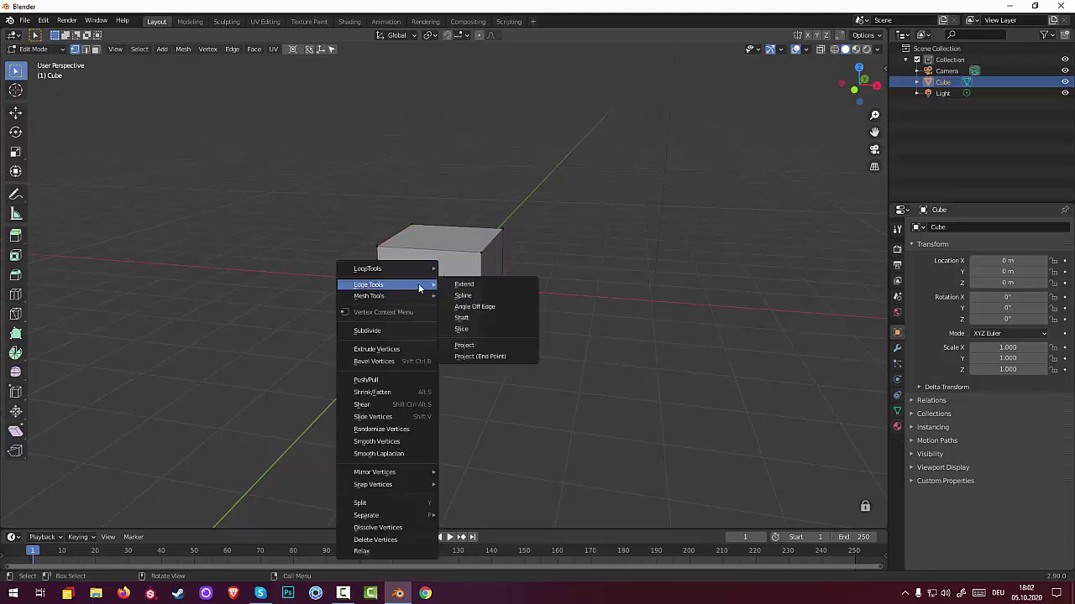
{"action": "left_click", "coordinate": [370, 330]}
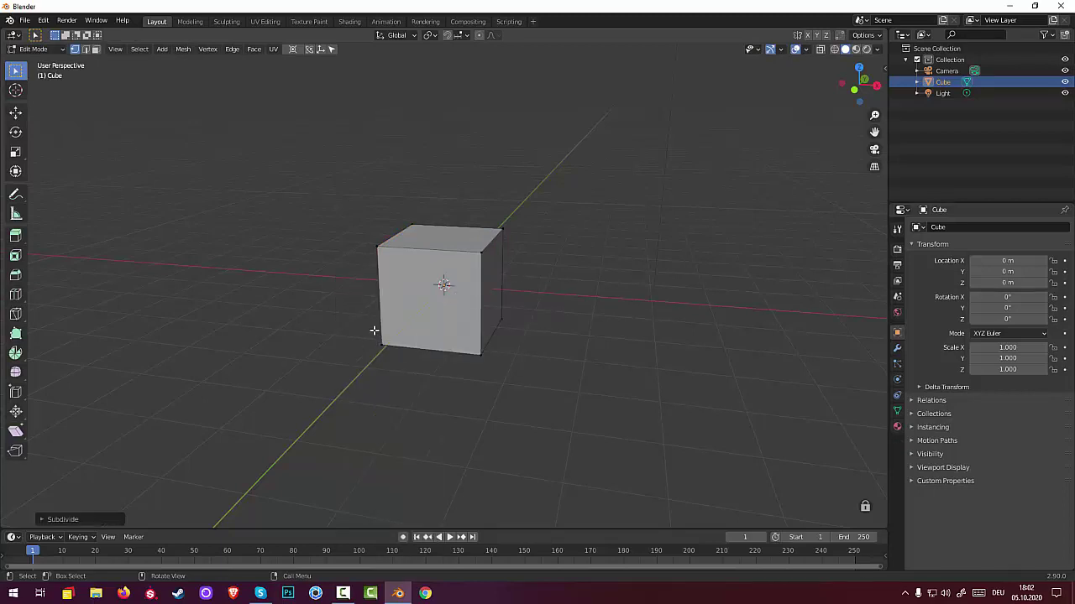
{"action": "left_click", "coordinate": [470, 319]}
{"action": "left_click", "coordinate": [35, 49]}
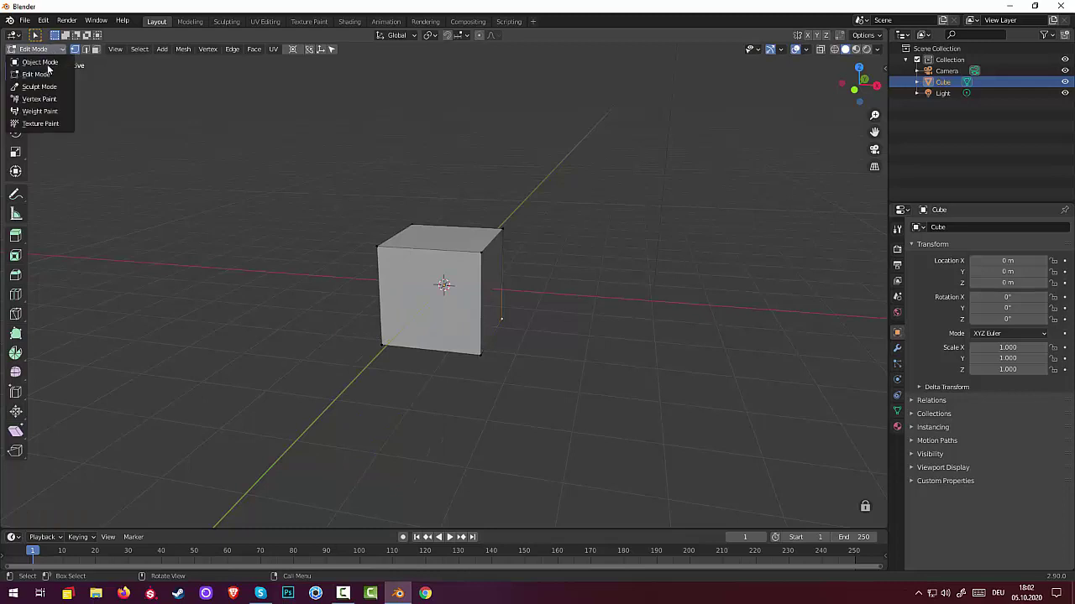
{"action": "left_click", "coordinate": [42, 62]}
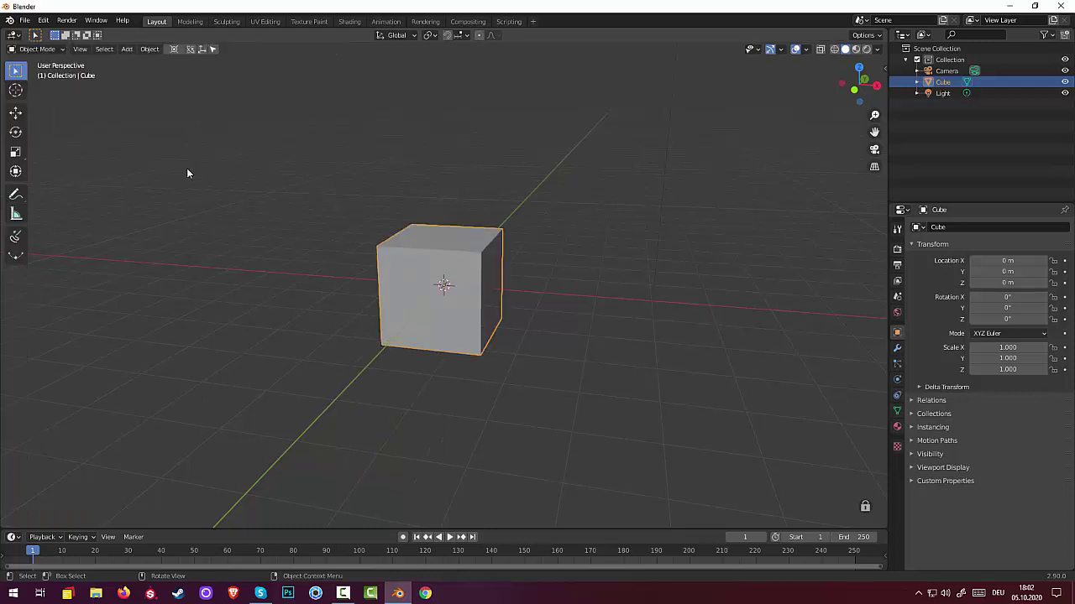
Re-enter Edit Mode with Face select, grow a selection from the front face, then clear it.
{"action": "left_click", "coordinate": [35, 49]}
{"action": "left_click", "coordinate": [42, 73]}
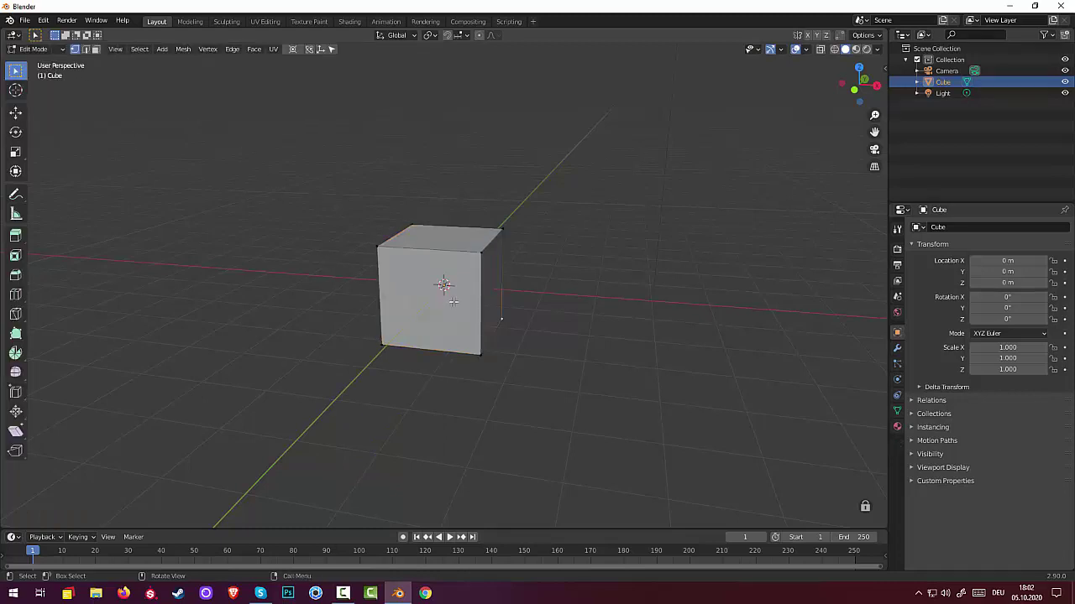
{"action": "left_click", "coordinate": [96, 49]}
{"action": "left_click", "coordinate": [411, 282]}
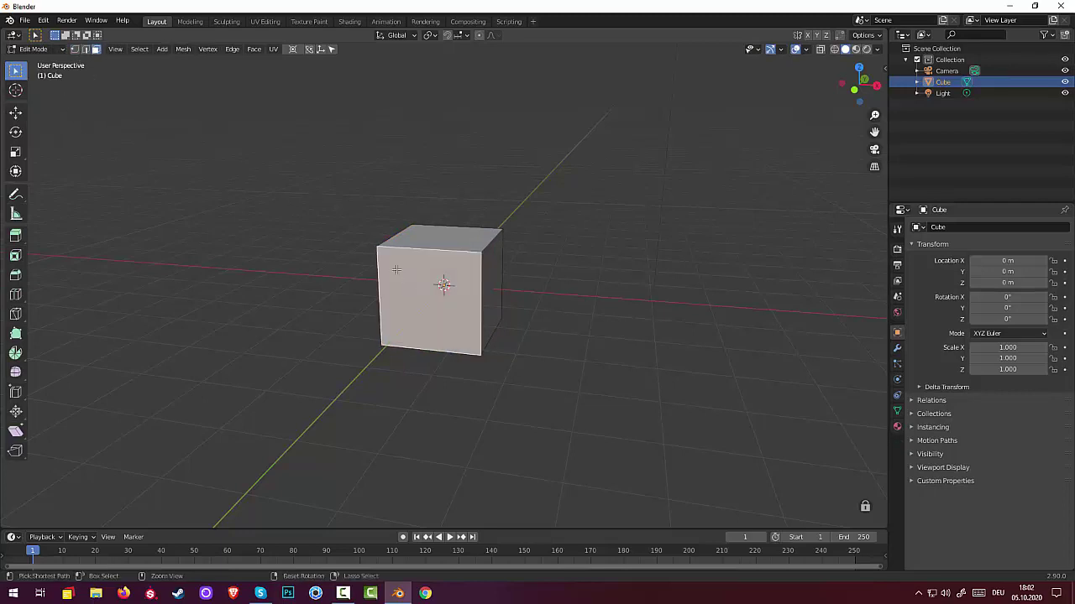
{"action": "key", "text": "ctrl+KP_Add"}
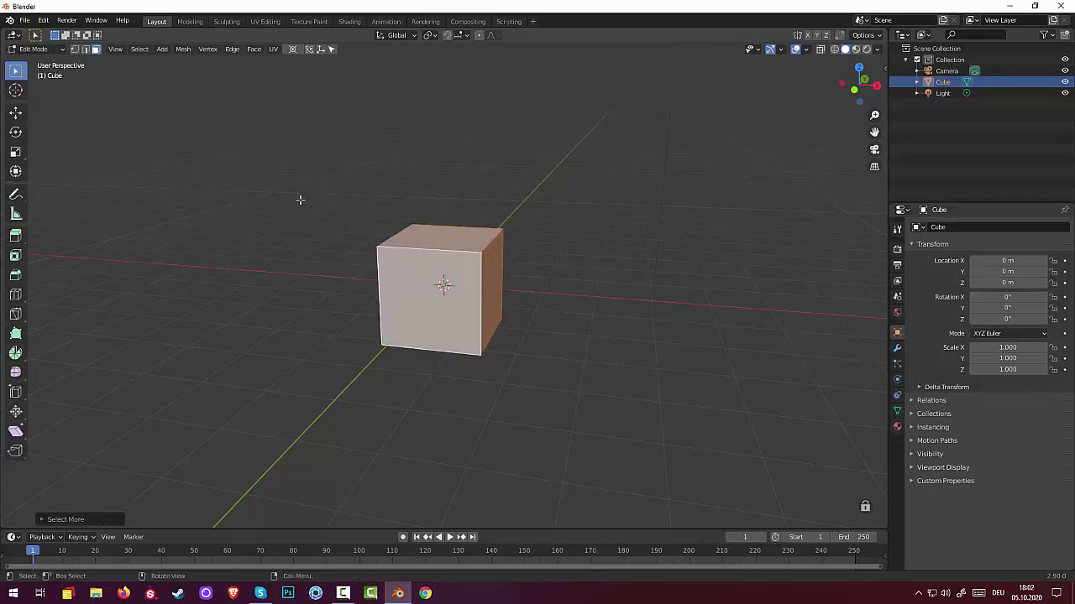
{"action": "mouse_move", "coordinate": [434, 282]}
{"action": "middle_mouse_down", "text": "alt"}
{"action": "mouse_move", "coordinate": [435, 269]}
{"action": "mouse_move", "coordinate": [405, 278]}
{"action": "middle_mouse_up", "text": "alt"}
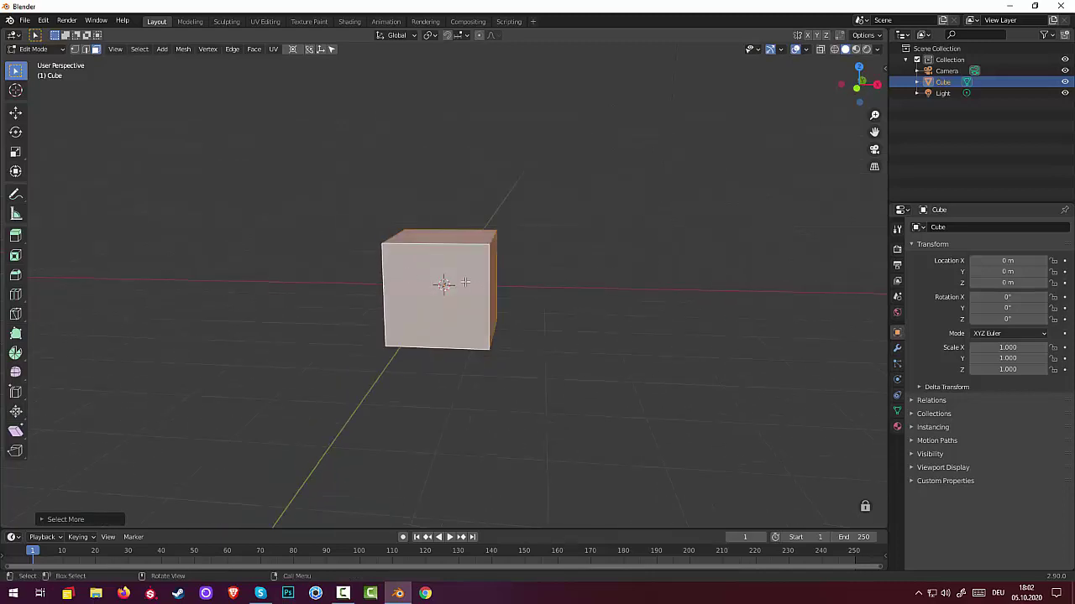
{"action": "key", "text": "alt+a"}
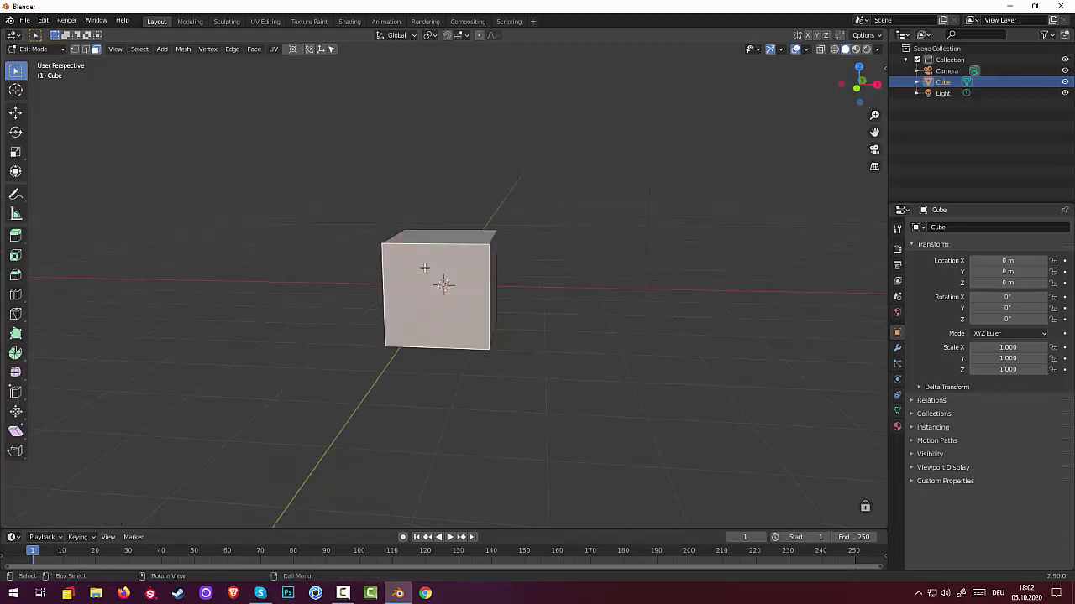
Subdivide the cube's faces into quarters and pick the top-right front face.
{"action": "right_click", "coordinate": [423, 266]}
{"action": "left_click", "coordinate": [414, 266]}
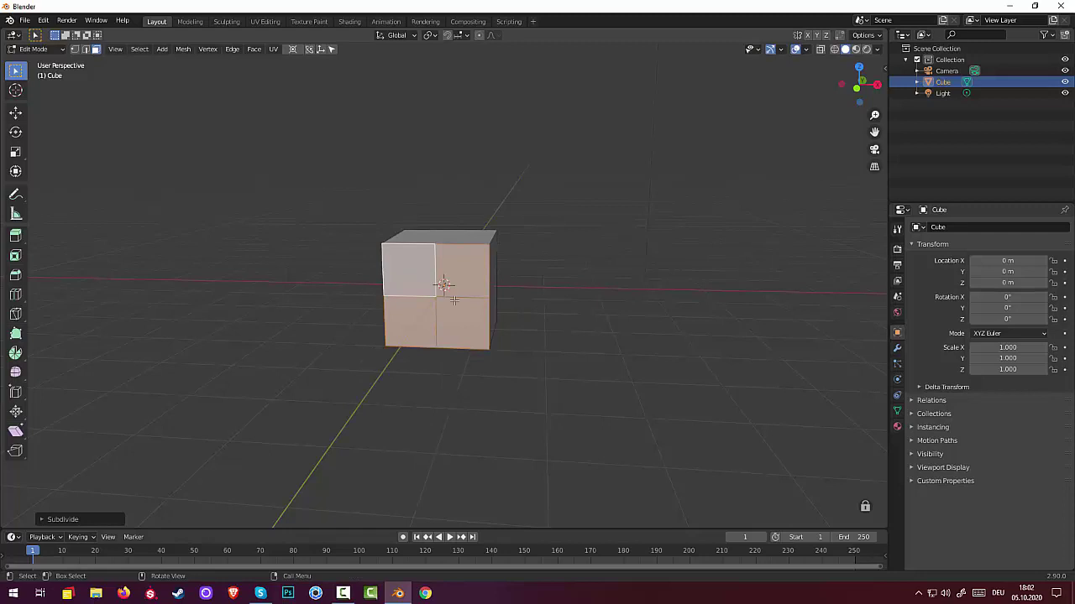
{"action": "scroll", "coordinate": [437, 303], "scroll_direction": "up", "scroll_amount": 1}
{"action": "scroll", "coordinate": [437, 308], "scroll_direction": "up", "scroll_amount": 1}
{"action": "left_click", "coordinate": [434, 300]}
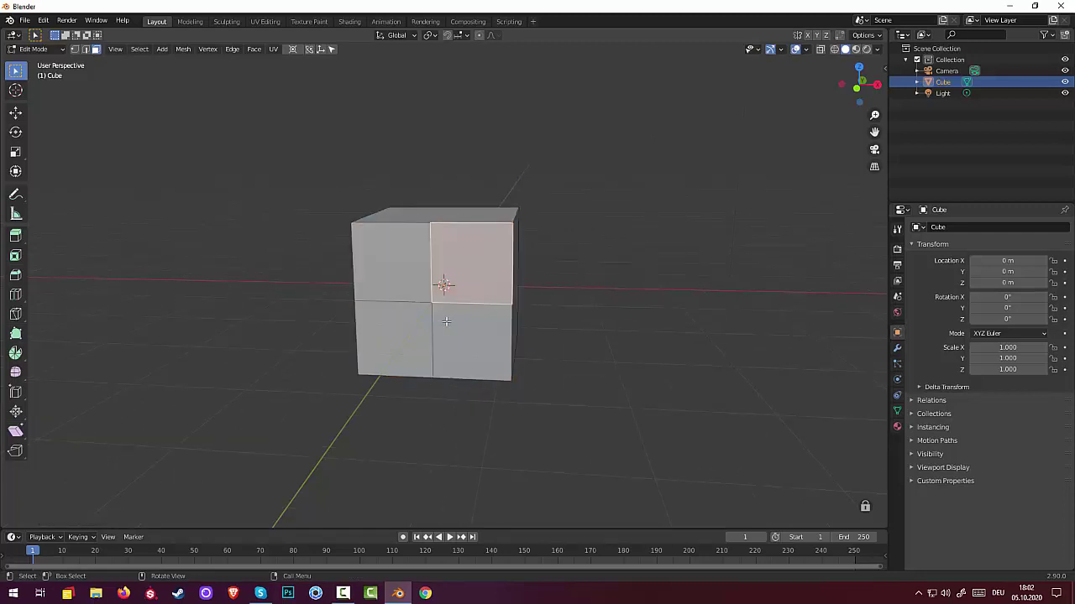
Select the front face's centre vertex and start a Ctrl+Shift+B vertex bevel.
{"action": "left_click", "coordinate": [76, 49]}
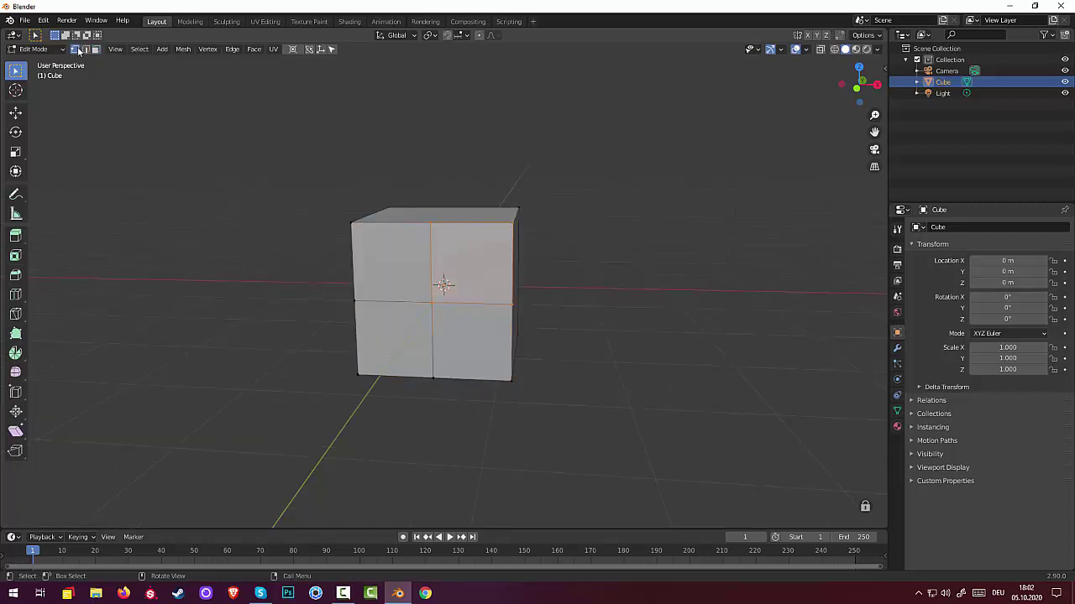
{"action": "left_click", "coordinate": [433, 303]}
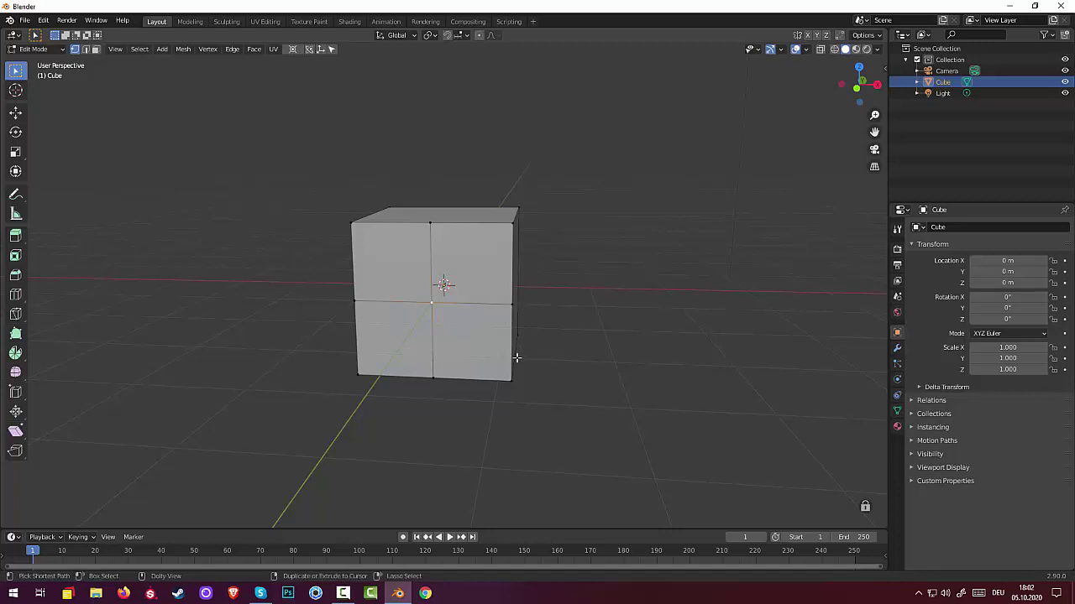
{"action": "key", "text": "ctrl+shift+b"}
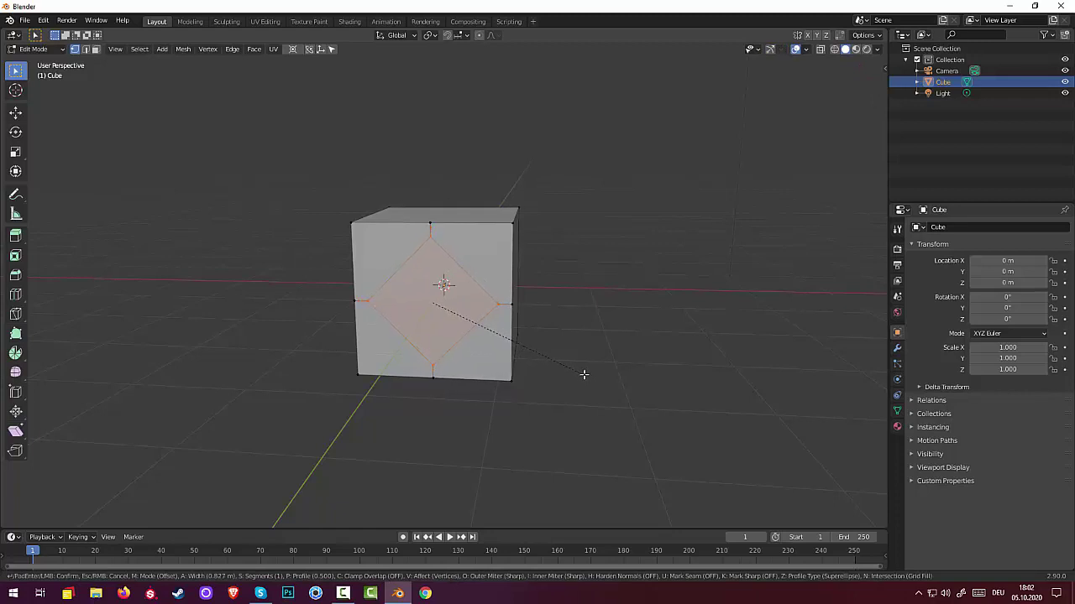
Confirm the vertex bevel and try 3, 1, then 3 segments in the Bevel panel.
{"action": "left_click", "coordinate": [592, 374]}
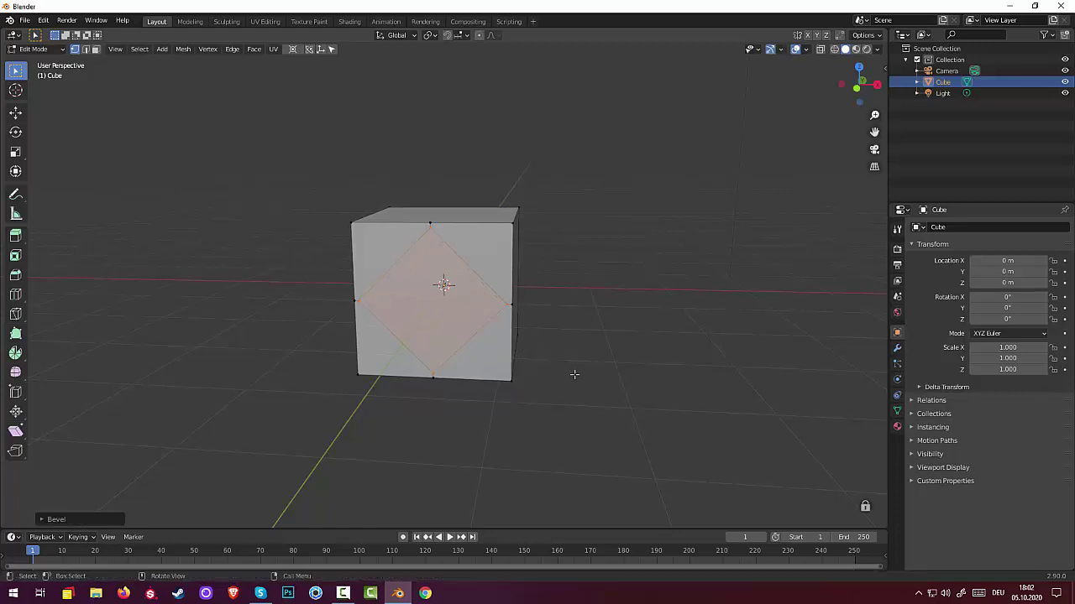
{"action": "left_click", "coordinate": [54, 518]}
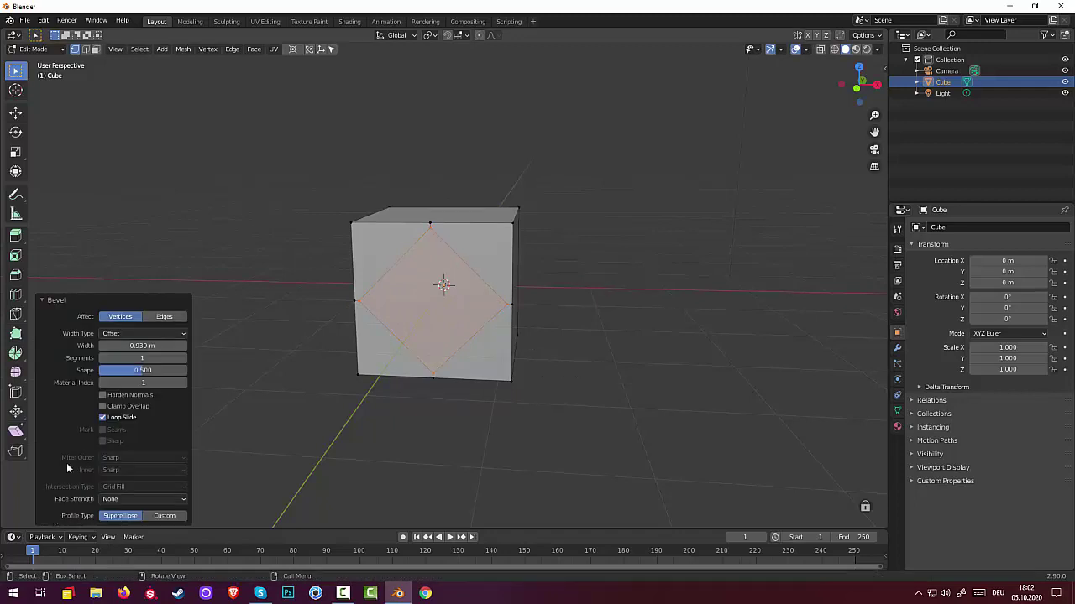
{"action": "left_click", "coordinate": [141, 357]}
{"action": "type", "text": "3"}
{"action": "key", "text": "Return"}
{"action": "left_click", "coordinate": [142, 358]}
{"action": "type", "text": "1"}
{"action": "key", "text": "Return"}
{"action": "left_click_drag", "start_coordinate": [142, 358], "coordinate": [156, 358]}
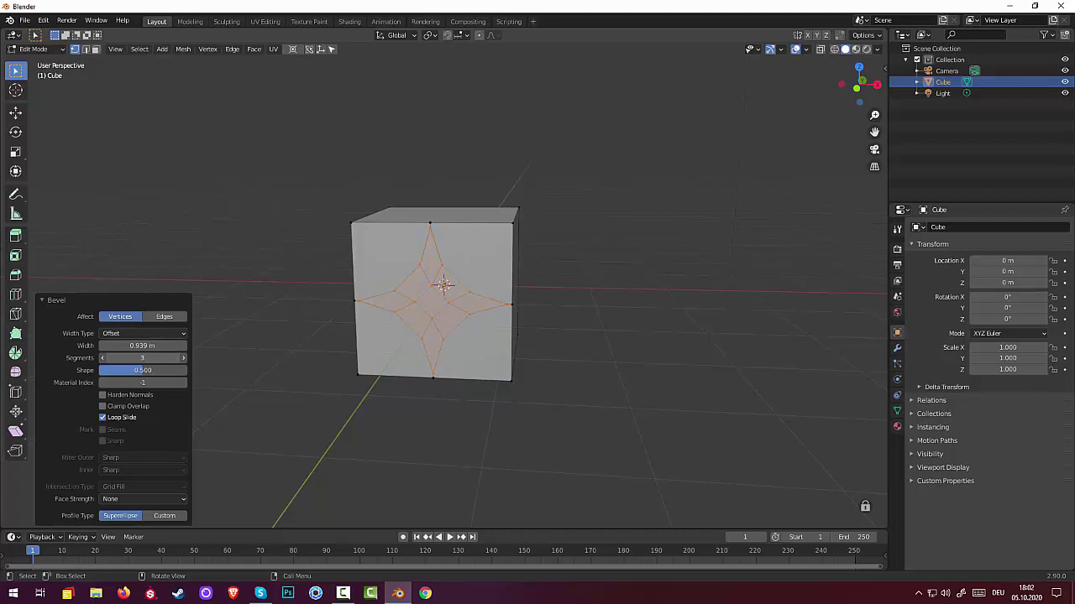
Try a bevel shape of 1 and drop the segments back to 1.
{"action": "left_click", "coordinate": [143, 371]}
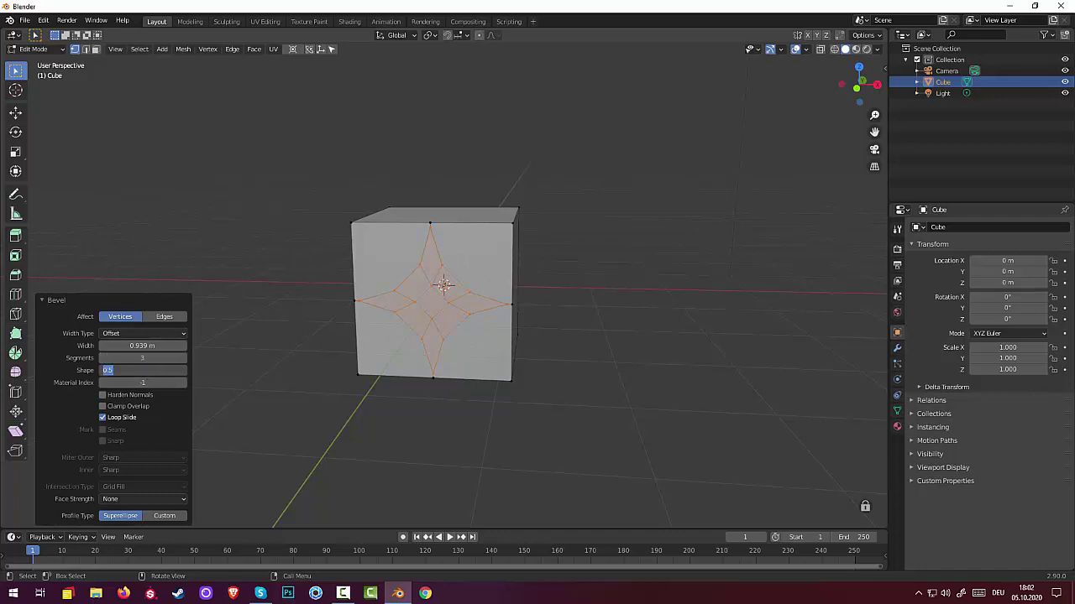
{"action": "type", "text": "1"}
{"action": "key", "text": "Return"}
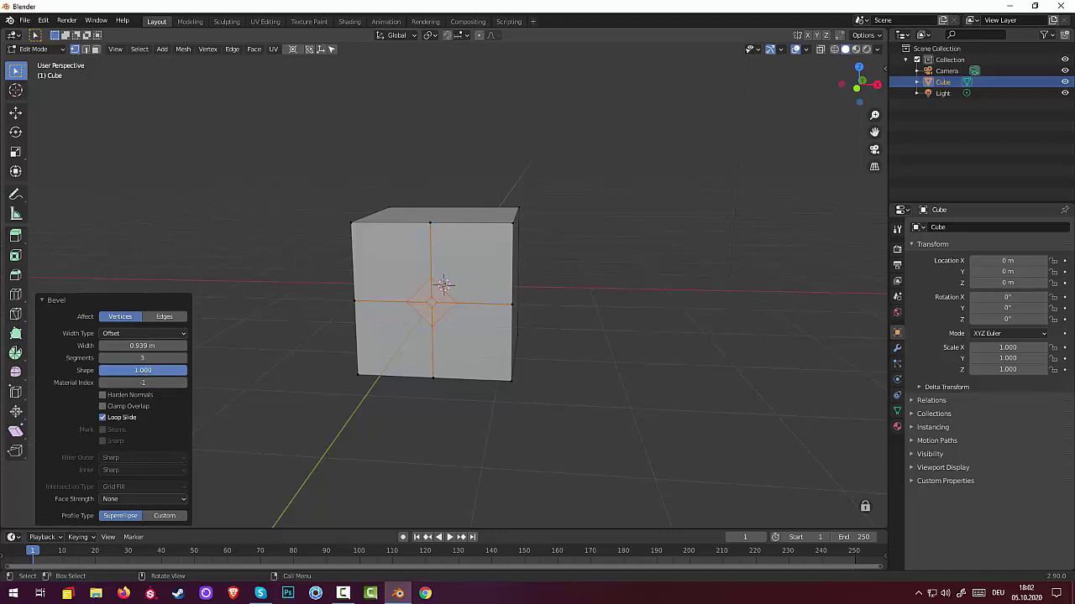
{"action": "left_click", "coordinate": [142, 370]}
{"action": "key", "text": "Return"}
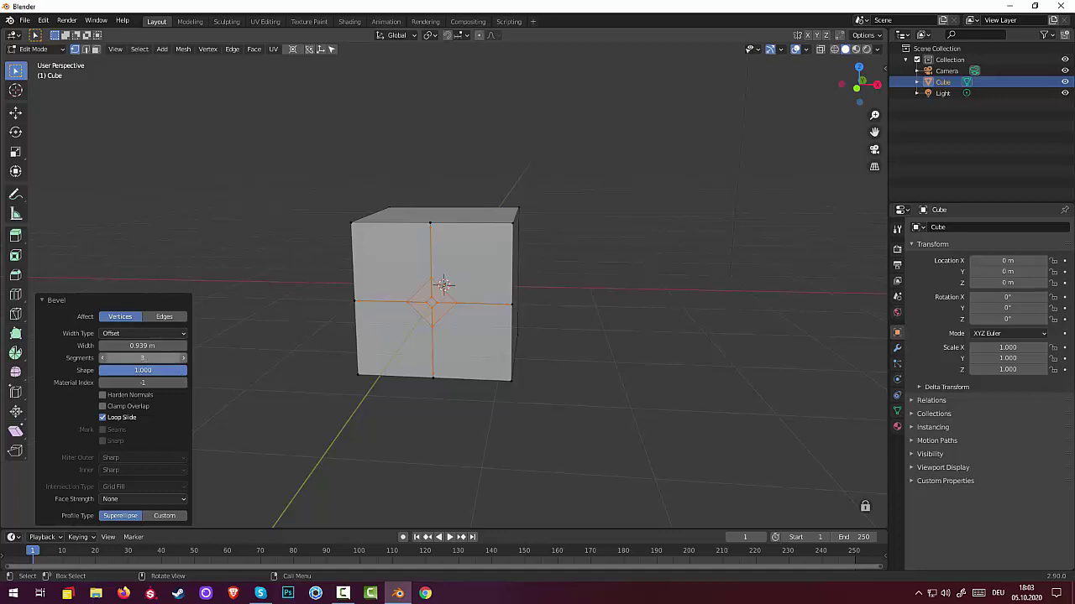
{"action": "left_click_drag", "start_coordinate": [156, 359], "coordinate": [126, 360]}
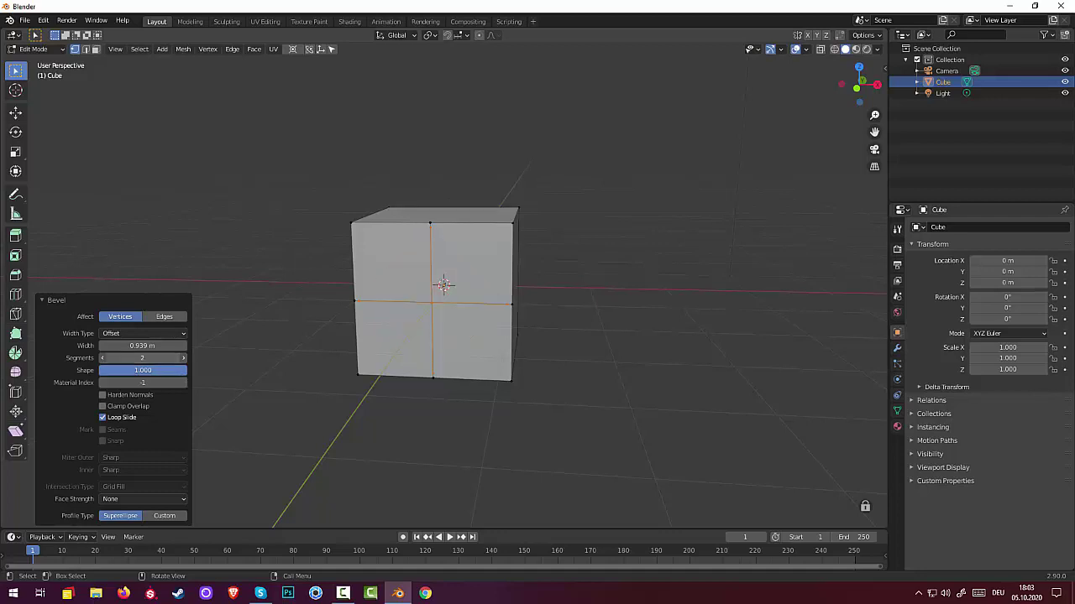
Step segments up to 4, adjust the width to 0.769 m, then settle on 2 segments.
{"action": "left_click", "coordinate": [184, 361]}
{"action": "left_click", "coordinate": [184, 357]}
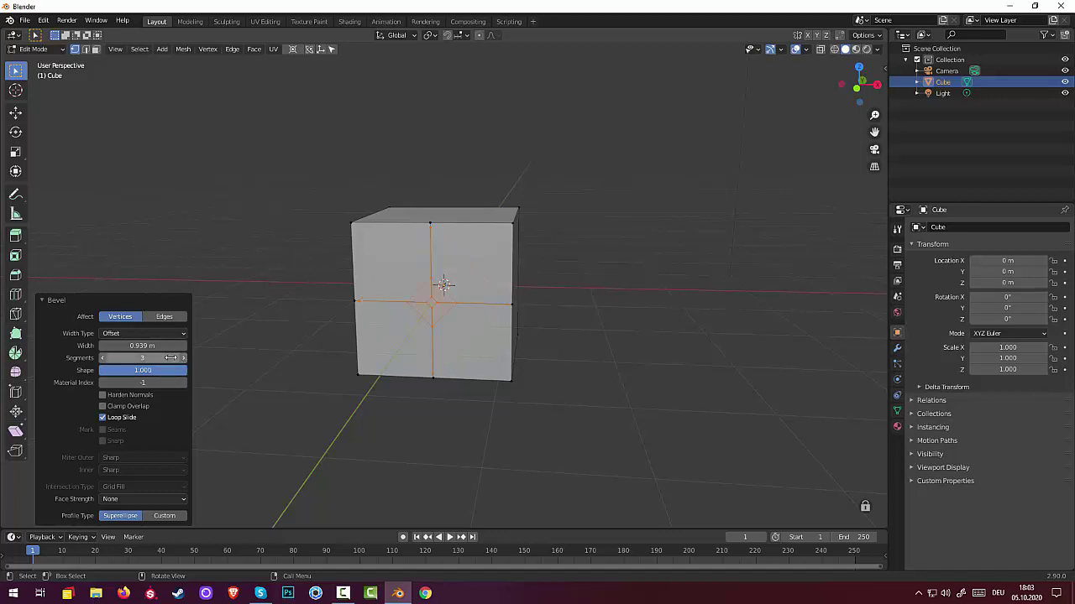
{"action": "left_click", "coordinate": [184, 359]}
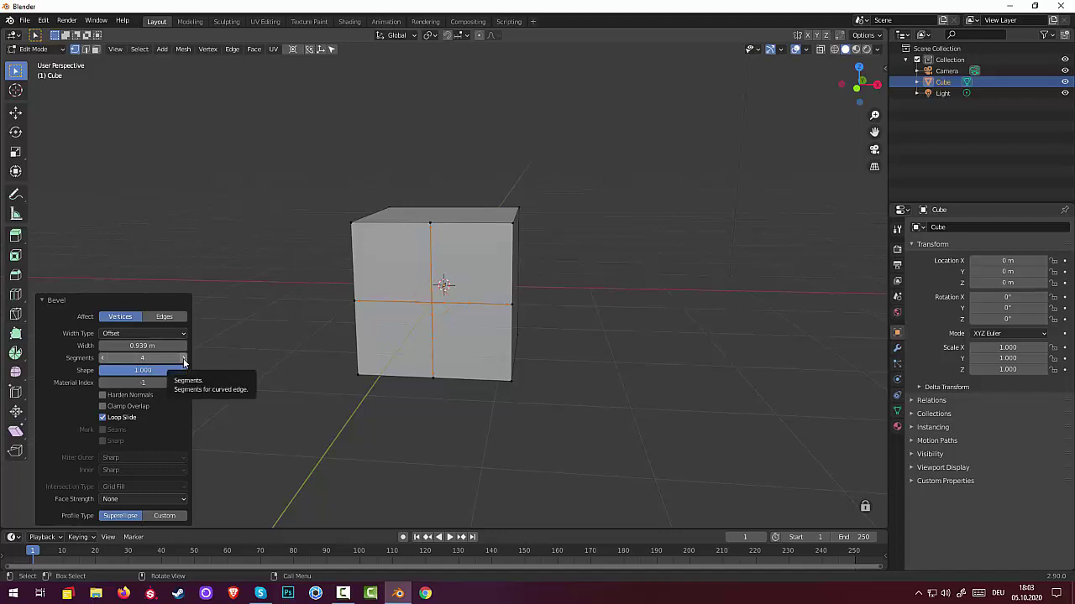
{"action": "mouse_move", "coordinate": [143, 345]}
{"action": "left_mouse_down"}
{"action": "mouse_move", "coordinate": [160, 345]}
{"action": "mouse_move", "coordinate": [130, 345]}
{"action": "mouse_move", "coordinate": [118, 370]}
{"action": "mouse_move", "coordinate": [103, 370]}
{"action": "left_mouse_up"}
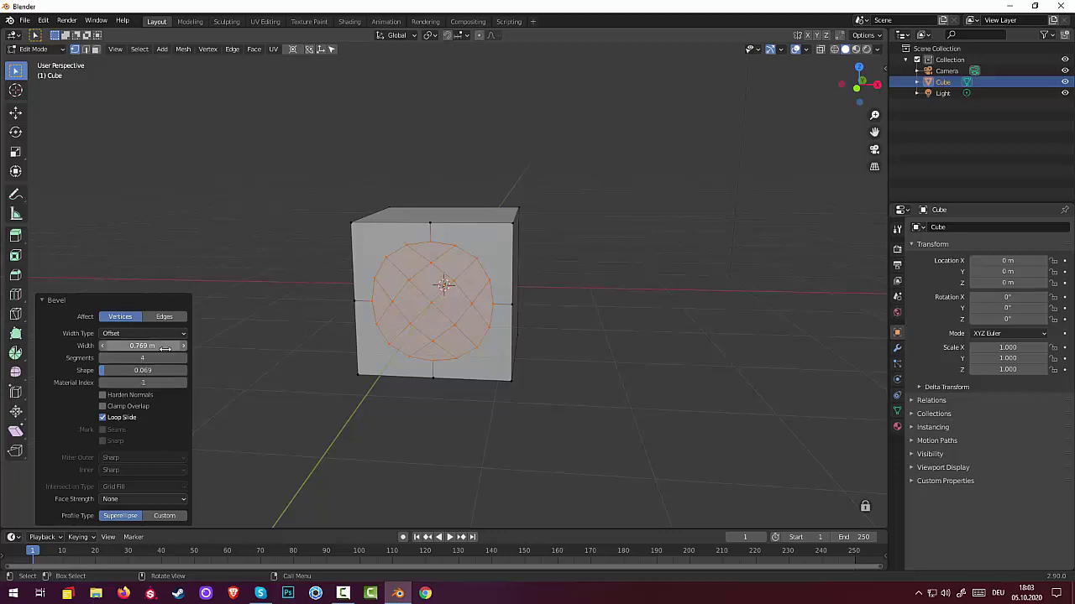
{"action": "left_click", "coordinate": [101, 359]}
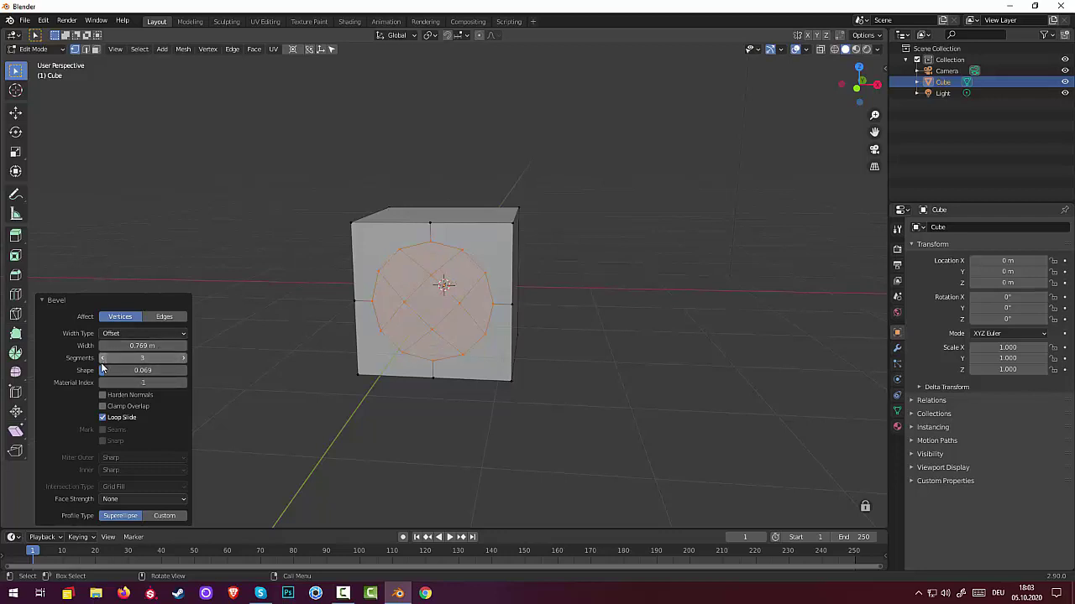
{"action": "left_click", "coordinate": [101, 359]}
Extrude the side face into a long 4.0148 m handle bar.
{"action": "middle_click_drag", "start_coordinate": [508, 394], "coordinate": [409, 345]}
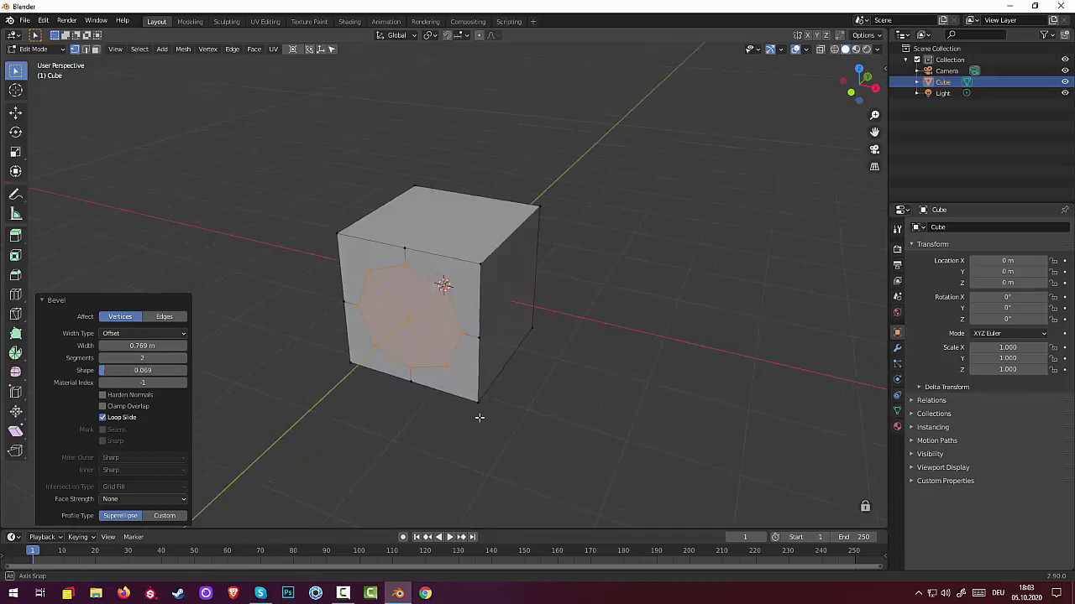
{"action": "middle_click_drag", "start_coordinate": [518, 383], "coordinate": [440, 393]}
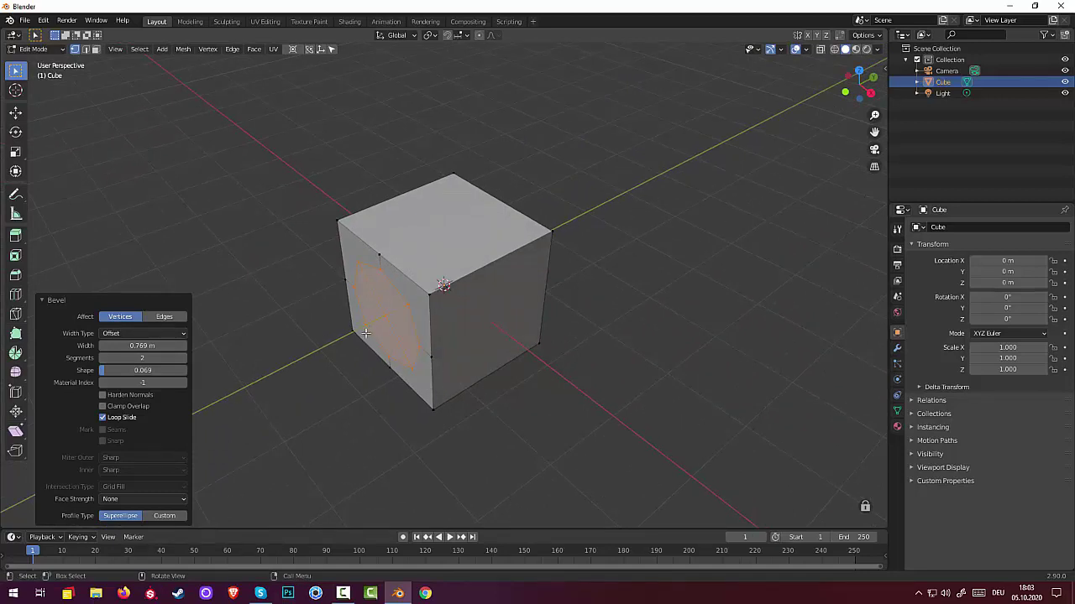
{"action": "key", "text": "e"}
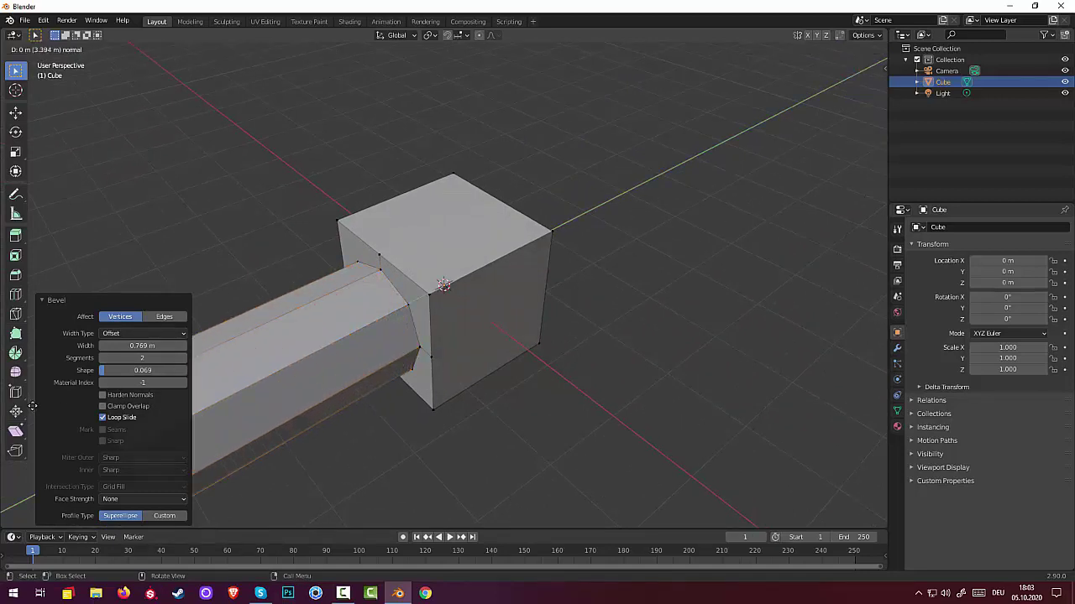
{"action": "left_click", "coordinate": [875, 410]}
Turn the bar toward the view and start a short extrusion from its end face.
{"action": "scroll", "coordinate": [638, 309], "scroll_direction": "down", "scroll_amount": 3}
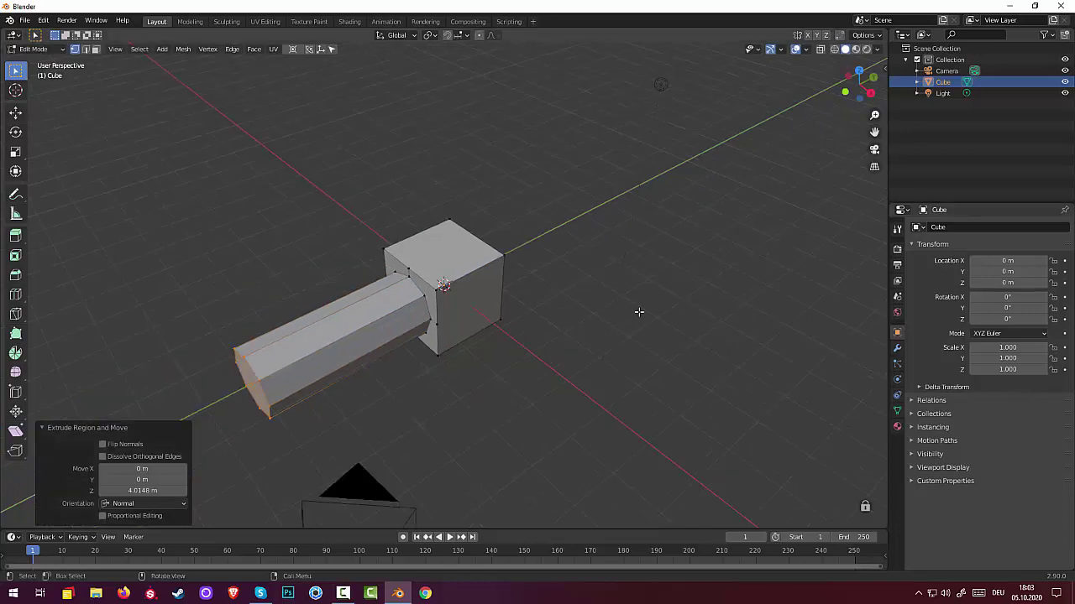
{"action": "scroll", "coordinate": [638, 309], "scroll_direction": "down", "scroll_amount": 2}
{"action": "mouse_move", "coordinate": [638, 309]}
{"action": "middle_mouse_down"}
{"action": "mouse_move", "coordinate": [655, 369]}
{"action": "mouse_move", "coordinate": [696, 319]}
{"action": "mouse_move", "coordinate": [664, 375]}
{"action": "mouse_move", "coordinate": [668, 340]}
{"action": "middle_mouse_up"}
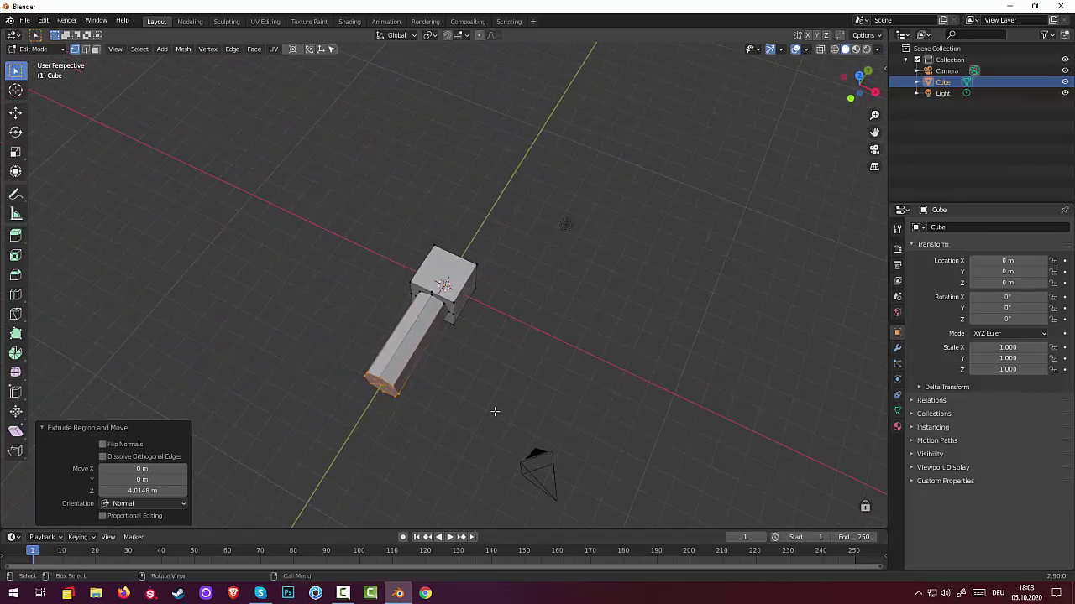
{"action": "key", "text": "e"}
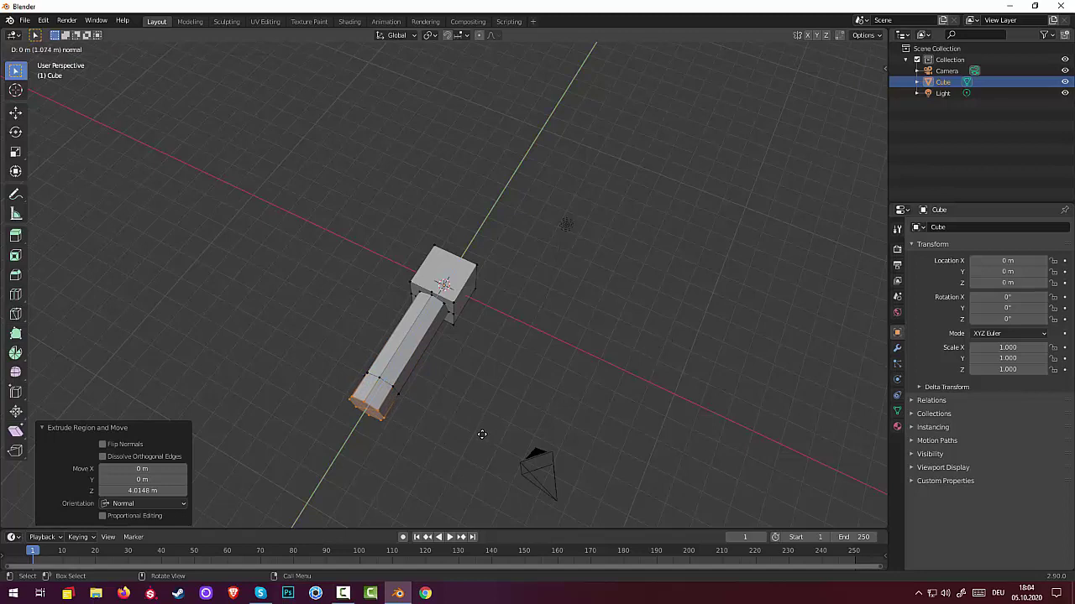
Commit the short 0.08655 m end extrusion on the handle.
{"action": "left_click", "coordinate": [483, 432]}
{"action": "middle_click_drag", "start_coordinate": [484, 435], "coordinate": [343, 364]}
{"action": "left_click", "coordinate": [343, 364]}
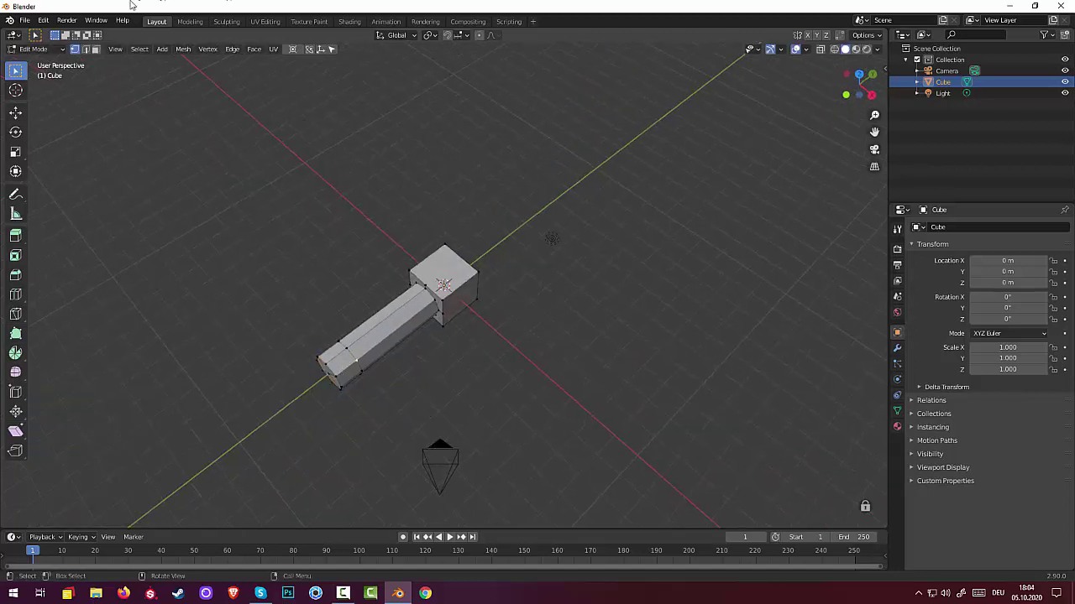
Select the ring of faces around the handle's end section in Face select mode.
{"action": "left_click", "coordinate": [96, 49]}
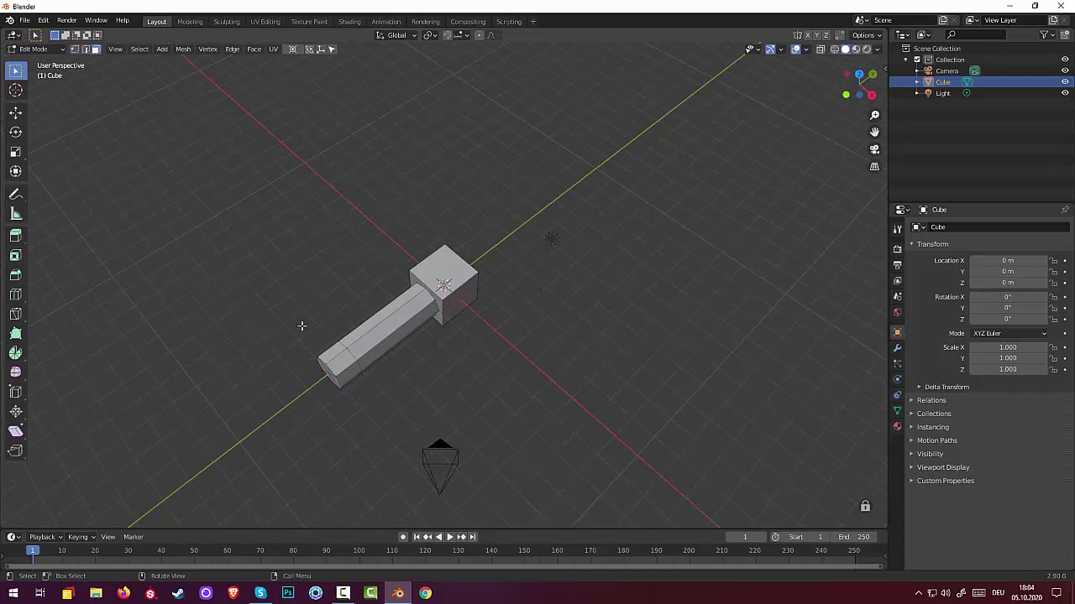
{"action": "left_click", "coordinate": [341, 368]}
{"action": "key", "text": "ctrl+KP_Add"}
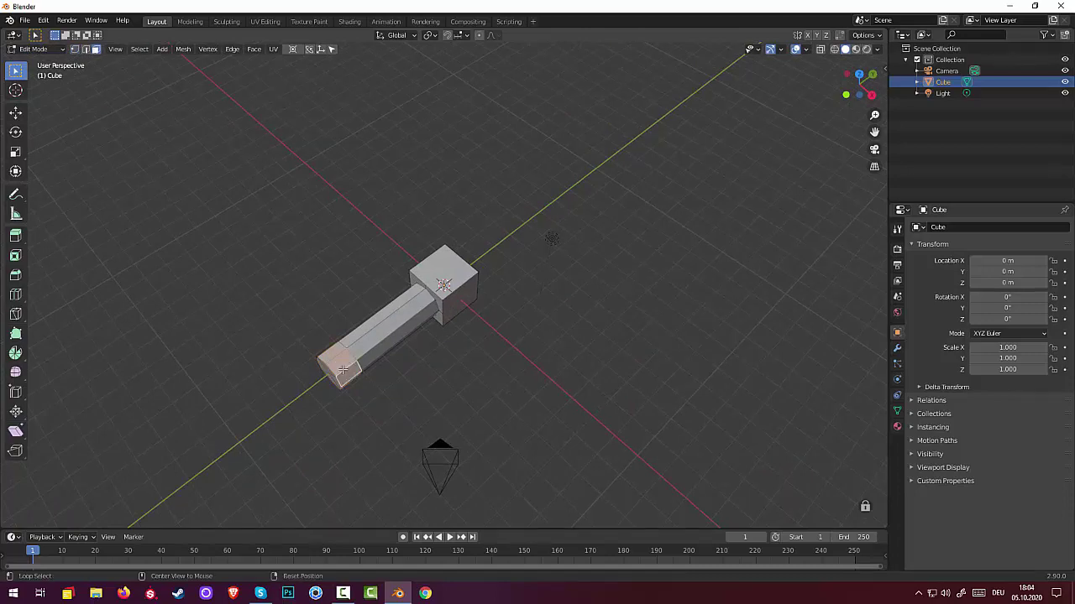
{"action": "mouse_move", "coordinate": [353, 377]}
{"action": "middle_mouse_down"}
{"action": "mouse_move", "coordinate": [390, 348]}
{"action": "mouse_move", "coordinate": [241, 305]}
{"action": "middle_mouse_up"}
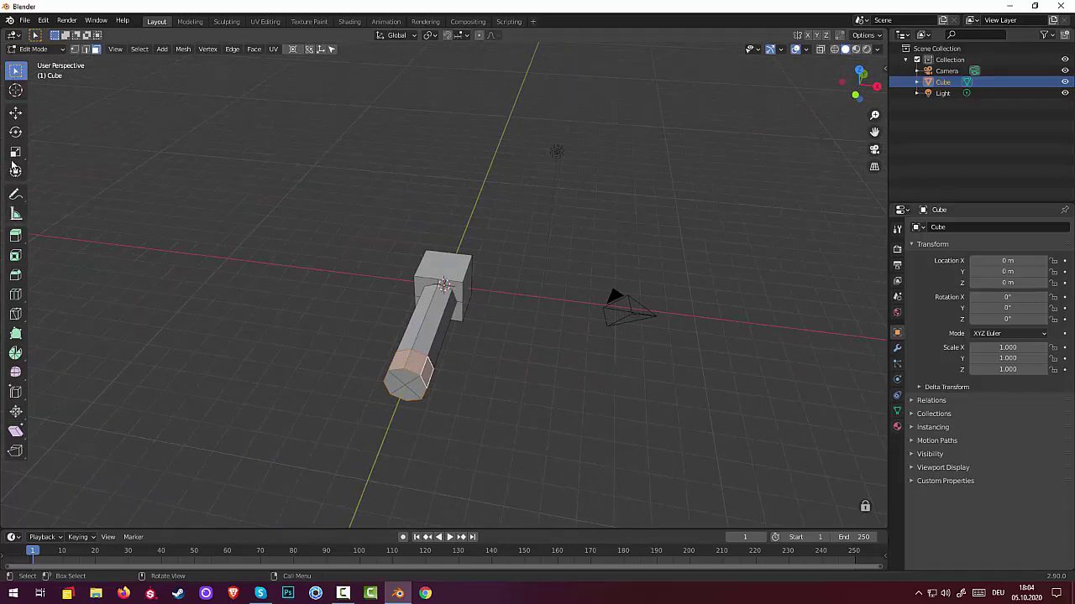
{"action": "left_click", "coordinate": [19, 241]}
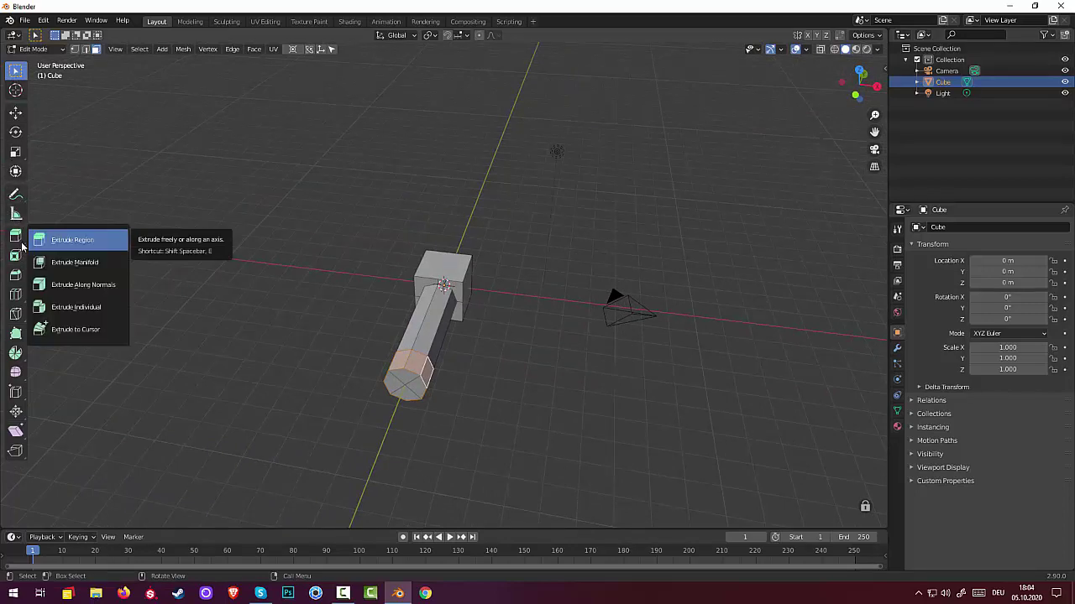
Fatten the handle's end into a knob with Extrude Along Normals.
{"action": "left_click", "coordinate": [58, 284]}
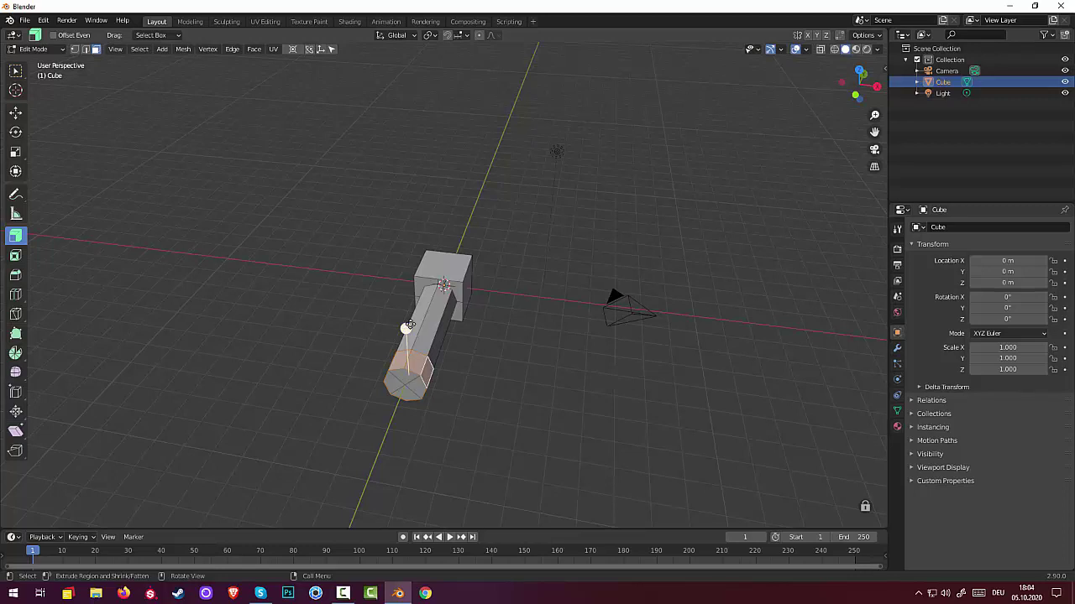
{"action": "left_click_drag", "start_coordinate": [407, 326], "coordinate": [402, 328]}
{"action": "left_click", "coordinate": [552, 376]}
{"action": "mouse_move", "coordinate": [551, 377]}
{"action": "middle_mouse_down"}
{"action": "mouse_move", "coordinate": [455, 373]}
{"action": "mouse_move", "coordinate": [650, 327]}
{"action": "middle_mouse_up"}
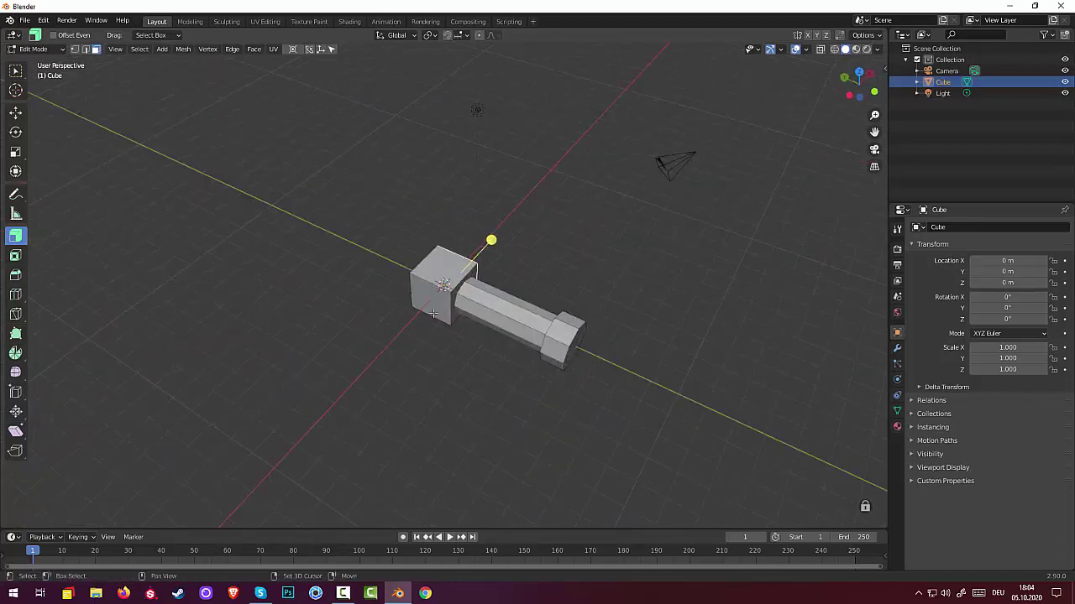
Select the cube's top face and stretch the head wider along X.
{"action": "left_click", "coordinate": [429, 307]}
{"action": "middle_click_drag", "start_coordinate": [616, 341], "coordinate": [565, 350]}
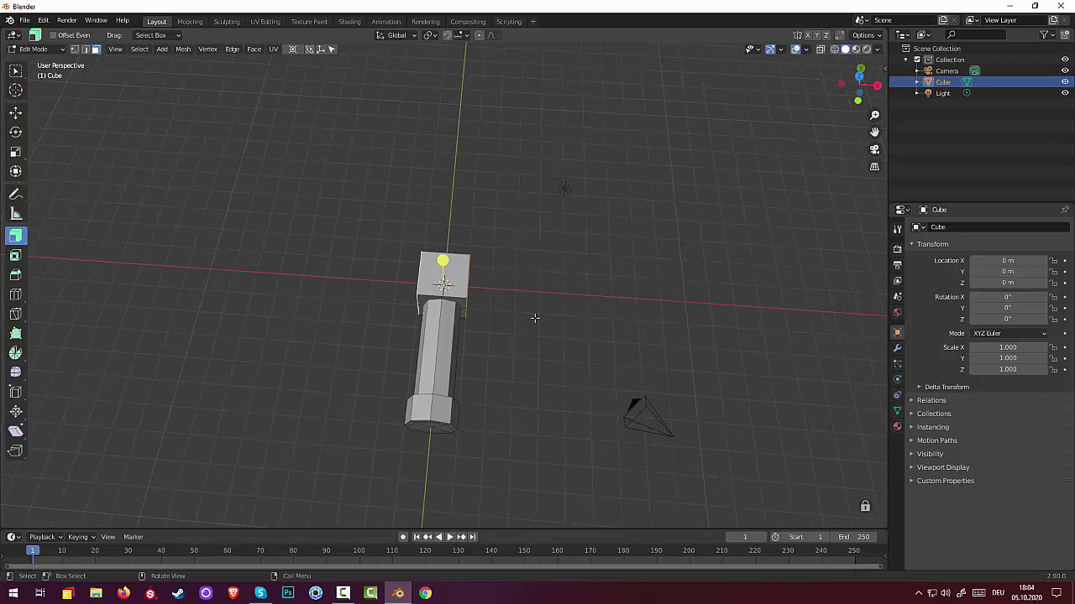
{"action": "key", "text": "s"}
{"action": "key", "text": "z"}
{"action": "key", "text": "z"}
{"action": "key", "text": "z"}
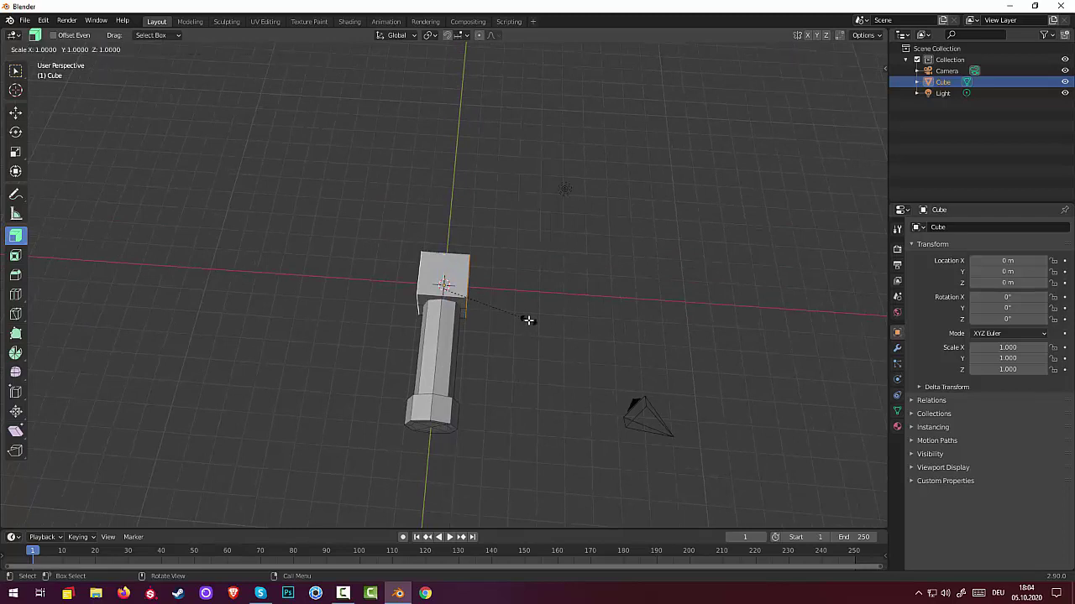
{"action": "key", "text": "x"}
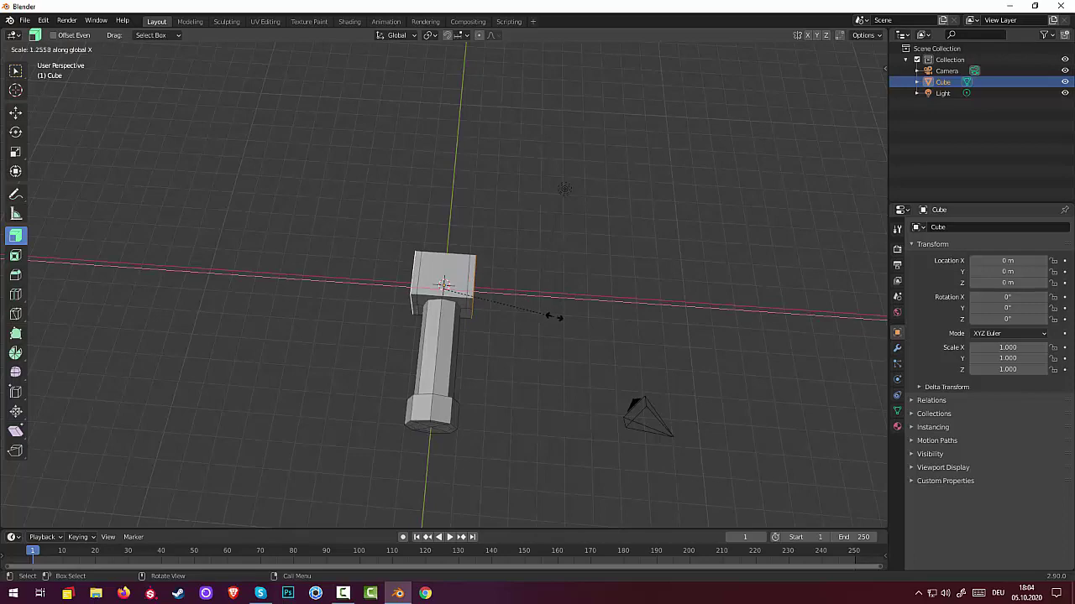
{"action": "left_click", "coordinate": [697, 328]}
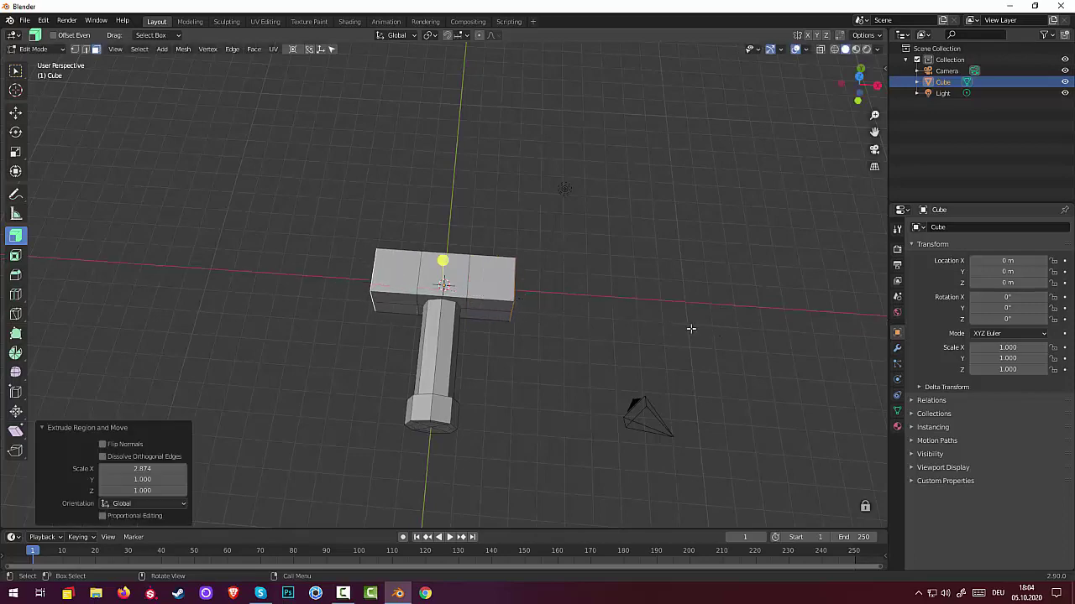
Scale the head face along Z to flatten it into a blade head.
{"action": "mouse_move", "coordinate": [690, 326]}
{"action": "middle_mouse_down"}
{"action": "mouse_move", "coordinate": [624, 281]}
{"action": "mouse_move", "coordinate": [553, 252]}
{"action": "middle_mouse_up"}
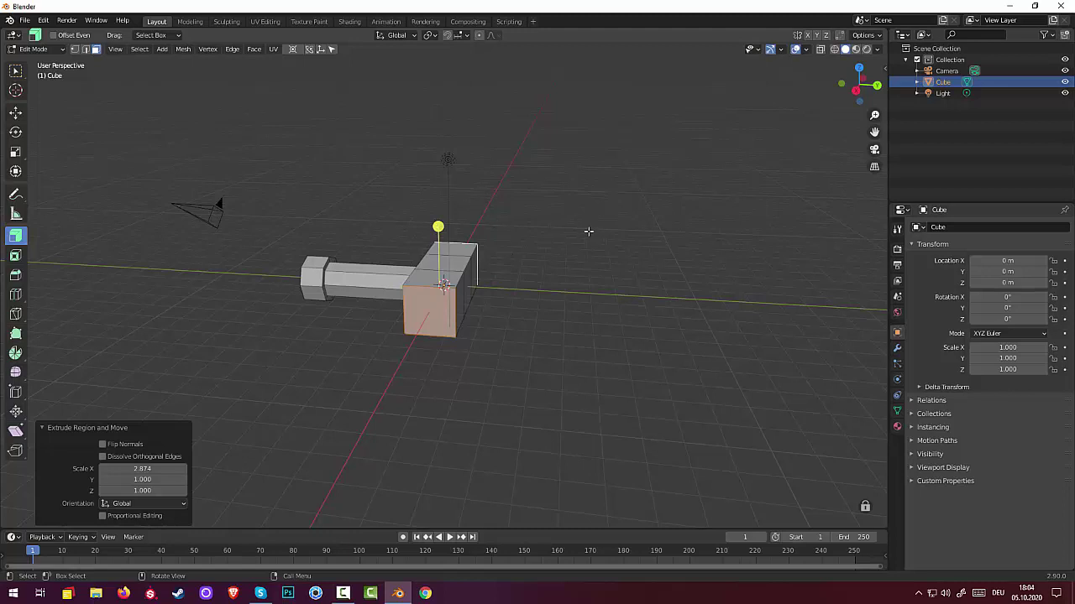
{"action": "key", "text": "s"}
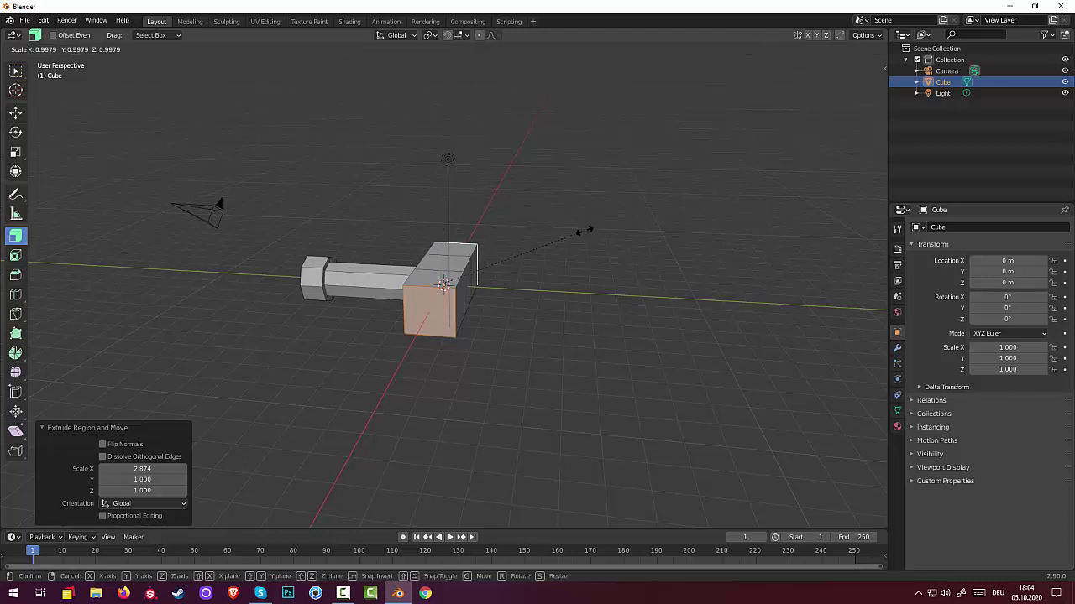
{"action": "key", "text": "z"}
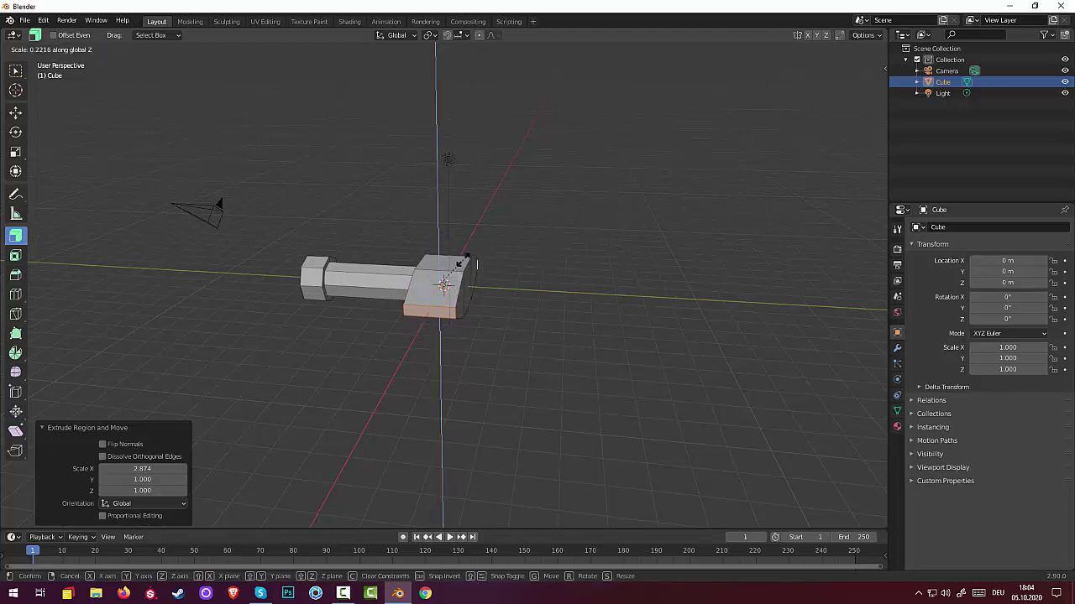
{"action": "left_click", "coordinate": [459, 263]}
{"action": "mouse_move", "coordinate": [528, 287]}
{"action": "middle_mouse_down"}
{"action": "mouse_move", "coordinate": [547, 312]}
{"action": "mouse_move", "coordinate": [638, 352]}
{"action": "mouse_move", "coordinate": [770, 442]}
{"action": "mouse_move", "coordinate": [863, 399]}
{"action": "mouse_move", "coordinate": [18, 294]}
{"action": "middle_mouse_up"}
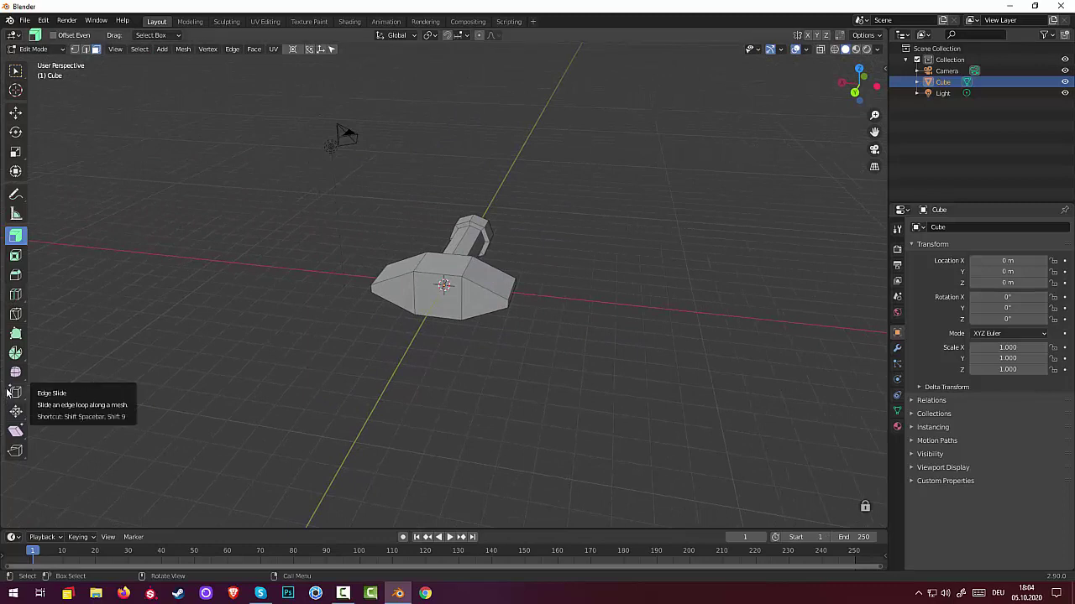
Add a first vertical loop cut across the flattened head.
{"action": "left_click", "coordinate": [433, 310]}
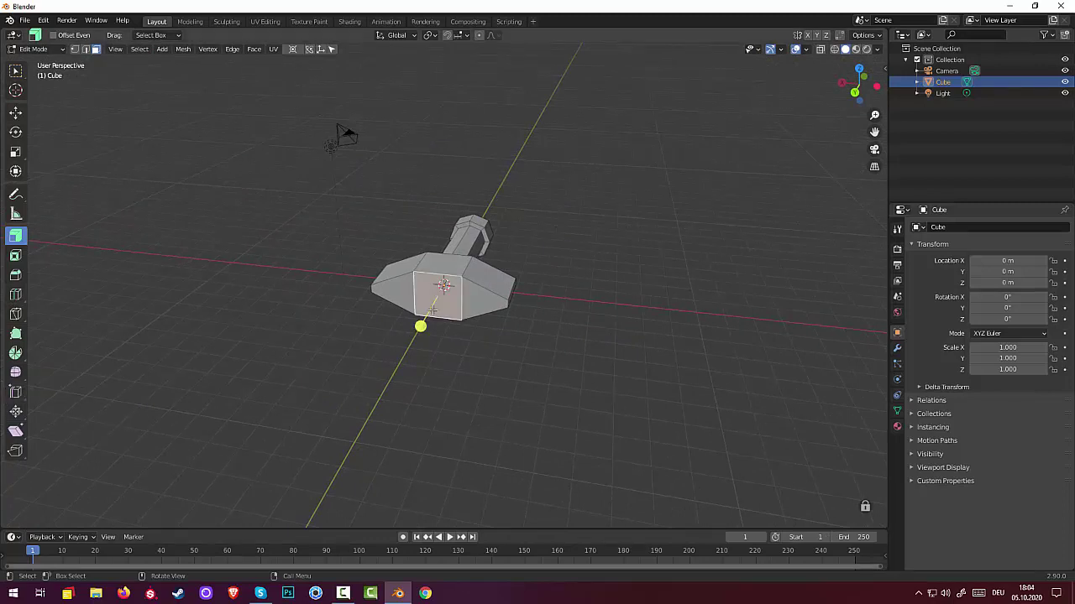
{"action": "middle_click_drag", "start_coordinate": [593, 344], "coordinate": [597, 322]}
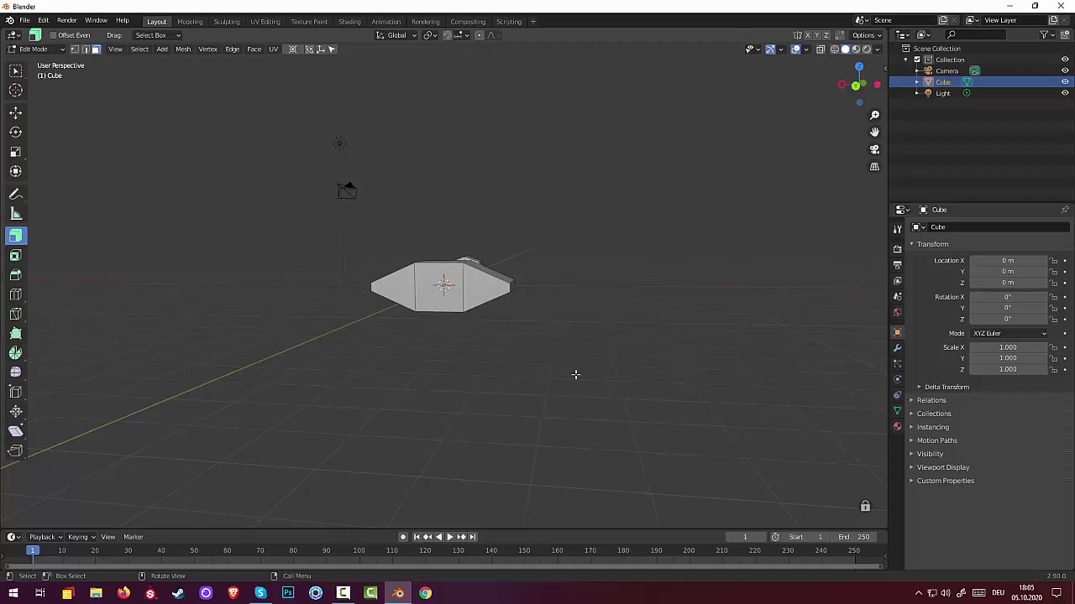
{"action": "mouse_move", "coordinate": [576, 374]}
{"action": "middle_mouse_down"}
{"action": "mouse_move", "coordinate": [482, 413]}
{"action": "mouse_move", "coordinate": [546, 370]}
{"action": "mouse_move", "coordinate": [468, 437]}
{"action": "mouse_move", "coordinate": [472, 413]}
{"action": "mouse_move", "coordinate": [512, 384]}
{"action": "mouse_move", "coordinate": [576, 364]}
{"action": "mouse_move", "coordinate": [504, 352]}
{"action": "middle_mouse_up"}
{"action": "left_click", "coordinate": [374, 292]}
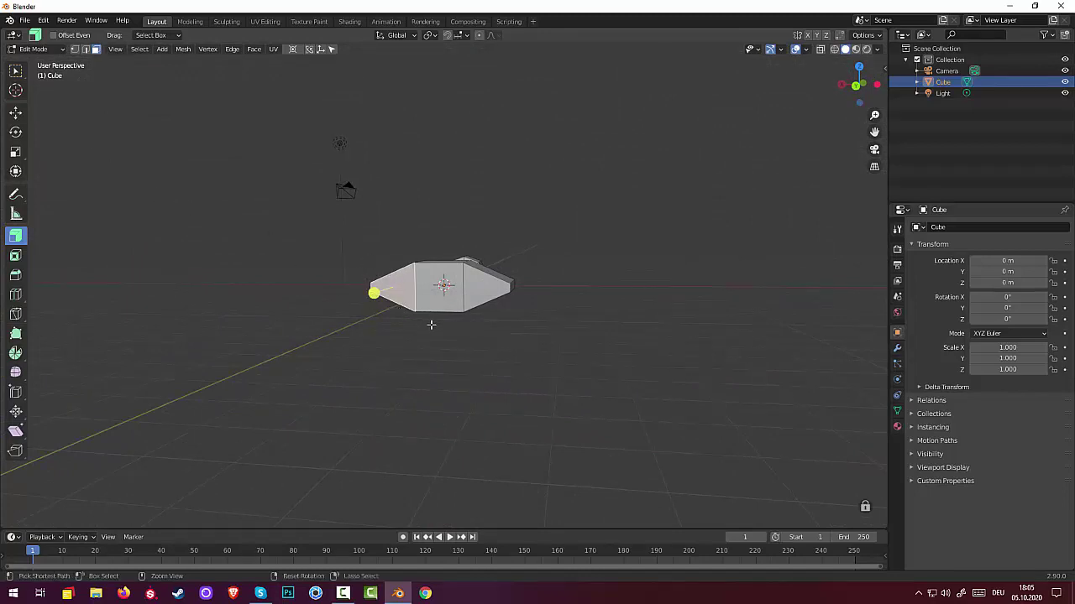
{"action": "key", "text": "ctrl+r"}
{"action": "left_click", "coordinate": [406, 294]}
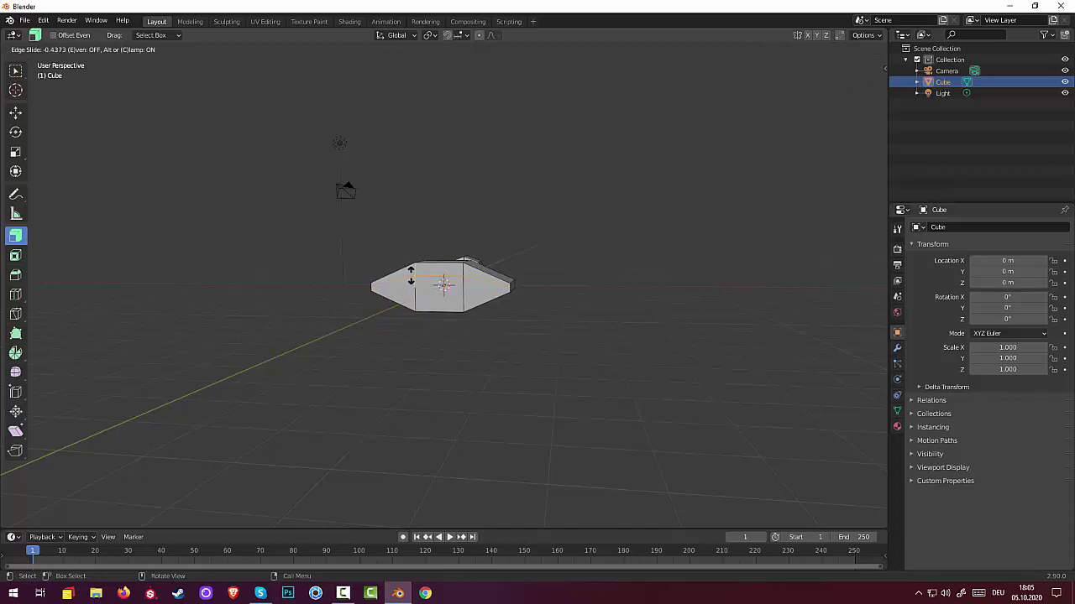
{"action": "left_click", "coordinate": [410, 277]}
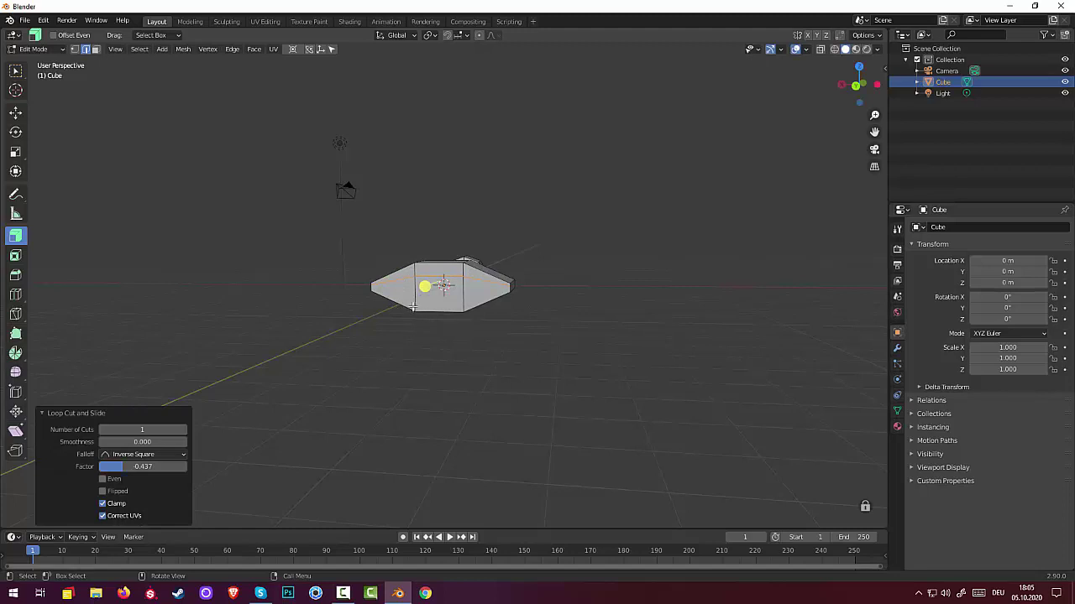
{"action": "left_click", "coordinate": [413, 308]}
Add a second vertical loop cut across the head.
{"action": "key", "text": "ctrl+r"}
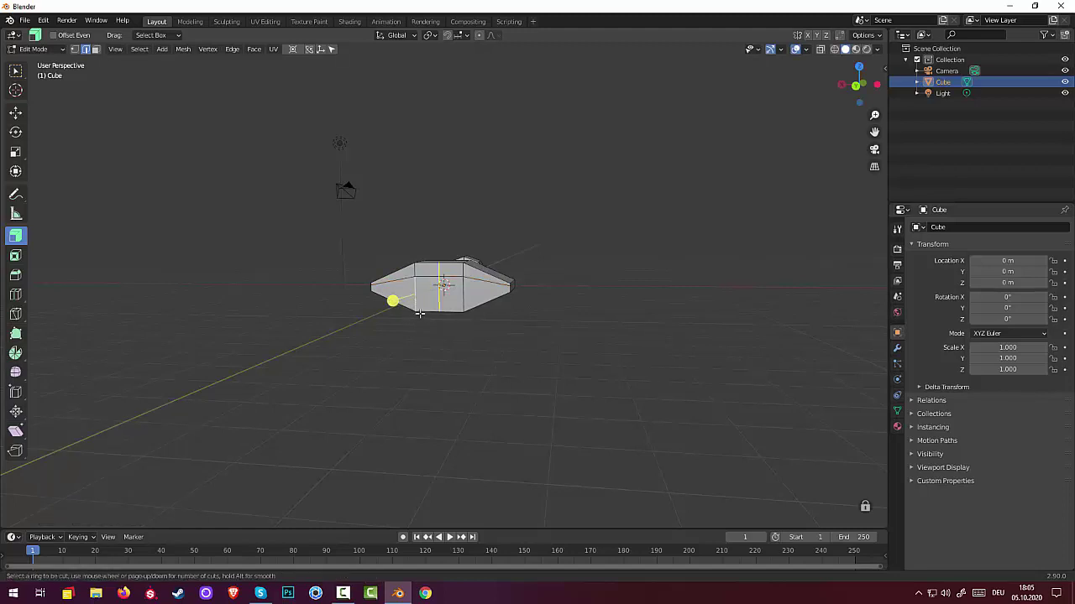
{"action": "left_click", "coordinate": [433, 307]}
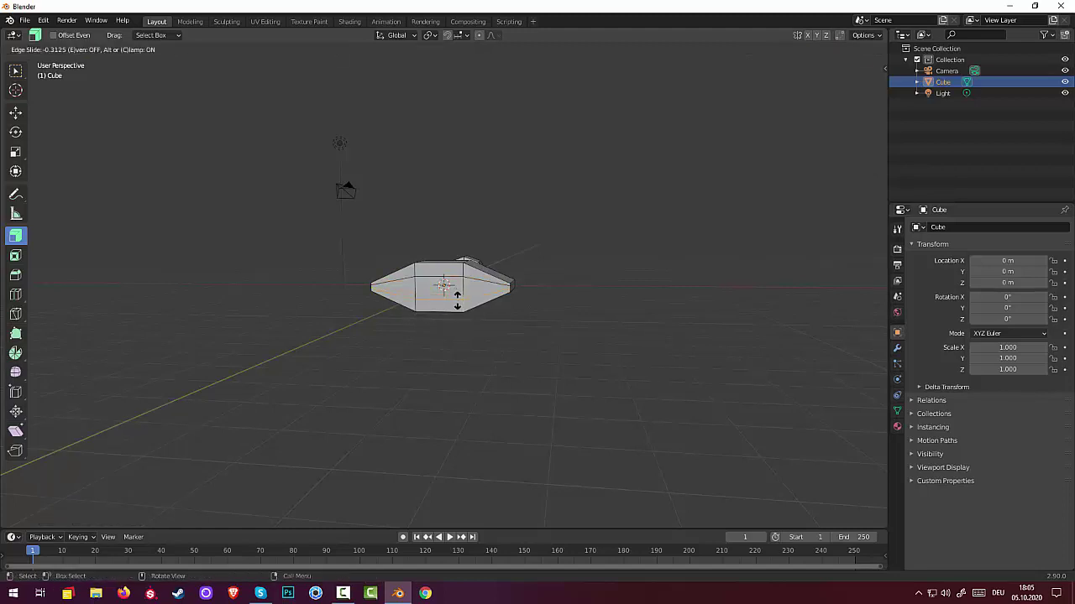
{"action": "left_click", "coordinate": [458, 298]}
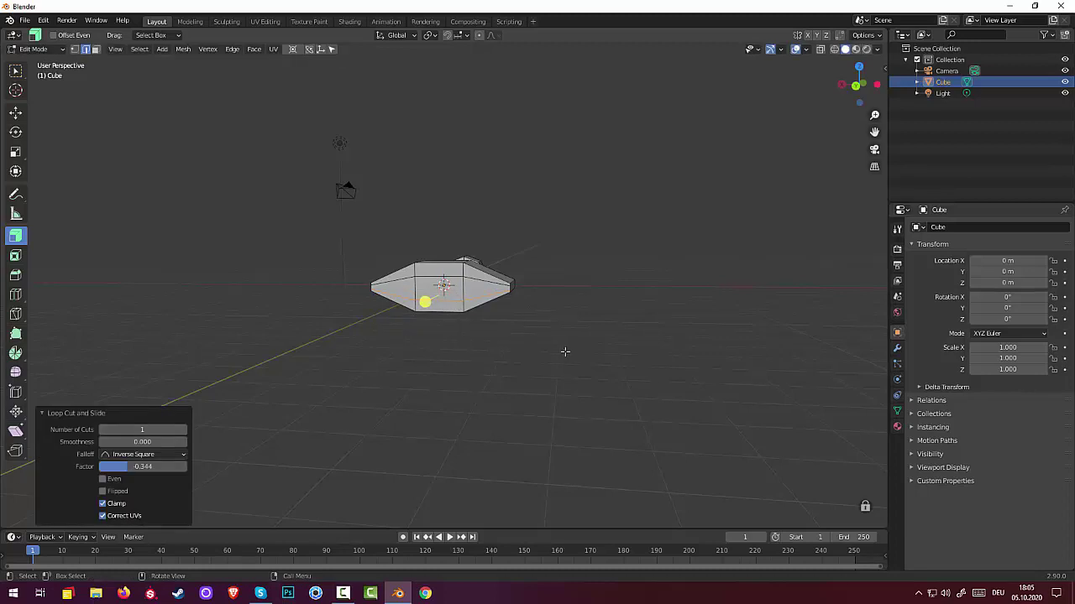
{"action": "middle_click_drag", "start_coordinate": [568, 350], "coordinate": [504, 306]}
Add loop cuts near the head's right and left tips, the latest at factor 0.
{"action": "left_click", "coordinate": [496, 299]}
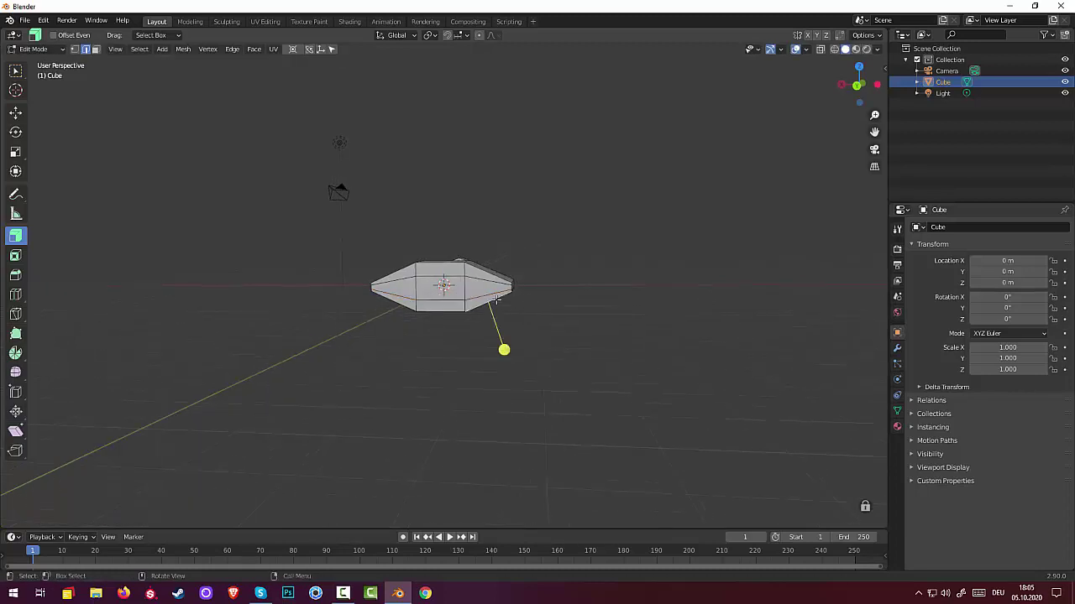
{"action": "key", "text": "ctrl+r"}
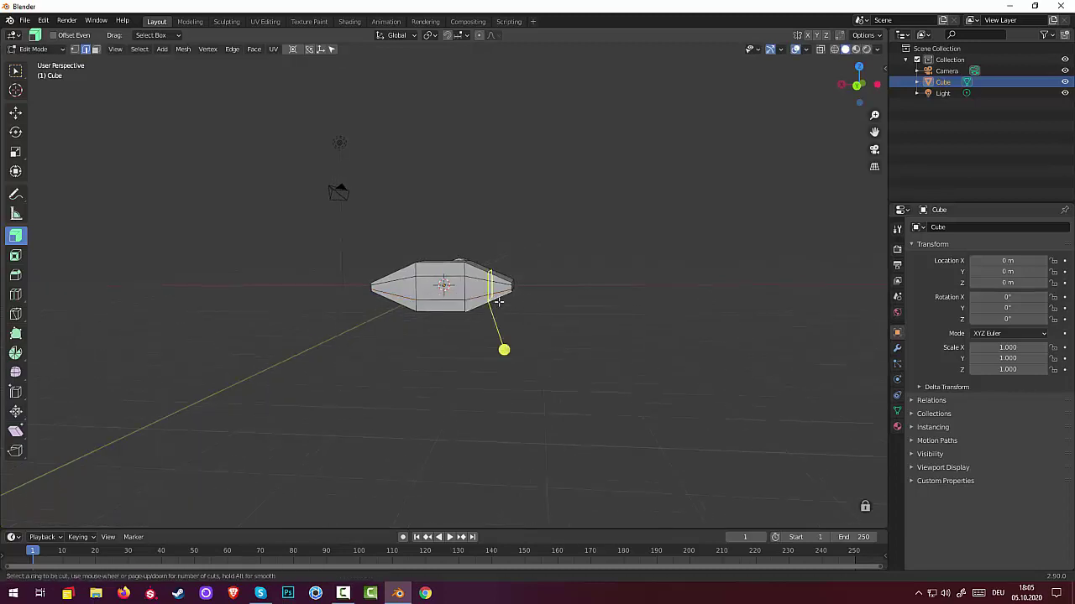
{"action": "left_click", "coordinate": [498, 300]}
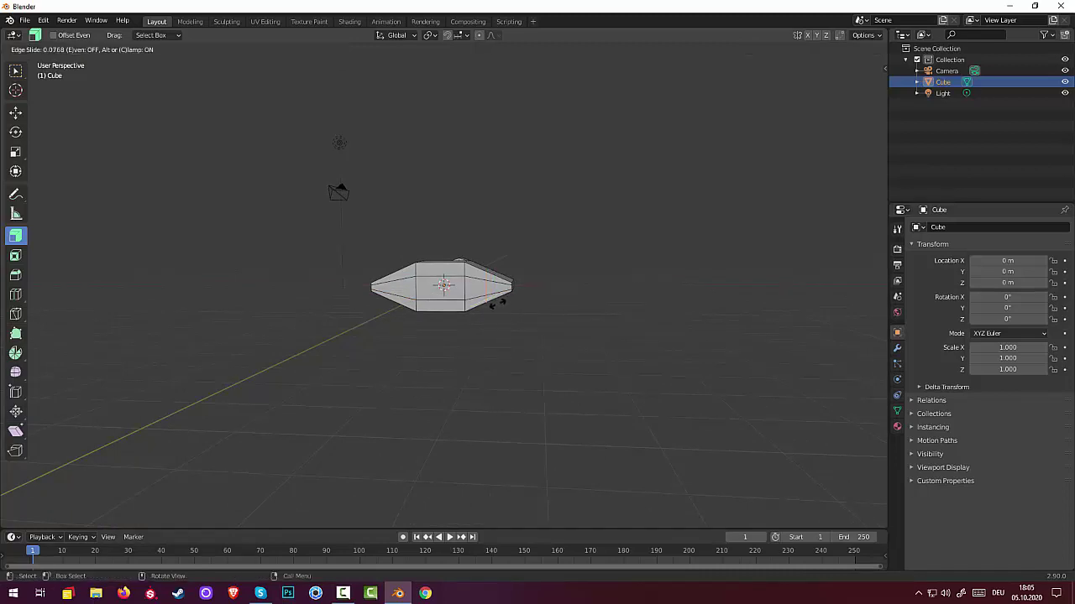
{"action": "left_click", "coordinate": [498, 301]}
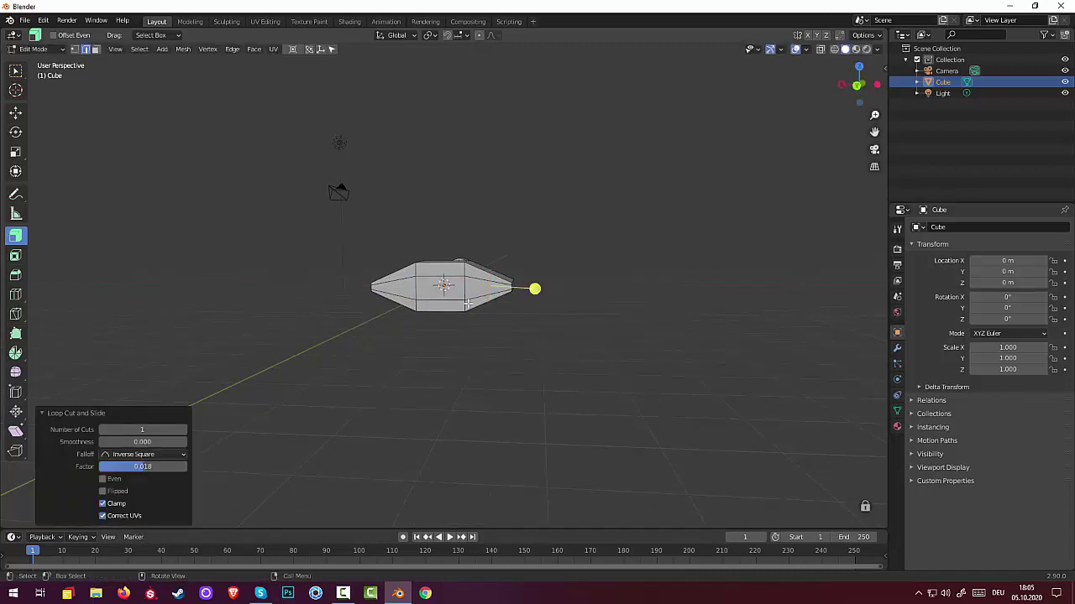
{"action": "left_click", "coordinate": [391, 296]}
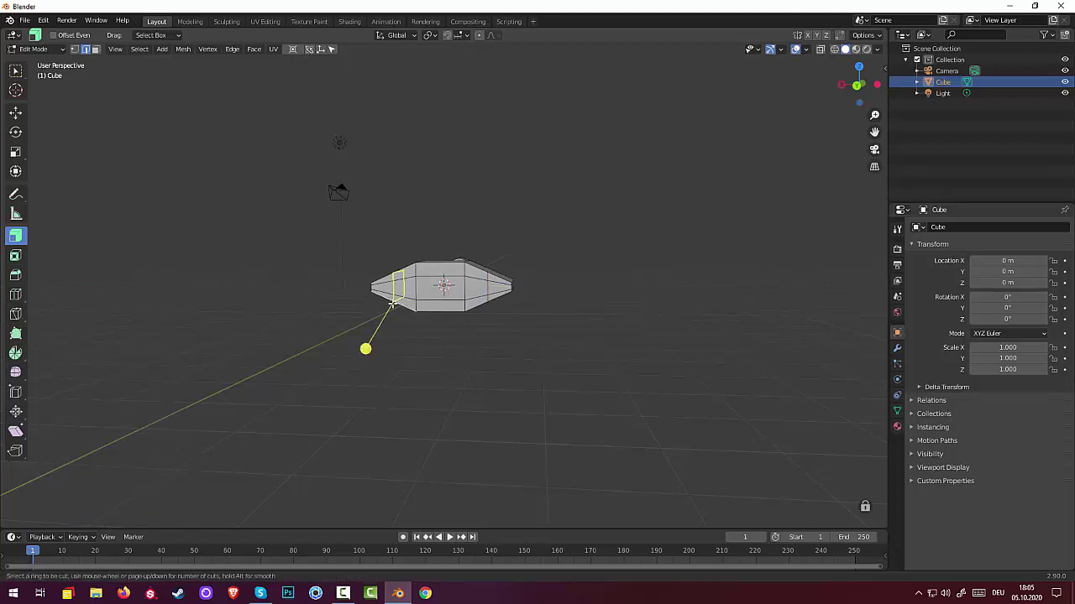
{"action": "left_click", "coordinate": [392, 304]}
{"action": "left_click", "coordinate": [394, 304]}
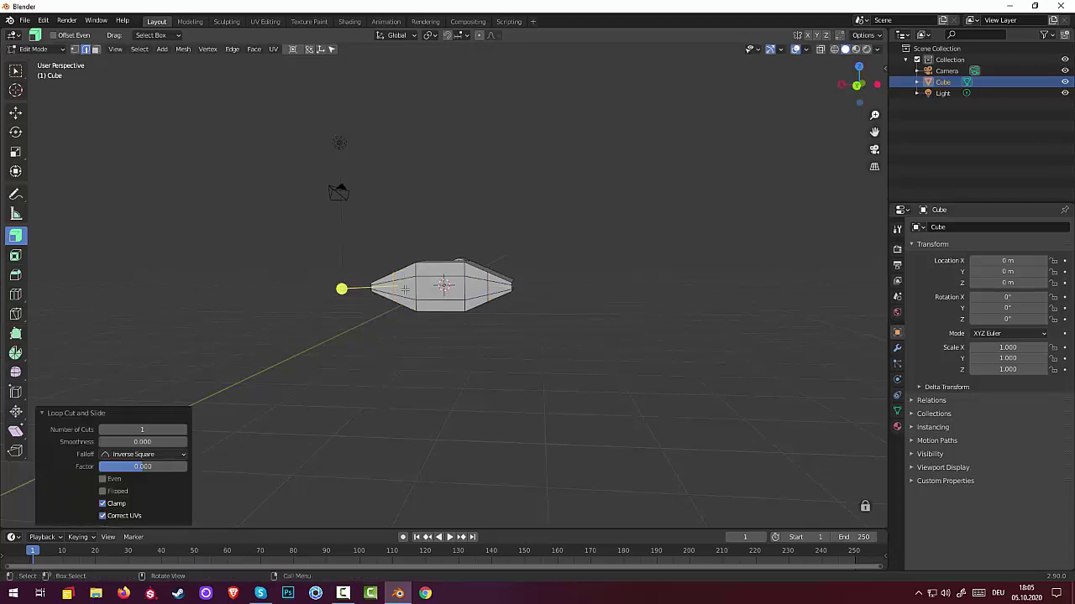
{"action": "left_click", "coordinate": [392, 302]}
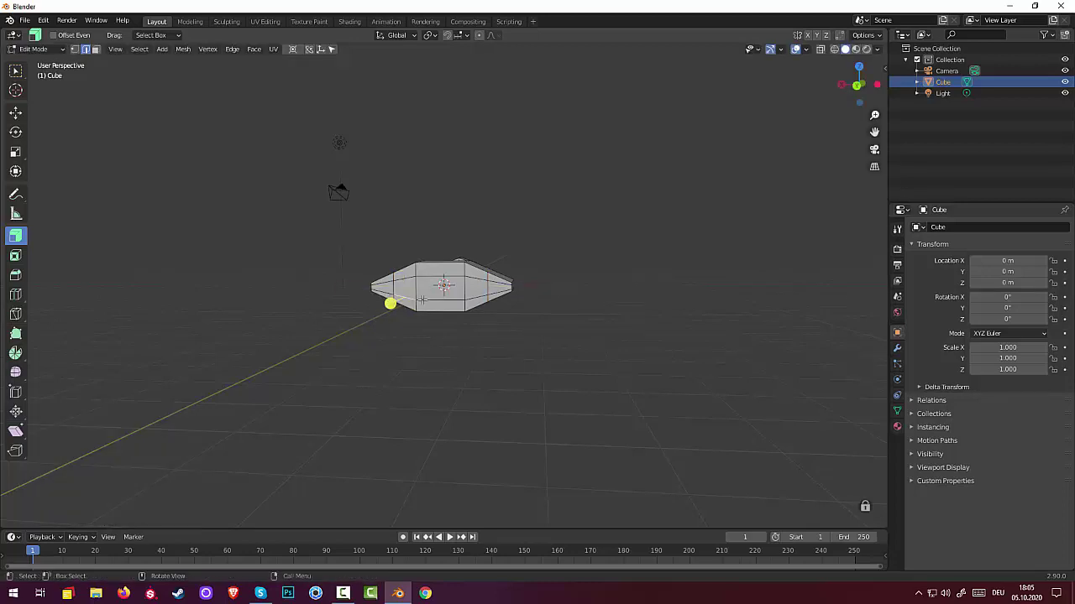
Select the guard mesh's end faces in Face select mode.
{"action": "left_click", "coordinate": [96, 48]}
{"action": "left_click", "coordinate": [405, 289]}
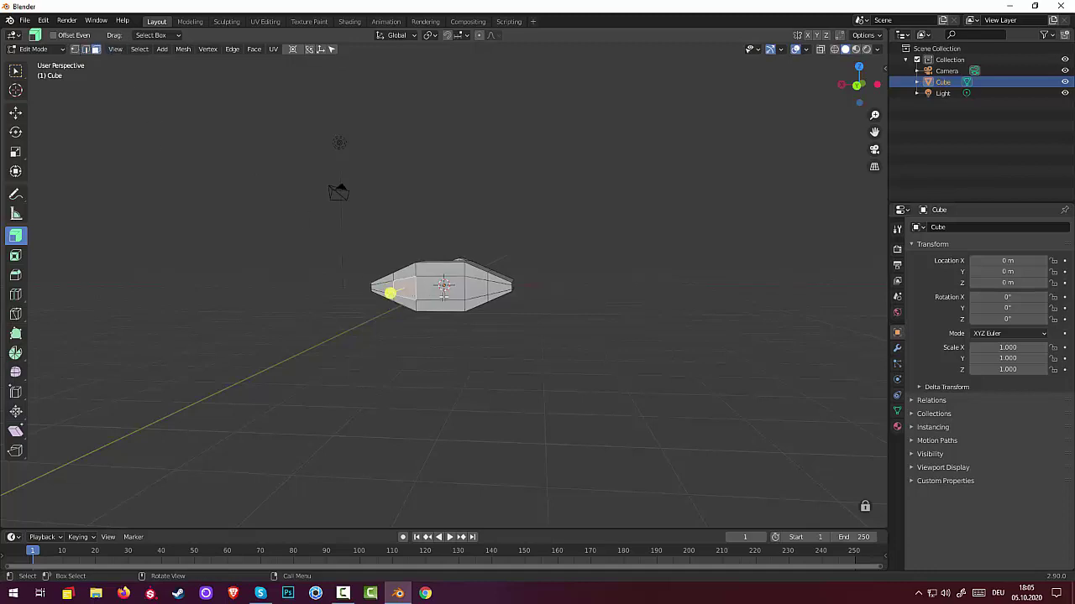
{"action": "left_click", "coordinate": [412, 293], "text": "shift"}
{"action": "left_click", "coordinate": [427, 293], "text": "shift"}
Extrude the selected end faces 13.849 m along their normal into a long blade.
{"action": "mouse_move", "coordinate": [411, 313]}
{"action": "middle_mouse_down"}
{"action": "mouse_move", "coordinate": [477, 329]}
{"action": "mouse_move", "coordinate": [415, 360]}
{"action": "middle_mouse_up"}
{"action": "scroll", "coordinate": [413, 361], "scroll_direction": "down", "scroll_amount": 3}
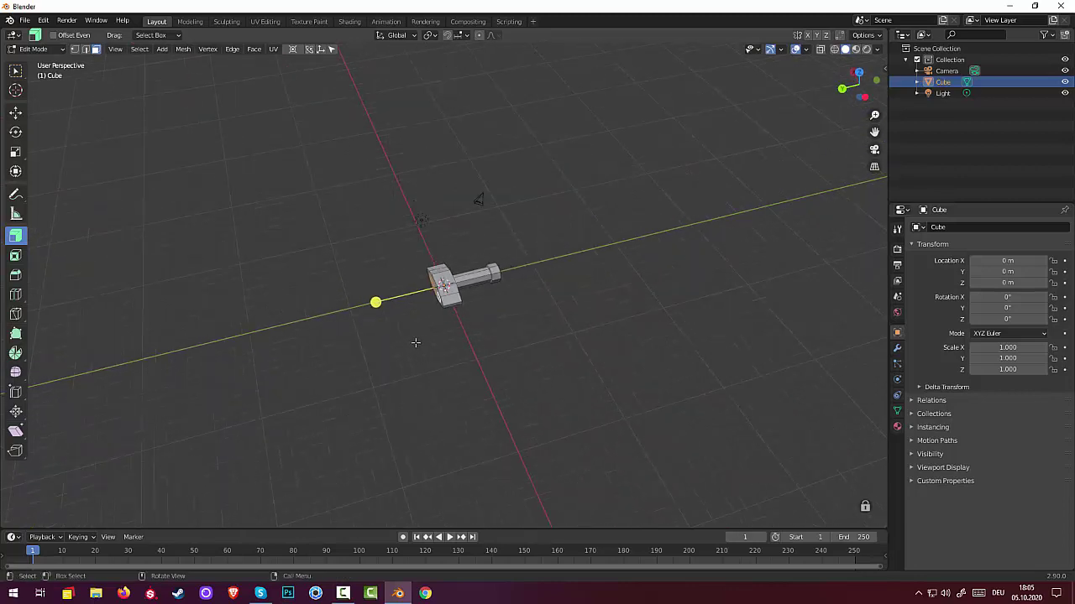
{"action": "key", "text": "e"}
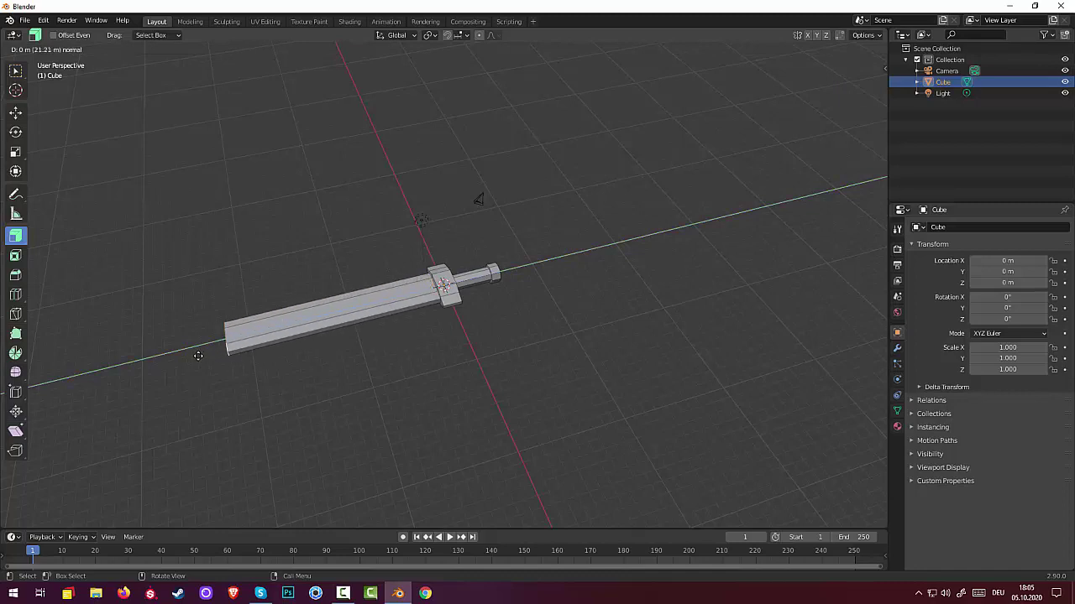
{"action": "left_click", "coordinate": [274, 342]}
{"action": "mouse_move", "coordinate": [441, 364]}
{"action": "middle_mouse_down"}
{"action": "mouse_move", "coordinate": [544, 373]}
{"action": "mouse_move", "coordinate": [549, 357]}
{"action": "mouse_move", "coordinate": [540, 374]}
{"action": "middle_mouse_up"}
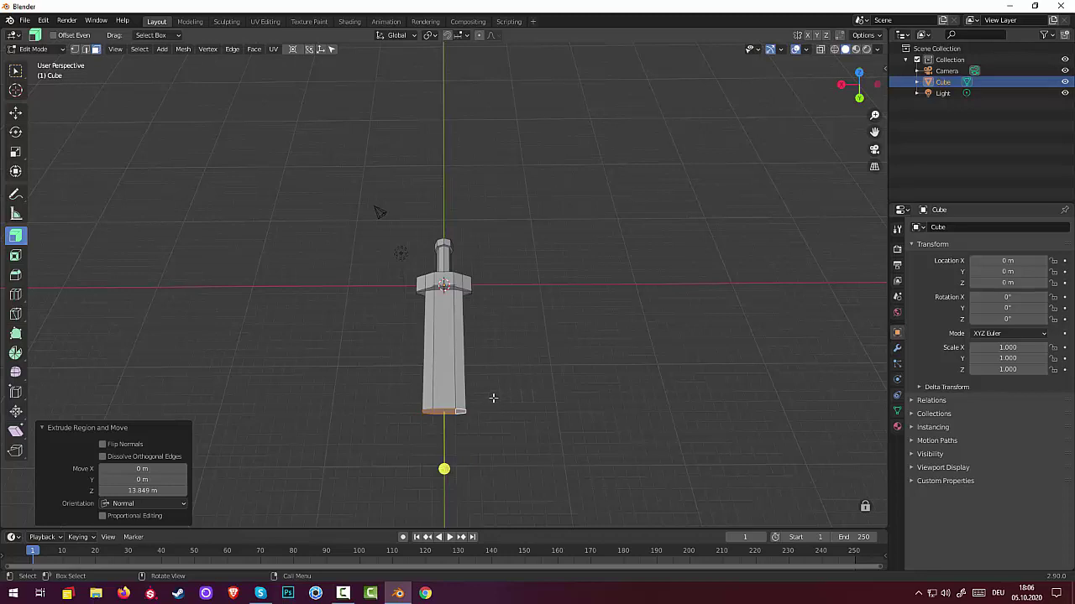
Widen the blade's tip face about 1.2 times.
{"action": "key", "text": "s"}
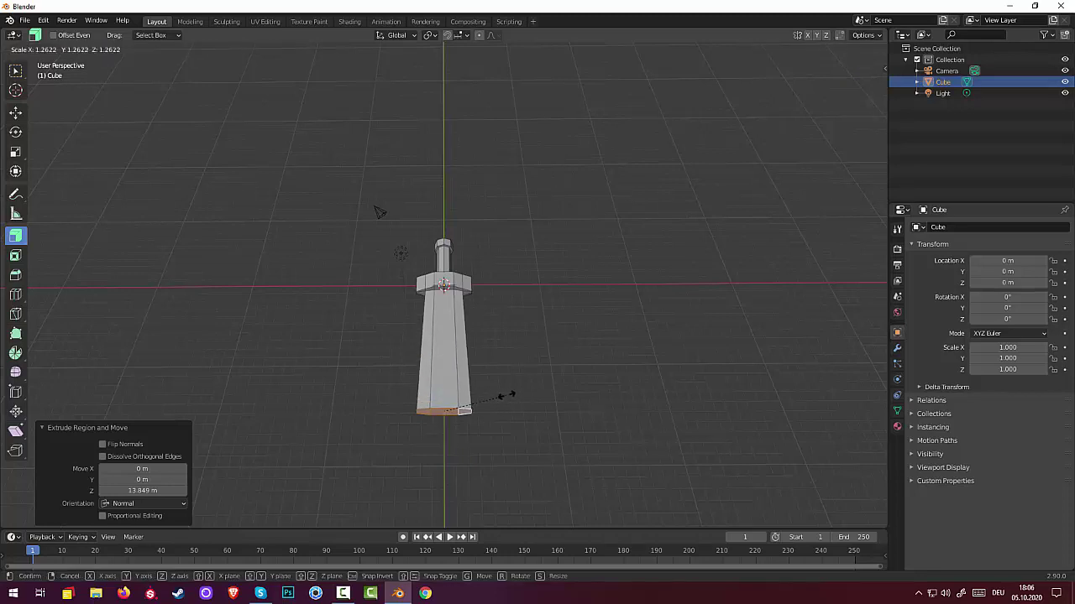
{"action": "left_click", "coordinate": [503, 395]}
{"action": "mouse_move", "coordinate": [504, 391]}
{"action": "middle_mouse_down"}
{"action": "mouse_move", "coordinate": [446, 460]}
{"action": "mouse_move", "coordinate": [487, 372]}
{"action": "middle_mouse_up"}
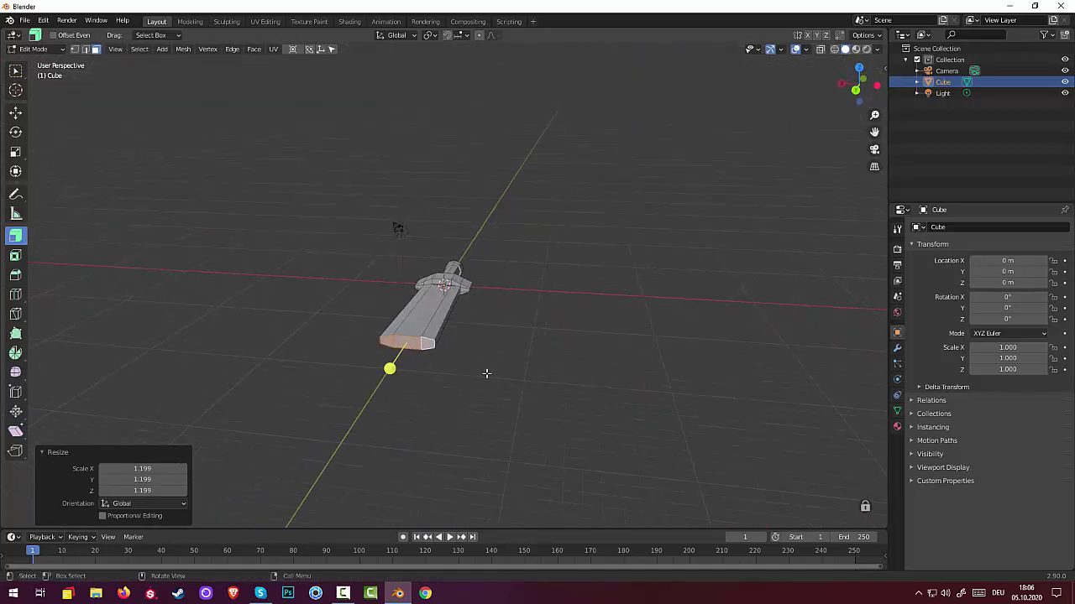
{"action": "left_click", "coordinate": [419, 389]}
Add a centred lengthwise edge loop along the blade, then switch to Vertex select.
{"action": "left_click", "coordinate": [411, 345]}
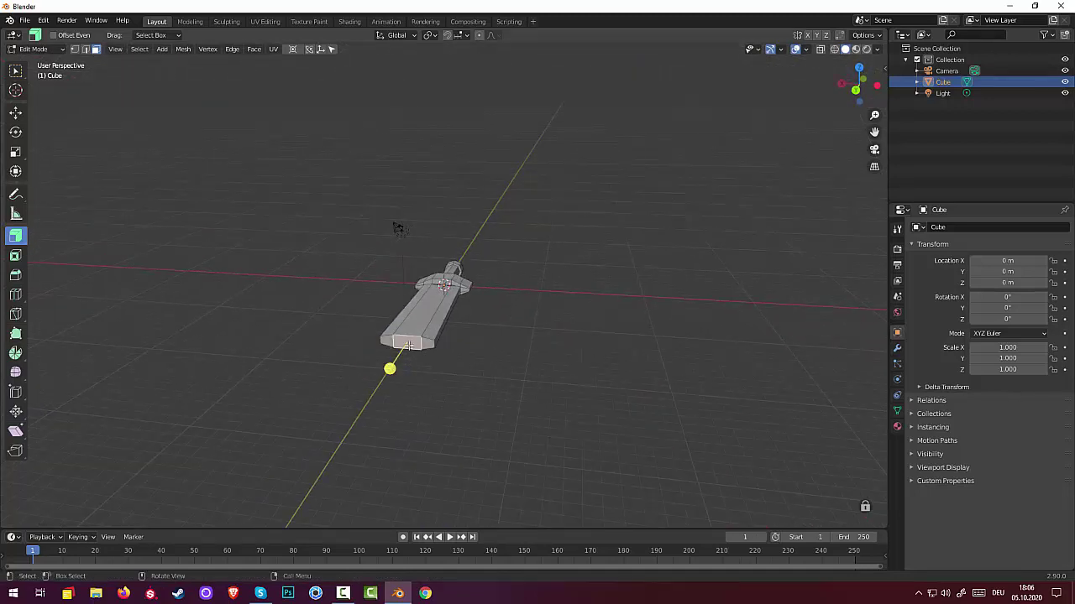
{"action": "key", "text": "ctrl+r"}
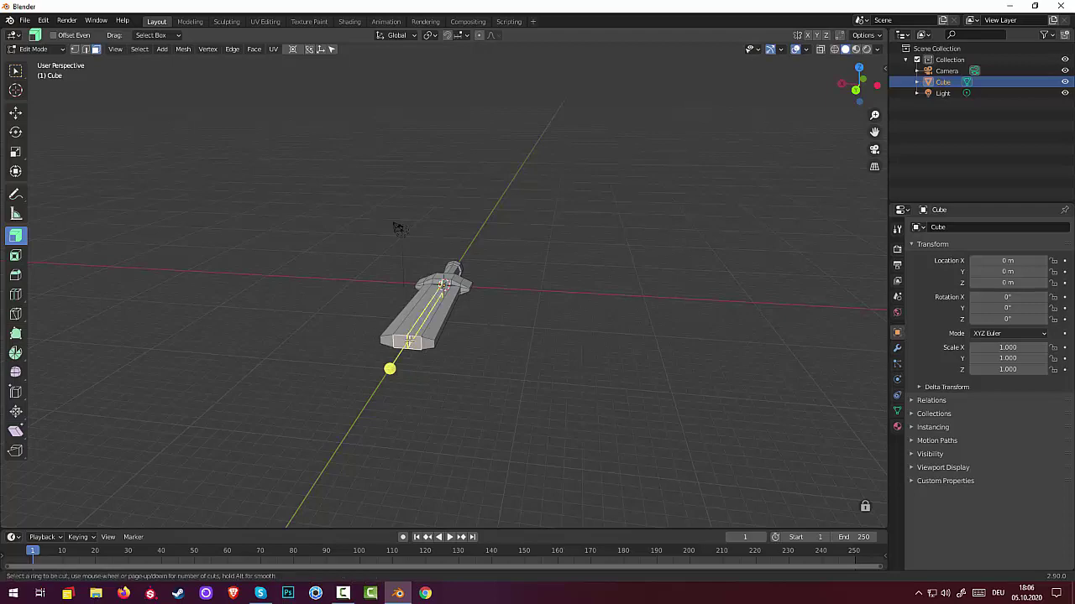
{"action": "left_click", "coordinate": [390, 368]}
{"action": "right_click", "coordinate": [499, 374]}
{"action": "mouse_move", "coordinate": [543, 391]}
{"action": "middle_mouse_down"}
{"action": "mouse_move", "coordinate": [520, 432]}
{"action": "mouse_move", "coordinate": [565, 372]}
{"action": "mouse_move", "coordinate": [557, 383]}
{"action": "mouse_move", "coordinate": [430, 392]}
{"action": "middle_mouse_up"}
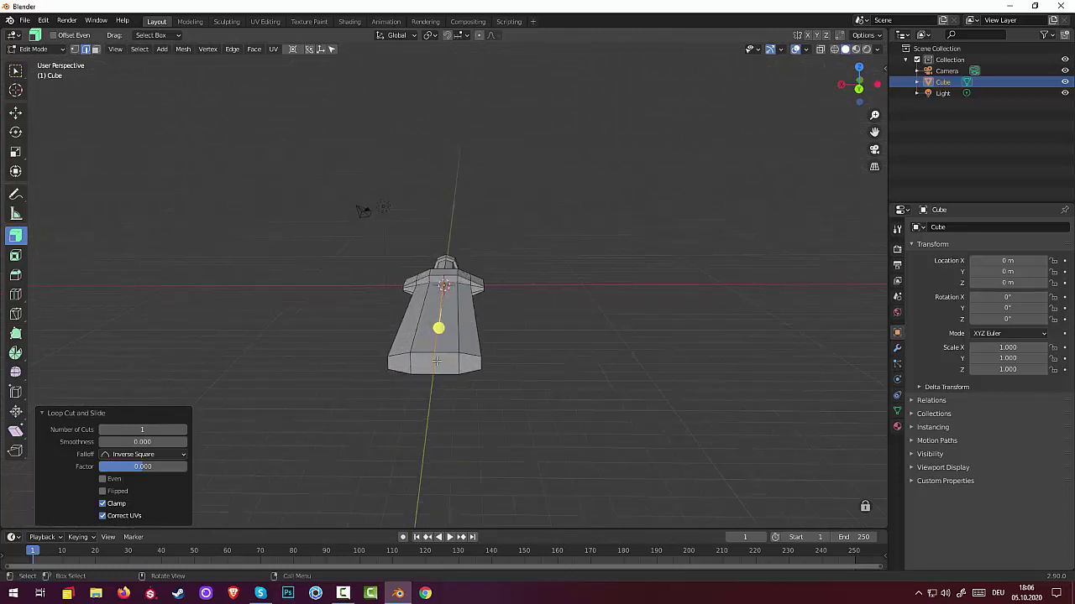
{"action": "left_click_drag", "start_coordinate": [435, 356], "coordinate": [436, 370]}
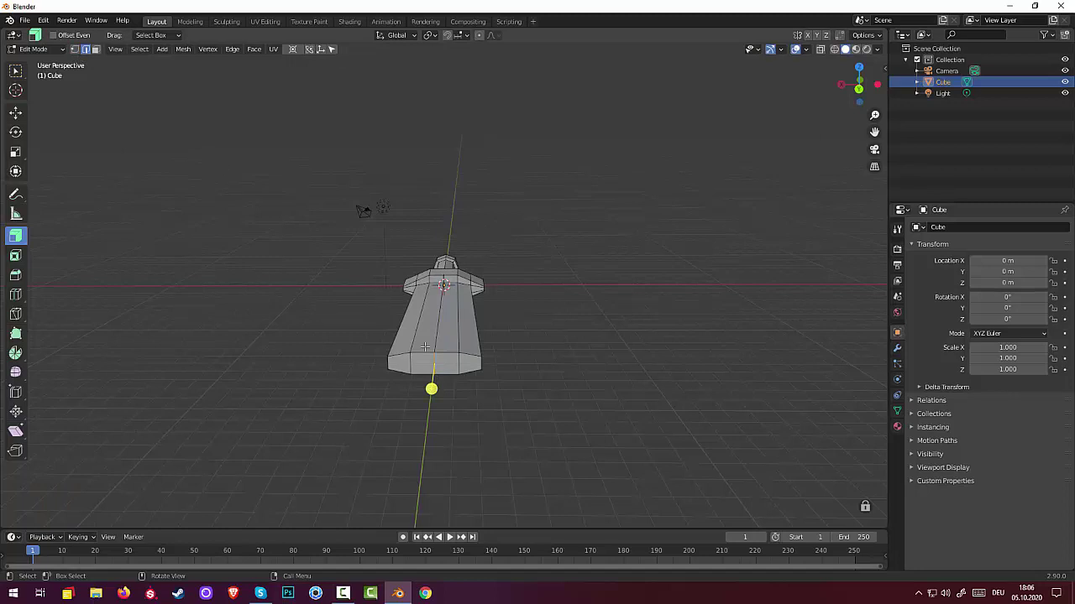
{"action": "left_click", "coordinate": [75, 49]}
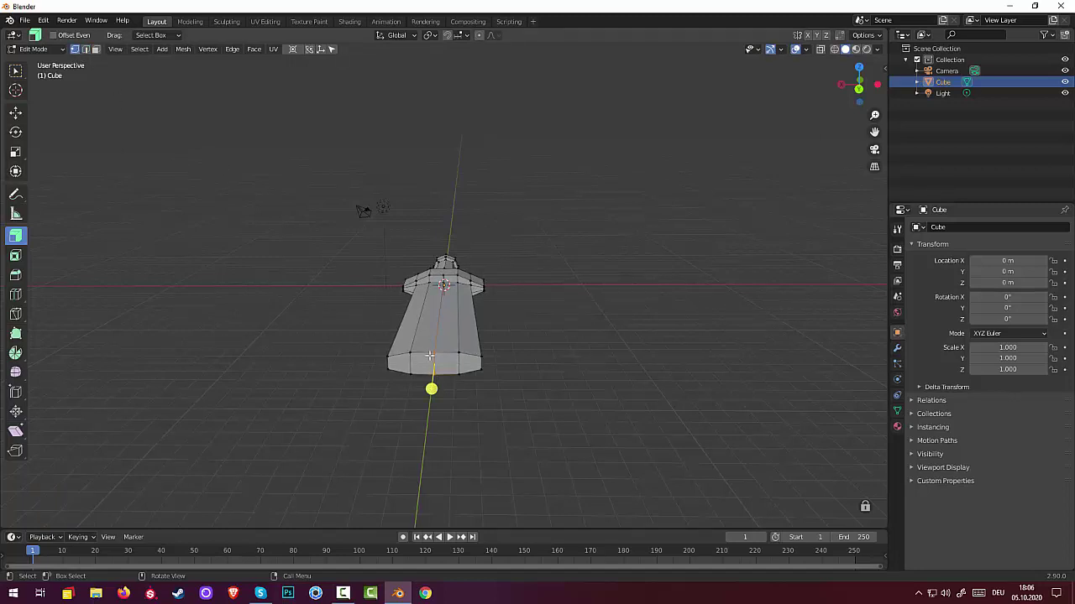
{"action": "mouse_move", "coordinate": [434, 353]}
{"action": "middle_mouse_down"}
{"action": "mouse_move", "coordinate": [515, 323]}
{"action": "mouse_move", "coordinate": [585, 333]}
{"action": "mouse_move", "coordinate": [578, 347]}
{"action": "mouse_move", "coordinate": [561, 342]}
{"action": "middle_mouse_up"}
Stretch the selected vertices 1.664 along Z, then scale two blade-tip vertices along Z.
{"action": "key", "text": "s"}
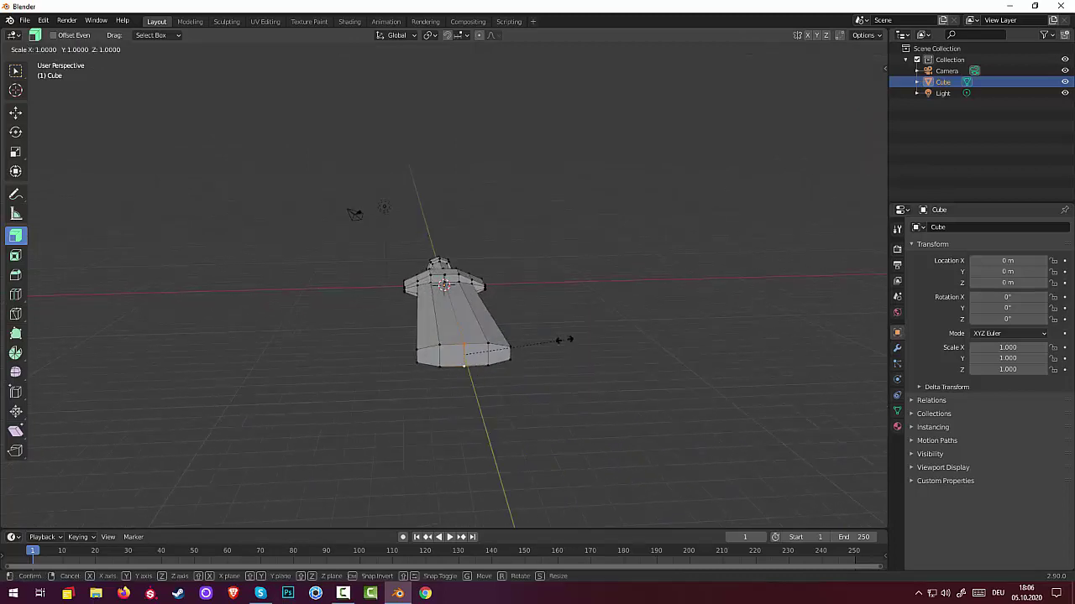
{"action": "key", "text": "z"}
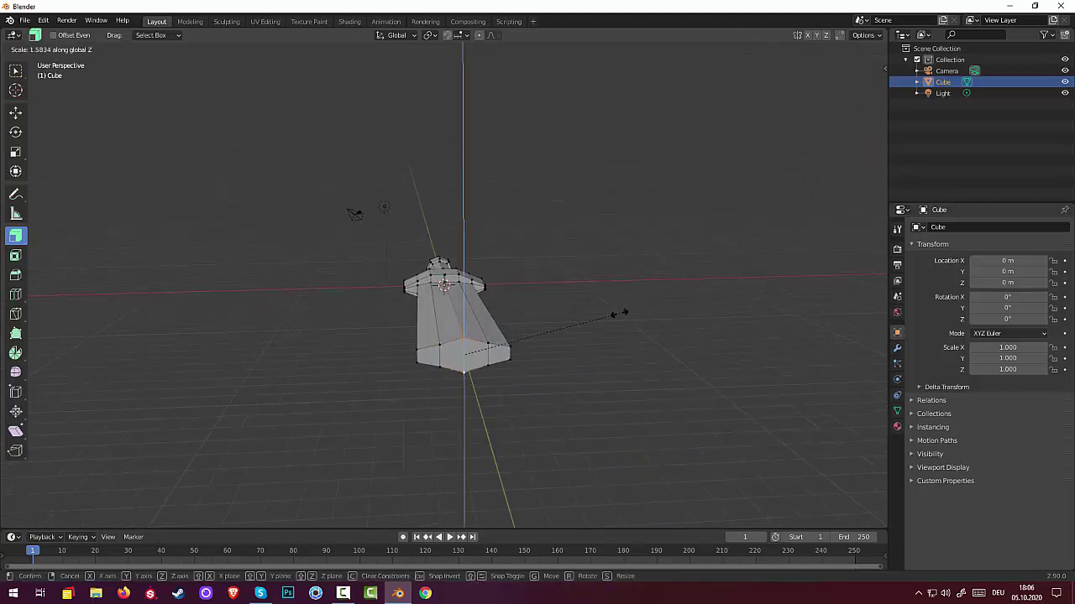
{"action": "left_click", "coordinate": [628, 313]}
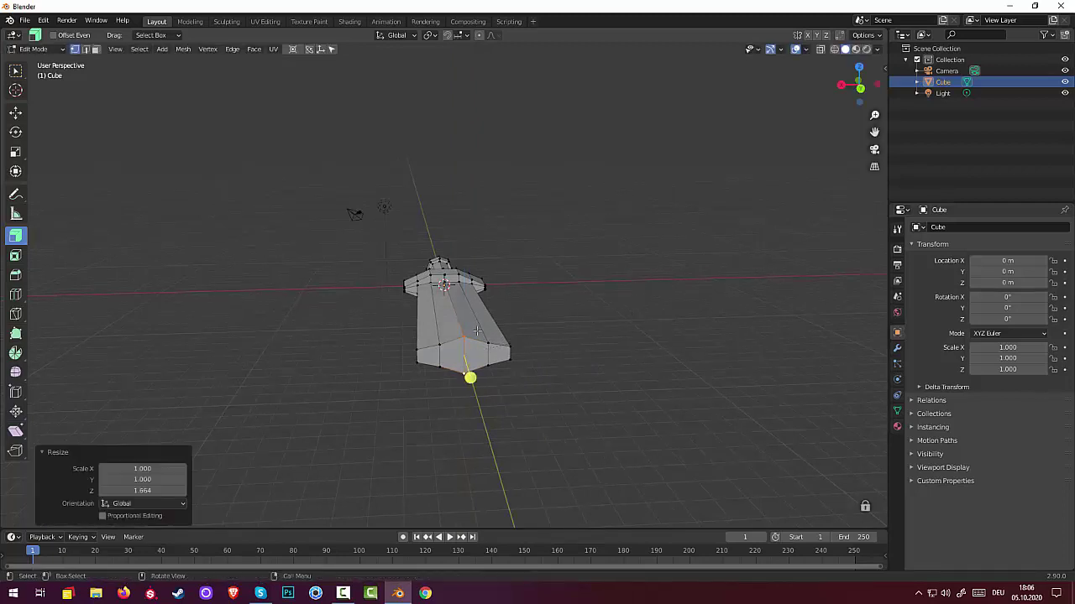
{"action": "left_click", "coordinate": [432, 317]}
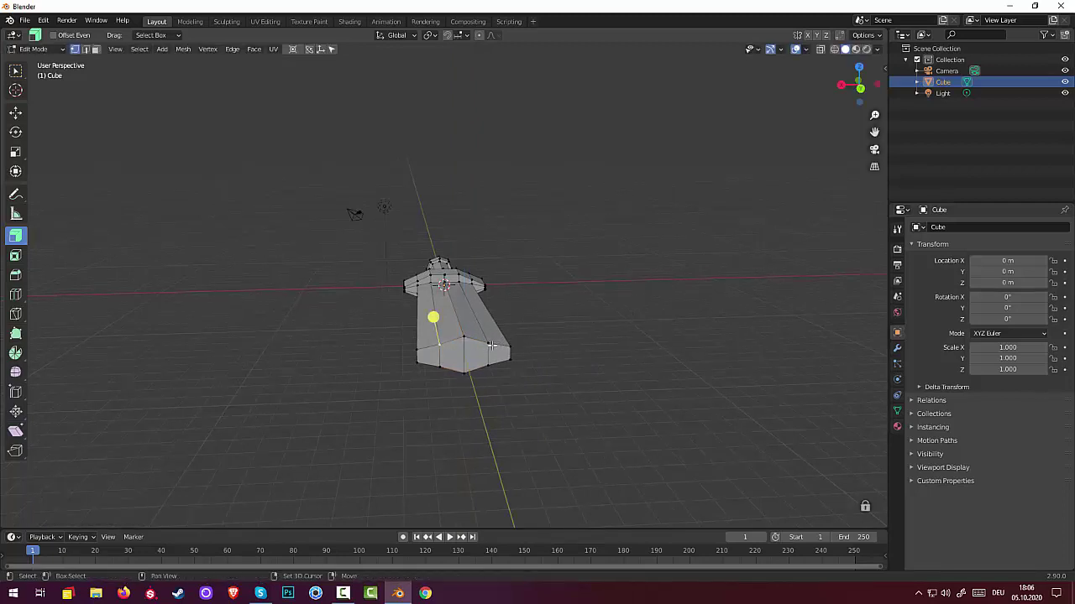
{"action": "left_click", "coordinate": [467, 314]}
{"action": "left_click", "coordinate": [478, 372]}
{"action": "key", "text": "s"}
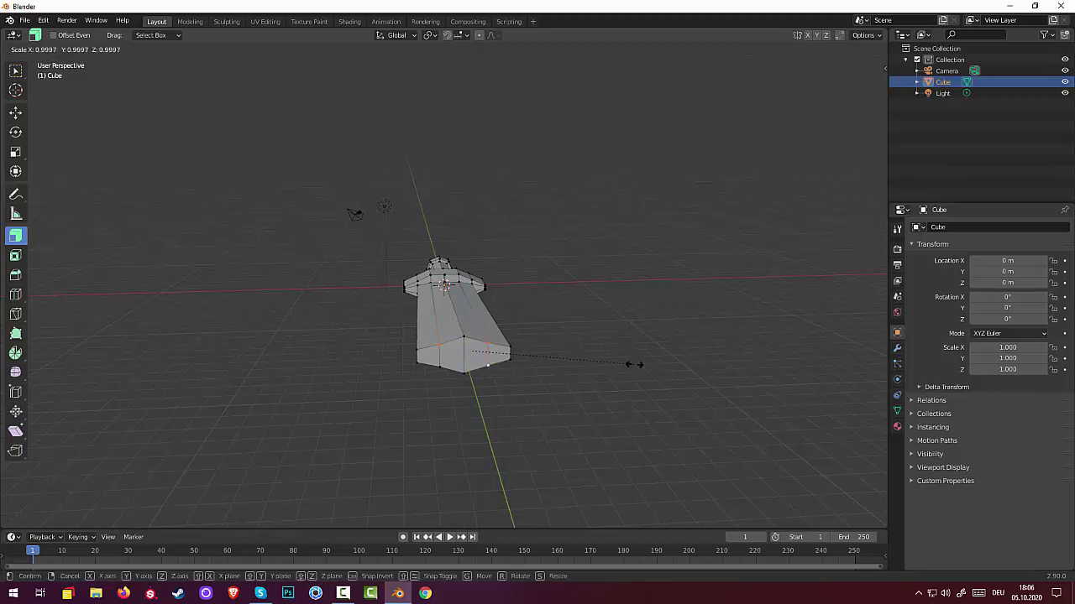
{"action": "key", "text": "z"}
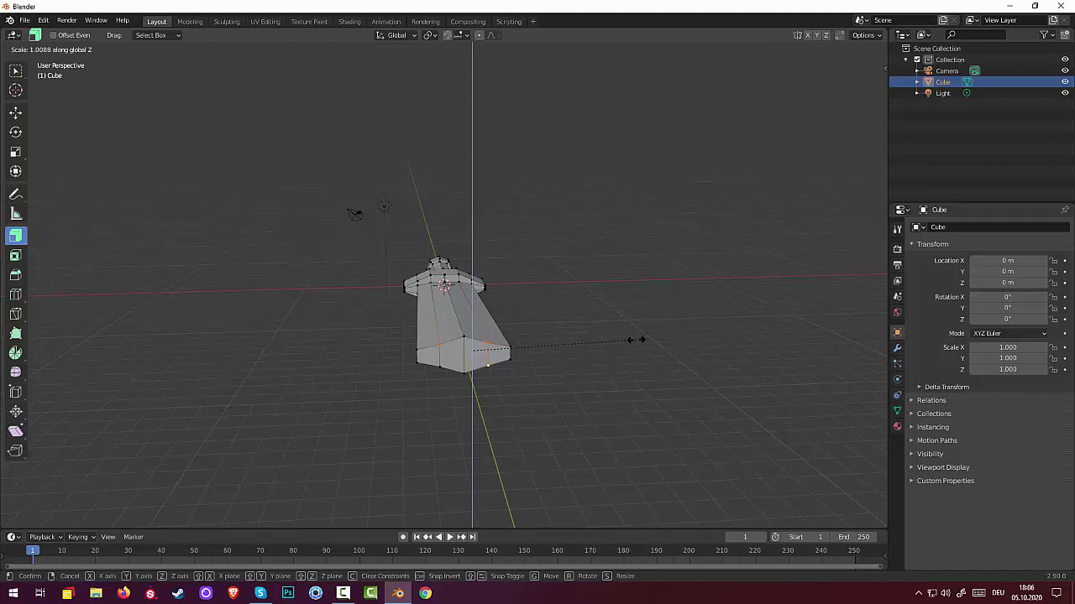
{"action": "left_click", "coordinate": [635, 340]}
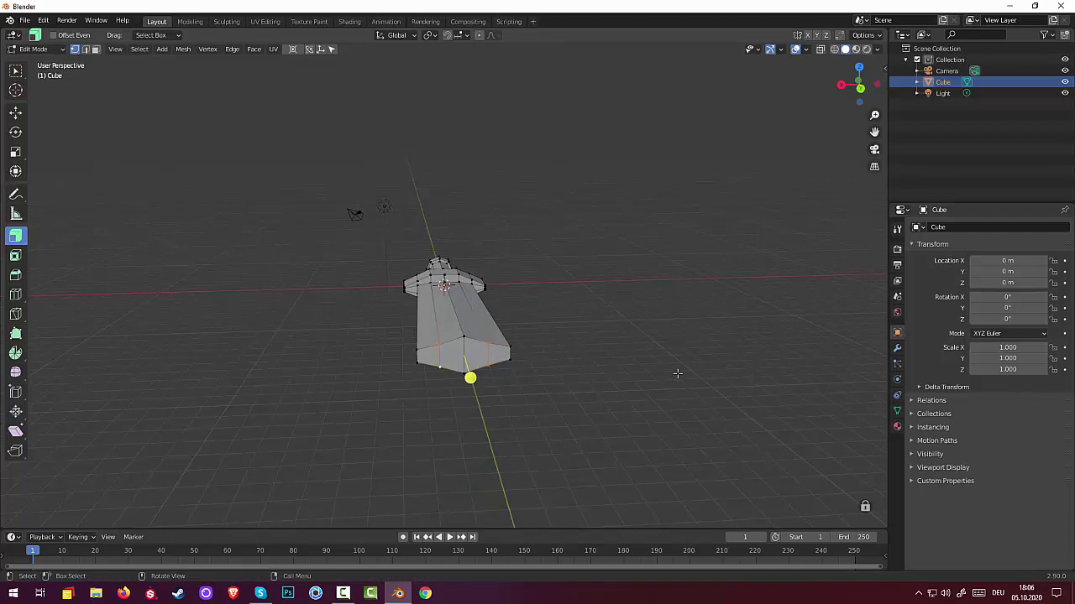
Scale the tip vertices to 1.125 along Z and select the tip's left and bottom edges.
{"action": "key", "text": "s"}
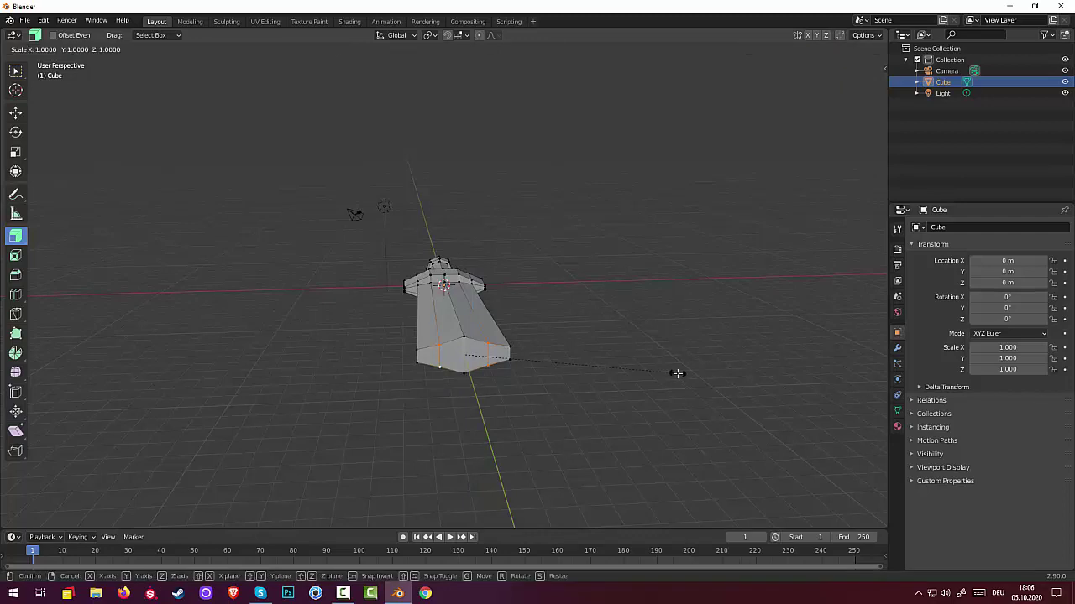
{"action": "key", "text": "z"}
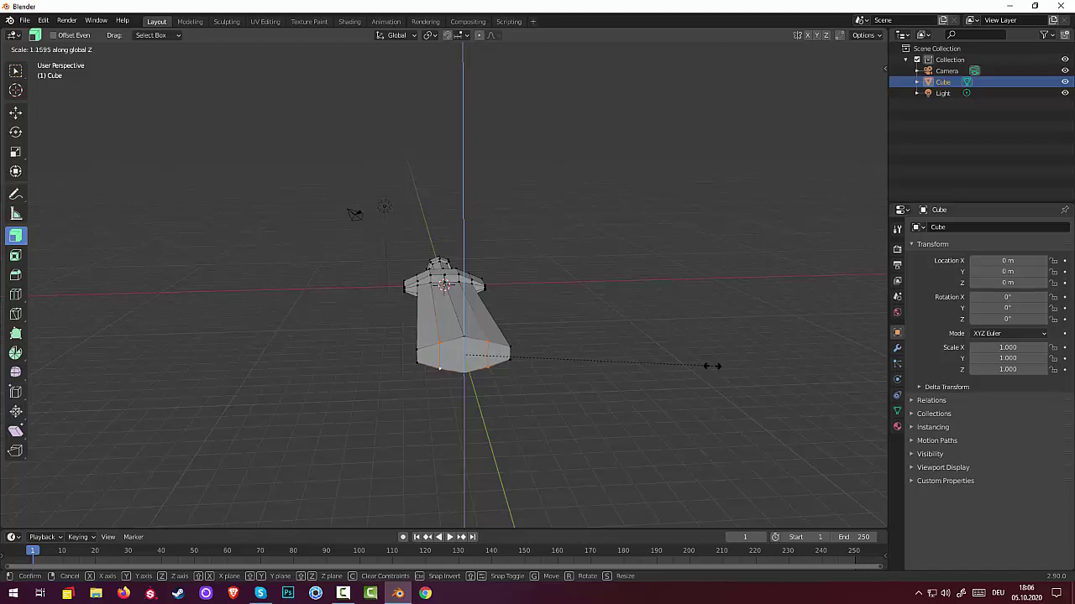
{"action": "left_click", "coordinate": [702, 365]}
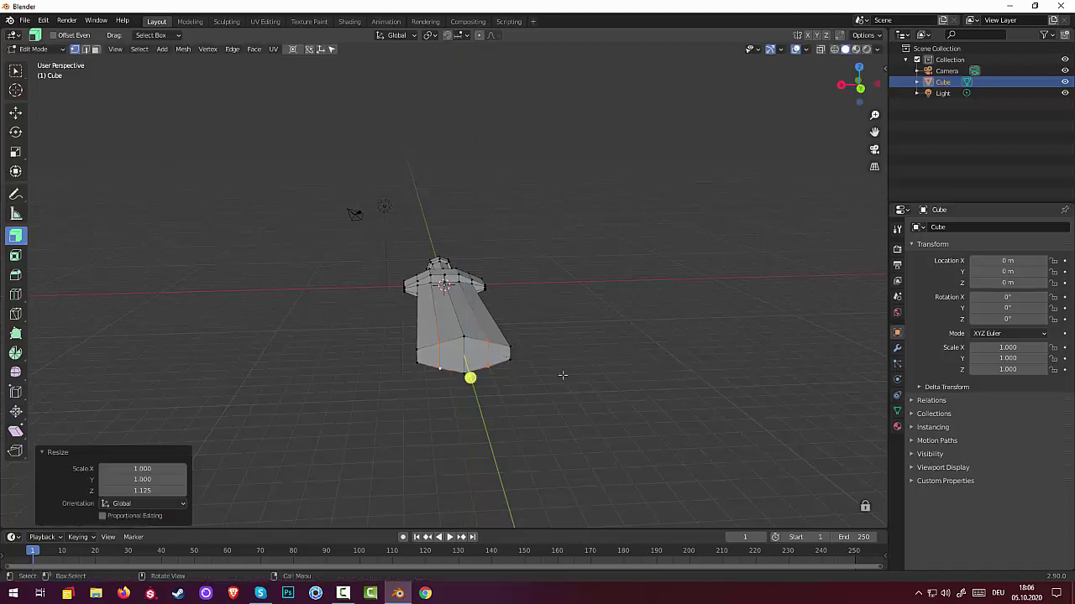
{"action": "left_click", "coordinate": [418, 362]}
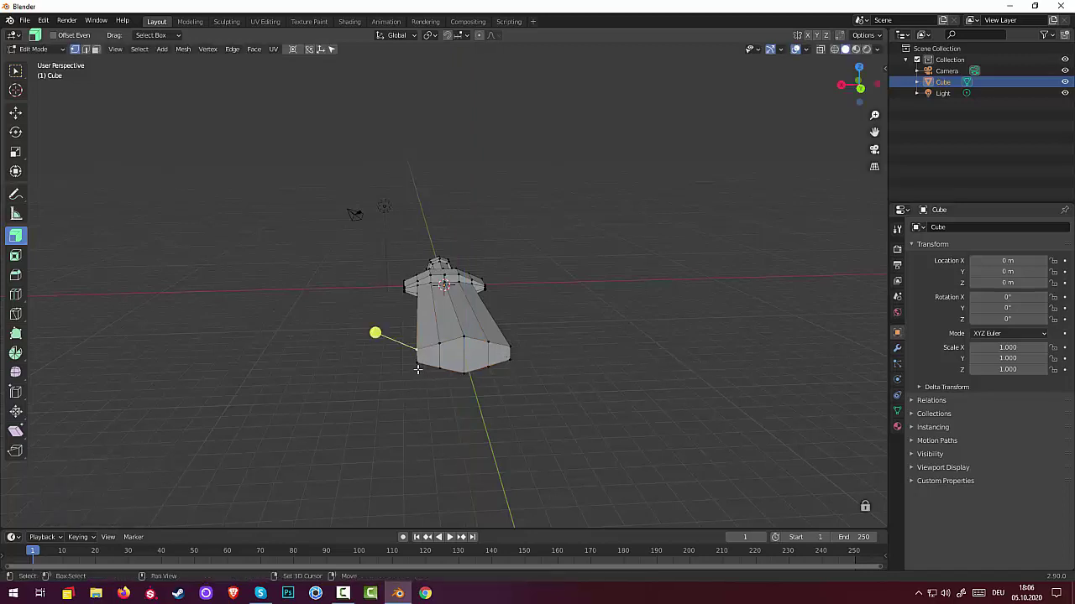
{"action": "left_click", "coordinate": [508, 359], "text": "shift"}
{"action": "left_click", "coordinate": [510, 360], "text": "ctrl"}
Scale the blade's bottom edge to 0.141 along Z, tapering it to a thin edge.
{"action": "middle_click_drag", "start_coordinate": [562, 364], "coordinate": [594, 331]}
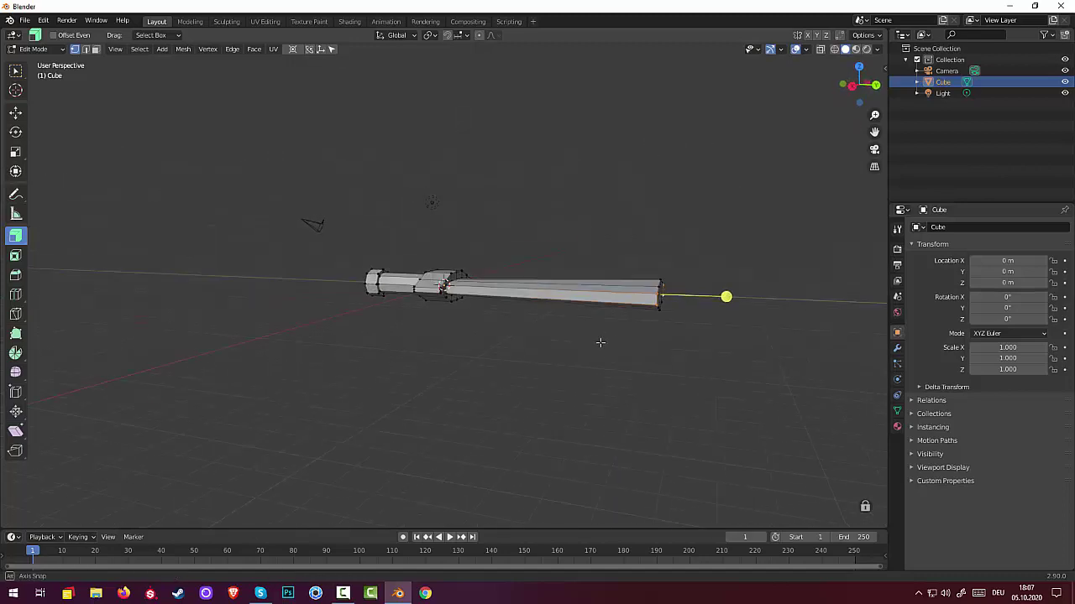
{"action": "middle_click_drag", "start_coordinate": [593, 330], "coordinate": [550, 370]}
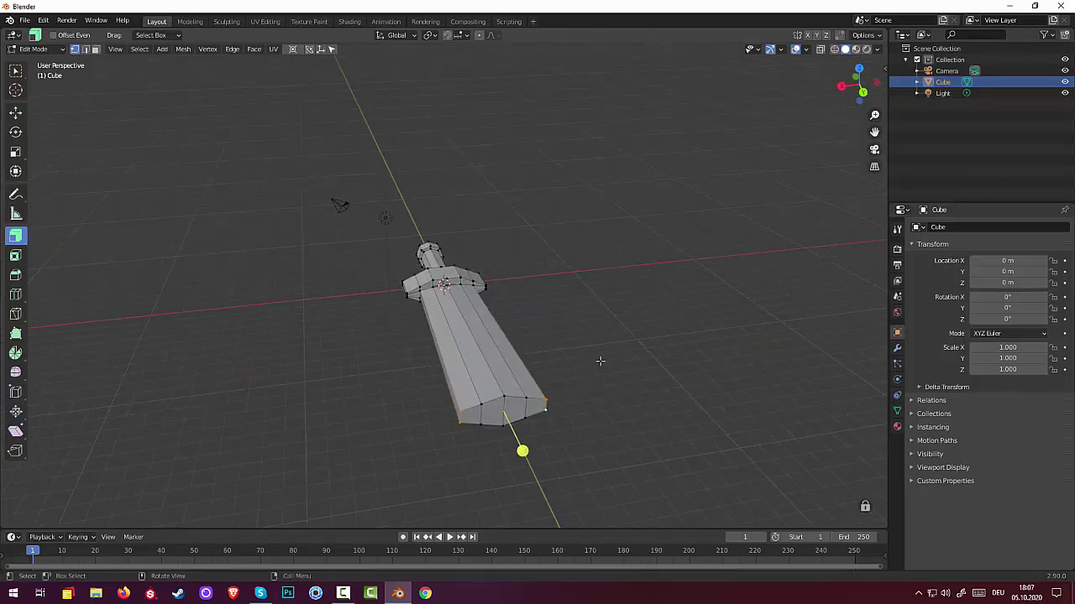
{"action": "key", "text": "s"}
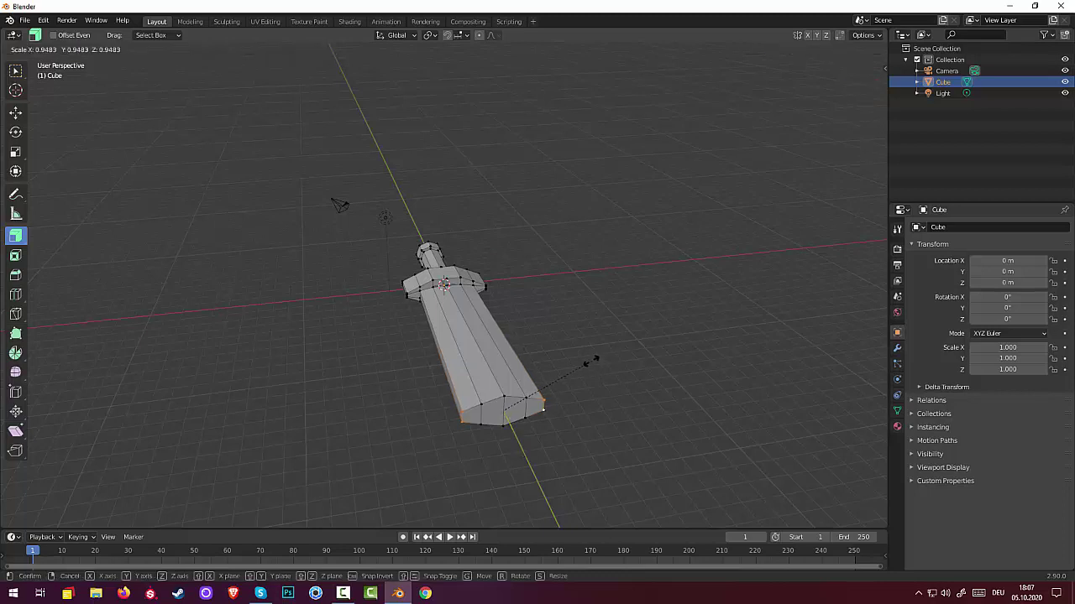
{"action": "key", "text": "z"}
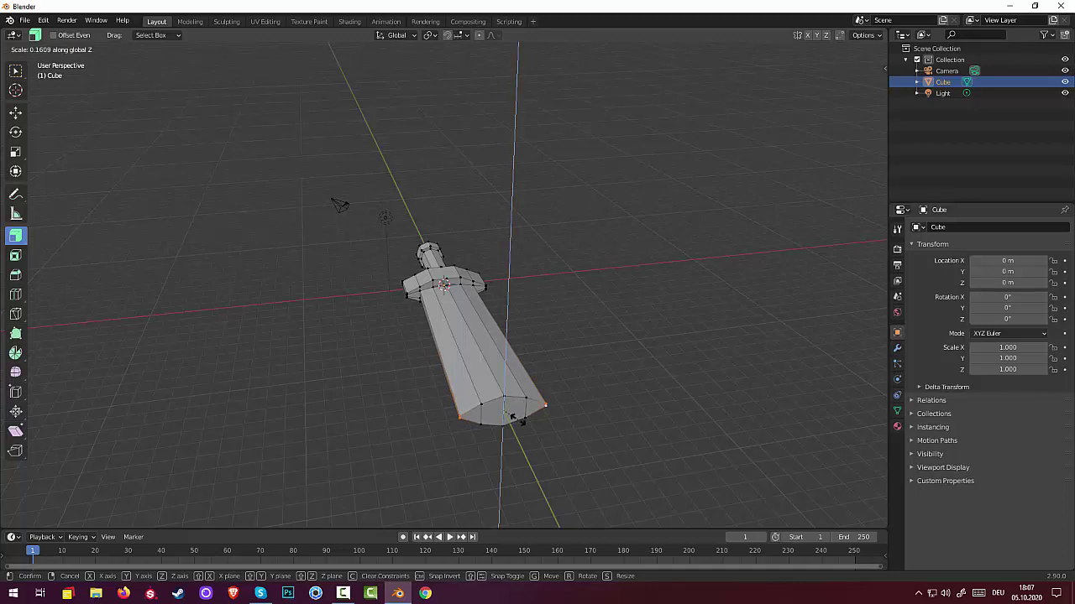
{"action": "left_click", "coordinate": [513, 414]}
{"action": "middle_click_drag", "start_coordinate": [520, 448], "coordinate": [743, 341]}
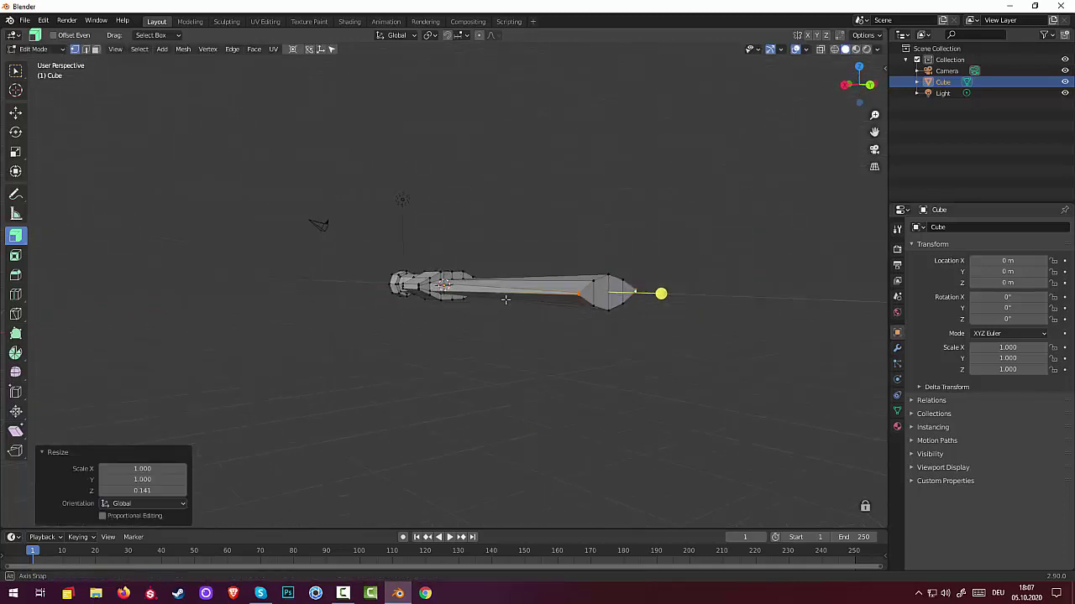
{"action": "scroll", "coordinate": [454, 291], "scroll_direction": "up", "scroll_amount": 3}
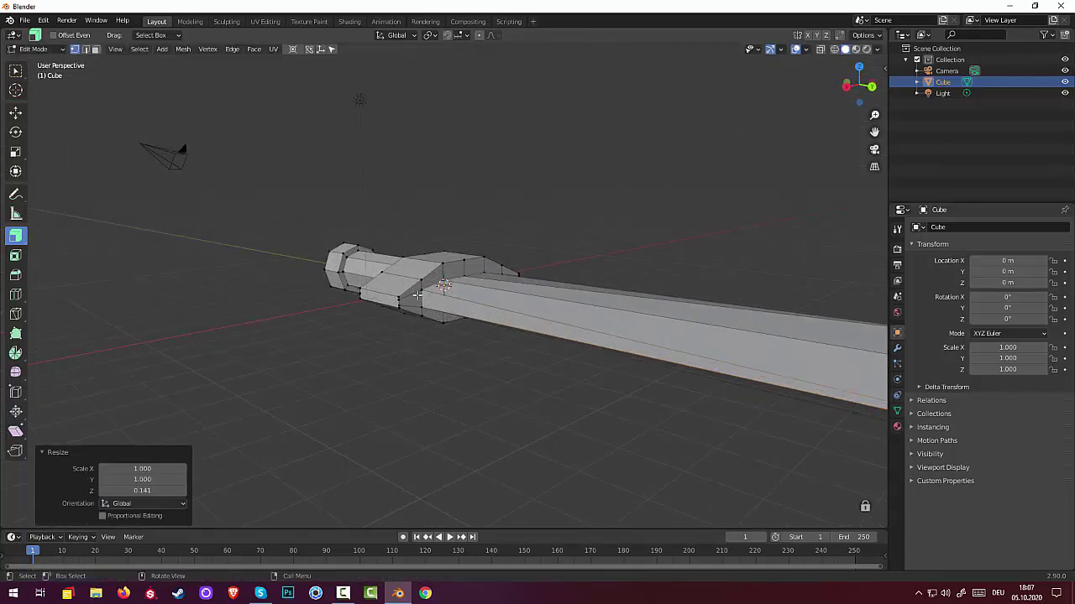
{"action": "mouse_move", "coordinate": [423, 289]}
{"action": "middle_mouse_down"}
{"action": "mouse_move", "coordinate": [414, 333]}
{"action": "mouse_move", "coordinate": [467, 310]}
{"action": "middle_mouse_up"}
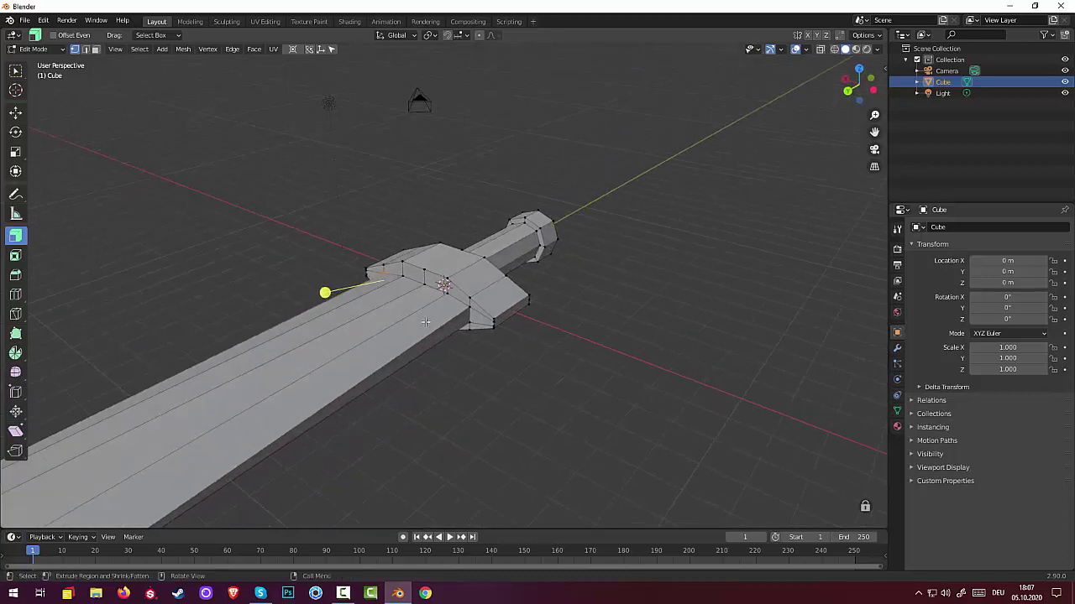
Select the blade's other edge near the guard and scale it to 0.187 along Z.
{"action": "left_click", "coordinate": [468, 310]}
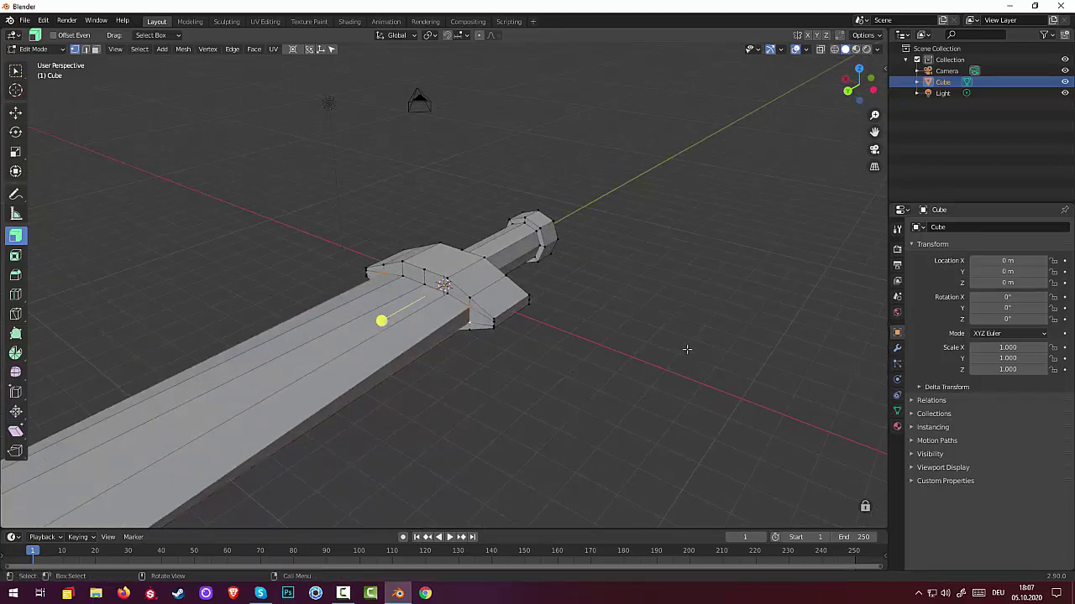
{"action": "key", "text": "z"}
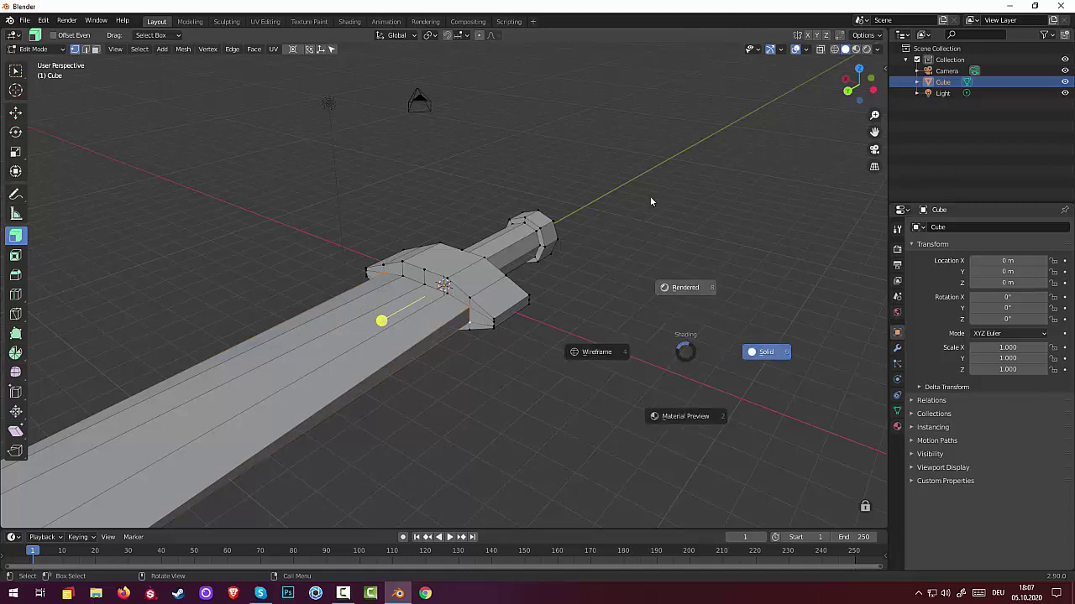
{"action": "key", "text": "Escape"}
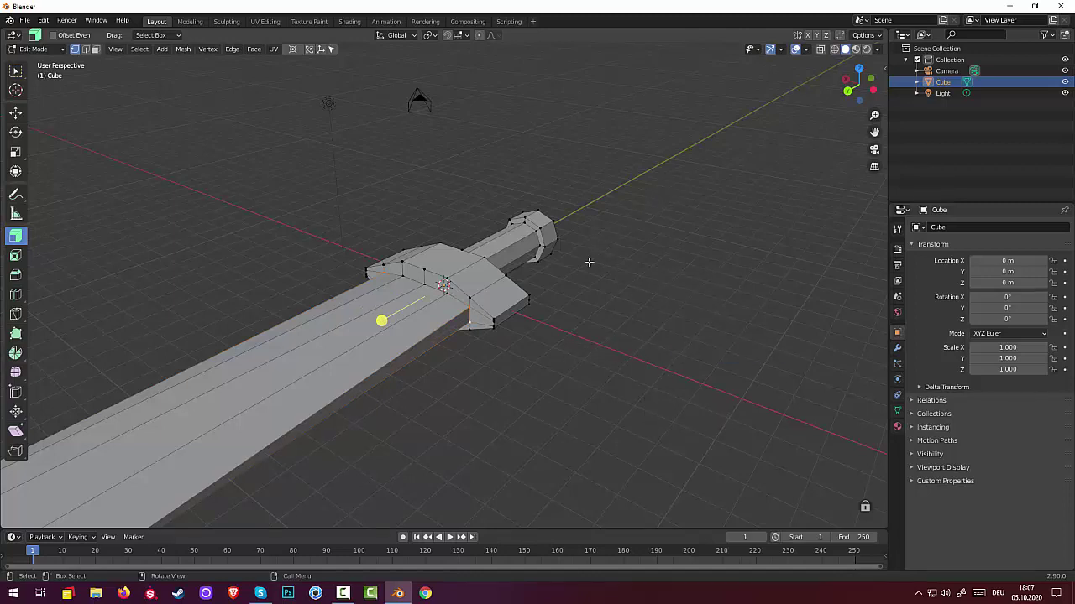
{"action": "key", "text": "z"}
{"action": "key", "text": "s"}
{"action": "key", "text": "z"}
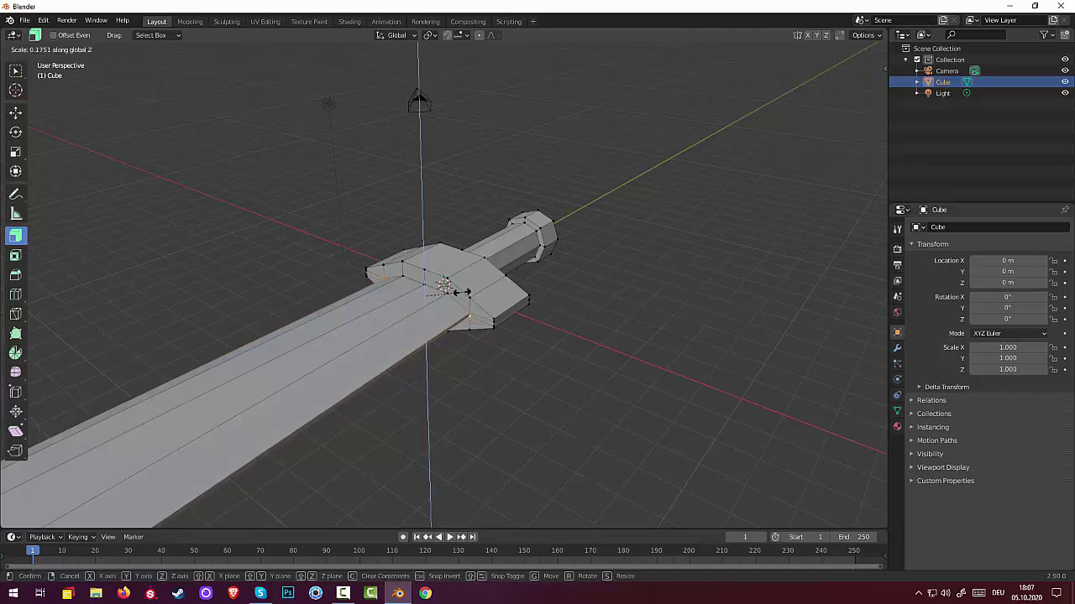
{"action": "left_click", "coordinate": [457, 291]}
{"action": "mouse_move", "coordinate": [457, 292]}
{"action": "middle_mouse_down"}
{"action": "mouse_move", "coordinate": [526, 282]}
{"action": "mouse_move", "coordinate": [642, 344]}
{"action": "middle_mouse_up"}
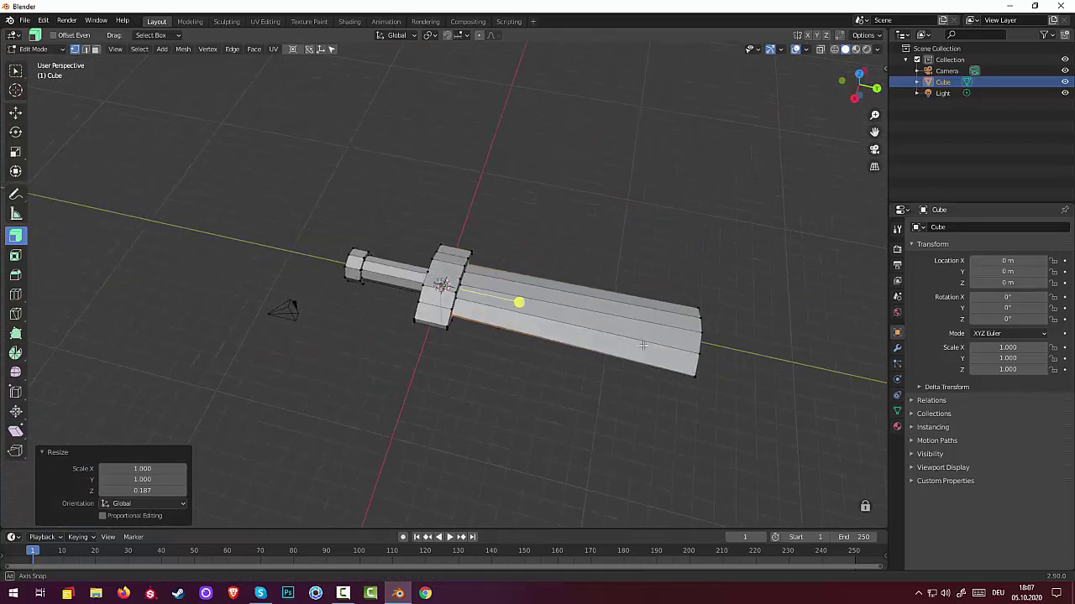
Select the blade's tip face in Face select mode.
{"action": "middle_click_drag", "start_coordinate": [642, 344], "coordinate": [654, 405]}
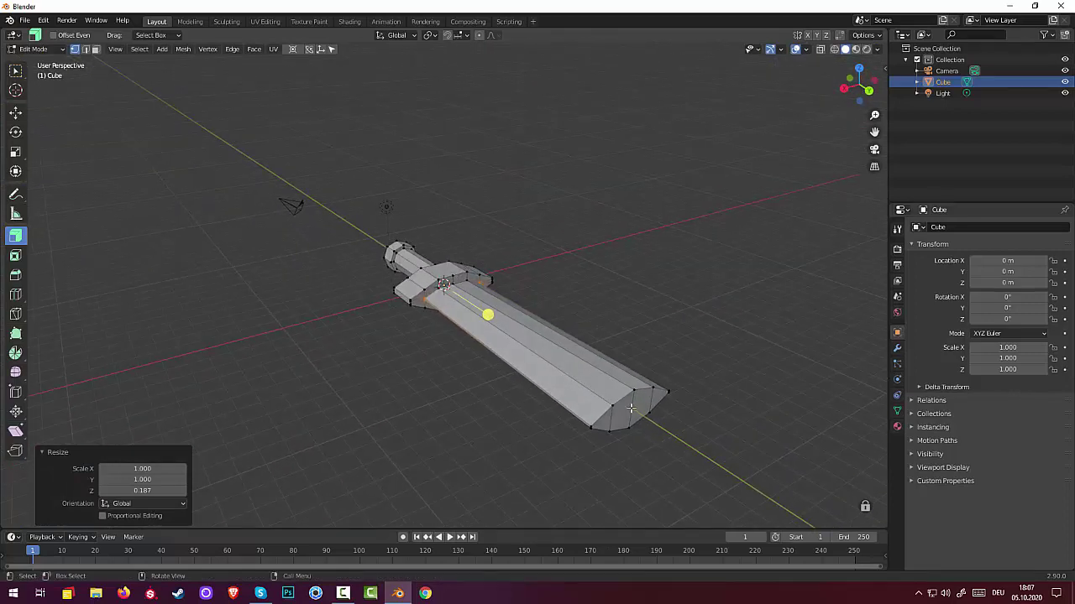
{"action": "left_click", "coordinate": [631, 409]}
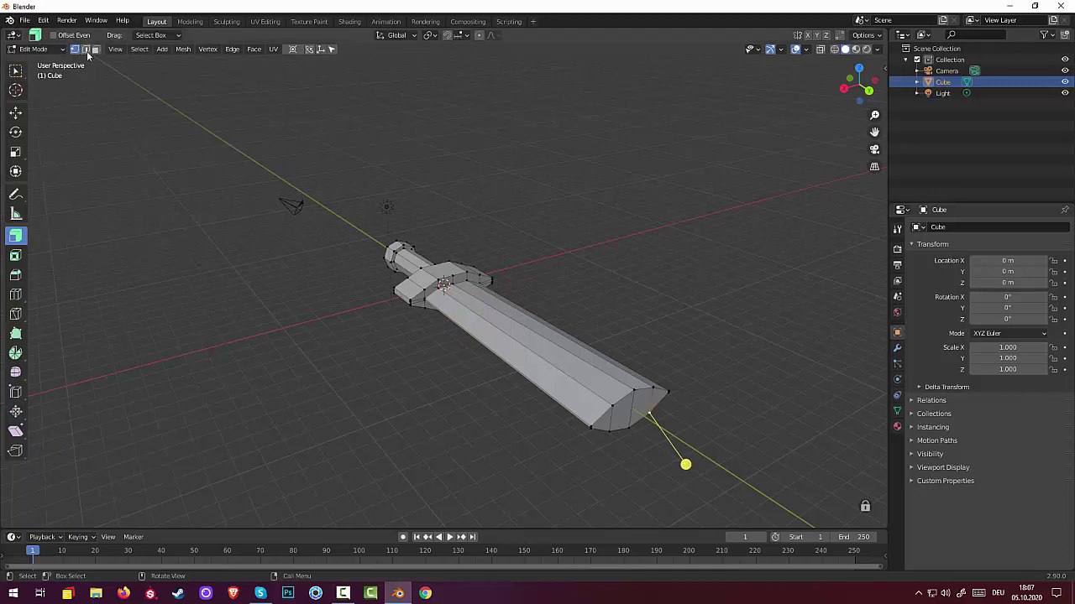
{"action": "left_click", "coordinate": [96, 49]}
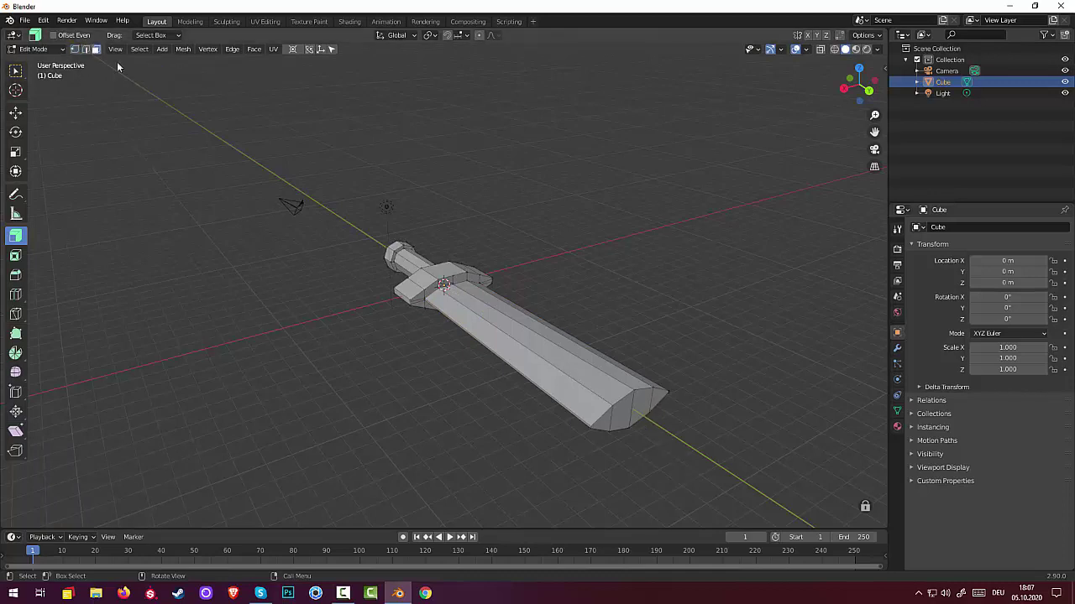
{"action": "left_click", "coordinate": [602, 425]}
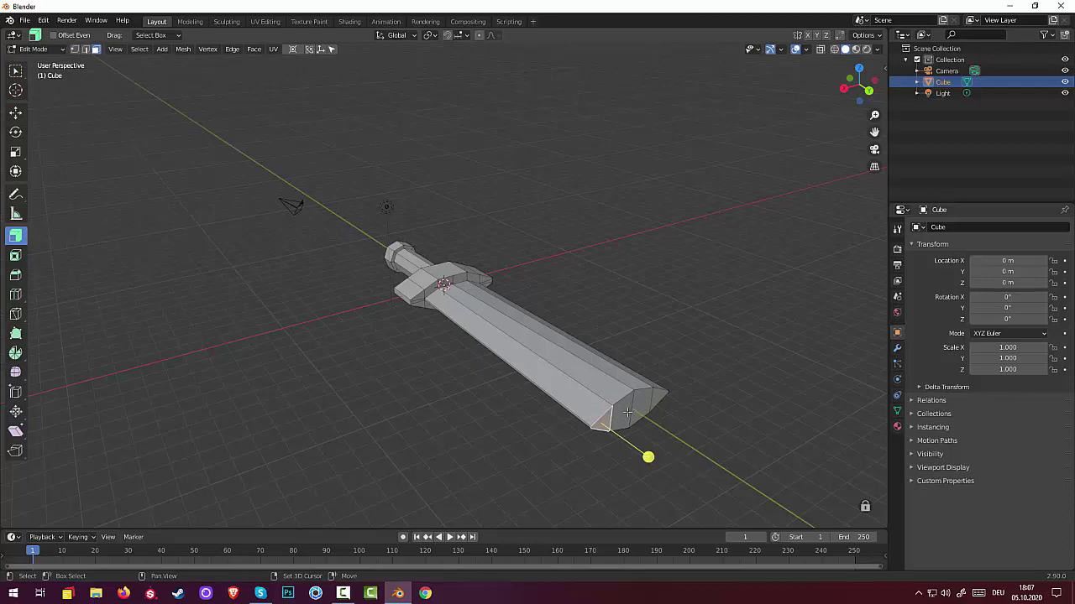
Extrude the tip face 1.9776 m and scale it to 0.134 to form a point.
{"action": "key", "text": "e"}
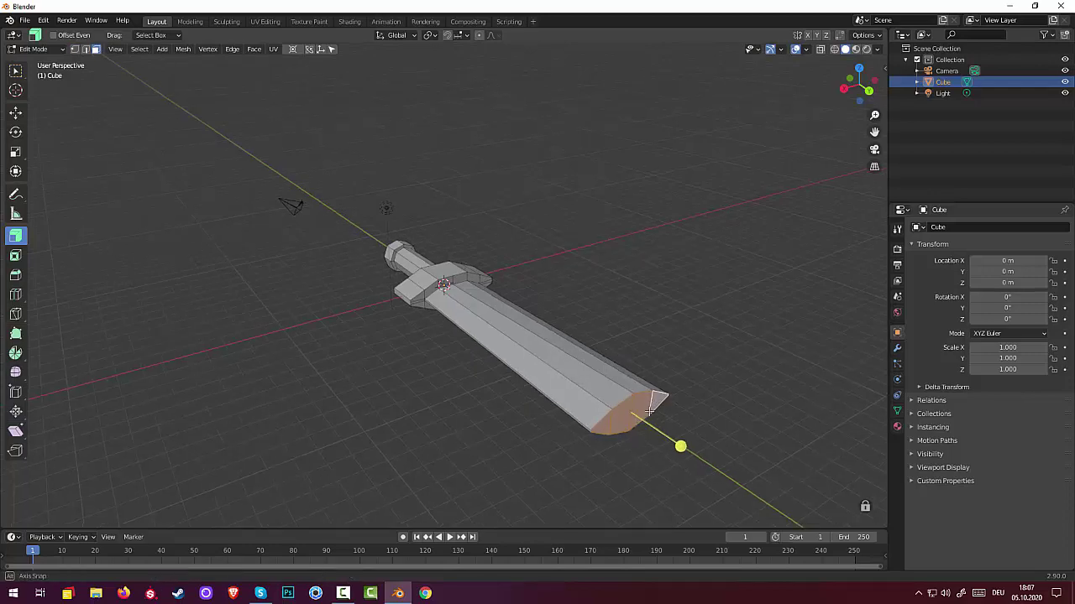
{"action": "middle_click_drag", "start_coordinate": [650, 412], "coordinate": [418, 389]}
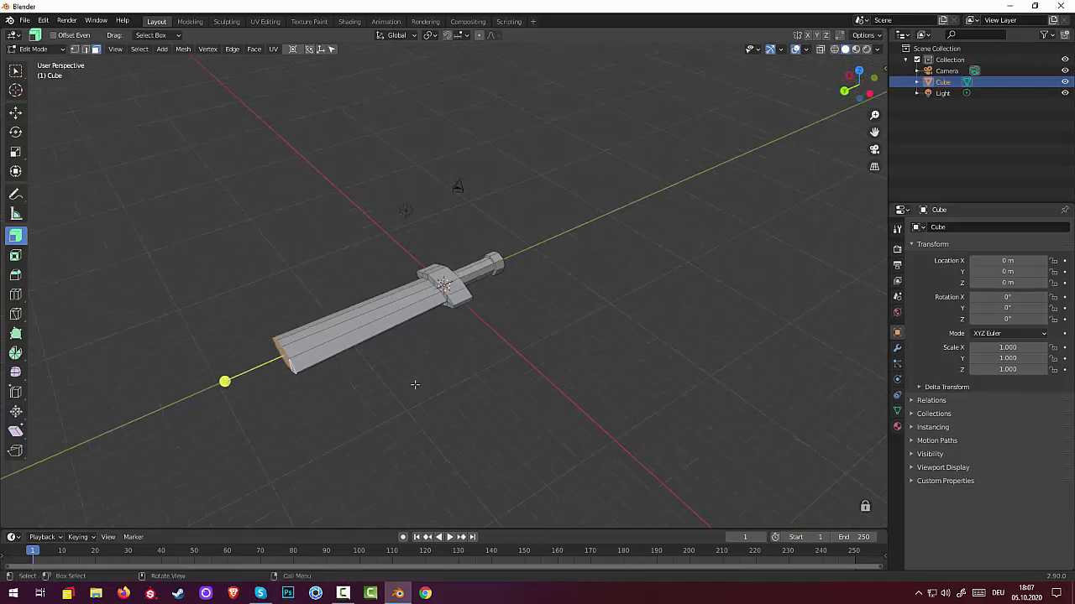
{"action": "key", "text": "e"}
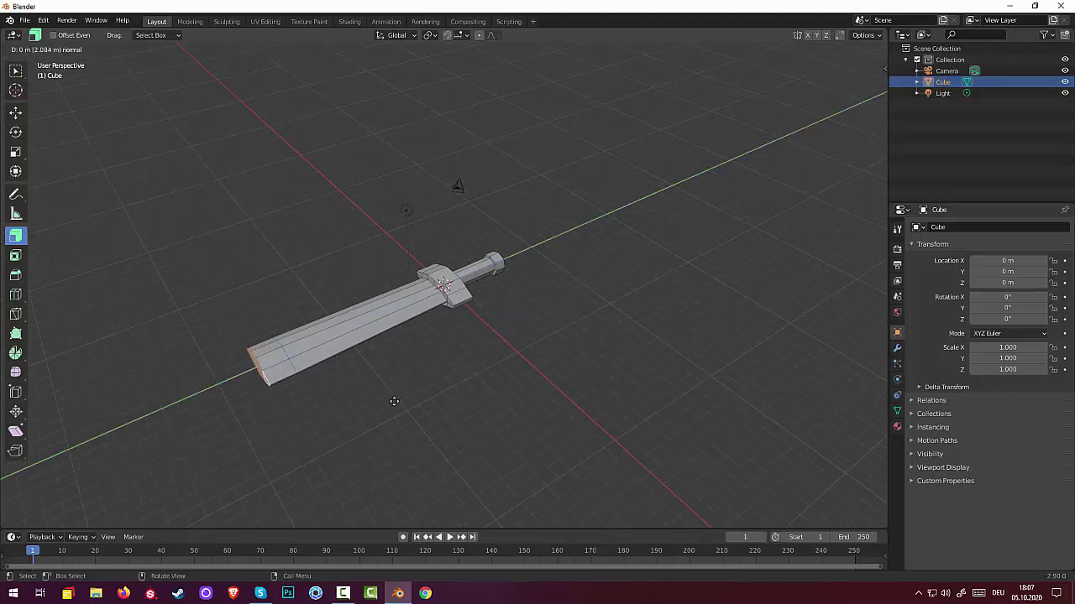
{"action": "left_click", "coordinate": [393, 402]}
{"action": "mouse_move", "coordinate": [437, 412]}
{"action": "middle_mouse_down"}
{"action": "mouse_move", "coordinate": [500, 392]}
{"action": "mouse_move", "coordinate": [522, 400]}
{"action": "middle_mouse_up"}
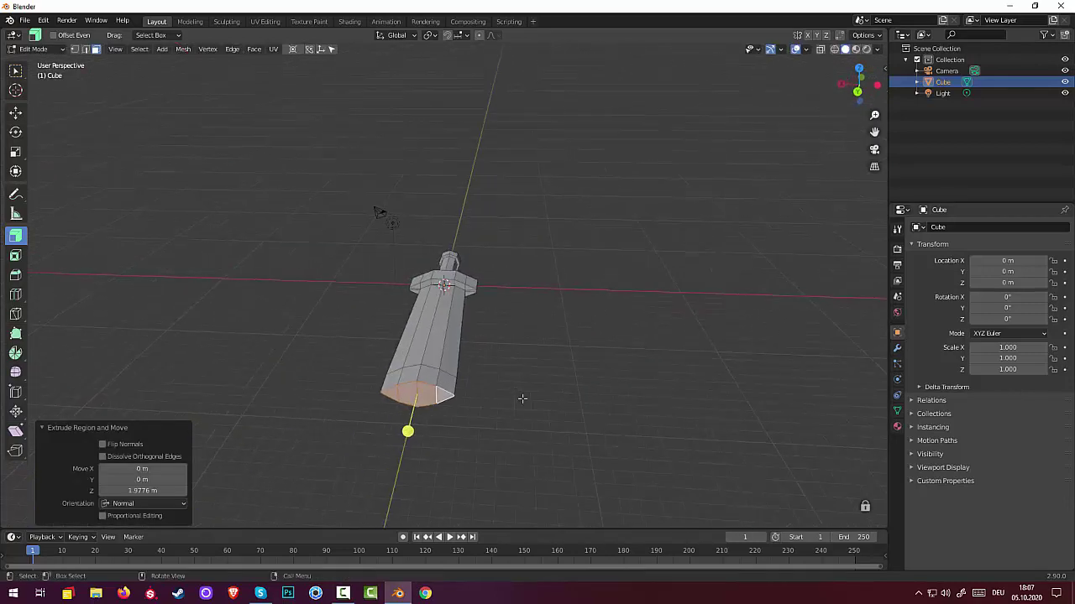
{"action": "key", "text": "s"}
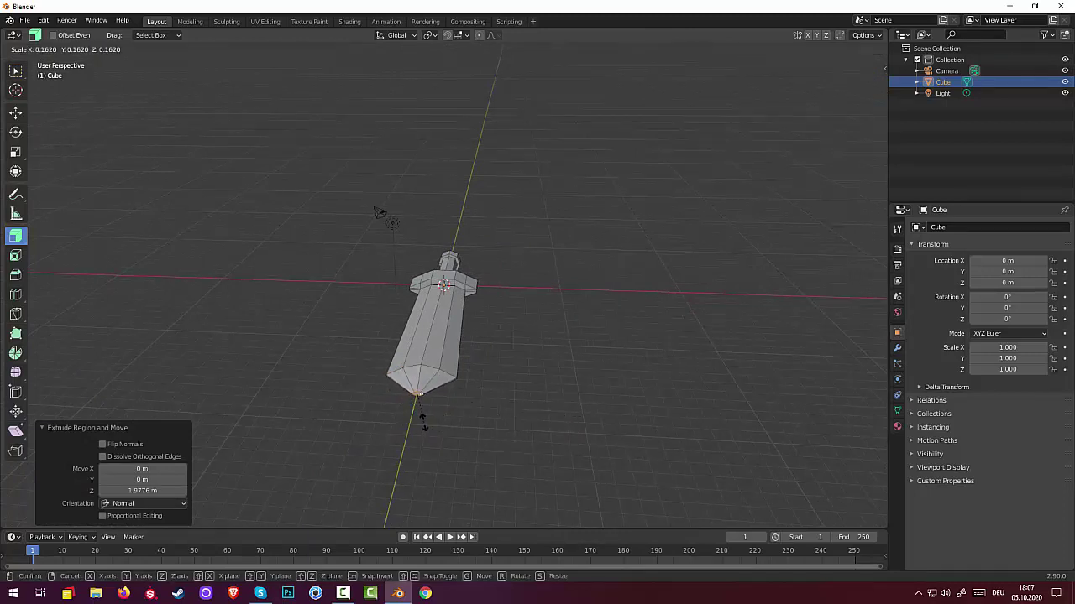
{"action": "left_click", "coordinate": [419, 416]}
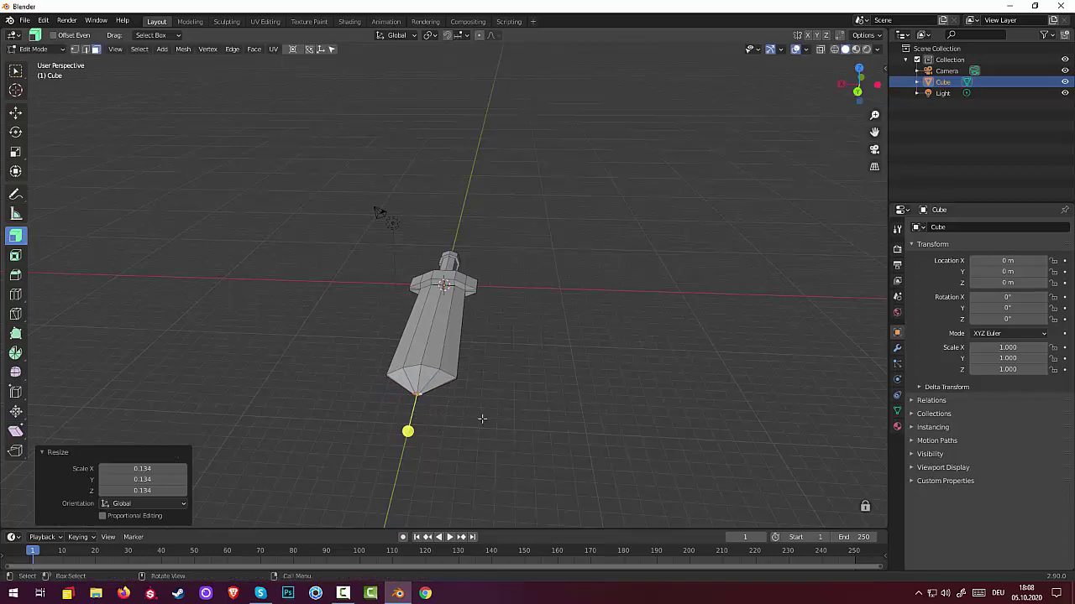
{"action": "middle_click_drag", "start_coordinate": [479, 413], "coordinate": [408, 456]}
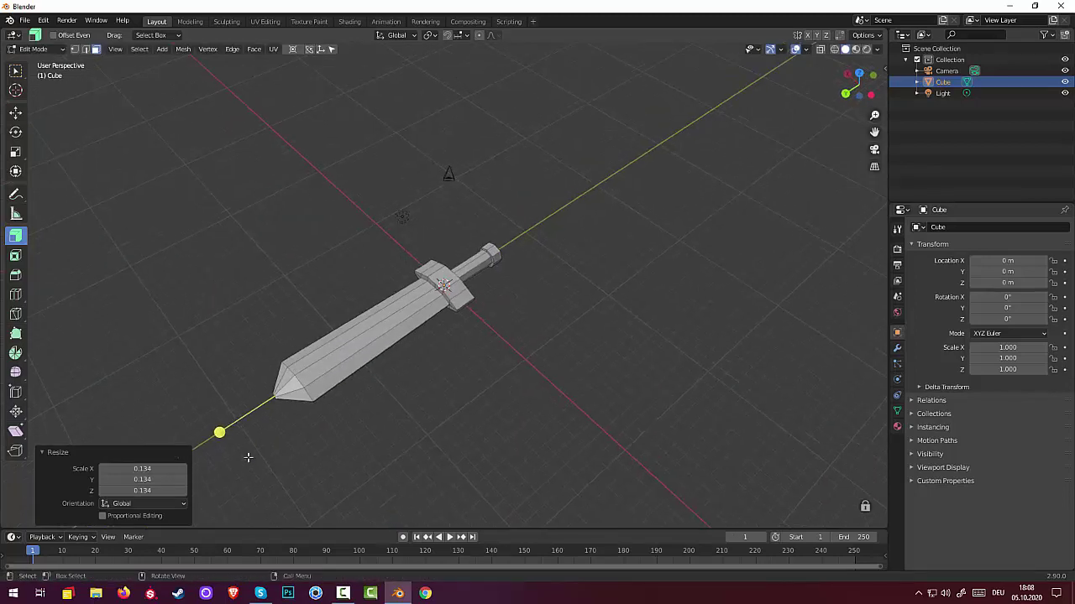
Pull the blade's tip vertex 1.5283 m outward along Y.
{"action": "mouse_move", "coordinate": [249, 456]}
{"action": "middle_mouse_down"}
{"action": "mouse_move", "coordinate": [329, 412]}
{"action": "mouse_move", "coordinate": [389, 455]}
{"action": "middle_mouse_up"}
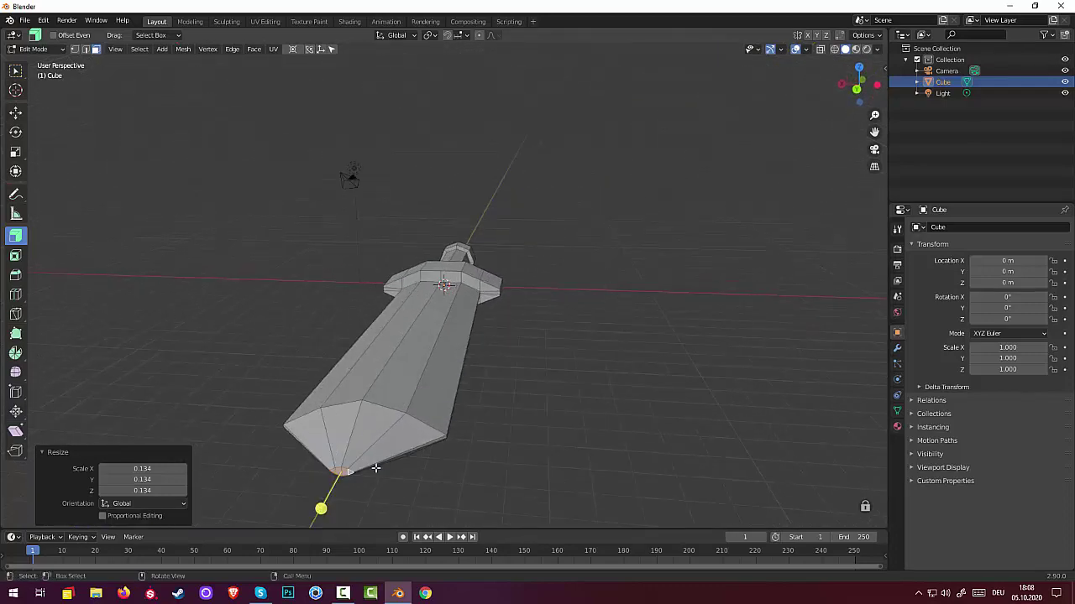
{"action": "key", "text": "g"}
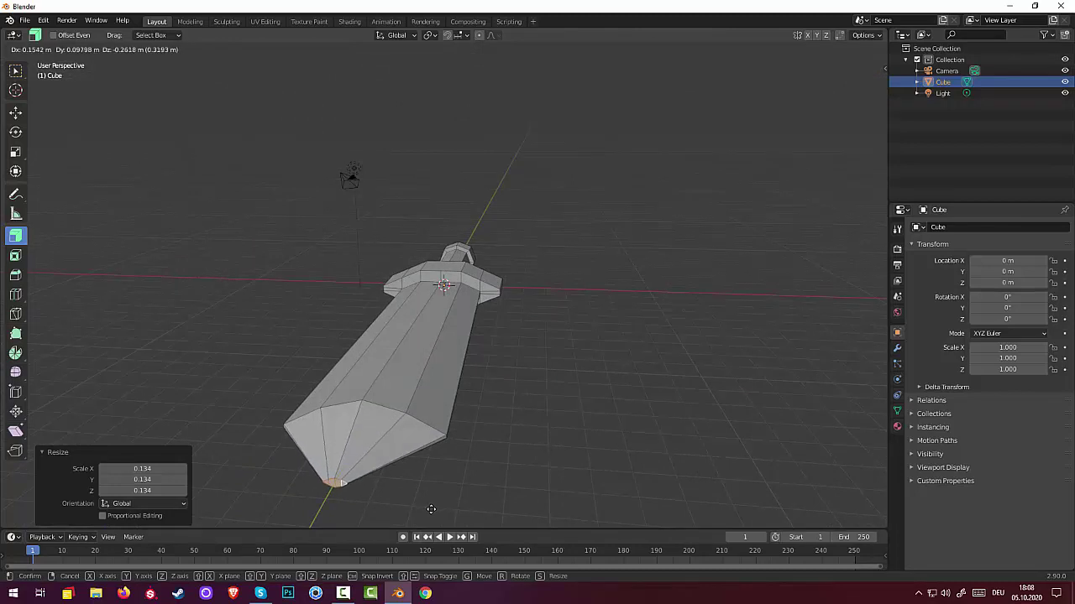
{"action": "key", "text": "x"}
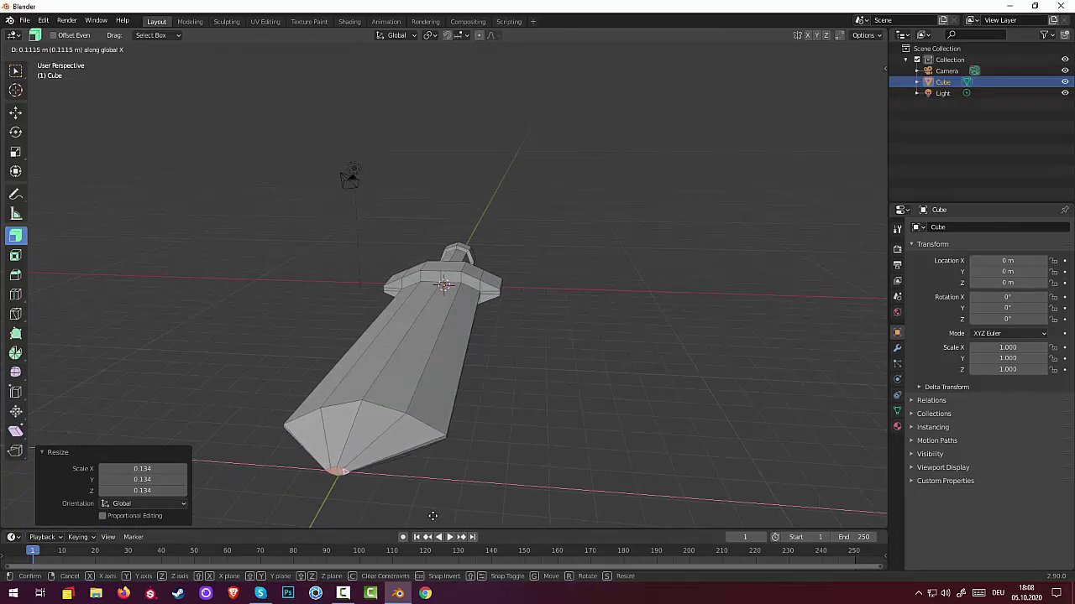
{"action": "left_click", "coordinate": [409, 43]}
{"action": "middle_click_drag", "start_coordinate": [472, 81], "coordinate": [345, 164]}
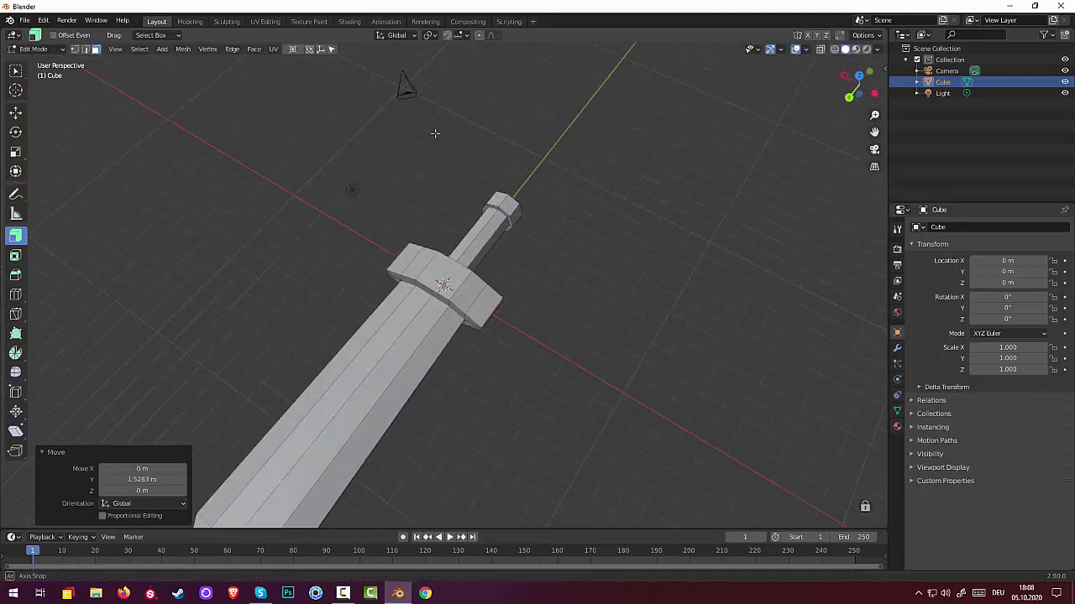
Orbit and zoom to look at the blade tip from above.
{"action": "scroll", "coordinate": [343, 161], "scroll_direction": "down", "scroll_amount": 1}
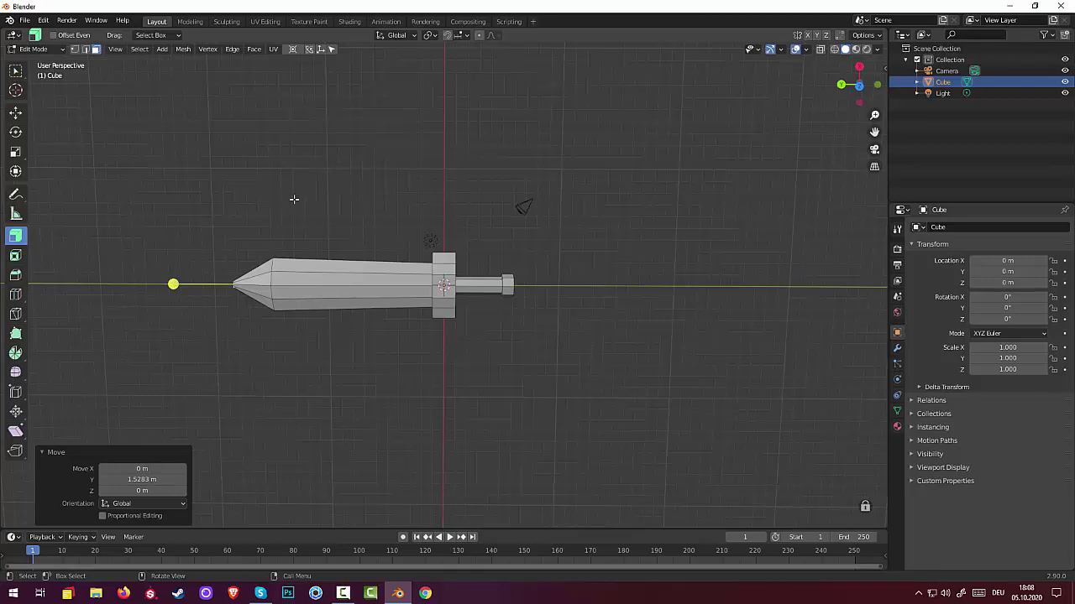
{"action": "scroll", "coordinate": [292, 206], "scroll_direction": "up", "scroll_amount": 2}
{"action": "scroll", "coordinate": [288, 213], "scroll_direction": "up", "scroll_amount": 2}
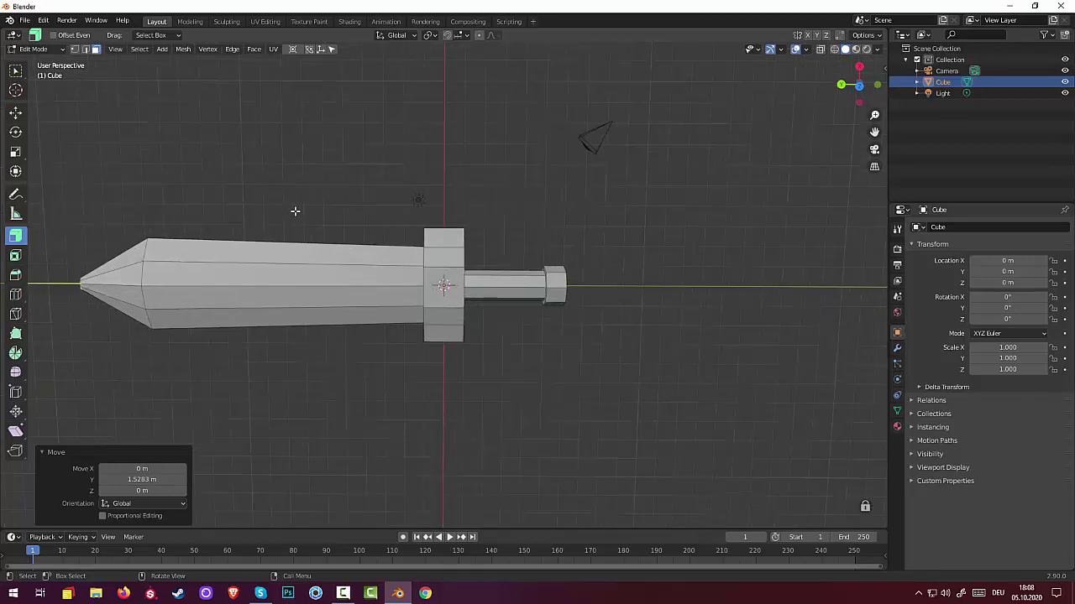
{"action": "mouse_move", "coordinate": [295, 211]}
{"action": "middle_mouse_down"}
{"action": "mouse_move", "coordinate": [633, 215]}
{"action": "mouse_move", "coordinate": [549, 187]}
{"action": "mouse_move", "coordinate": [589, 196]}
{"action": "mouse_move", "coordinate": [504, 201]}
{"action": "mouse_move", "coordinate": [640, 269]}
{"action": "mouse_move", "coordinate": [188, 109]}
{"action": "mouse_move", "coordinate": [227, 89]}
{"action": "mouse_move", "coordinate": [189, 91]}
{"action": "middle_mouse_up"}
{"action": "middle_click_drag", "start_coordinate": [310, 223], "coordinate": [344, 241]}
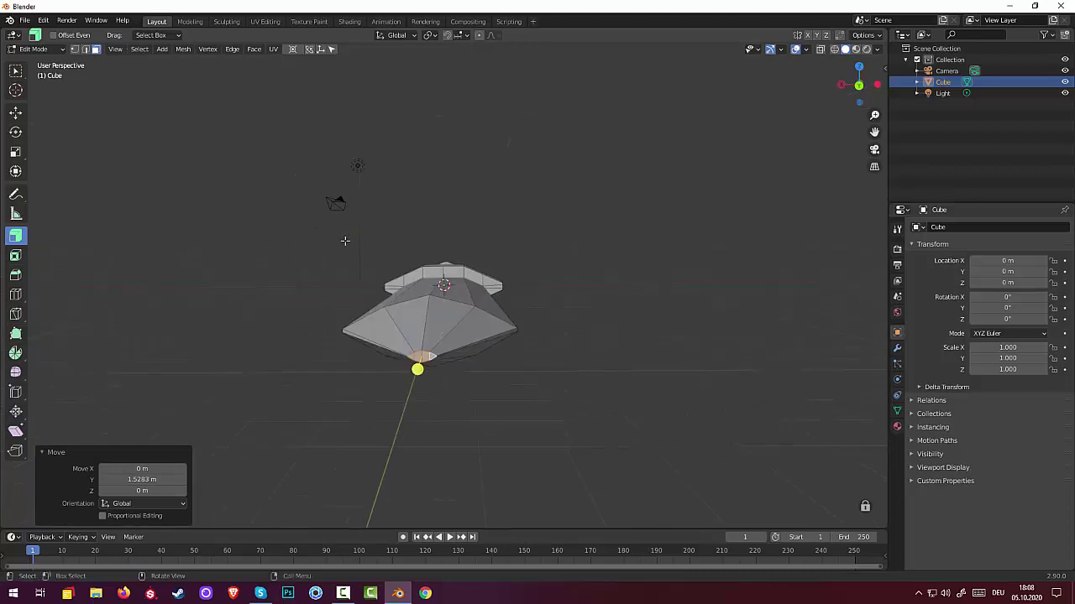
{"action": "left_click", "coordinate": [85, 49]}
{"action": "scroll", "coordinate": [439, 386], "scroll_direction": "up", "scroll_amount": 5}
{"action": "middle_click_drag", "start_coordinate": [434, 391], "coordinate": [437, 343]}
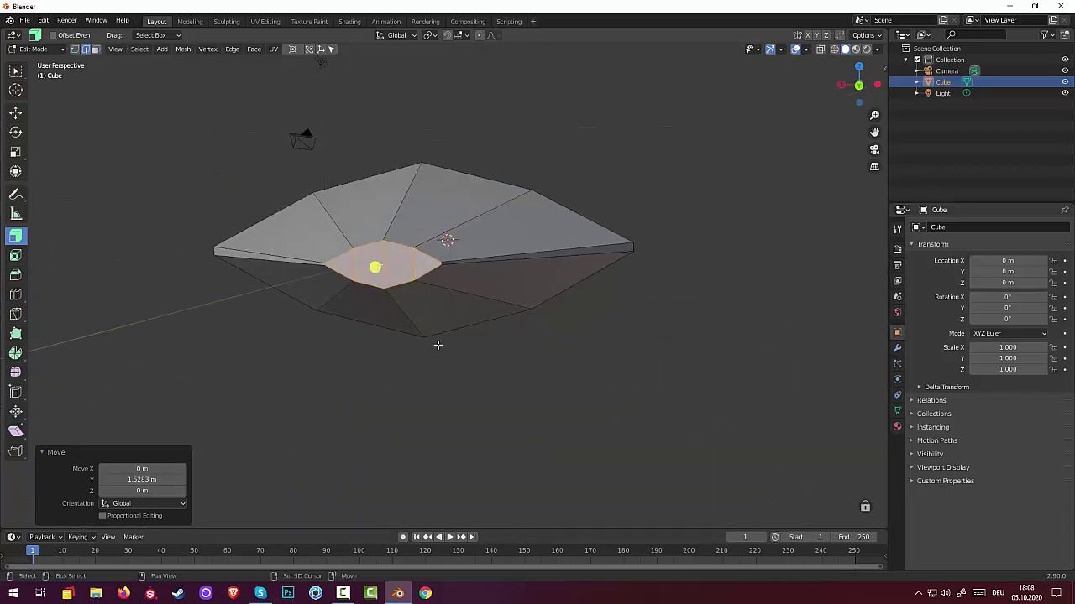
Select the tip vertices and merge them with Collapse into a single point.
{"action": "left_click", "coordinate": [74, 49]}
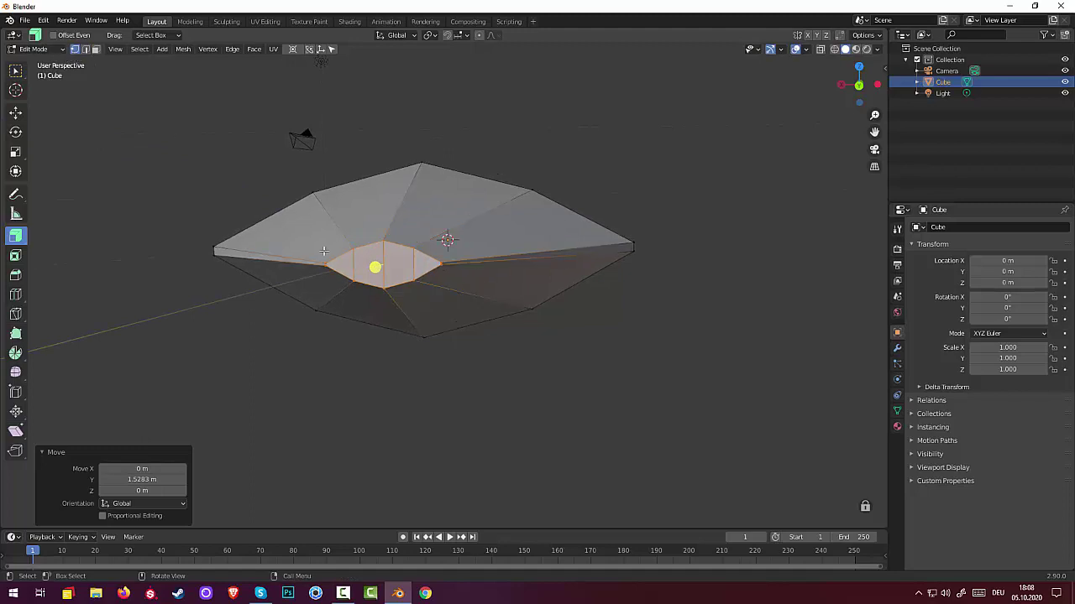
{"action": "right_click", "coordinate": [669, 329]}
{"action": "key", "text": "m"}
{"action": "left_click", "coordinate": [667, 188]}
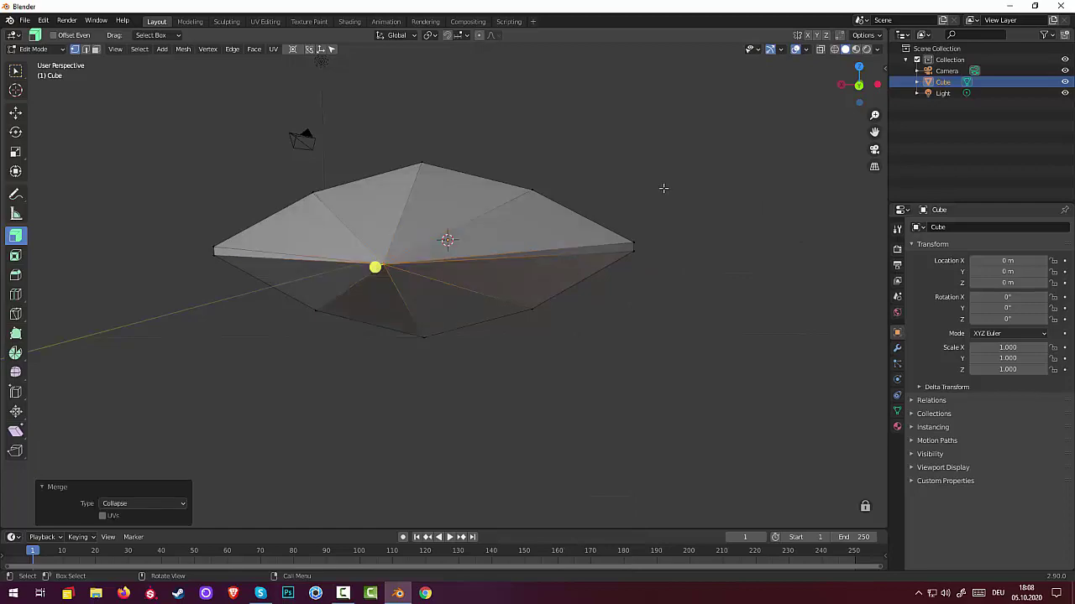
{"action": "mouse_move", "coordinate": [663, 187]}
{"action": "middle_mouse_down"}
{"action": "mouse_move", "coordinate": [568, 267]}
{"action": "mouse_move", "coordinate": [413, 206]}
{"action": "mouse_move", "coordinate": [428, 227]}
{"action": "middle_mouse_up"}
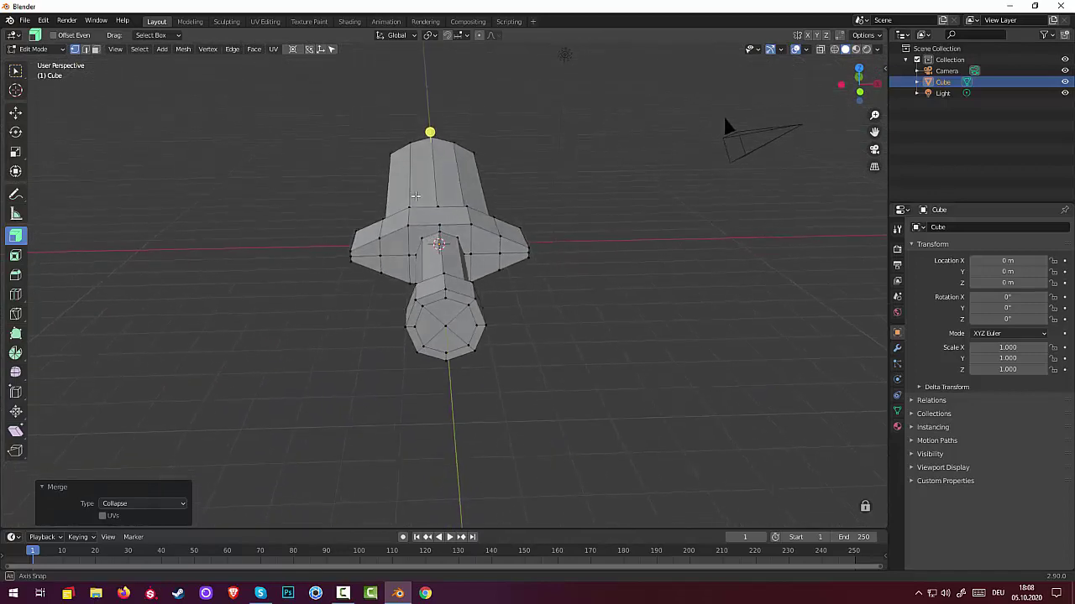
Switch to Face select and pick several faces on the blade.
{"action": "middle_click_drag", "start_coordinate": [450, 269], "coordinate": [513, 282]}
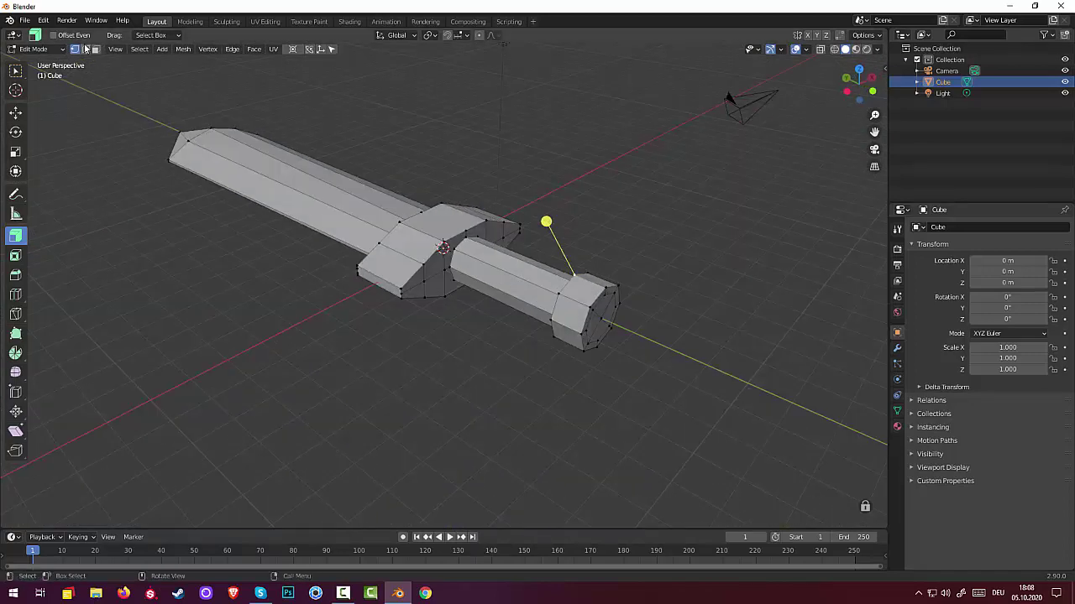
{"action": "mouse_move", "coordinate": [151, 110]}
{"action": "middle_mouse_down"}
{"action": "mouse_move", "coordinate": [210, 143]}
{"action": "mouse_move", "coordinate": [134, 185]}
{"action": "mouse_move", "coordinate": [240, 133]}
{"action": "mouse_move", "coordinate": [267, 179]}
{"action": "middle_mouse_up"}
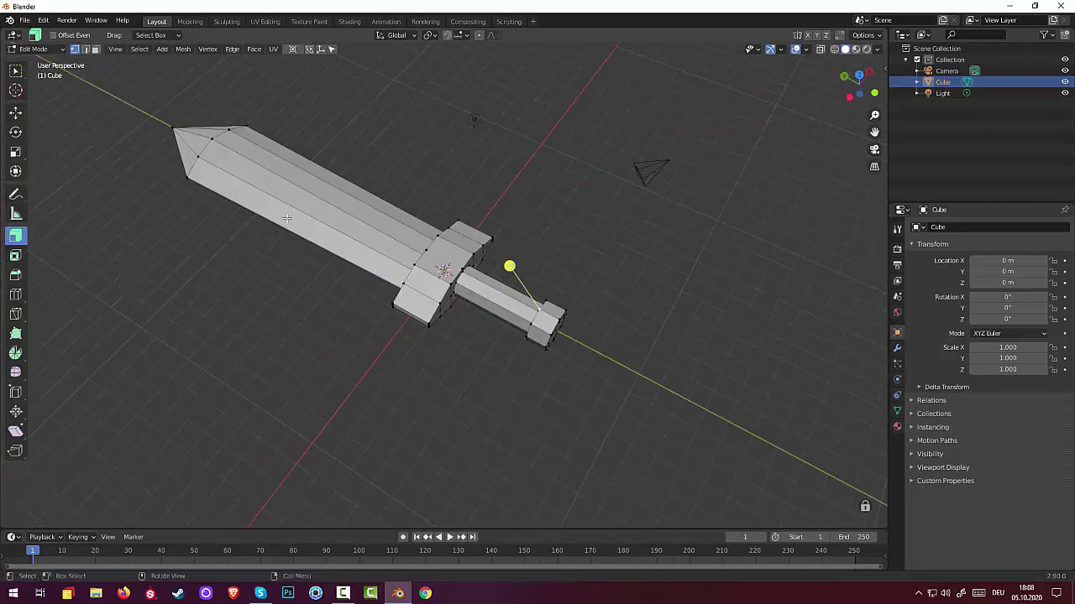
{"action": "left_click", "coordinate": [96, 50]}
{"action": "left_click", "coordinate": [245, 193]}
{"action": "left_click", "coordinate": [301, 182], "text": "shift"}
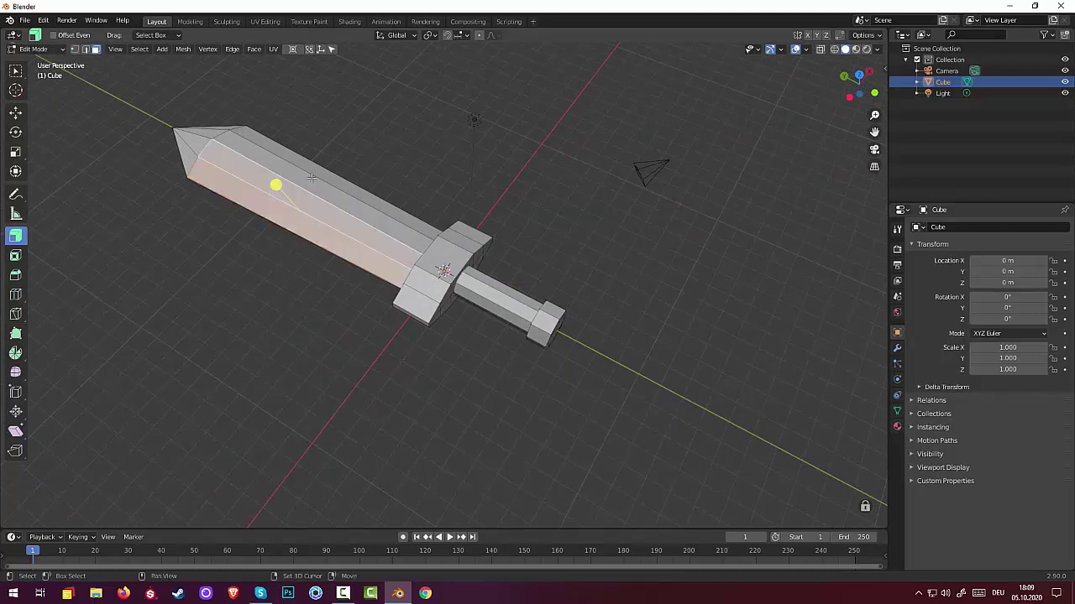
{"action": "left_click", "coordinate": [323, 174], "text": "shift"}
{"action": "middle_click_drag", "start_coordinate": [371, 173], "coordinate": [405, 112]}
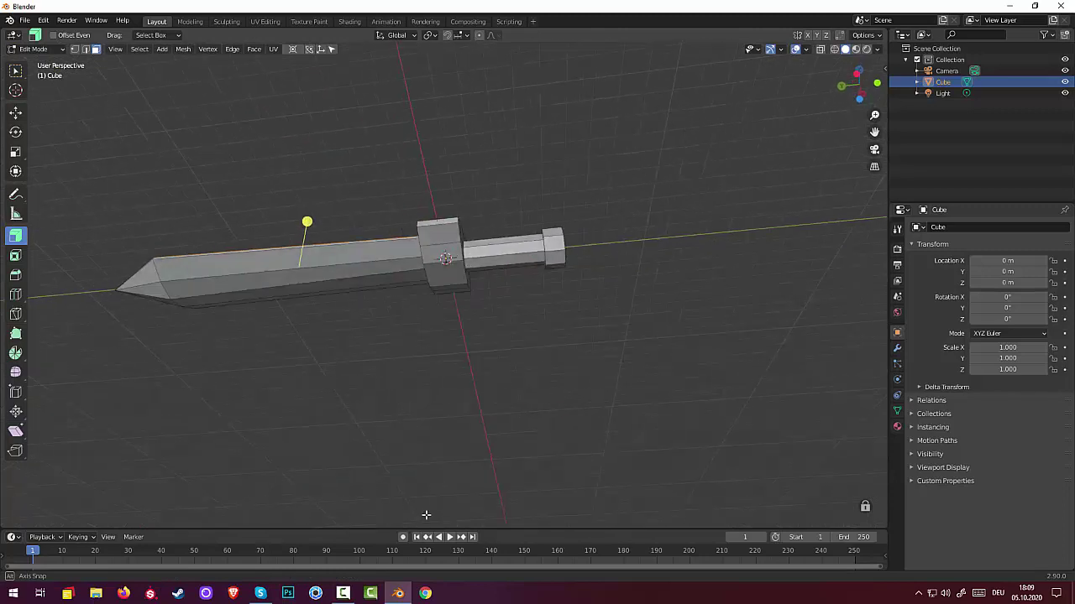
Try different blade face loops, ending with one top face selected.
{"action": "left_click", "coordinate": [359, 237]}
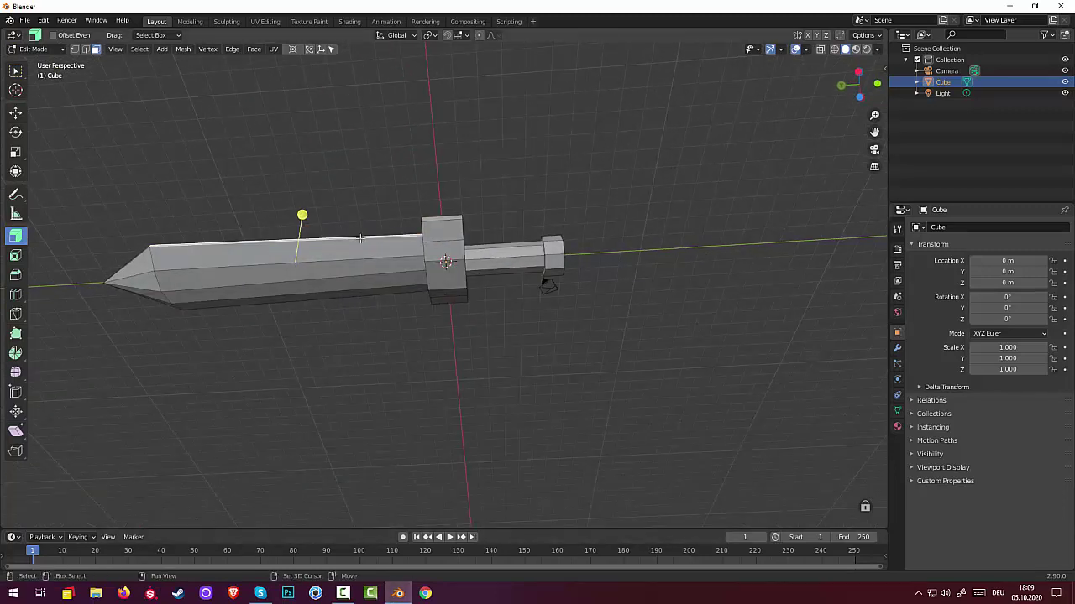
{"action": "left_click", "coordinate": [357, 250], "text": "alt"}
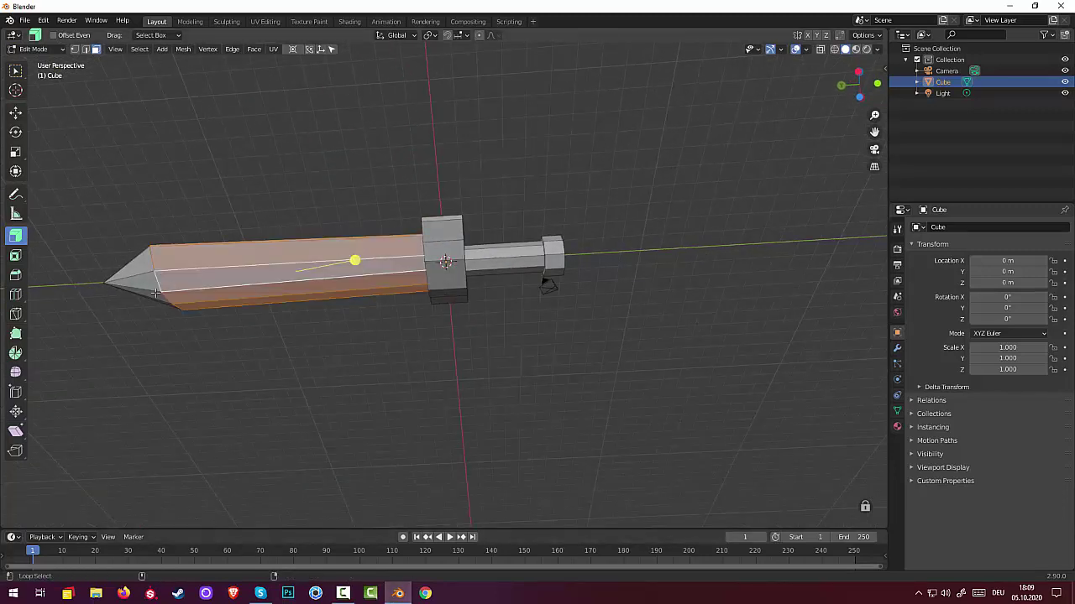
{"action": "left_click", "coordinate": [141, 266], "text": "alt"}
{"action": "left_click", "coordinate": [142, 275], "text": "alt"}
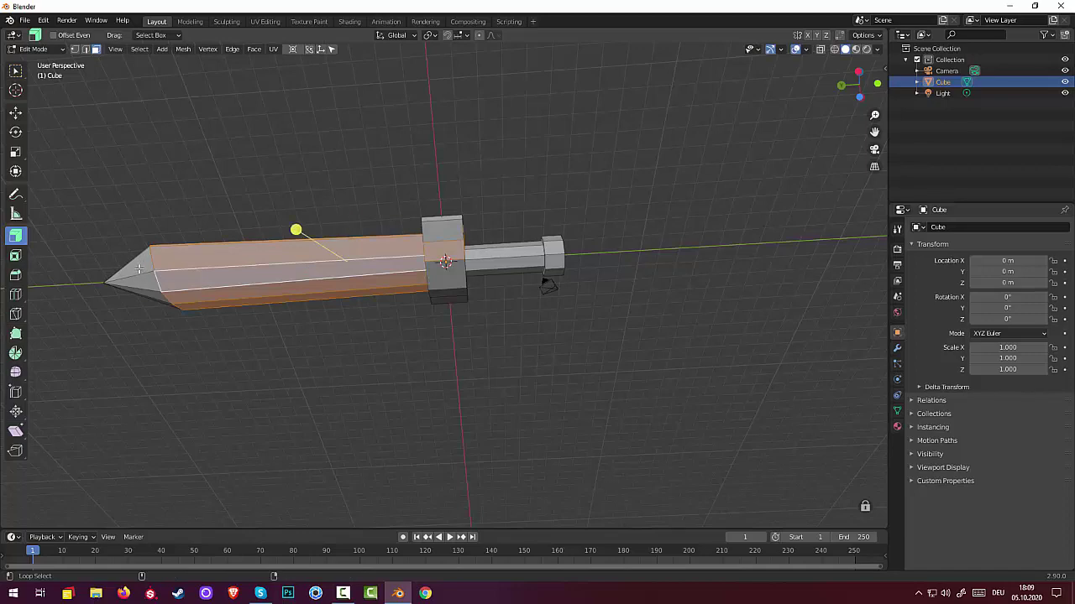
{"action": "mouse_move", "coordinate": [295, 322]}
{"action": "middle_mouse_down"}
{"action": "mouse_move", "coordinate": [319, 392]}
{"action": "mouse_move", "coordinate": [372, 352]}
{"action": "middle_mouse_up"}
{"action": "left_click", "coordinate": [412, 294]}
{"action": "left_click", "coordinate": [365, 238]}
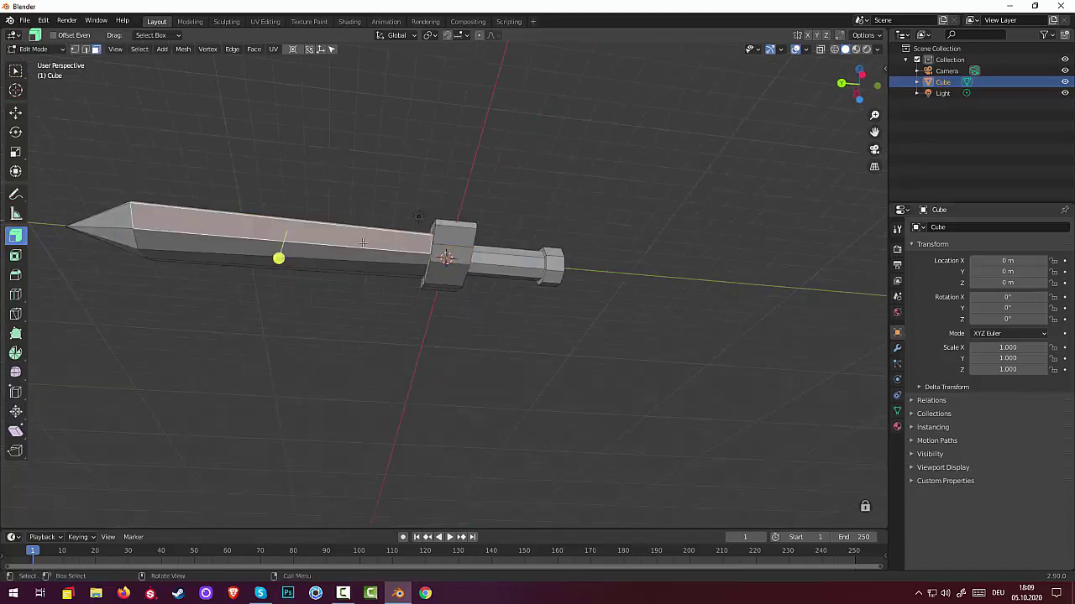
Grow the selection and add the blade's left side faces.
{"action": "key", "text": "ctrl+KP_Add"}
{"action": "key", "text": "ctrl+KP_Add"}
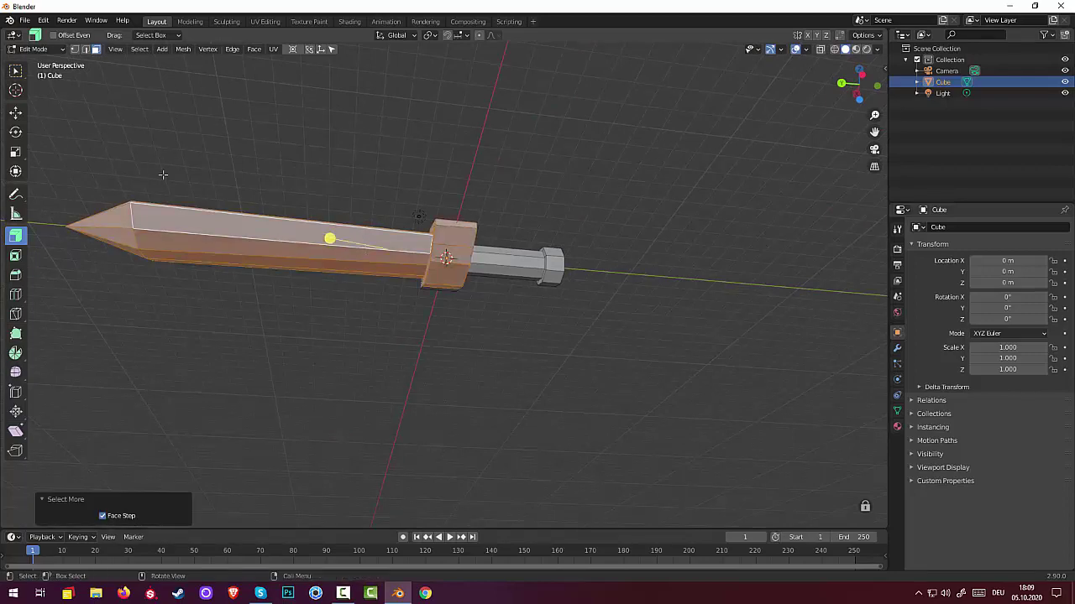
{"action": "middle_click_drag", "start_coordinate": [163, 175], "coordinate": [292, 295]}
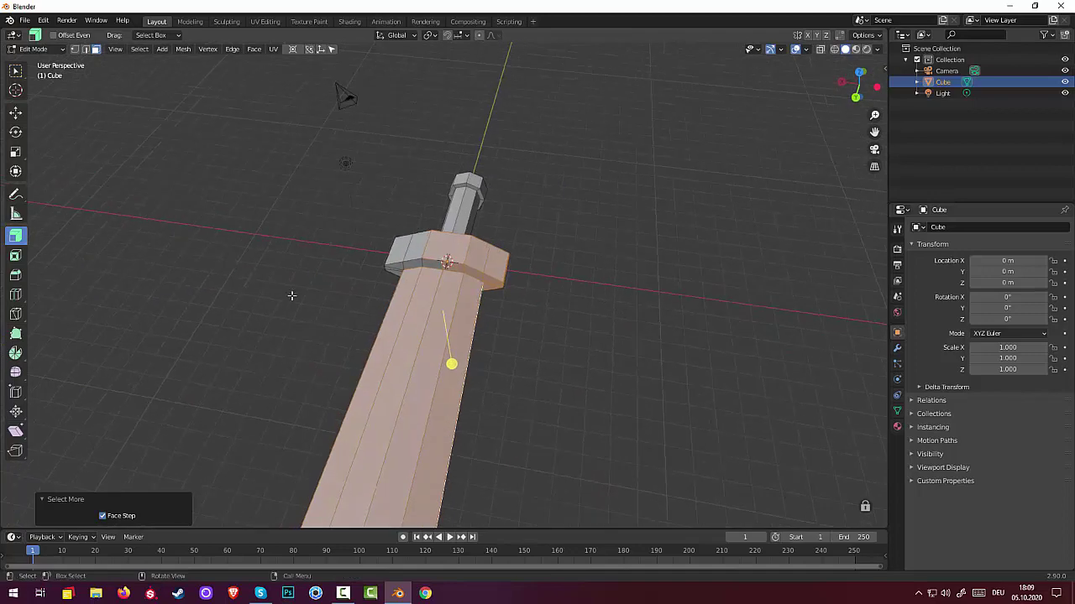
{"action": "left_click", "coordinate": [302, 294]}
{"action": "left_click", "coordinate": [396, 283]}
{"action": "left_click", "coordinate": [435, 283], "text": "shift"}
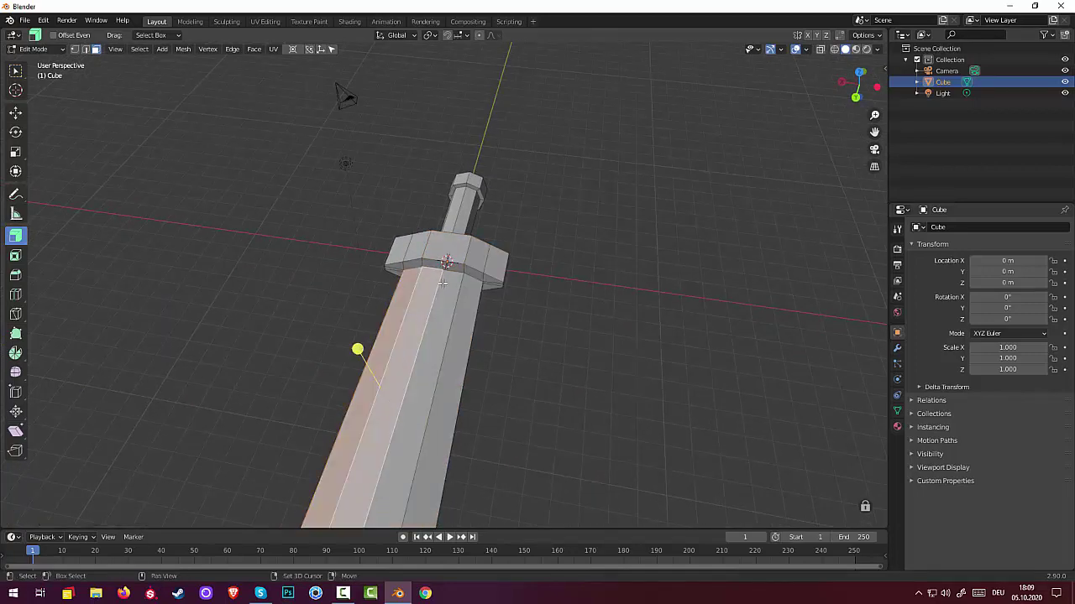
{"action": "mouse_move", "coordinate": [443, 283]}
{"action": "middle_mouse_down"}
{"action": "mouse_move", "coordinate": [446, 216]}
{"action": "mouse_move", "coordinate": [224, 226]}
{"action": "middle_mouse_up"}
{"action": "scroll", "coordinate": [224, 226], "scroll_direction": "up", "scroll_amount": 3}
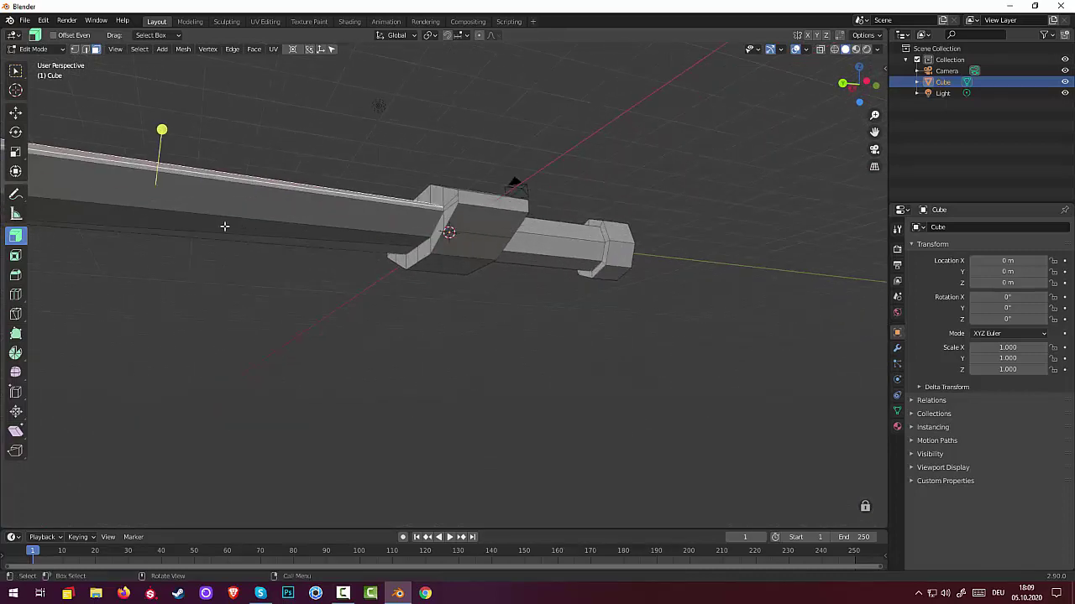
Add the blade's long top face and more of its top surface.
{"action": "left_click", "coordinate": [237, 200], "text": "shift"}
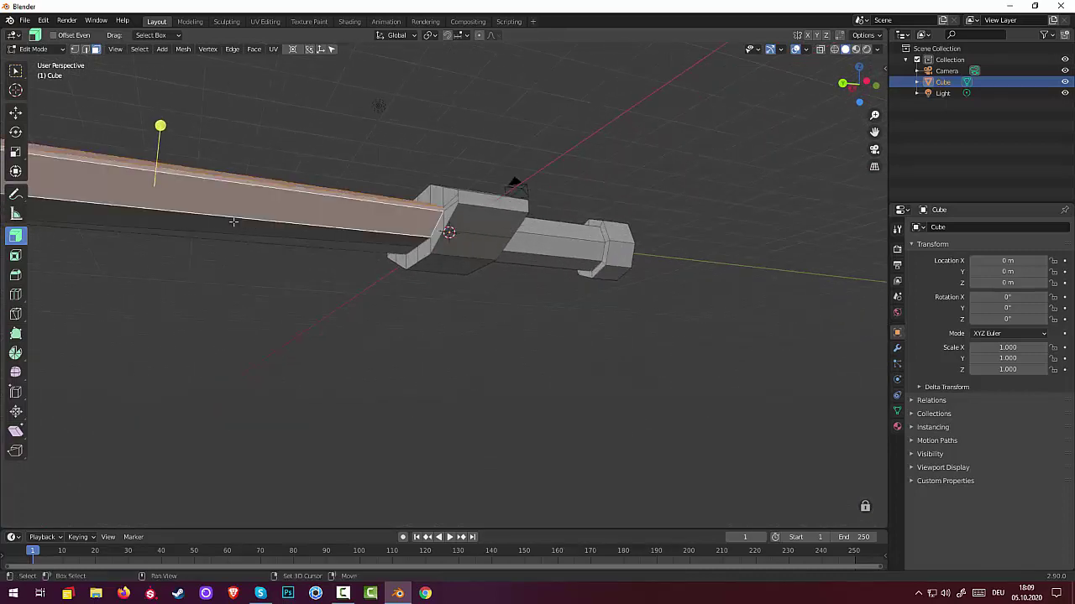
{"action": "mouse_move", "coordinate": [285, 237]}
{"action": "middle_mouse_down"}
{"action": "mouse_move", "coordinate": [300, 199]}
{"action": "mouse_move", "coordinate": [441, 247]}
{"action": "mouse_move", "coordinate": [442, 212]}
{"action": "middle_mouse_up"}
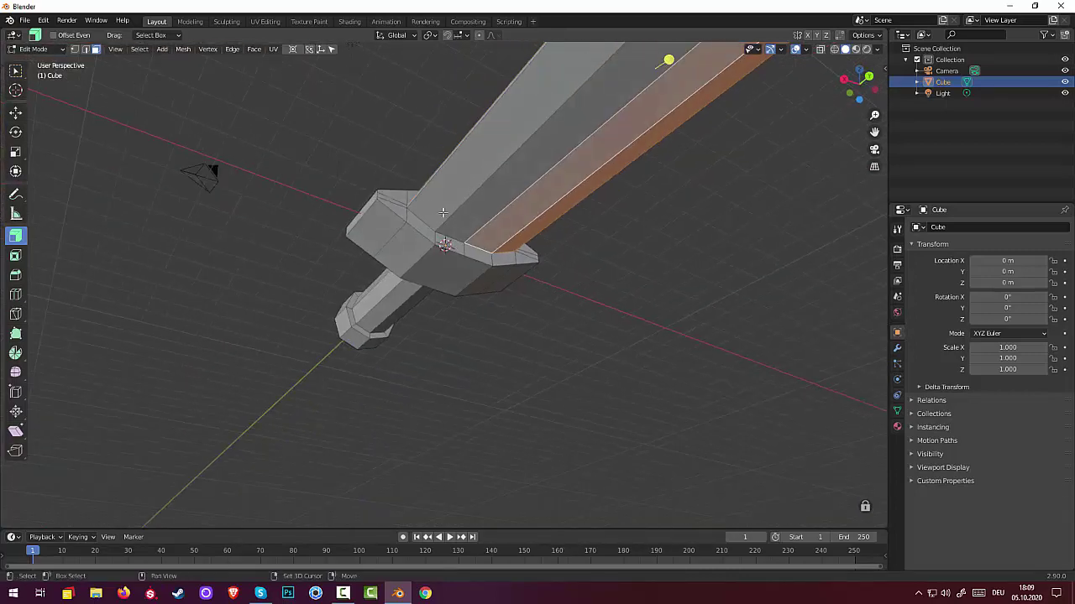
{"action": "left_click", "coordinate": [506, 204], "text": "shift"}
{"action": "left_click", "coordinate": [493, 169], "text": "shift"}
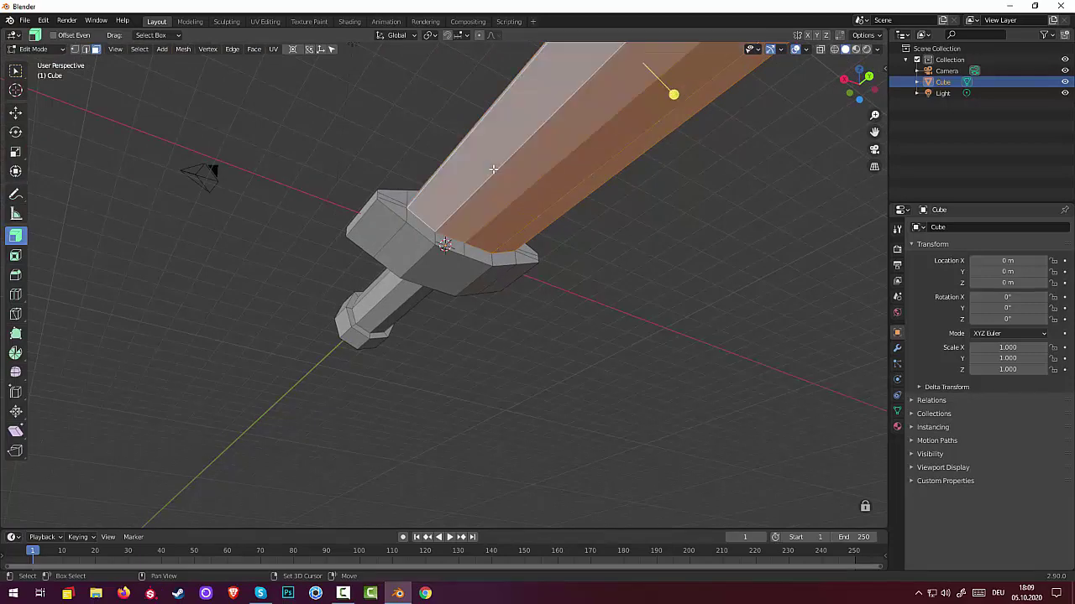
{"action": "middle_click_drag", "start_coordinate": [493, 169], "coordinate": [532, 233]}
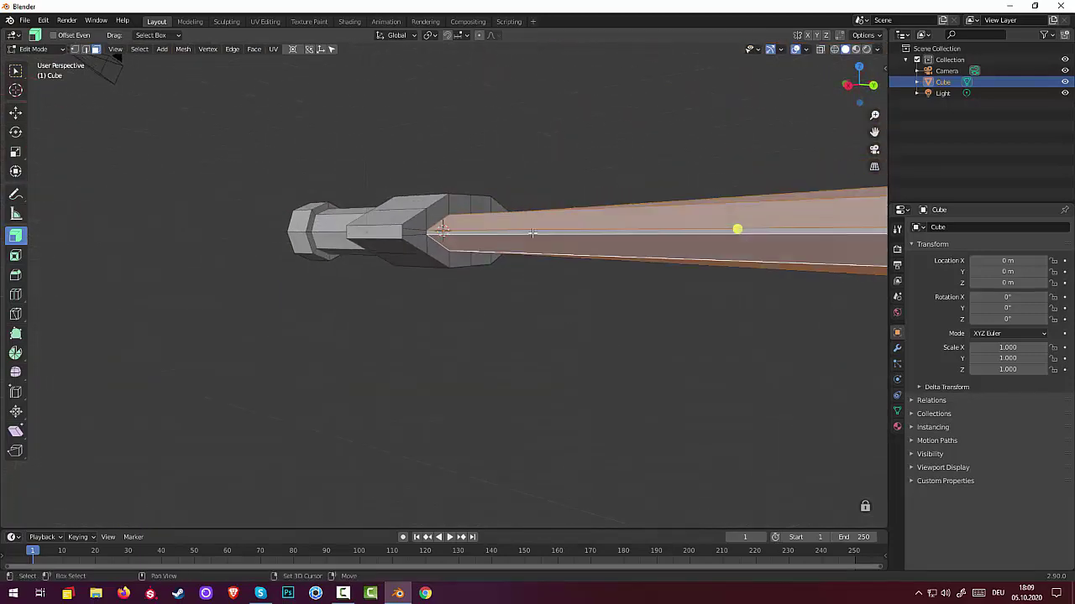
{"action": "scroll", "coordinate": [532, 233], "scroll_direction": "down", "scroll_amount": 4}
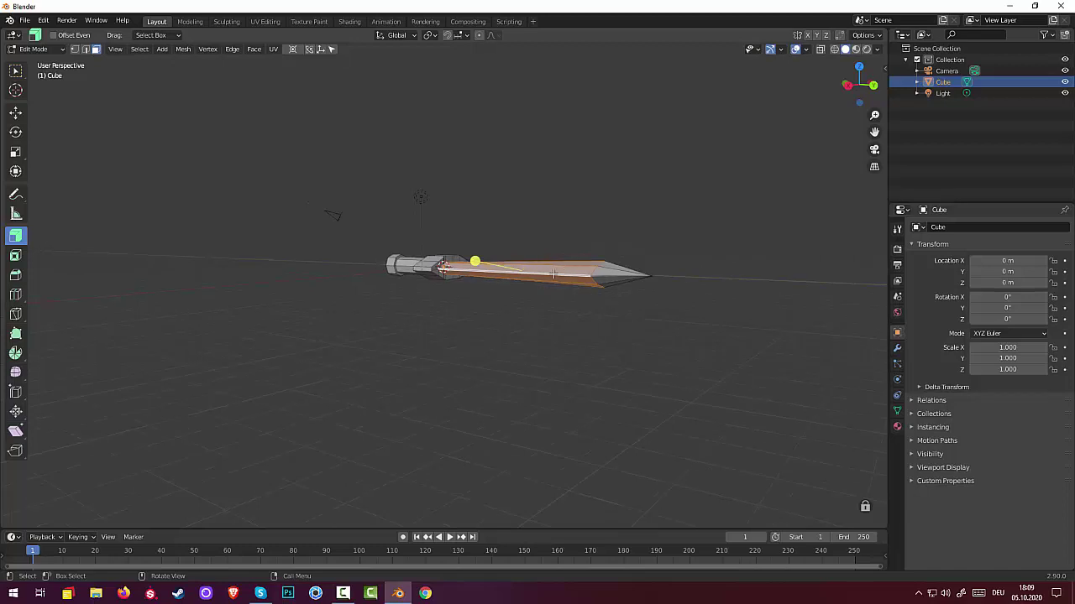
Add the top edge and triangular face at the blade end.
{"action": "middle_click_drag", "start_coordinate": [533, 244], "coordinate": [498, 291]}
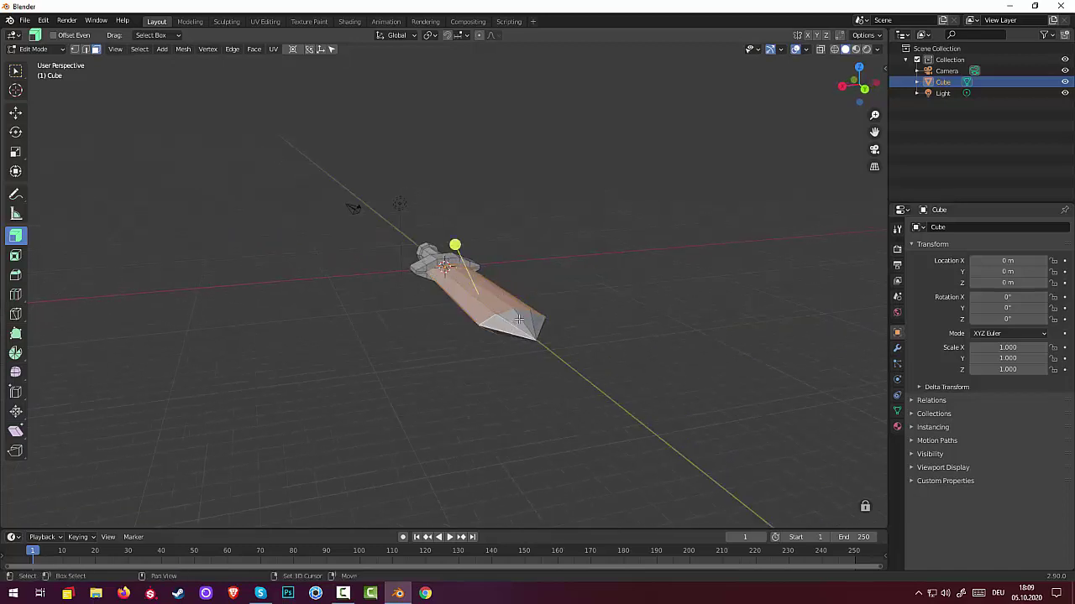
{"action": "middle_click_drag", "start_coordinate": [568, 342], "coordinate": [454, 233]}
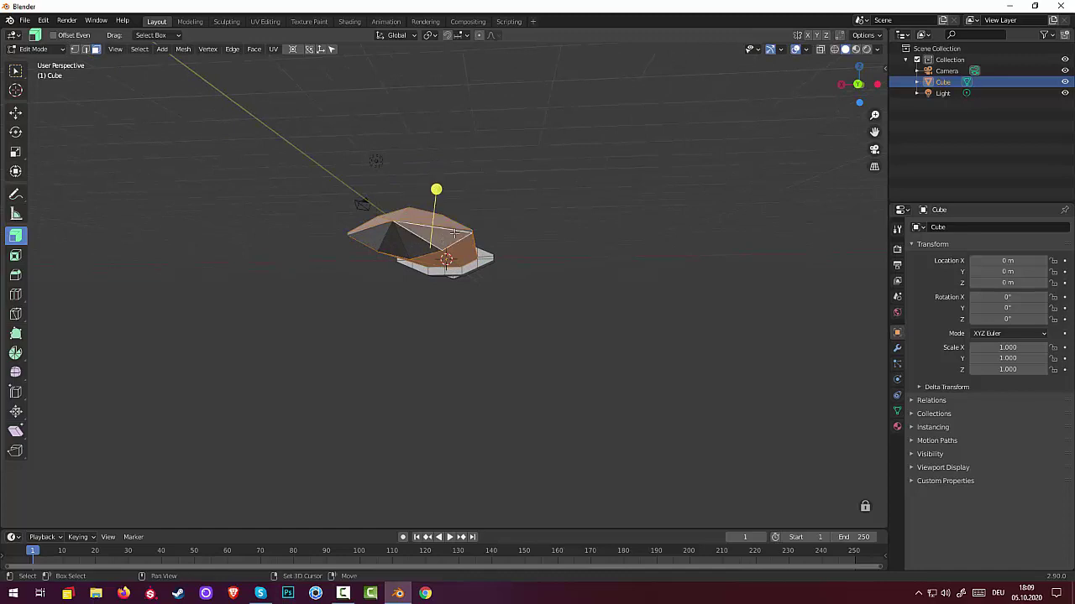
{"action": "left_click", "coordinate": [466, 230]}
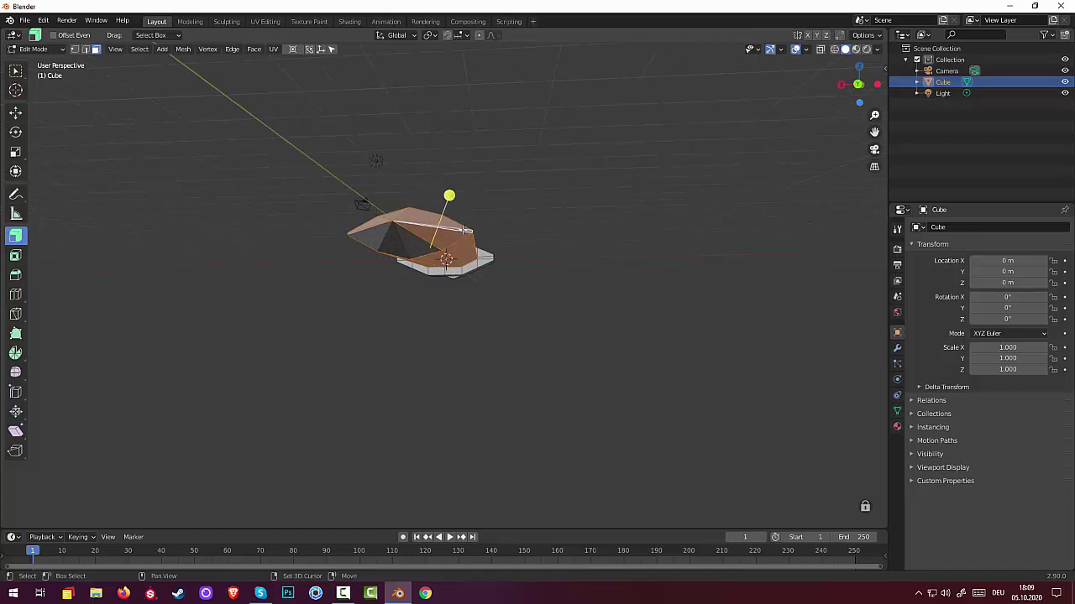
{"action": "left_click", "coordinate": [391, 247]}
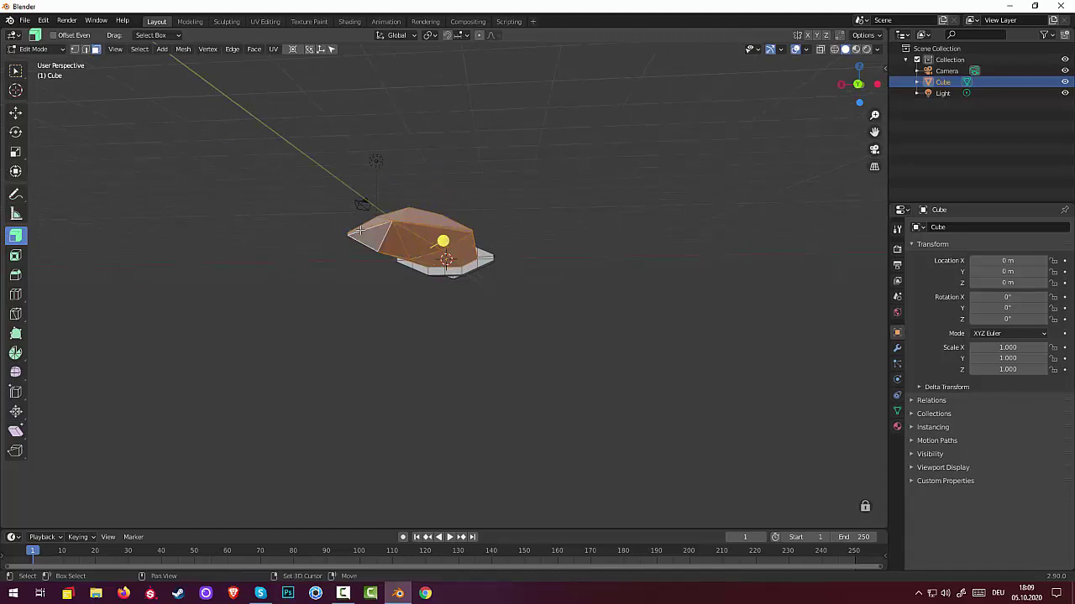
Scale the selected blade to about 0.6 along X.
{"action": "middle_click_drag", "start_coordinate": [569, 264], "coordinate": [540, 361]}
{"action": "scroll", "coordinate": [541, 361], "scroll_direction": "down", "scroll_amount": 4}
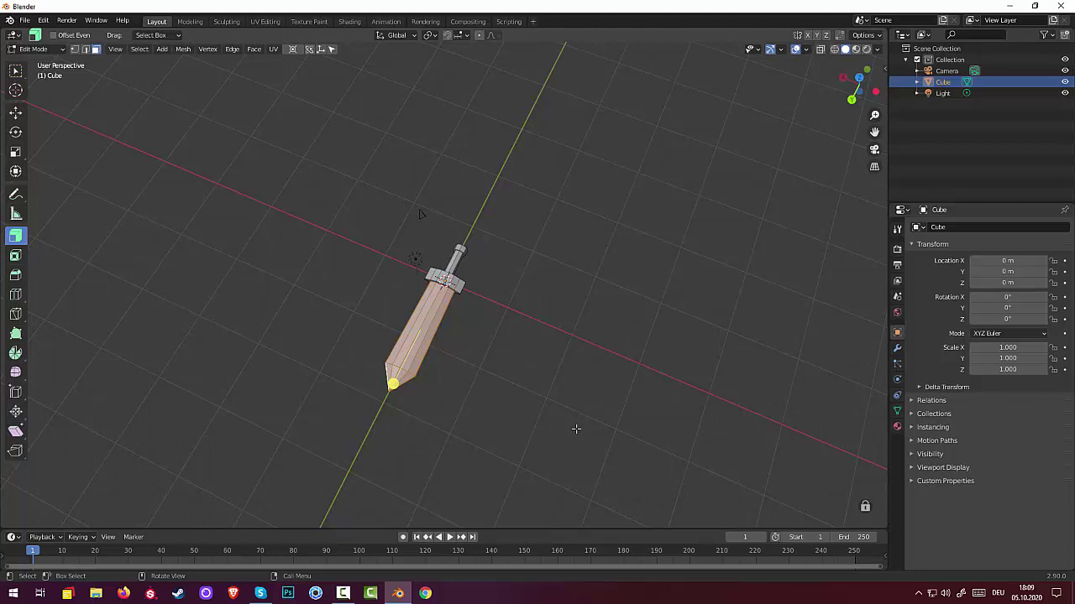
{"action": "key", "text": "s"}
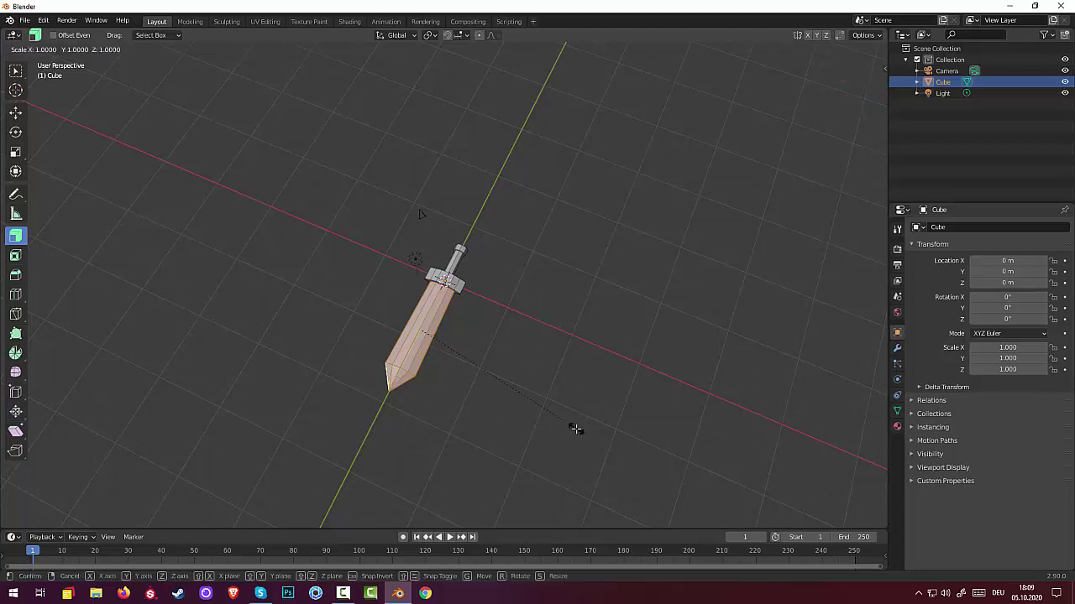
{"action": "key", "text": "x"}
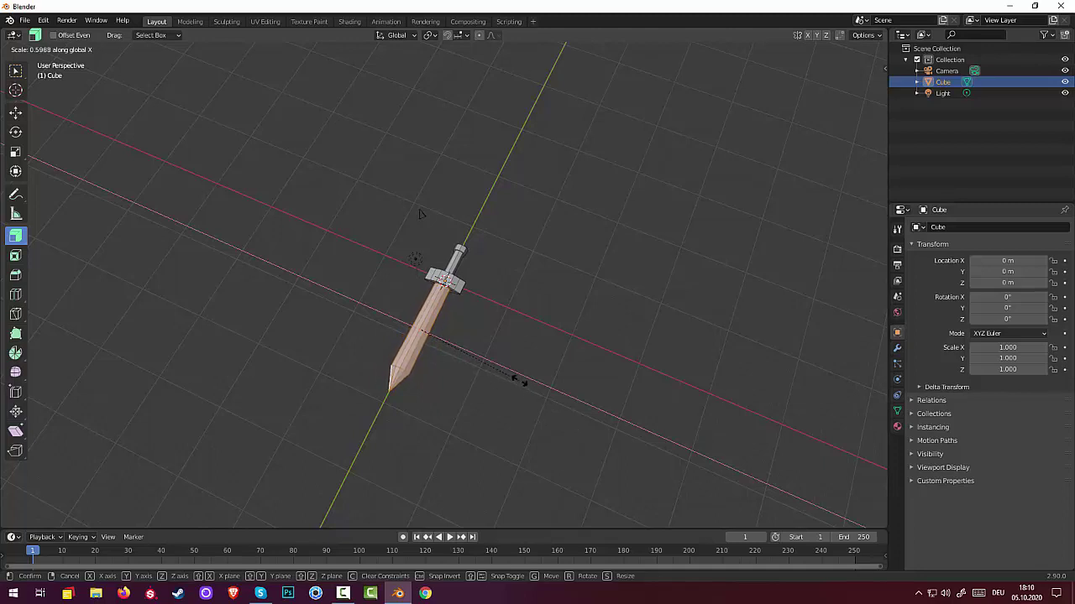
{"action": "left_click", "coordinate": [420, 213]}
Reselect the whole blade with Ctrl+L, try a Z-axis squash, then undo it.
{"action": "left_click", "coordinate": [390, 442]}
{"action": "mouse_move", "coordinate": [403, 438]}
{"action": "middle_mouse_down"}
{"action": "mouse_move", "coordinate": [426, 342]}
{"action": "mouse_move", "coordinate": [468, 339]}
{"action": "mouse_move", "coordinate": [489, 412]}
{"action": "mouse_move", "coordinate": [534, 432]}
{"action": "mouse_move", "coordinate": [512, 389]}
{"action": "mouse_move", "coordinate": [518, 412]}
{"action": "mouse_move", "coordinate": [499, 425]}
{"action": "mouse_move", "coordinate": [617, 423]}
{"action": "mouse_move", "coordinate": [566, 372]}
{"action": "mouse_move", "coordinate": [540, 367]}
{"action": "middle_mouse_up"}
{"action": "key", "text": "ctrl+l"}
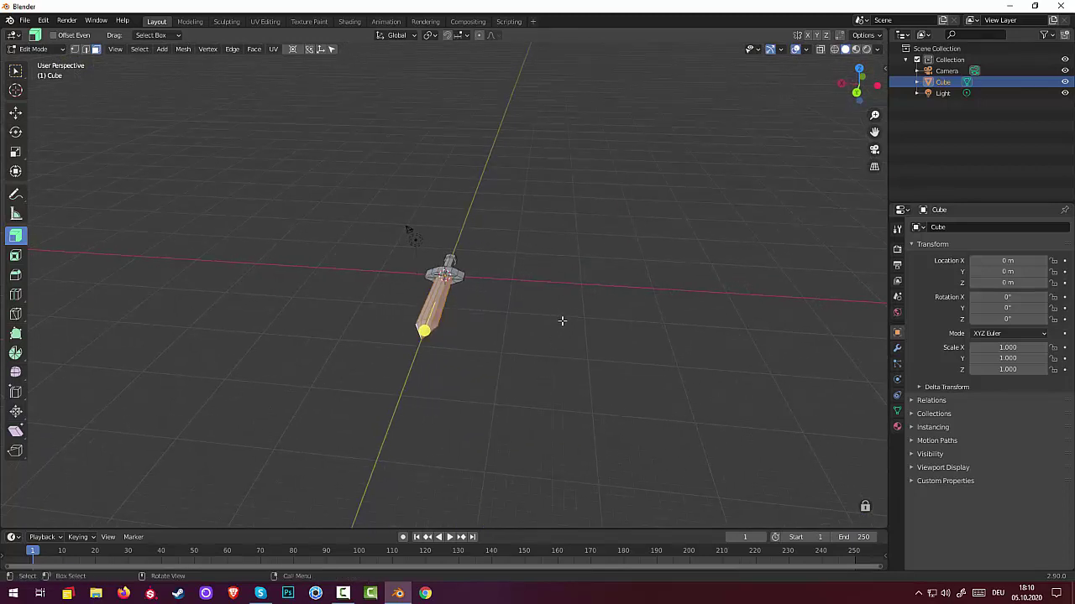
{"action": "key", "text": "s"}
{"action": "key", "text": "z"}
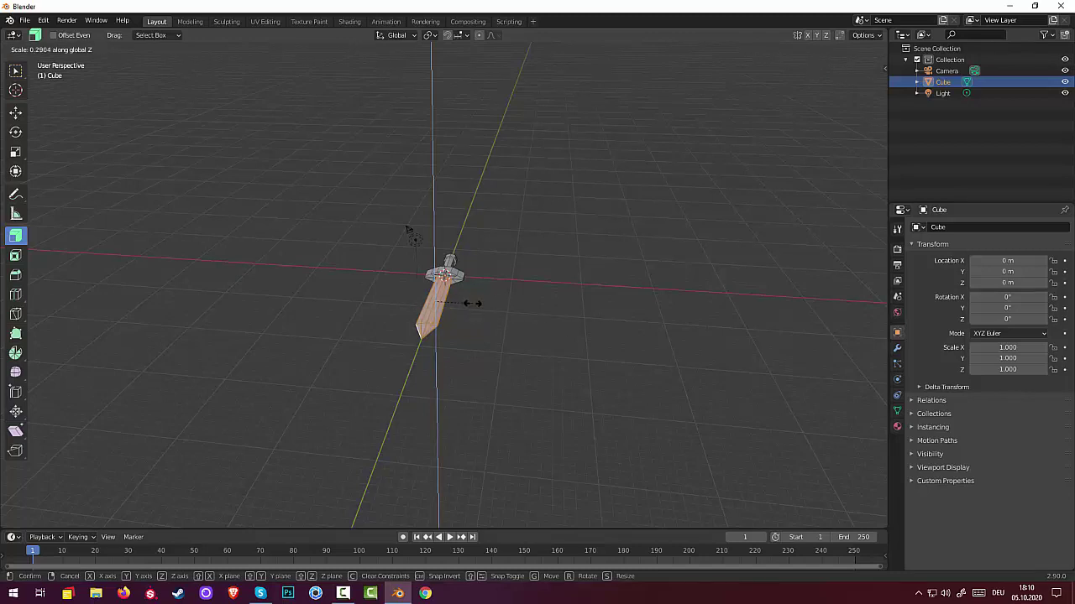
{"action": "left_click", "coordinate": [478, 304]}
{"action": "key", "text": "ctrl+z"}
{"action": "mouse_move", "coordinate": [499, 336]}
{"action": "middle_mouse_down"}
{"action": "mouse_move", "coordinate": [489, 377]}
{"action": "mouse_move", "coordinate": [348, 403]}
{"action": "mouse_move", "coordinate": [297, 391]}
{"action": "mouse_move", "coordinate": [310, 408]}
{"action": "mouse_move", "coordinate": [357, 396]}
{"action": "middle_mouse_up"}
{"action": "scroll", "coordinate": [439, 389], "scroll_direction": "up", "scroll_amount": 2}
{"action": "scroll", "coordinate": [442, 377], "scroll_direction": "up", "scroll_amount": 2}
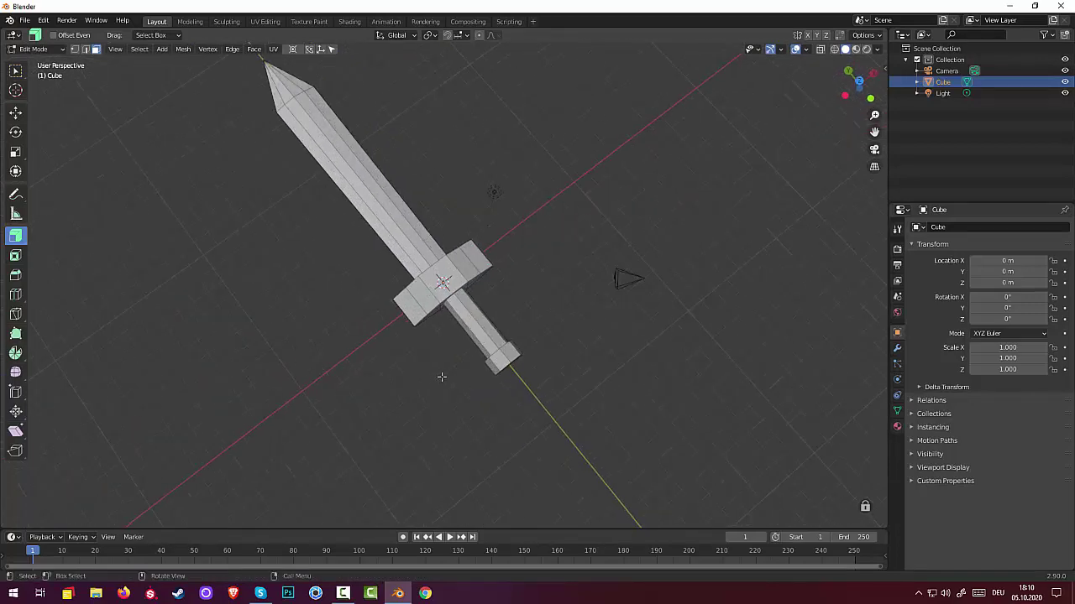
{"action": "scroll", "coordinate": [441, 377], "scroll_direction": "up", "scroll_amount": 2}
{"action": "middle_click_drag", "start_coordinate": [533, 372], "coordinate": [556, 294]}
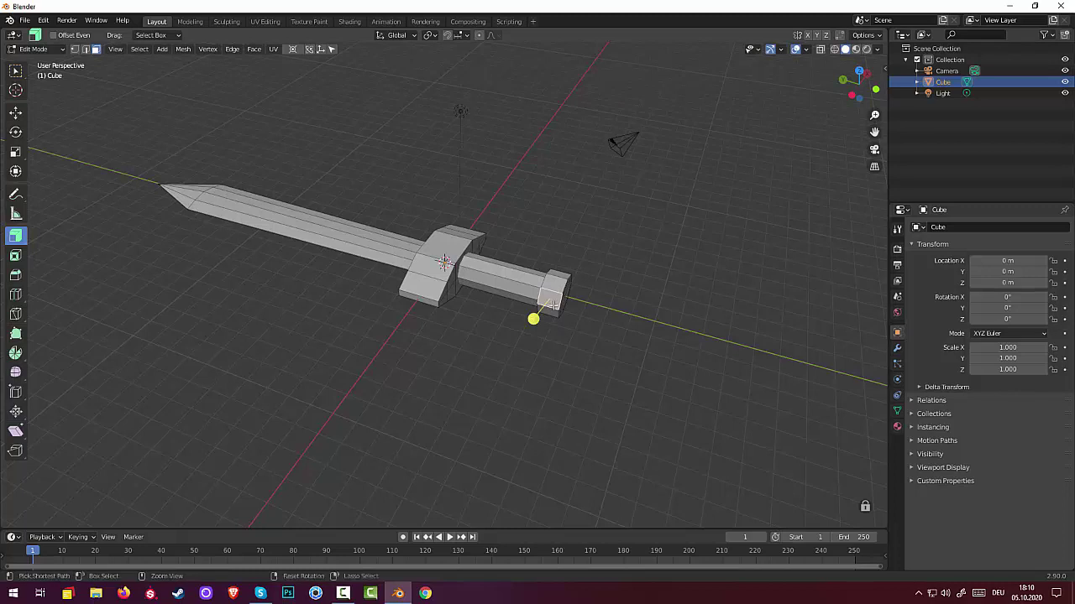
{"action": "key", "text": "ctrl+KP_Add"}
{"action": "key", "text": "ctrl+KP_Add"}
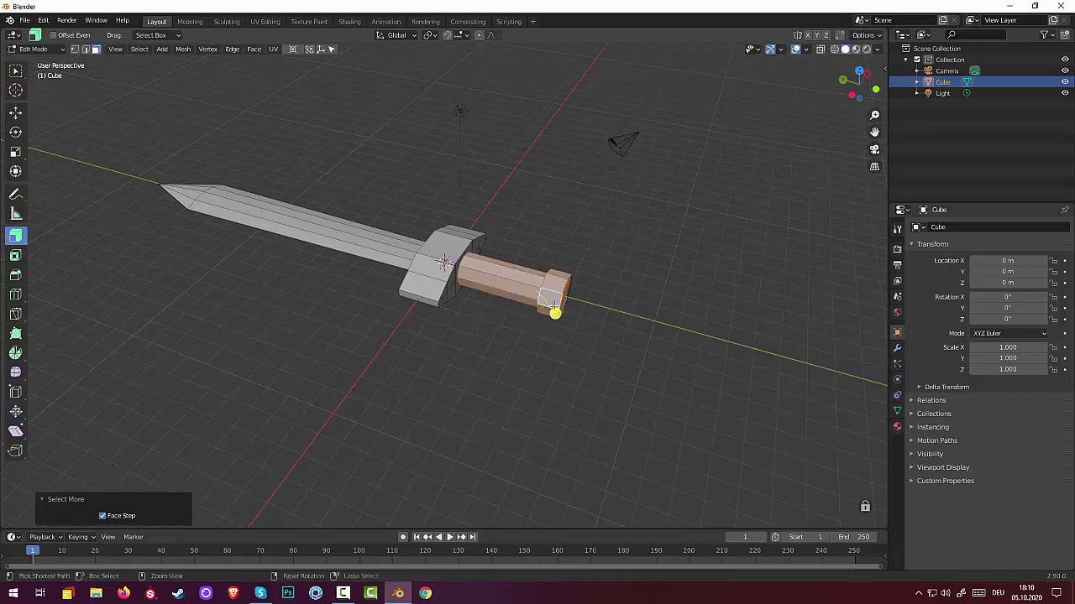
{"action": "key", "text": "ctrl+KP_Add"}
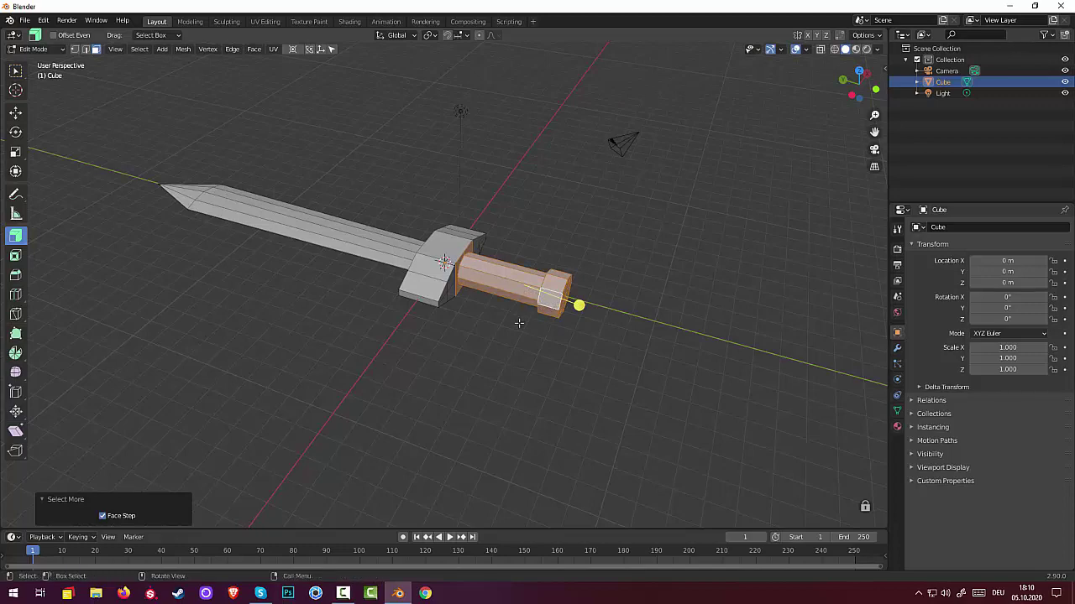
{"action": "left_click", "coordinate": [519, 324]}
{"action": "mouse_move", "coordinate": [520, 312]}
{"action": "middle_mouse_down"}
{"action": "mouse_move", "coordinate": [438, 320]}
{"action": "mouse_move", "coordinate": [533, 336]}
{"action": "mouse_move", "coordinate": [557, 254]}
{"action": "middle_mouse_up"}
{"action": "left_click", "coordinate": [438, 319]}
{"action": "left_click", "coordinate": [434, 320], "text": "shift"}
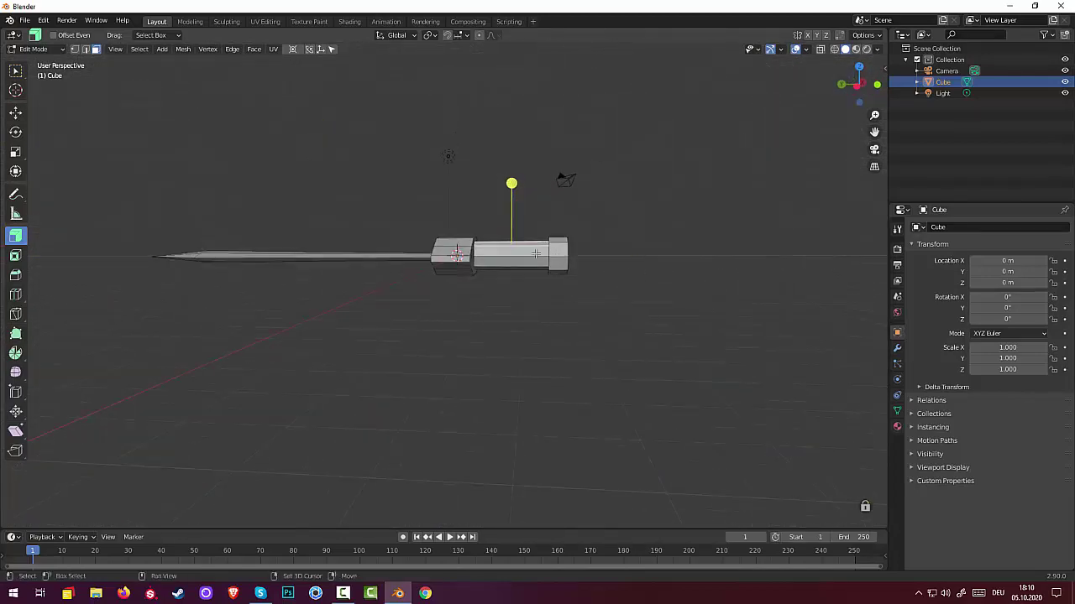
{"action": "left_click", "coordinate": [536, 254]}
{"action": "middle_click_drag", "start_coordinate": [535, 253], "coordinate": [516, 210]}
{"action": "mouse_move", "coordinate": [507, 308]}
{"action": "middle_mouse_down"}
{"action": "mouse_move", "coordinate": [534, 311]}
{"action": "mouse_move", "coordinate": [532, 327]}
{"action": "middle_mouse_up"}
{"action": "left_click", "coordinate": [534, 332]}
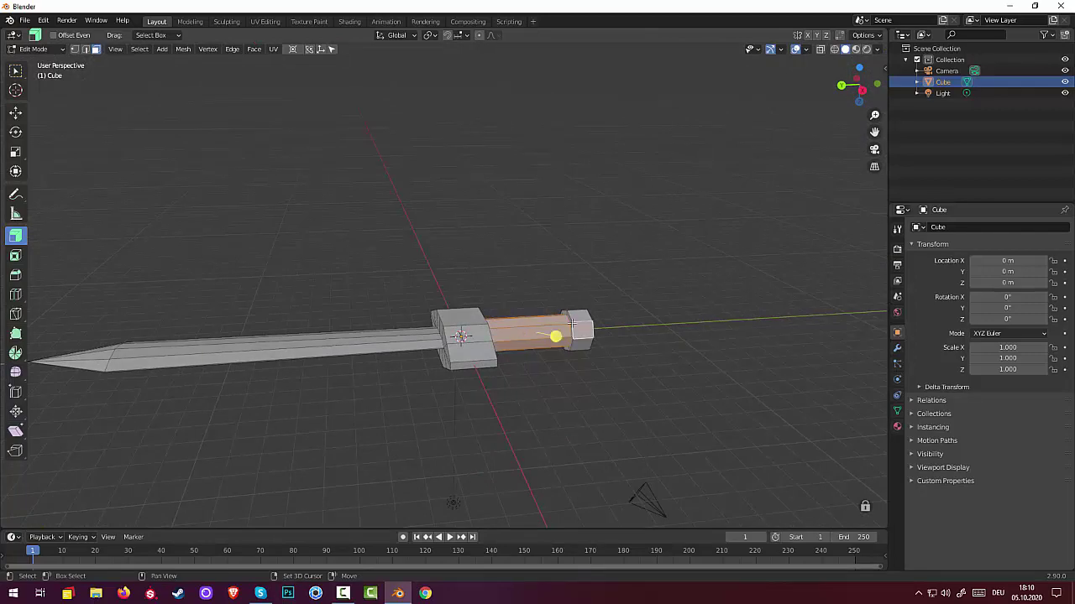
{"action": "key", "text": "ctrl+KP_Add"}
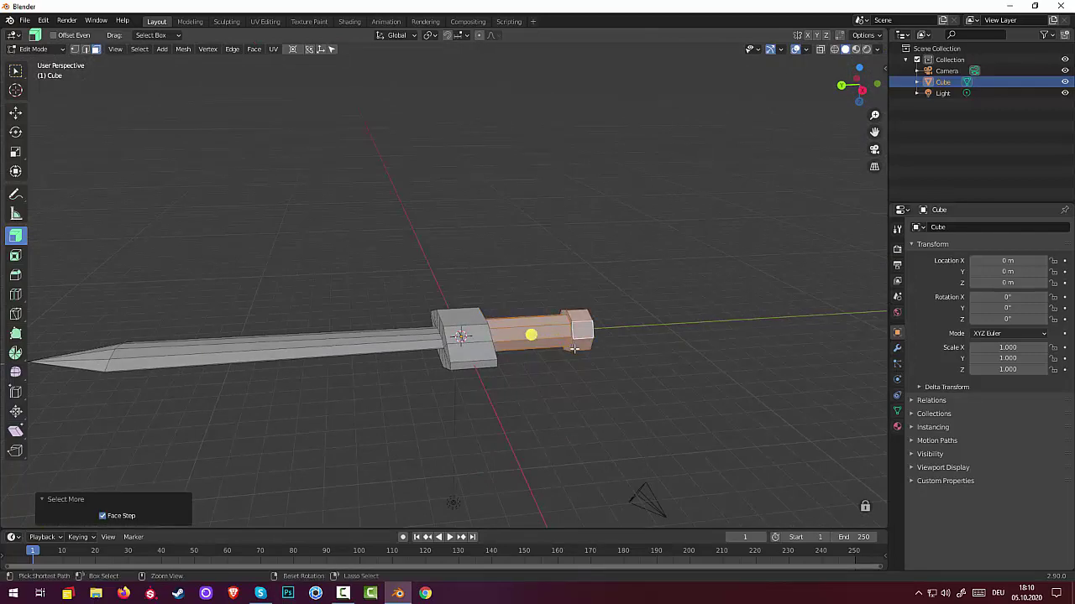
{"action": "mouse_move", "coordinate": [576, 348]}
{"action": "middle_mouse_down"}
{"action": "mouse_move", "coordinate": [392, 396]}
{"action": "mouse_move", "coordinate": [336, 288]}
{"action": "middle_mouse_up"}
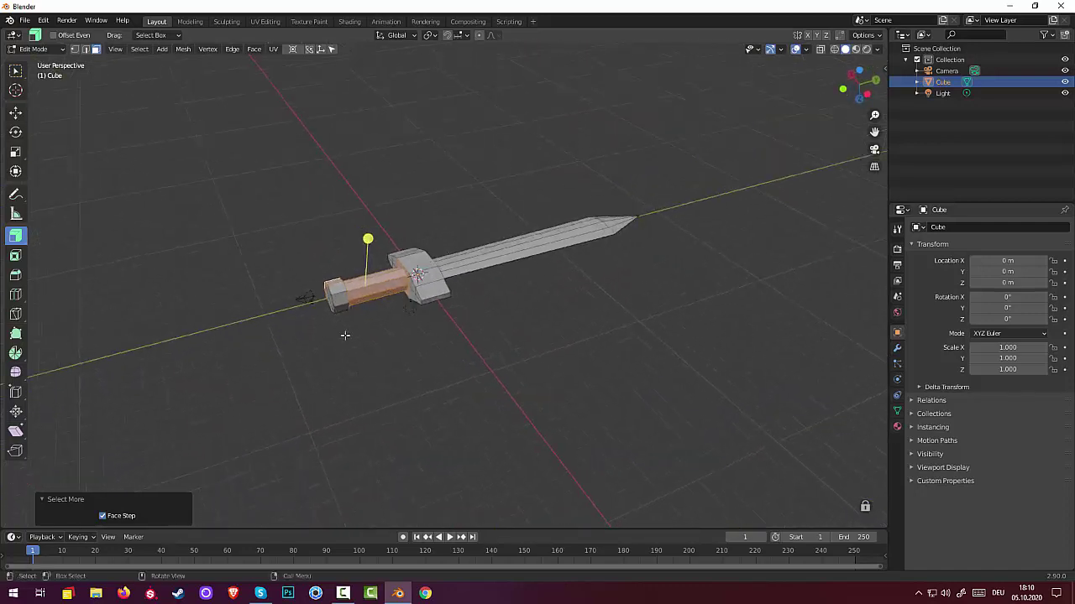
{"action": "left_click", "coordinate": [337, 293], "text": "shift"}
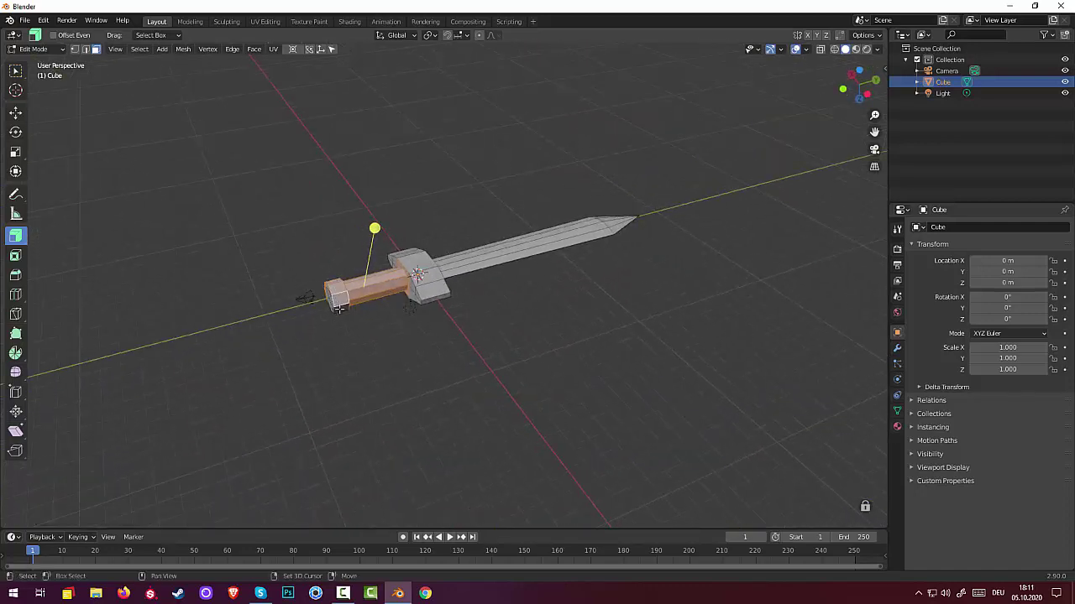
{"action": "mouse_move", "coordinate": [340, 309]}
{"action": "middle_mouse_down"}
{"action": "mouse_move", "coordinate": [504, 381]}
{"action": "mouse_move", "coordinate": [535, 345]}
{"action": "mouse_move", "coordinate": [576, 352]}
{"action": "mouse_move", "coordinate": [601, 342]}
{"action": "middle_mouse_up"}
{"action": "left_click", "coordinate": [554, 374]}
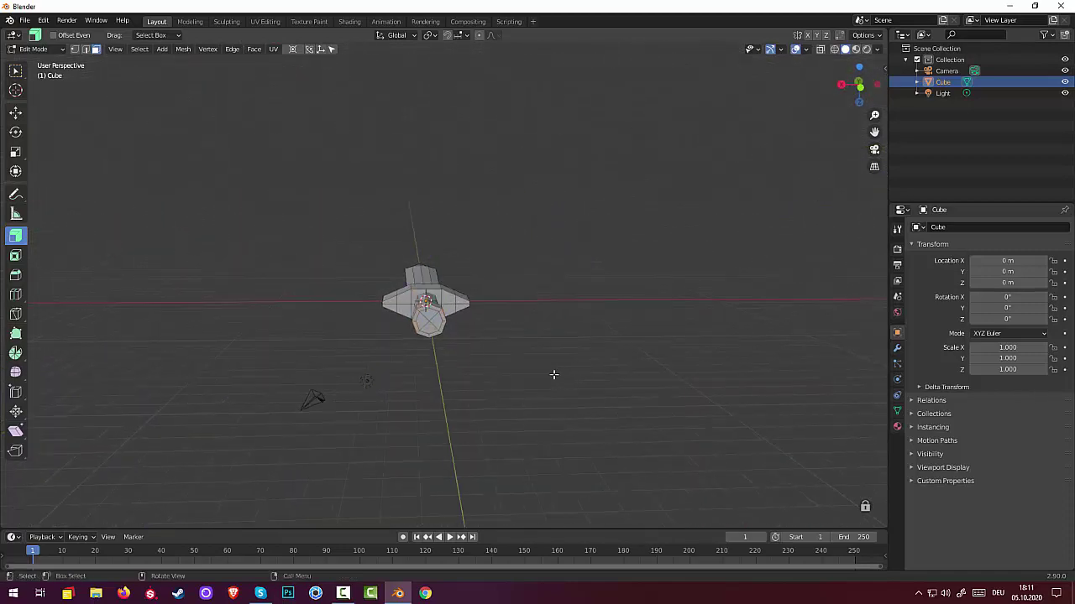
{"action": "mouse_move", "coordinate": [554, 374]}
{"action": "middle_mouse_down"}
{"action": "mouse_move", "coordinate": [666, 408]}
{"action": "mouse_move", "coordinate": [684, 471]}
{"action": "mouse_move", "coordinate": [662, 465]}
{"action": "middle_mouse_up"}
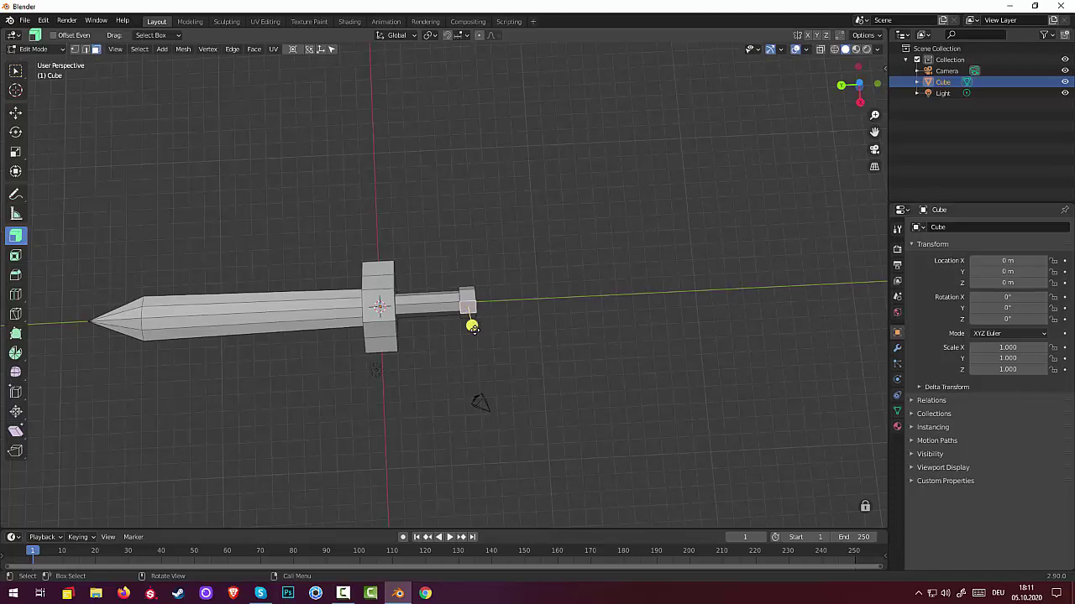
Grow the handle selection, try thinning the grip, then undo back to the thicker handle.
{"action": "key", "text": "ctrl+KP_Add"}
{"action": "key", "text": "ctrl+KP_Add"}
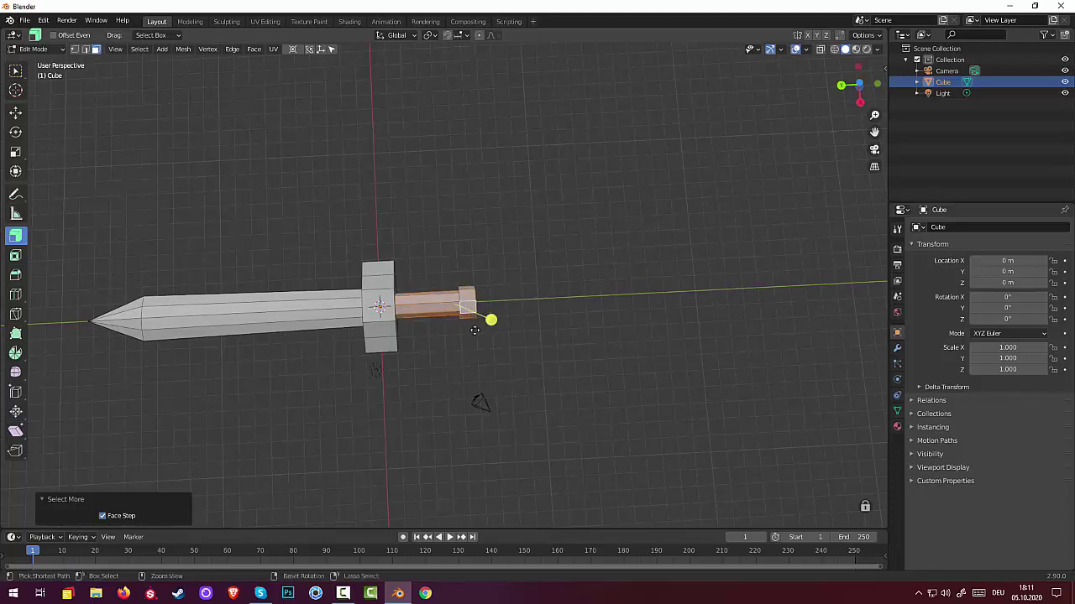
{"action": "mouse_move", "coordinate": [475, 330]}
{"action": "middle_mouse_down"}
{"action": "mouse_move", "coordinate": [483, 304]}
{"action": "mouse_move", "coordinate": [495, 302]}
{"action": "middle_mouse_up"}
{"action": "left_click_drag", "start_coordinate": [494, 308], "coordinate": [426, 316]}
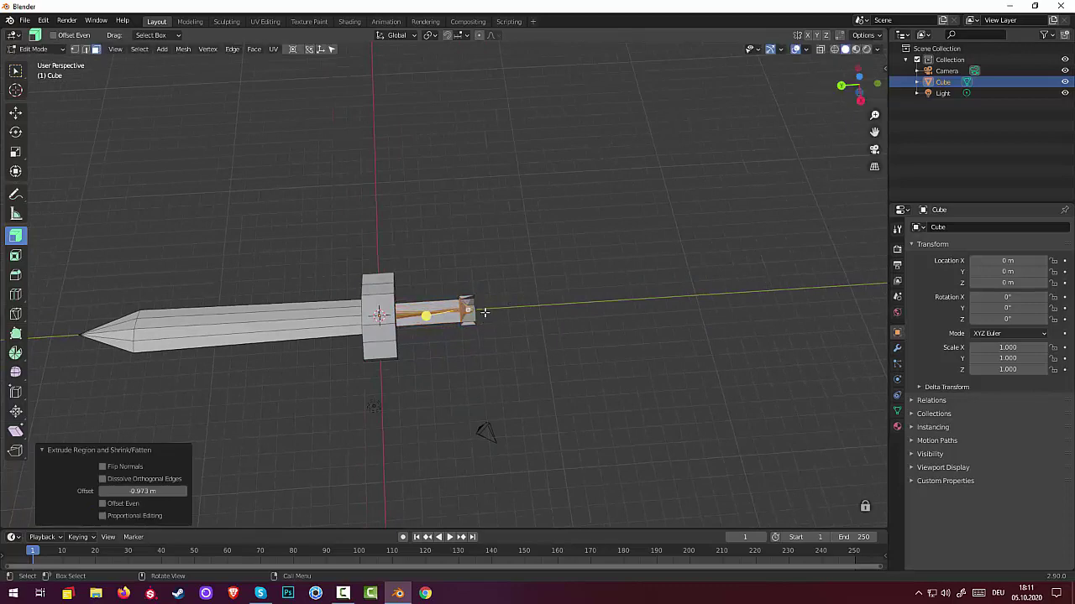
{"action": "left_click", "coordinate": [541, 345]}
{"action": "key", "text": "ctrl+z"}
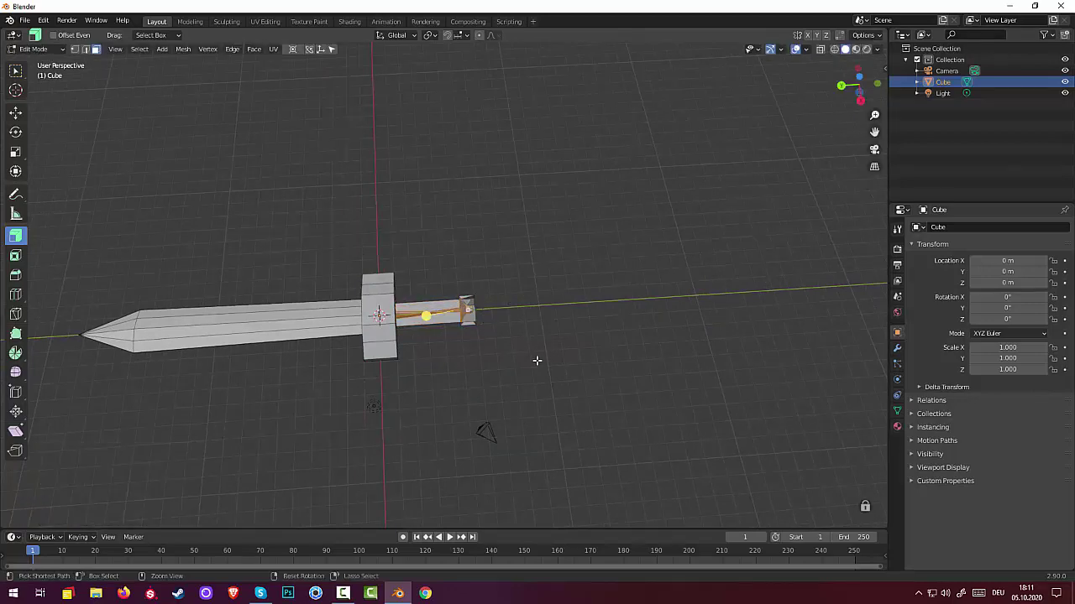
{"action": "key", "text": "ctrl+z"}
{"action": "scroll", "coordinate": [528, 357], "scroll_direction": "up", "scroll_amount": 3}
{"action": "mouse_move", "coordinate": [527, 356]}
{"action": "middle_mouse_down"}
{"action": "mouse_move", "coordinate": [485, 294]}
{"action": "mouse_move", "coordinate": [460, 374]}
{"action": "mouse_move", "coordinate": [479, 223]}
{"action": "mouse_move", "coordinate": [413, 268]}
{"action": "middle_mouse_up"}
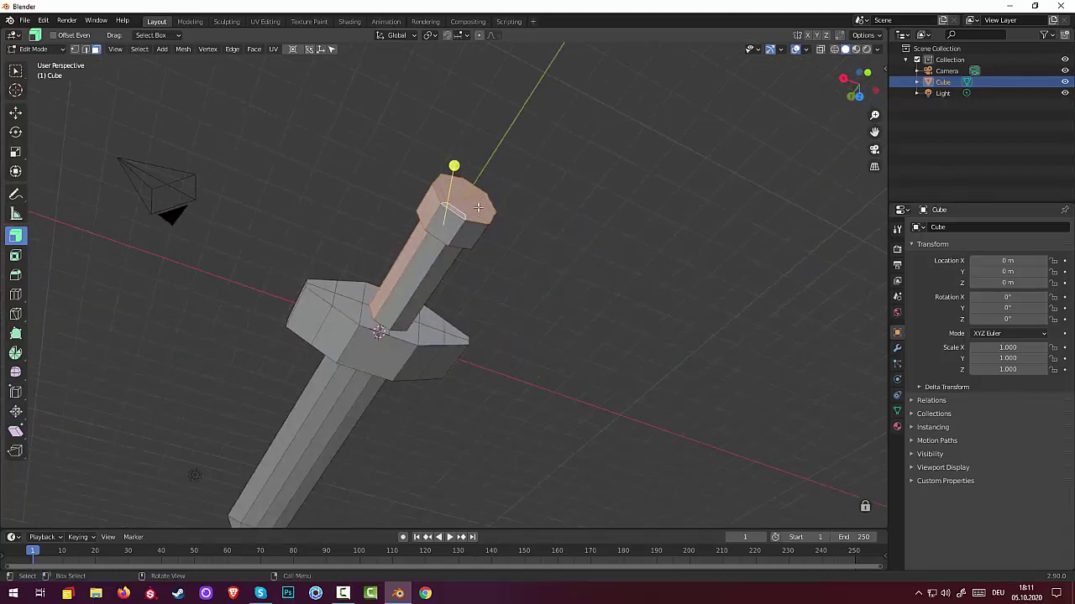
Select the handle's end faces and scale them up by 1.124.
{"action": "left_click", "coordinate": [414, 268], "text": "shift"}
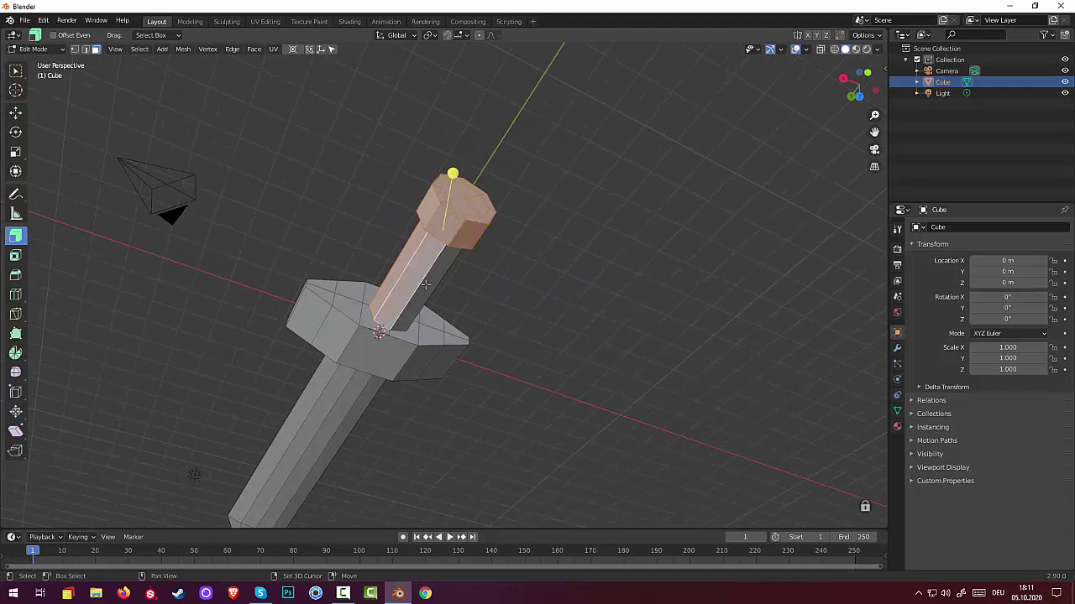
{"action": "middle_click_drag", "start_coordinate": [429, 288], "coordinate": [481, 287]}
{"action": "middle_click_drag", "start_coordinate": [375, 293], "coordinate": [379, 269]}
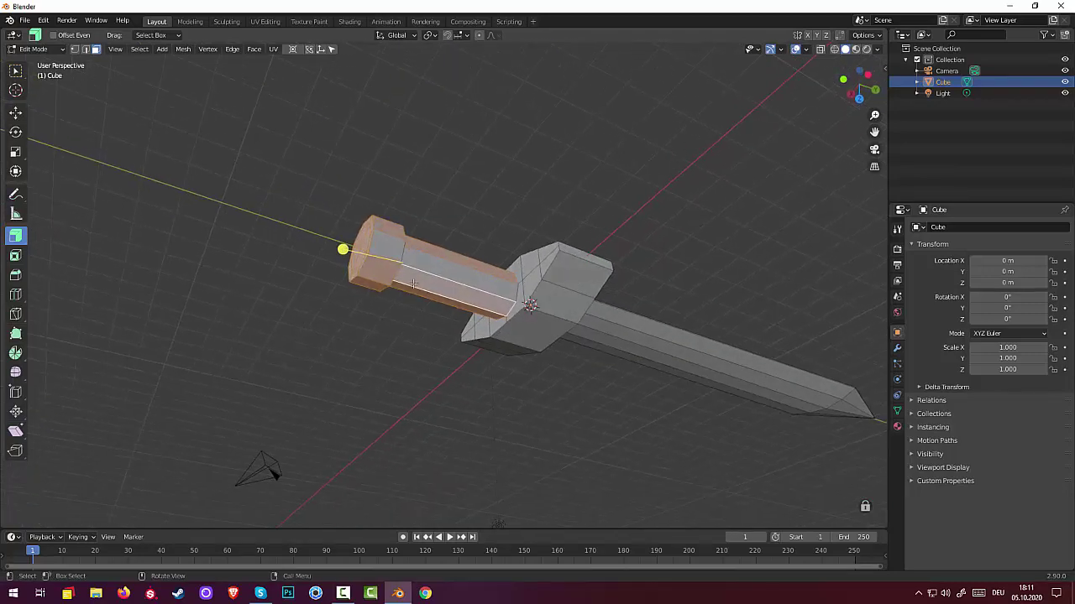
{"action": "left_click", "coordinate": [385, 245]}
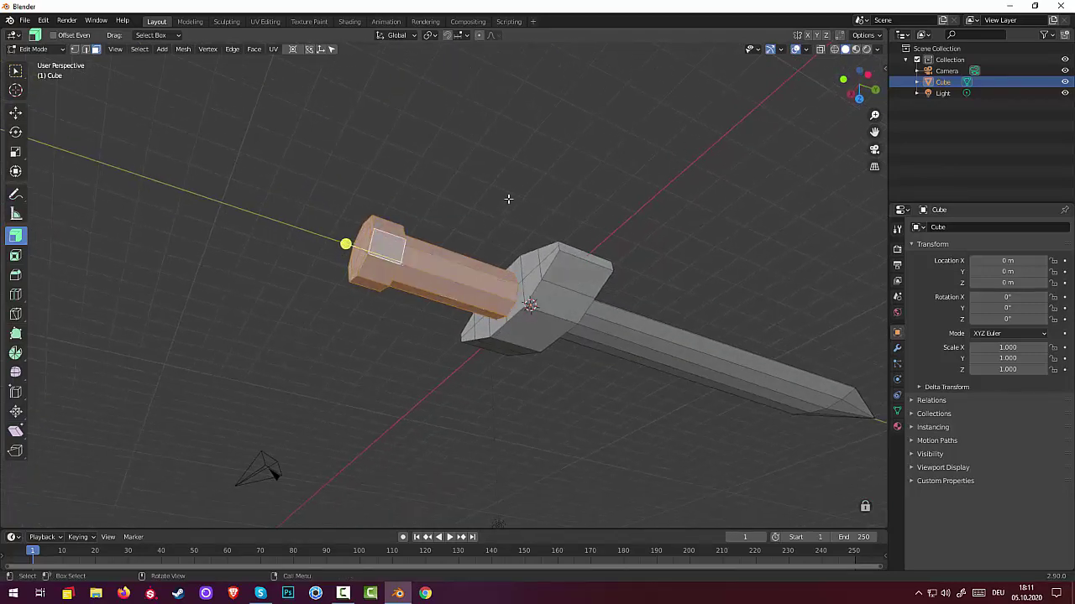
{"action": "middle_click_drag", "start_coordinate": [505, 198], "coordinate": [507, 250]}
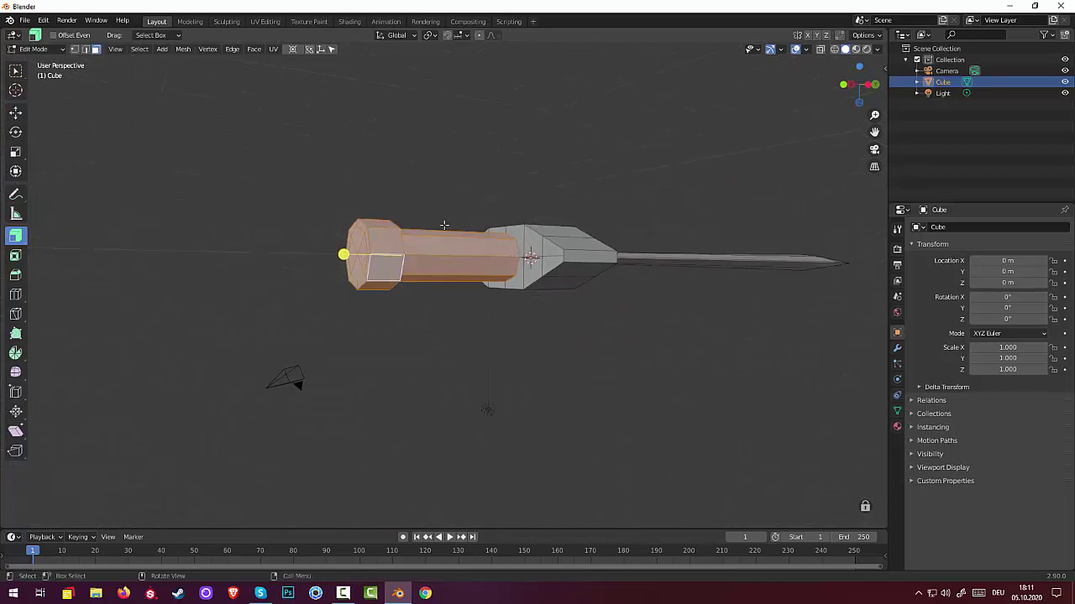
{"action": "key", "text": "s"}
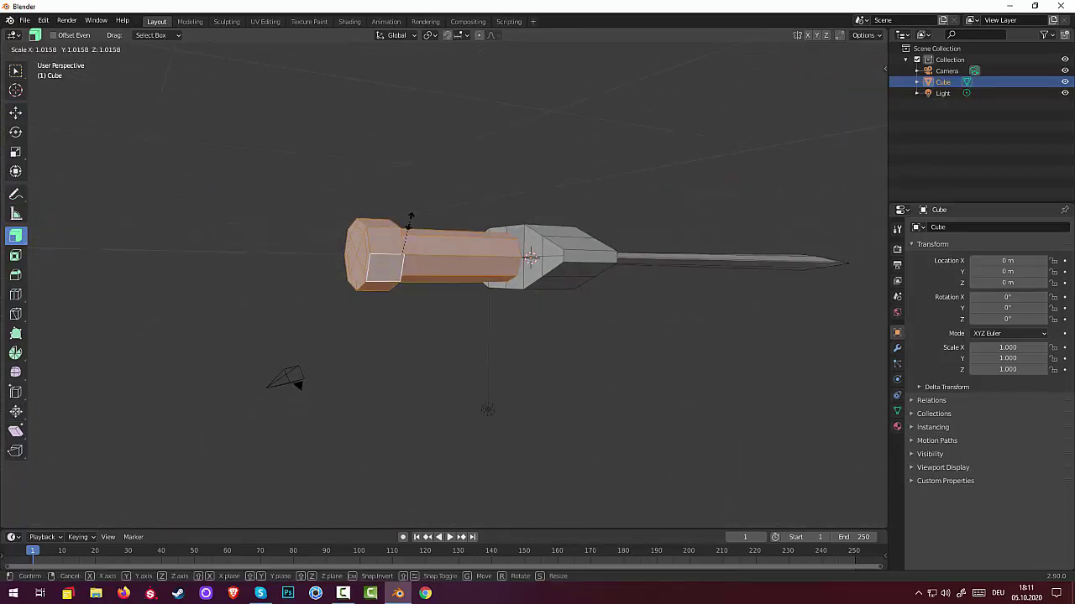
{"action": "left_click", "coordinate": [344, 254]}
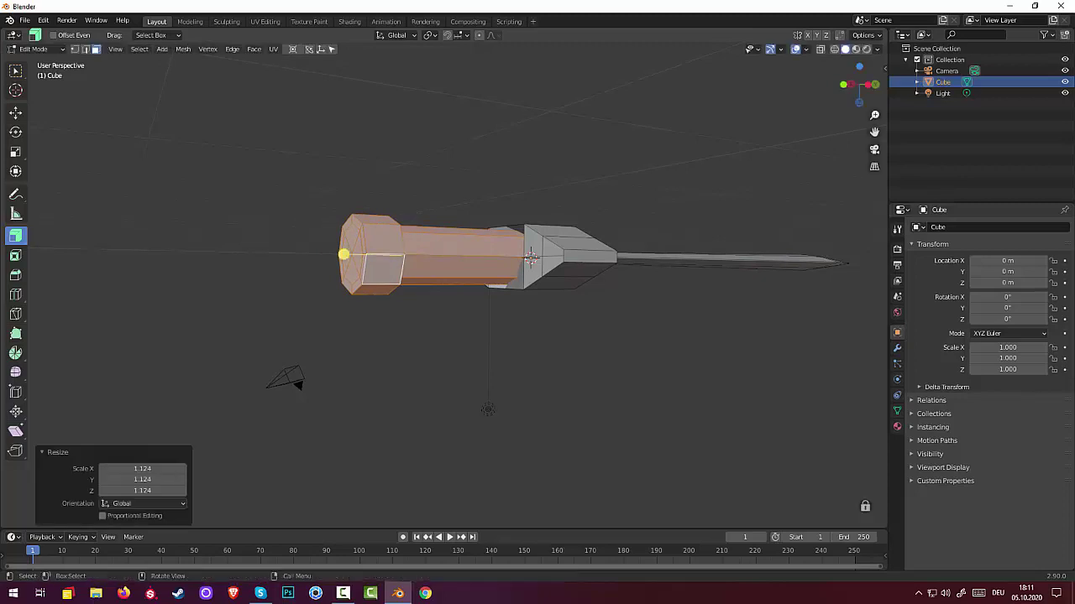
Move the handle's end block about 0.44 m along Y and deselect everything.
{"action": "middle_click_drag", "start_coordinate": [425, 251], "coordinate": [391, 280]}
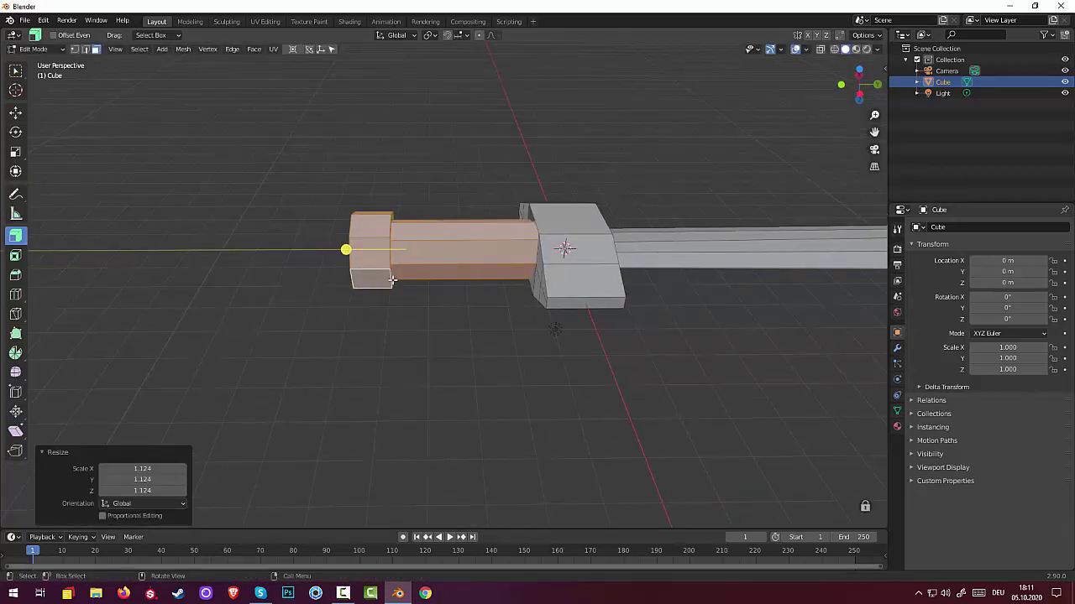
{"action": "key", "text": "g"}
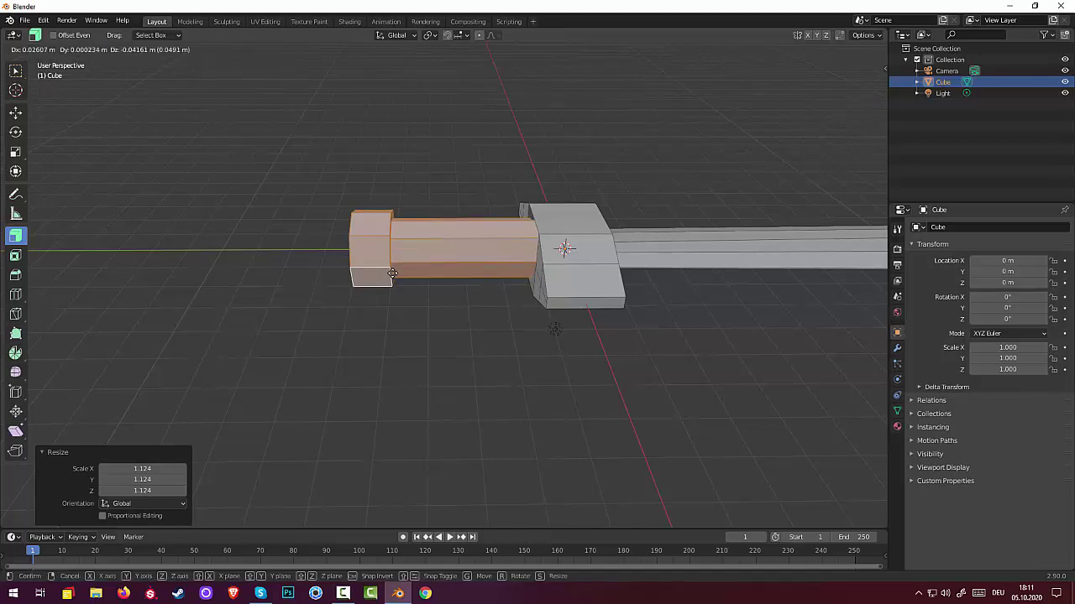
{"action": "key", "text": "y"}
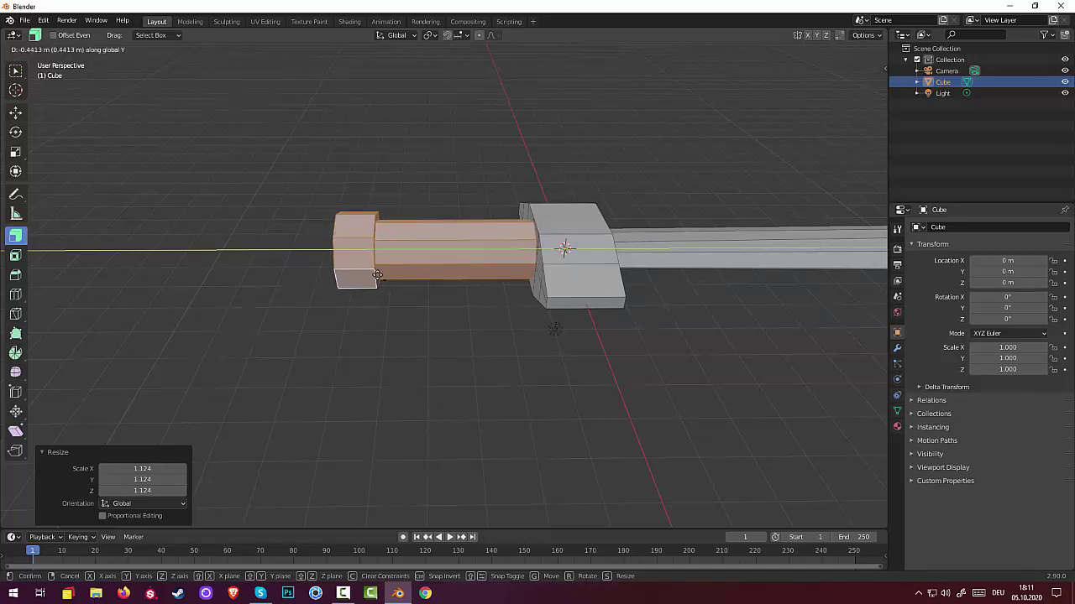
{"action": "left_click", "coordinate": [377, 275]}
{"action": "left_click", "coordinate": [409, 331]}
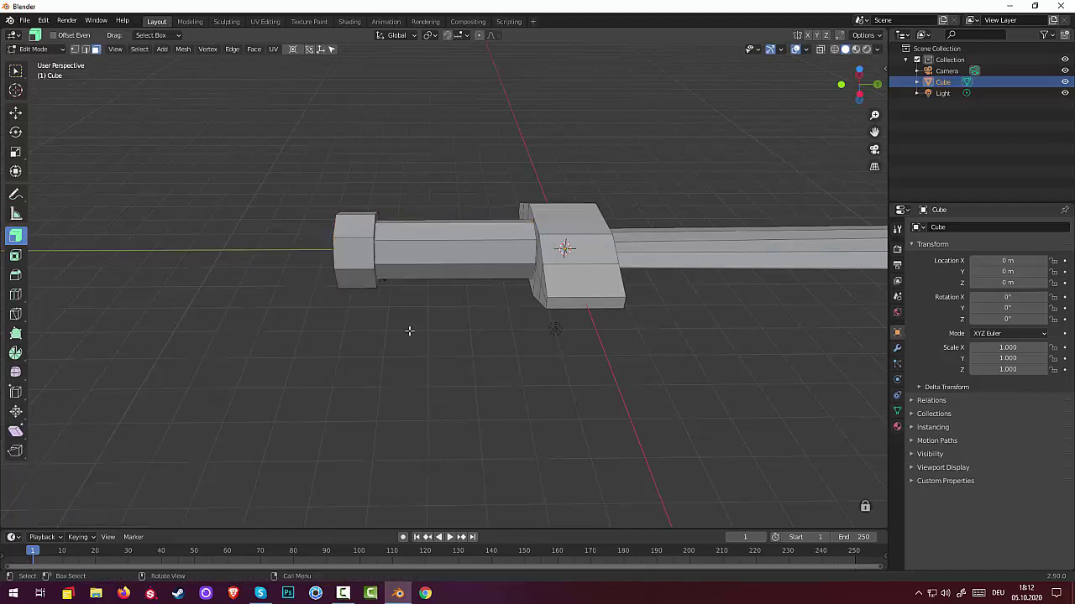
{"action": "middle_click_drag", "start_coordinate": [412, 329], "coordinate": [548, 375]}
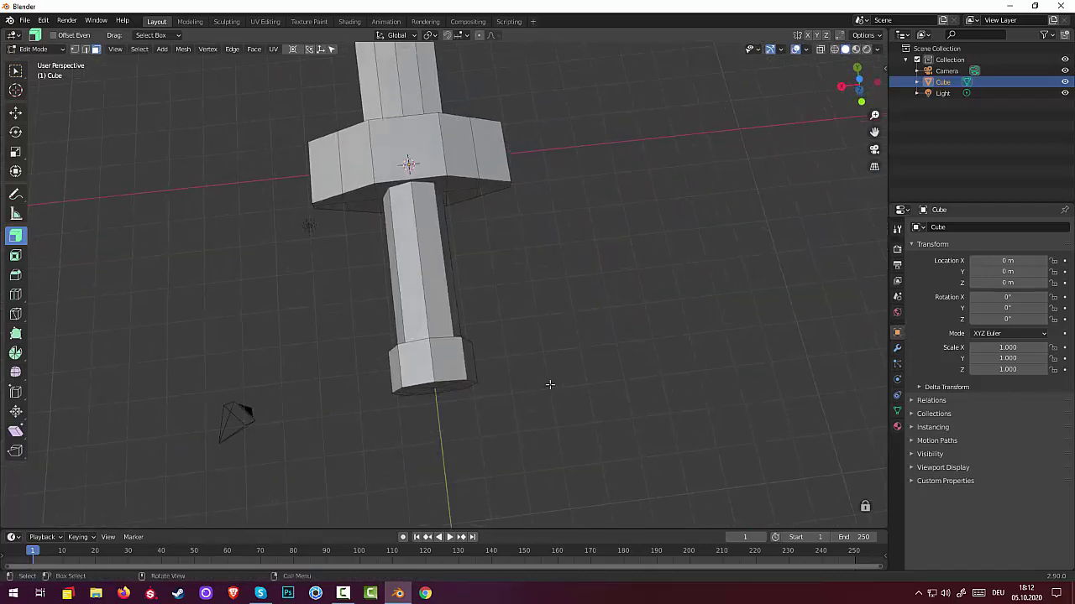
Zoom out and orbit to a flatter diagonal view of the whole sword, then open the File menu.
{"action": "scroll", "coordinate": [544, 373], "scroll_direction": "down", "scroll_amount": 3}
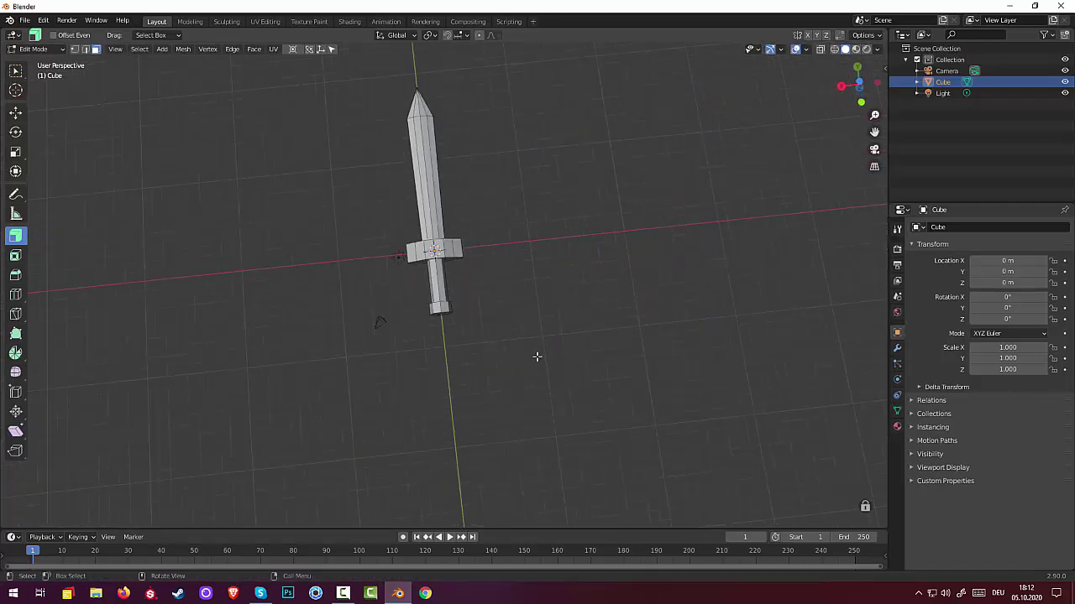
{"action": "mouse_move", "coordinate": [523, 297]}
{"action": "middle_mouse_down"}
{"action": "mouse_move", "coordinate": [491, 303]}
{"action": "mouse_move", "coordinate": [403, 254]}
{"action": "mouse_move", "coordinate": [455, 275]}
{"action": "mouse_move", "coordinate": [442, 278]}
{"action": "middle_mouse_up"}
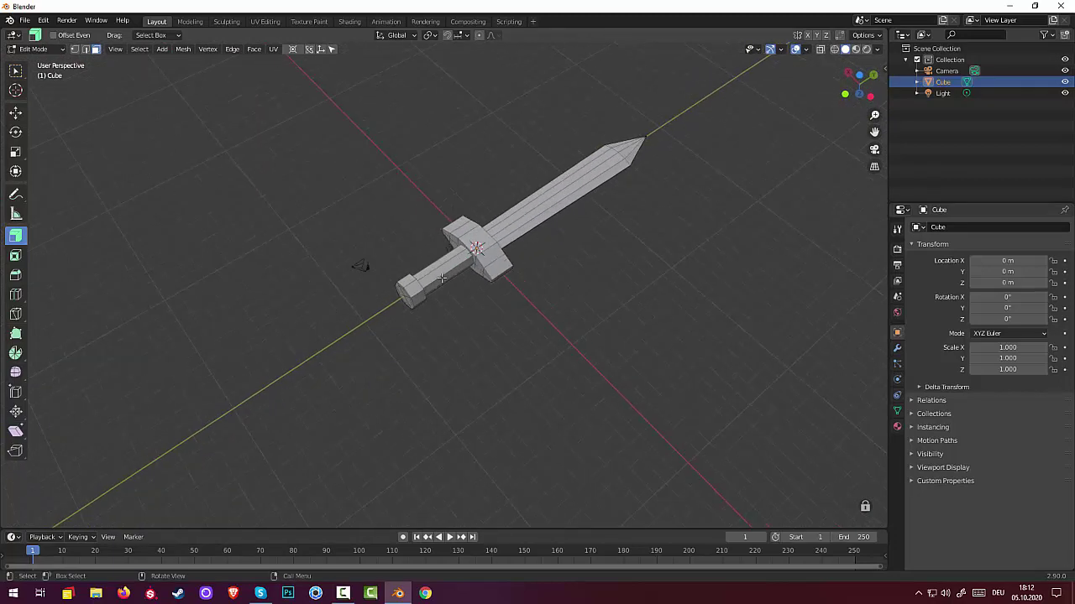
{"action": "middle_click_drag", "start_coordinate": [441, 278], "coordinate": [151, 180]}
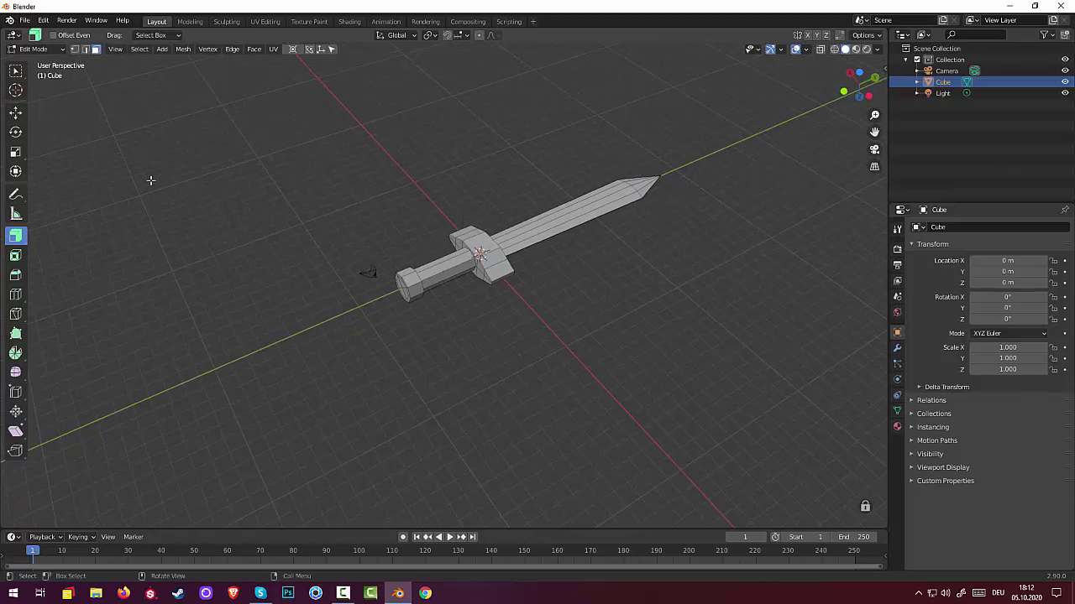
{"action": "left_click", "coordinate": [26, 20]}
Return the sword to Object Mode and open the File menu.
{"action": "left_click", "coordinate": [33, 48]}
{"action": "left_click", "coordinate": [35, 60]}
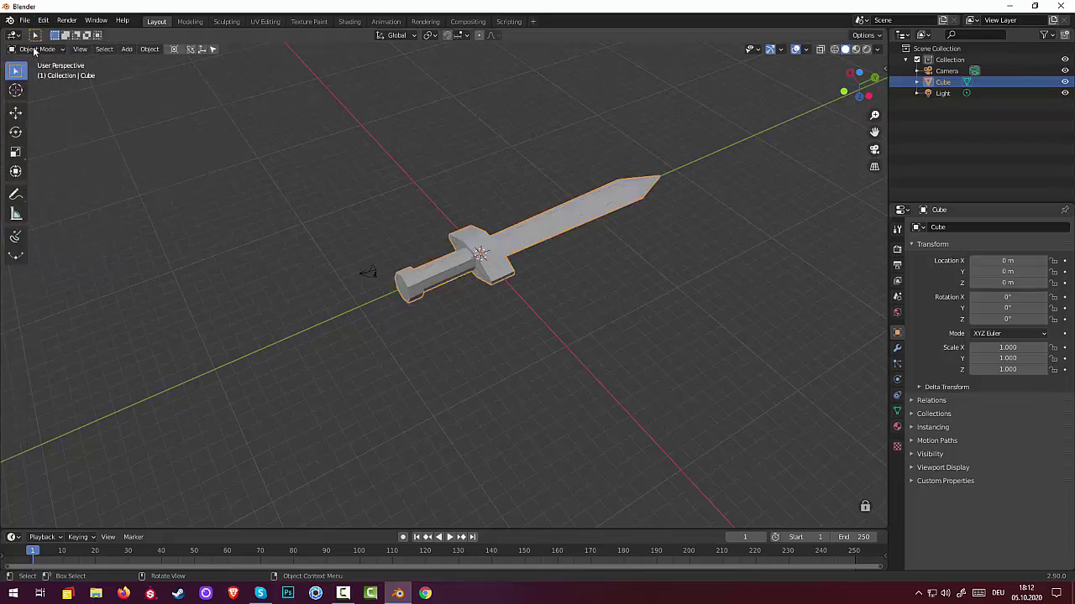
{"action": "left_click", "coordinate": [37, 50]}
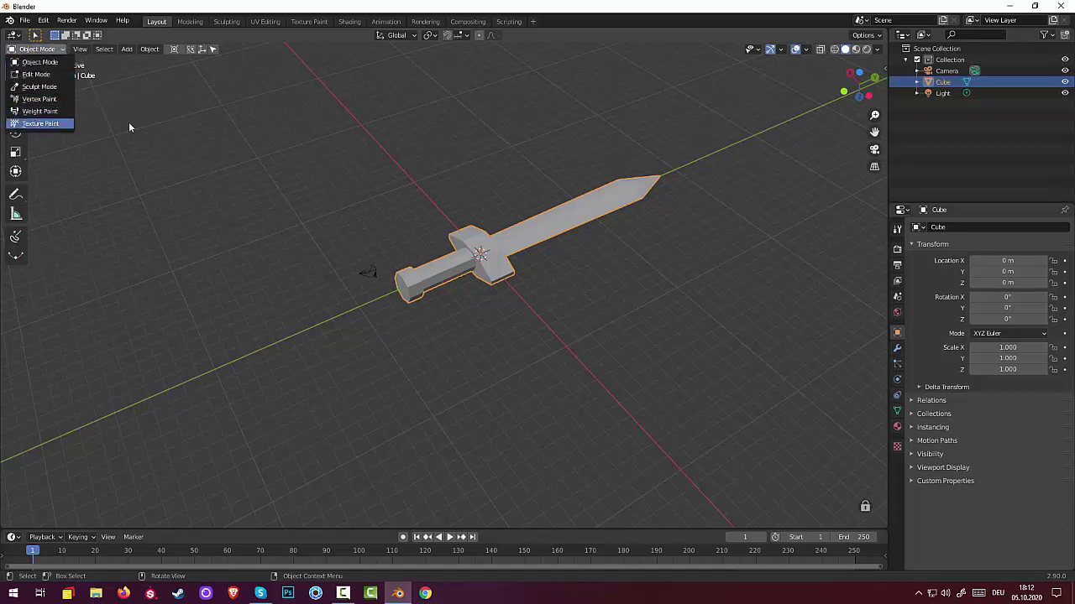
{"action": "left_click", "coordinate": [25, 20]}
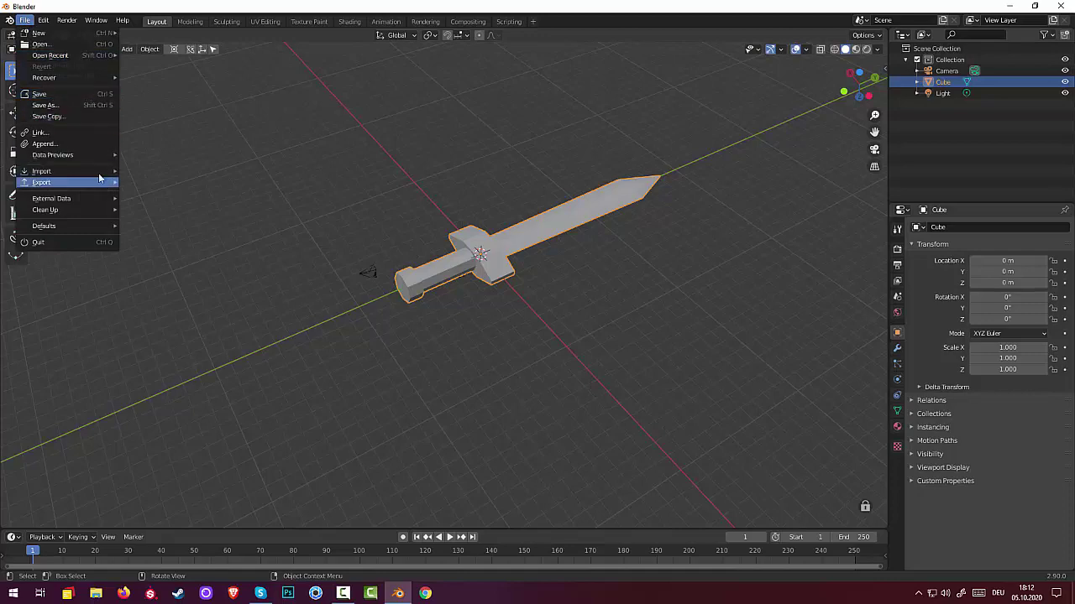
Start File > Append and browse to the D:\Blender\04blend file folder.
{"action": "left_click", "coordinate": [60, 148]}
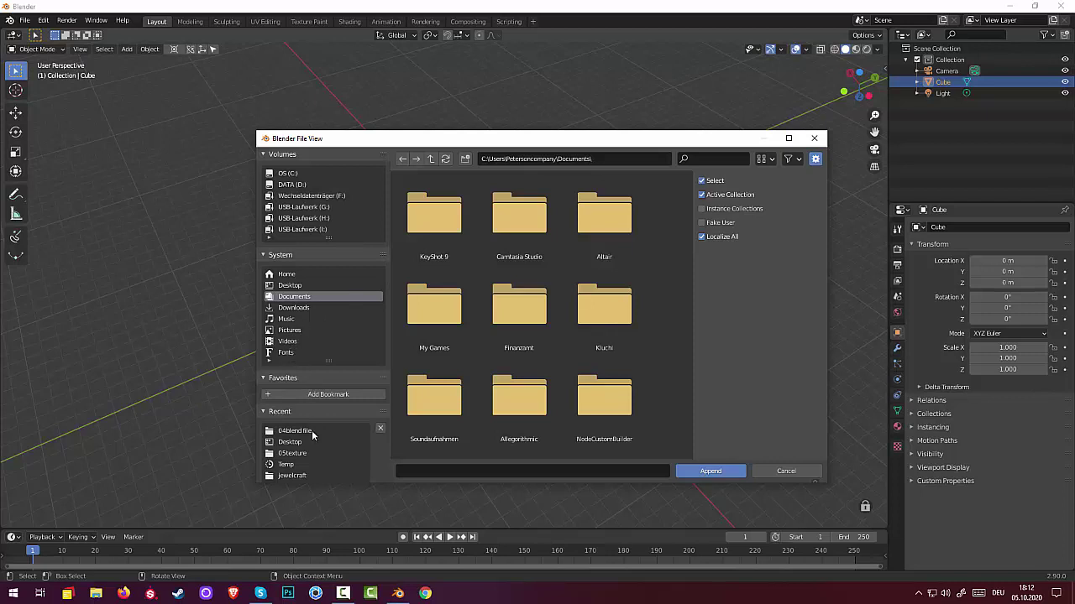
{"action": "left_click", "coordinate": [296, 194]}
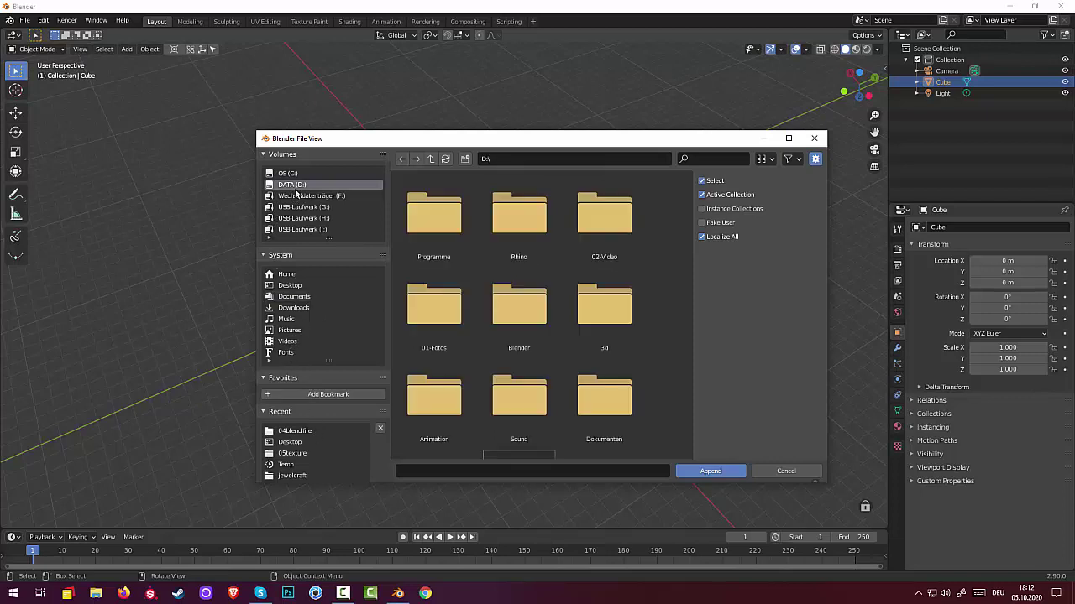
{"action": "double_click", "coordinate": [518, 313]}
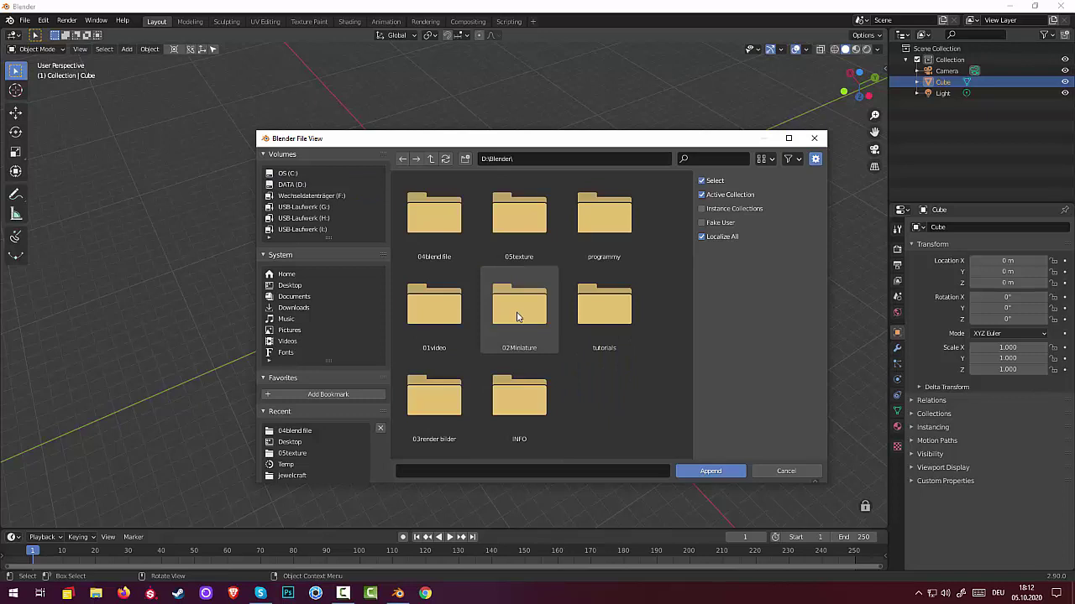
{"action": "double_click", "coordinate": [437, 220]}
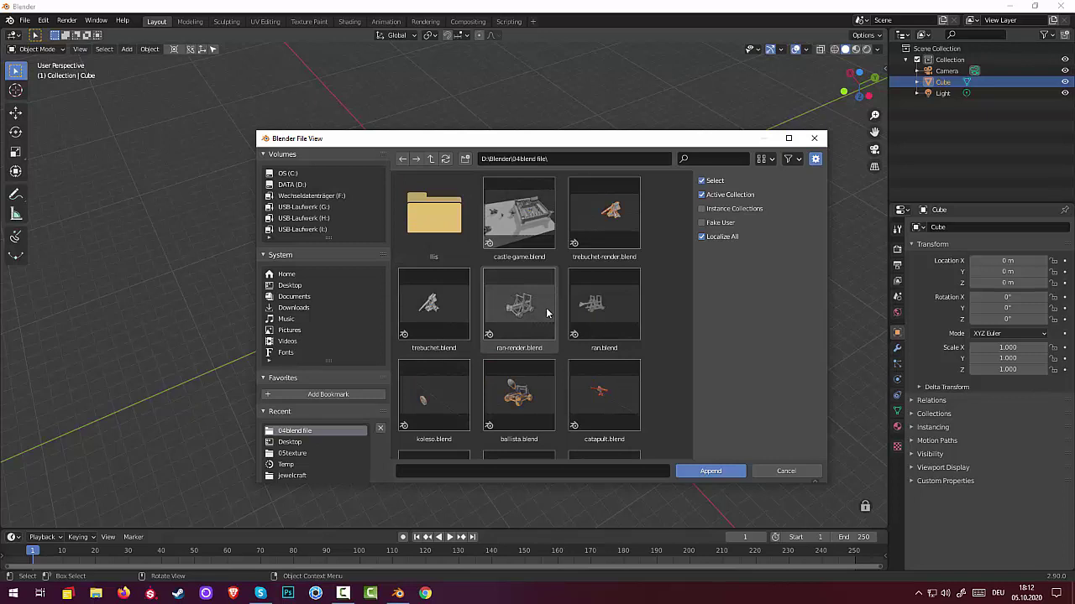
{"action": "scroll", "coordinate": [547, 313], "scroll_direction": "down", "scroll_amount": 1}
{"action": "scroll", "coordinate": [547, 313], "scroll_direction": "down", "scroll_amount": 1}
{"action": "scroll", "coordinate": [546, 314], "scroll_direction": "down", "scroll_amount": 1}
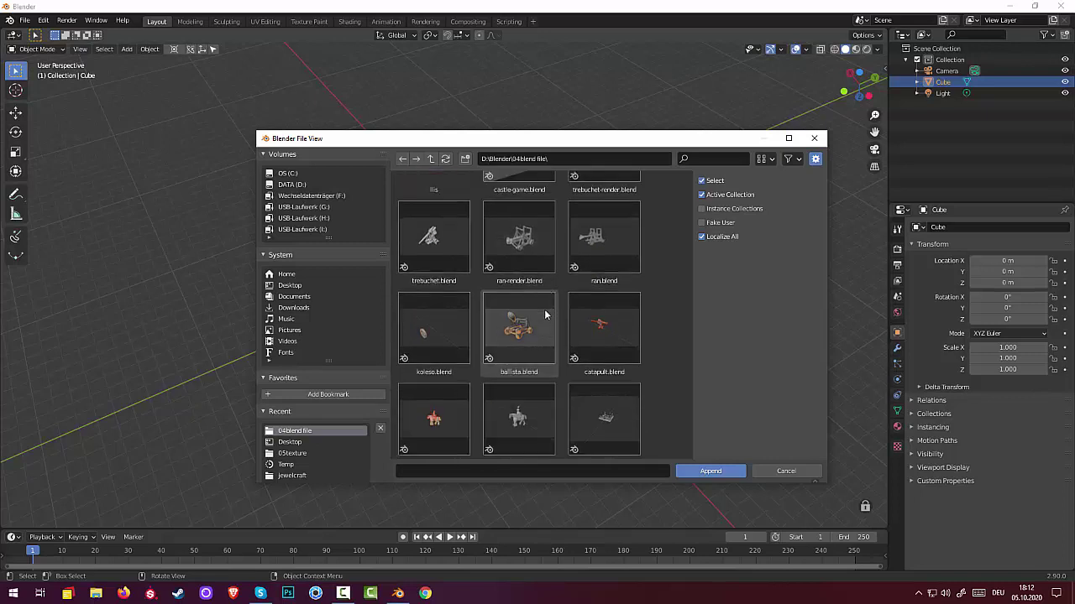
{"action": "scroll", "coordinate": [545, 314], "scroll_direction": "down", "scroll_amount": 1}
{"action": "scroll", "coordinate": [544, 315], "scroll_direction": "down", "scroll_amount": 2}
{"action": "scroll", "coordinate": [542, 315], "scroll_direction": "down", "scroll_amount": 1}
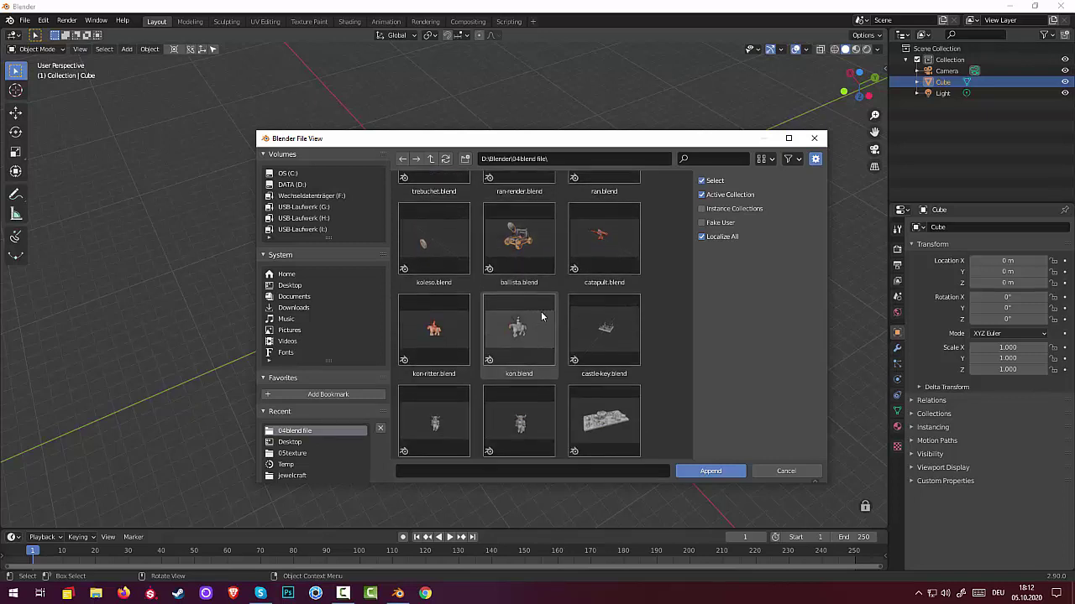
{"action": "scroll", "coordinate": [541, 316], "scroll_direction": "down", "scroll_amount": 1}
{"action": "scroll", "coordinate": [542, 317], "scroll_direction": "down", "scroll_amount": 1}
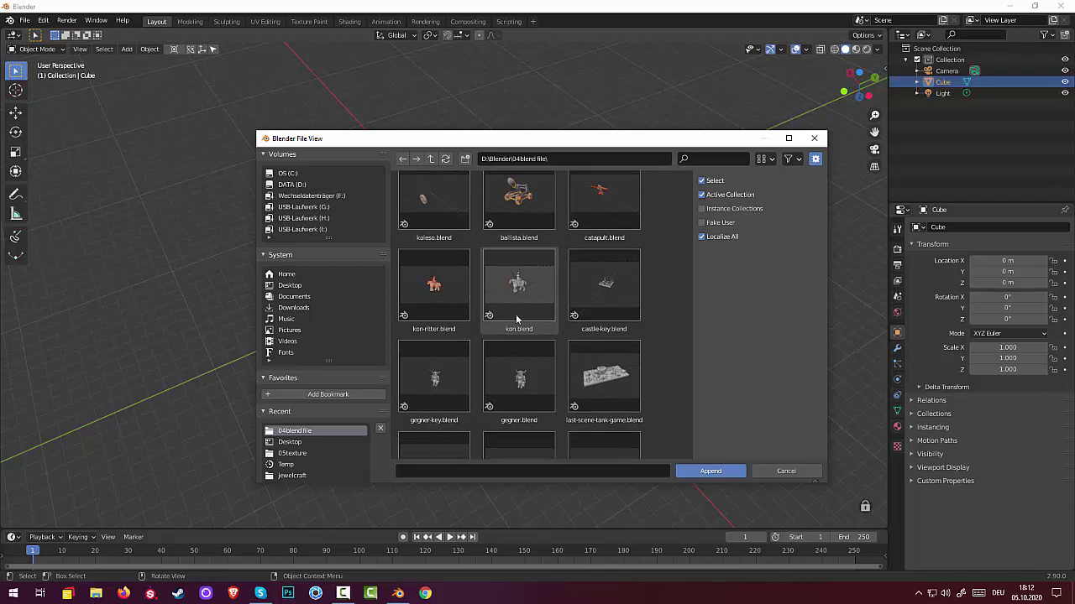
Append molot, ruki, schlem and shit from gegner-key.blend's Object collection into the scene.
{"action": "left_click", "coordinate": [437, 387]}
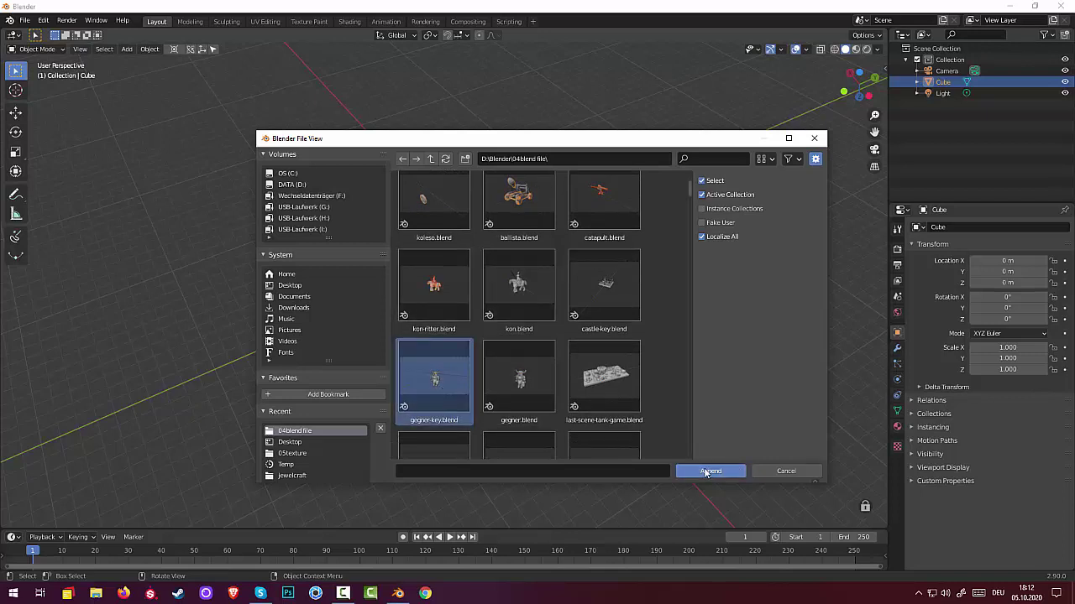
{"action": "left_click", "coordinate": [710, 471]}
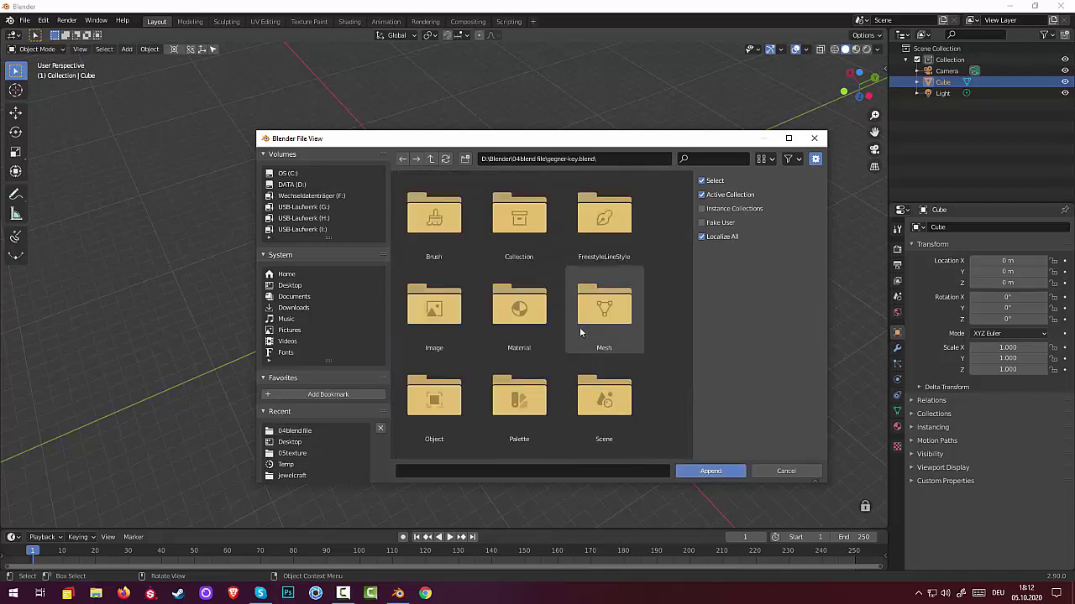
{"action": "double_click", "coordinate": [435, 399]}
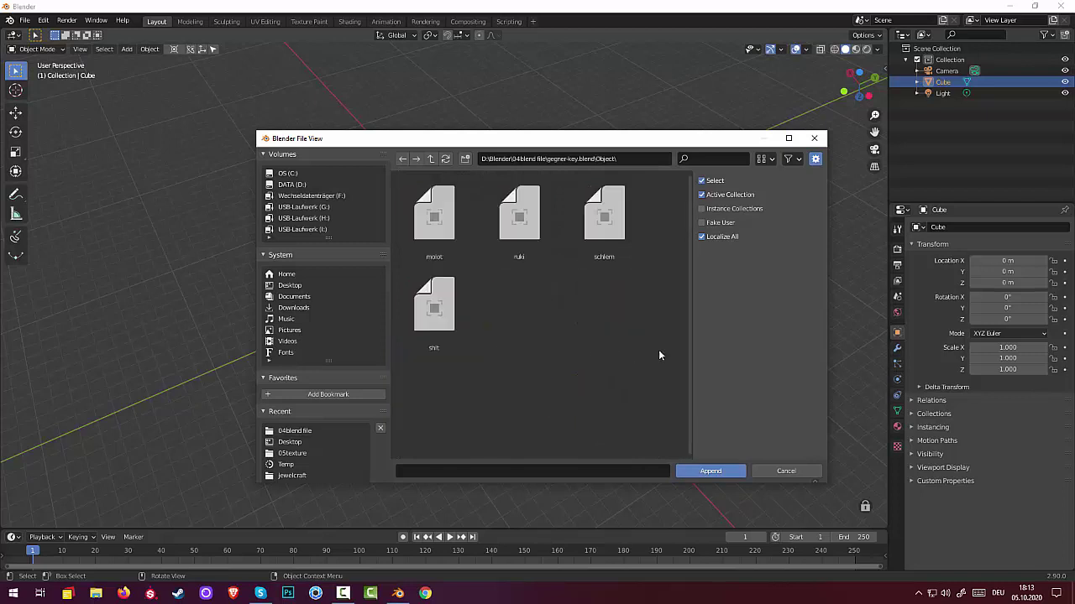
{"action": "left_click_drag", "start_coordinate": [646, 336], "coordinate": [394, 175]}
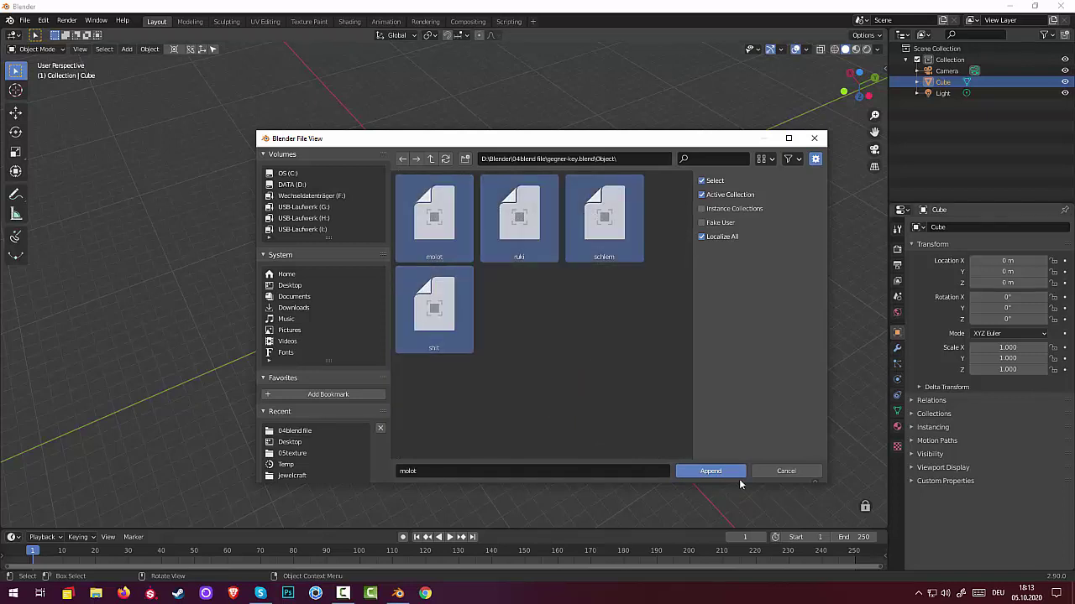
{"action": "left_click", "coordinate": [717, 471]}
{"action": "mouse_move", "coordinate": [532, 416]}
{"action": "middle_mouse_down"}
{"action": "mouse_move", "coordinate": [623, 367]}
{"action": "mouse_move", "coordinate": [779, 370]}
{"action": "mouse_move", "coordinate": [845, 383]}
{"action": "mouse_move", "coordinate": [722, 338]}
{"action": "mouse_move", "coordinate": [607, 230]}
{"action": "mouse_move", "coordinate": [389, 141]}
{"action": "mouse_move", "coordinate": [426, 101]}
{"action": "mouse_move", "coordinate": [499, 198]}
{"action": "middle_mouse_up"}
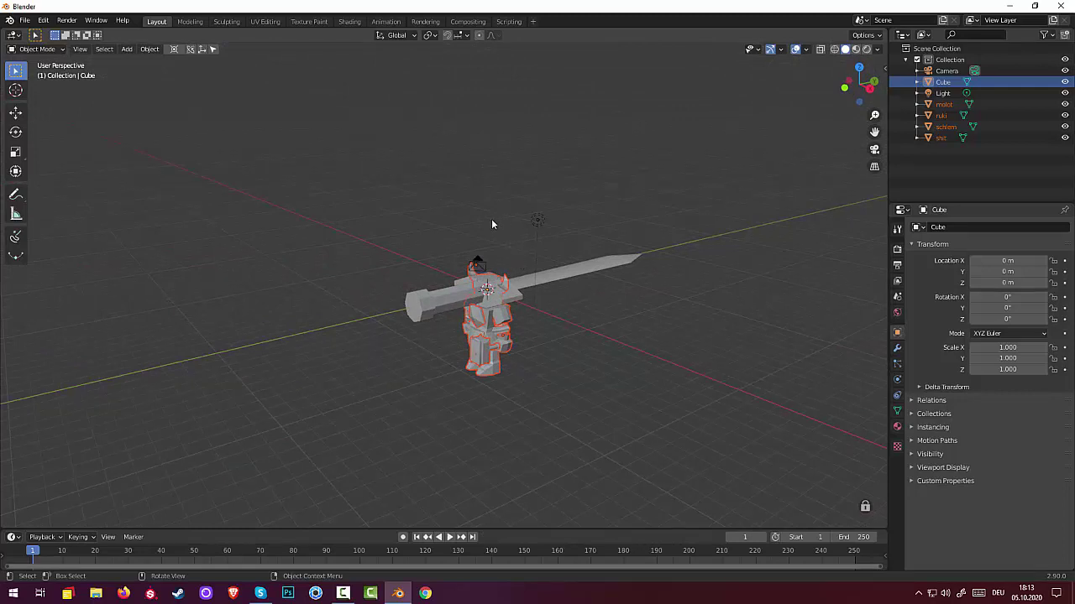
Select the sword and scale it down to 0.302.
{"action": "left_click", "coordinate": [541, 279]}
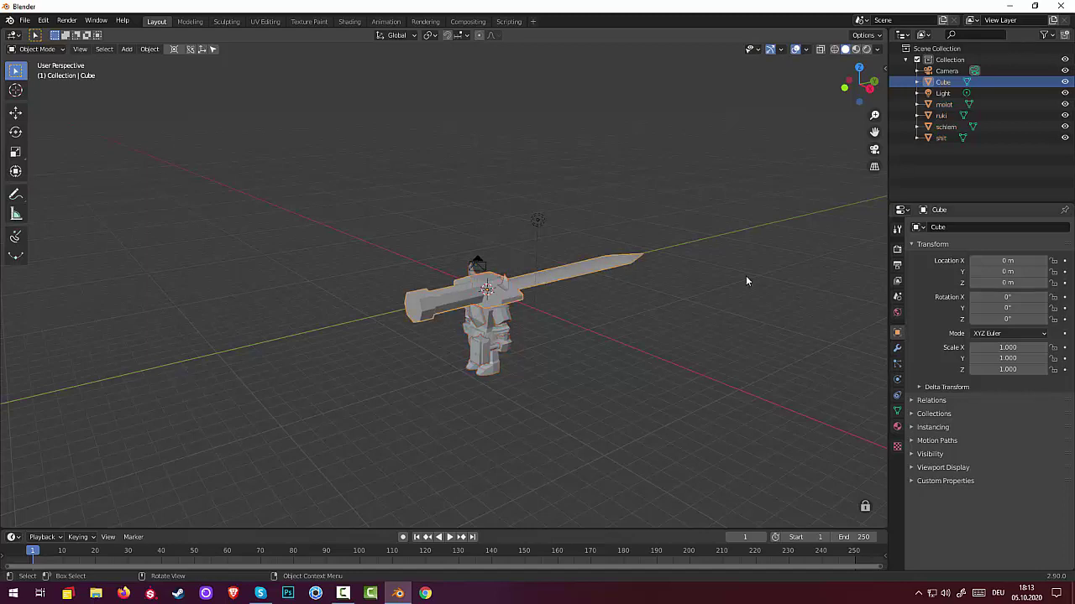
{"action": "key", "text": "s"}
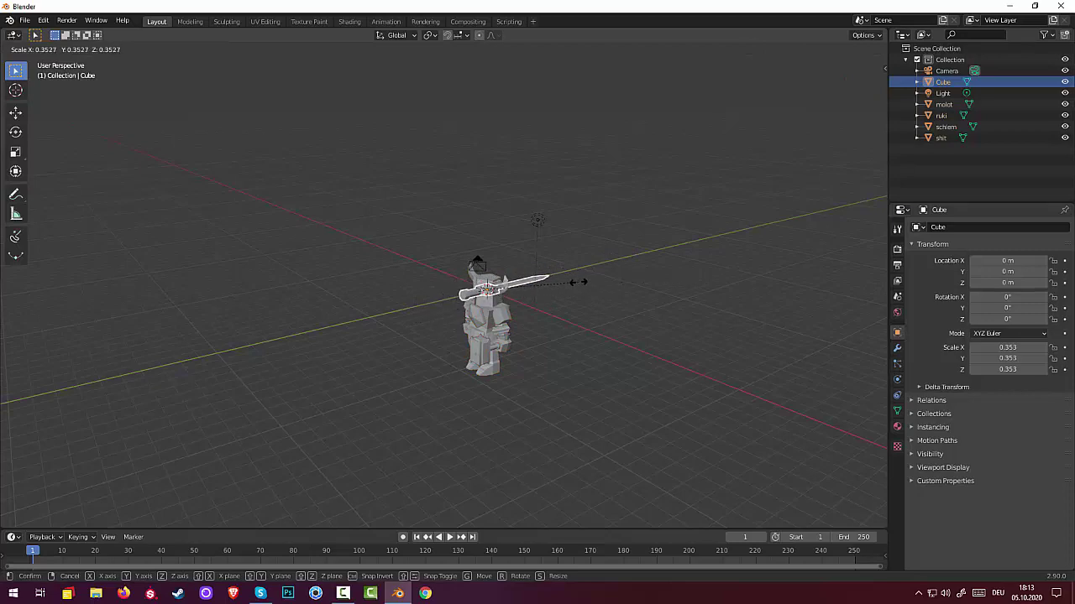
{"action": "left_click", "coordinate": [566, 286]}
{"action": "mouse_move", "coordinate": [567, 290]}
{"action": "middle_mouse_down"}
{"action": "mouse_move", "coordinate": [866, 293]}
{"action": "mouse_move", "coordinate": [31, 302]}
{"action": "mouse_move", "coordinate": [845, 316]}
{"action": "mouse_move", "coordinate": [588, 308]}
{"action": "mouse_move", "coordinate": [547, 339]}
{"action": "mouse_move", "coordinate": [500, 295]}
{"action": "middle_mouse_up"}
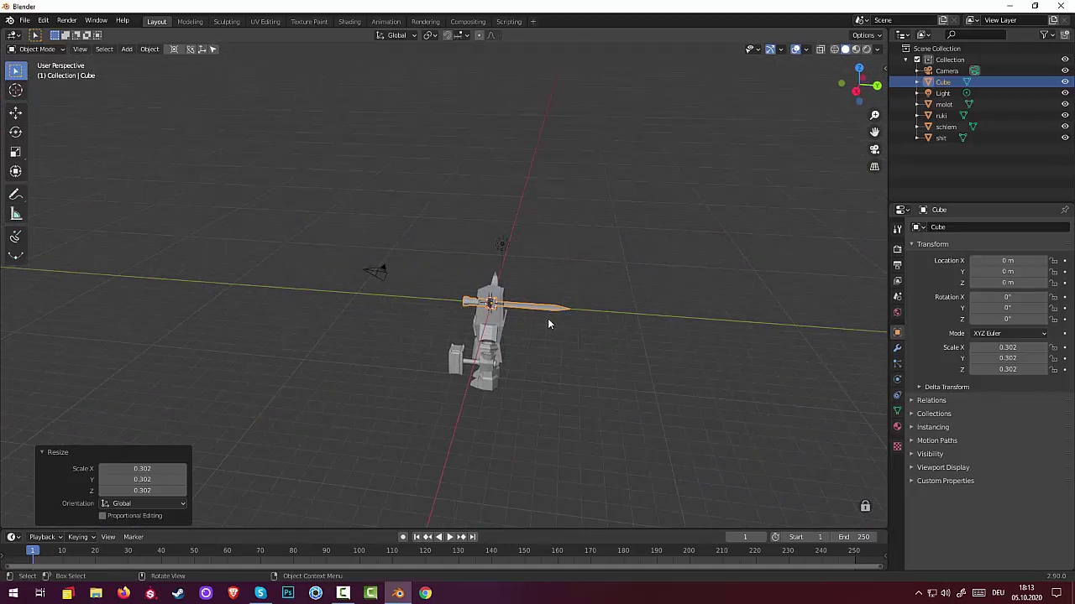
Rotate the sword 90180° about X with 'rx90180', then view it from the right side.
{"action": "type", "text": "rx9"}
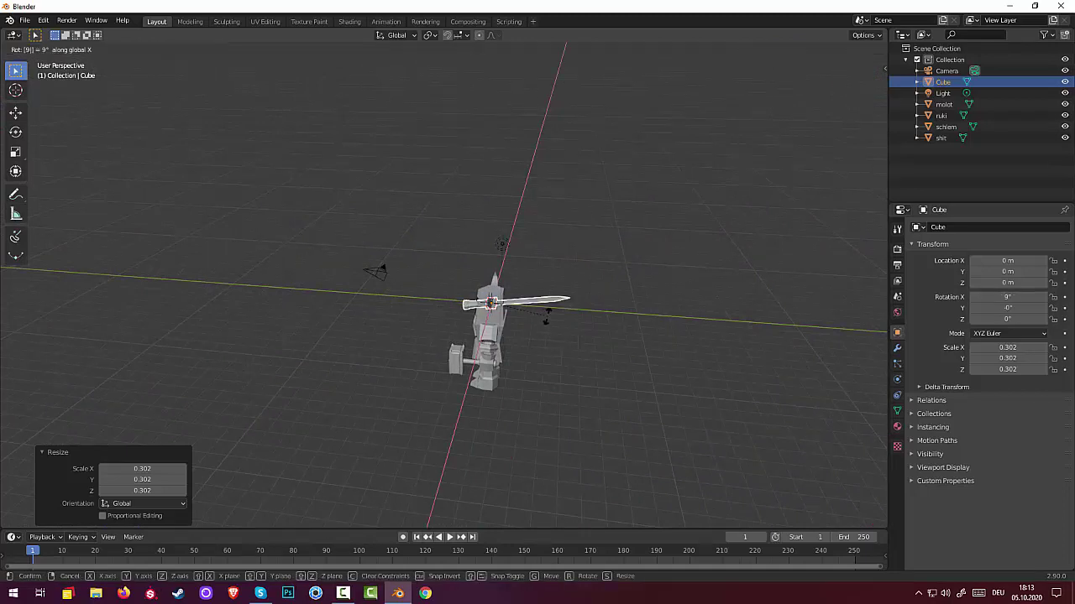
{"action": "type", "text": "0"}
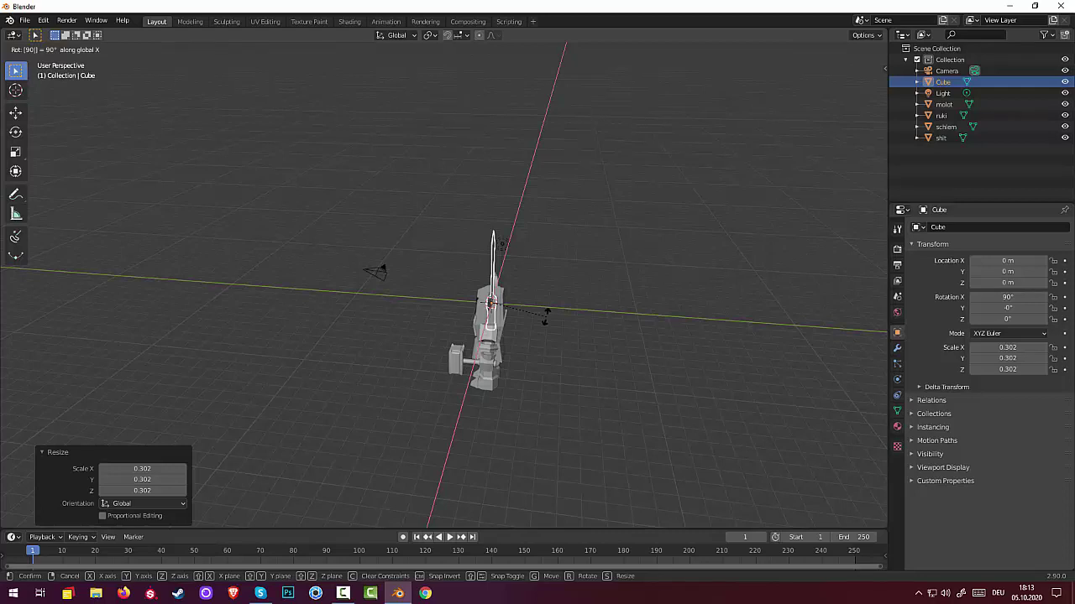
{"action": "type", "text": "180"}
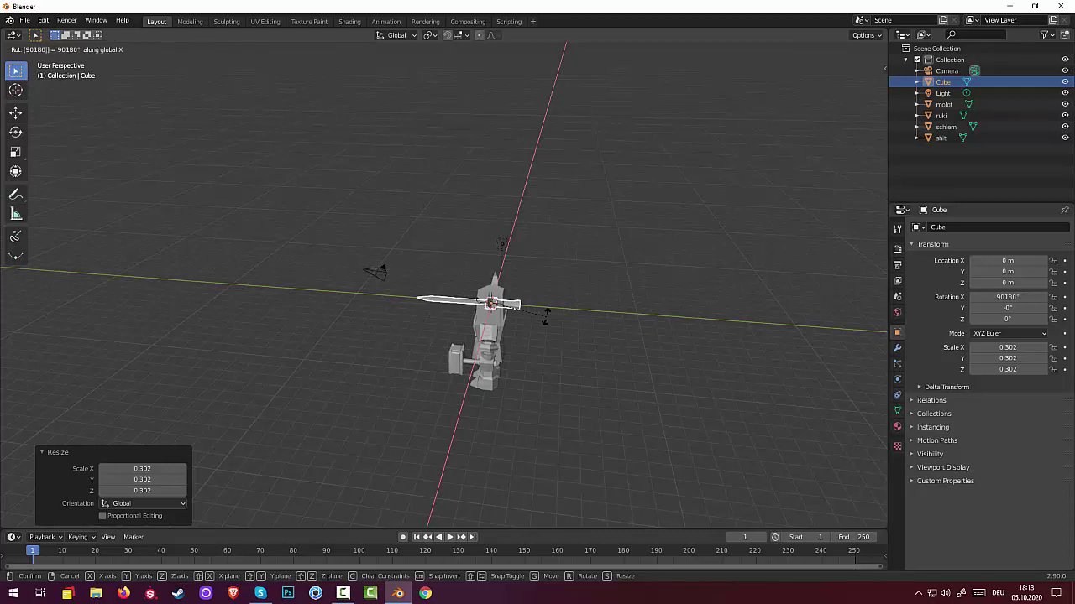
{"action": "key", "text": "Return"}
{"action": "mouse_move", "coordinate": [565, 326]}
{"action": "middle_mouse_down"}
{"action": "mouse_move", "coordinate": [674, 308]}
{"action": "mouse_move", "coordinate": [802, 349]}
{"action": "mouse_move", "coordinate": [598, 318]}
{"action": "middle_mouse_up"}
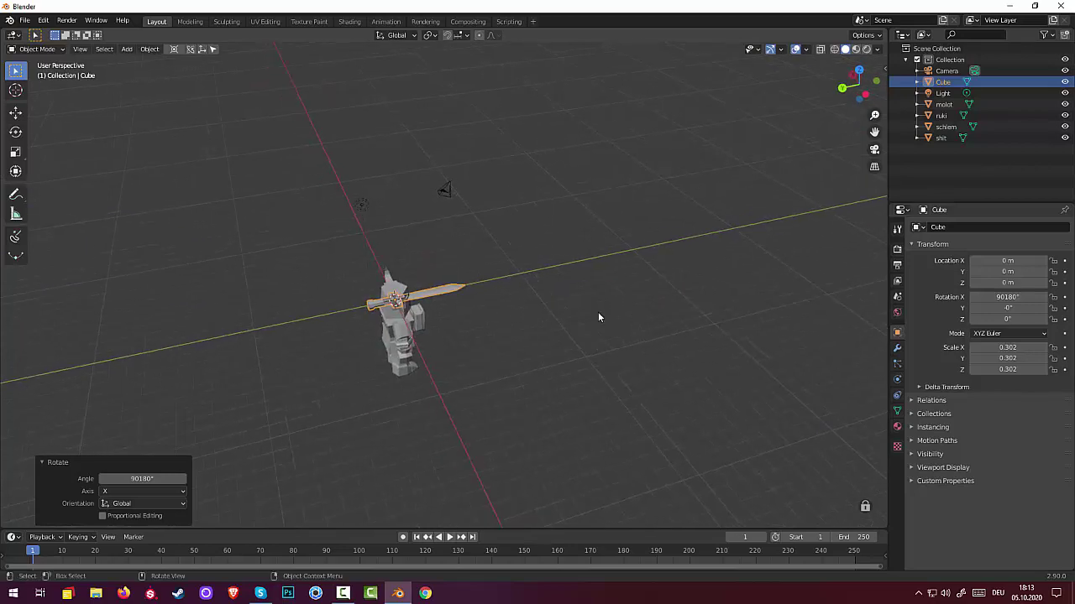
{"action": "mouse_move", "coordinate": [515, 316]}
{"action": "middle_mouse_down"}
{"action": "mouse_move", "coordinate": [456, 300]}
{"action": "mouse_move", "coordinate": [468, 307]}
{"action": "middle_mouse_up"}
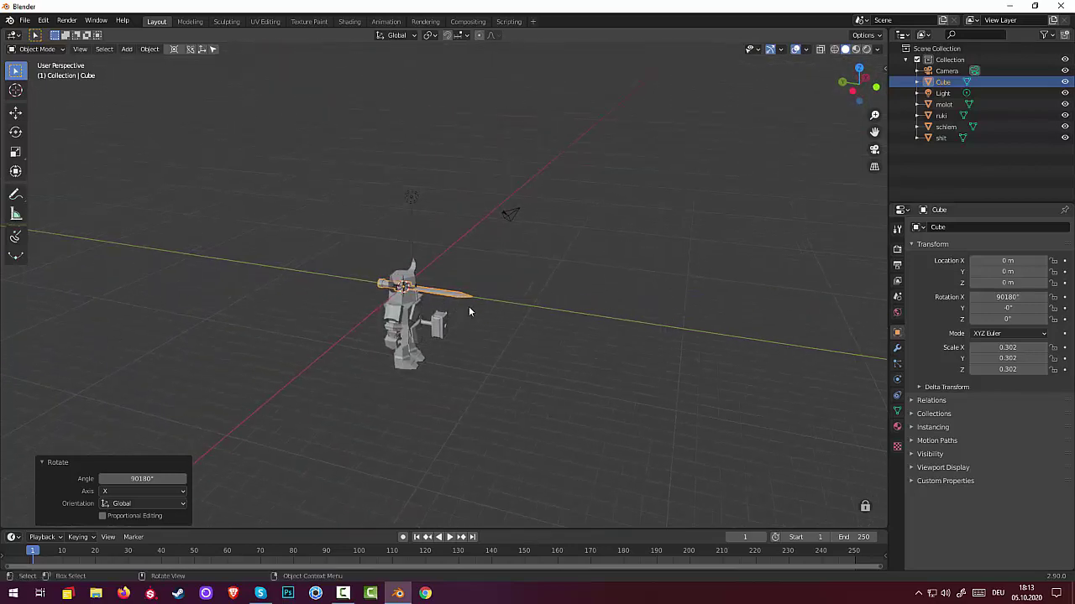
{"action": "key", "text": "KP_3"}
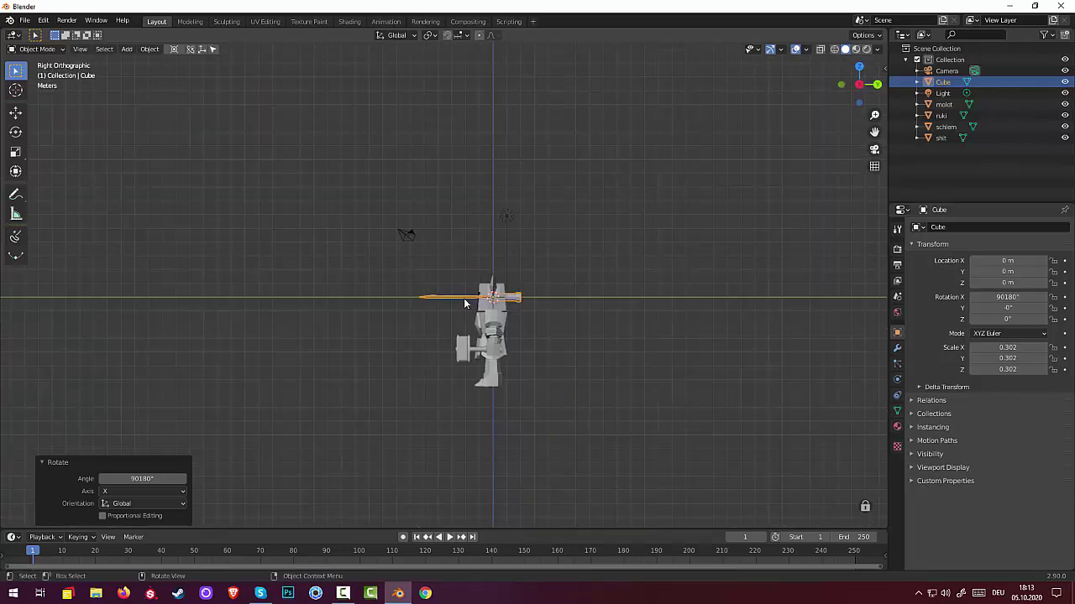
In the opposite side view, lower the sword along Z to -3.8604 m.
{"action": "key", "text": "ctrl+KP_3"}
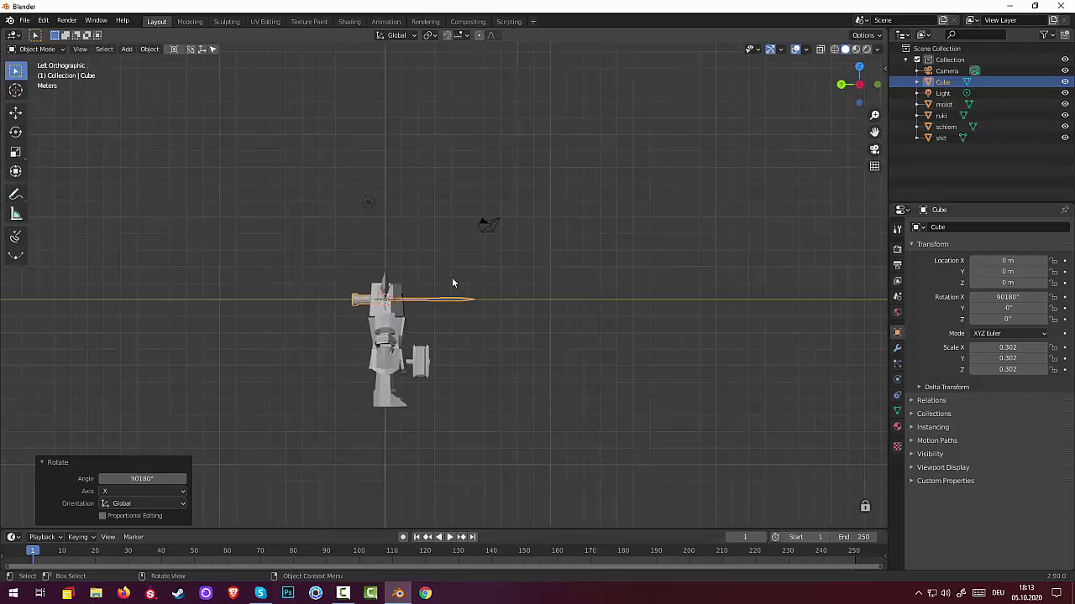
{"action": "key", "text": "g"}
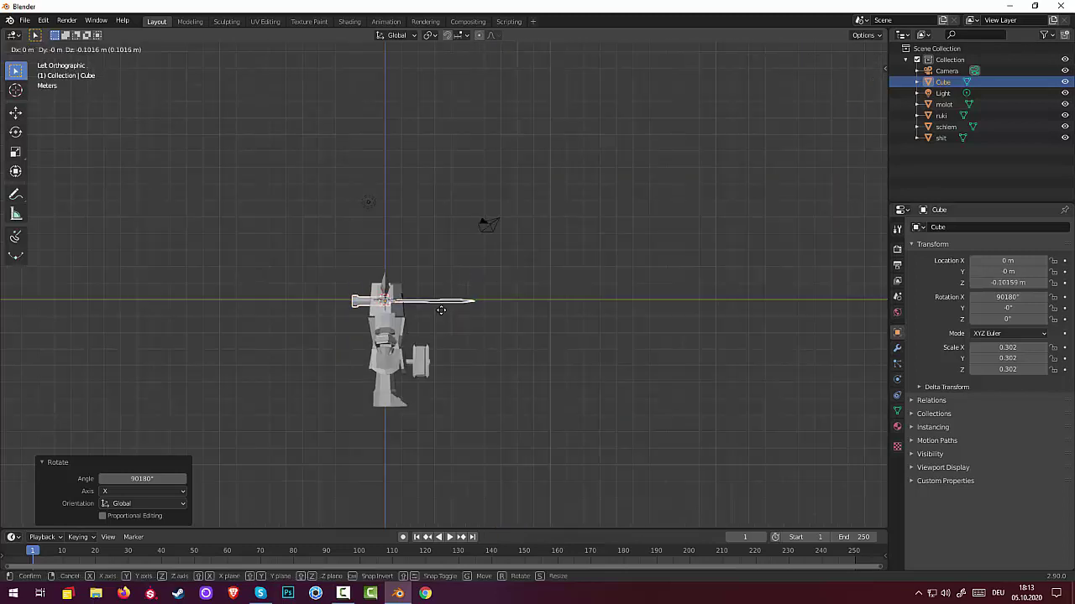
{"action": "key", "text": "z"}
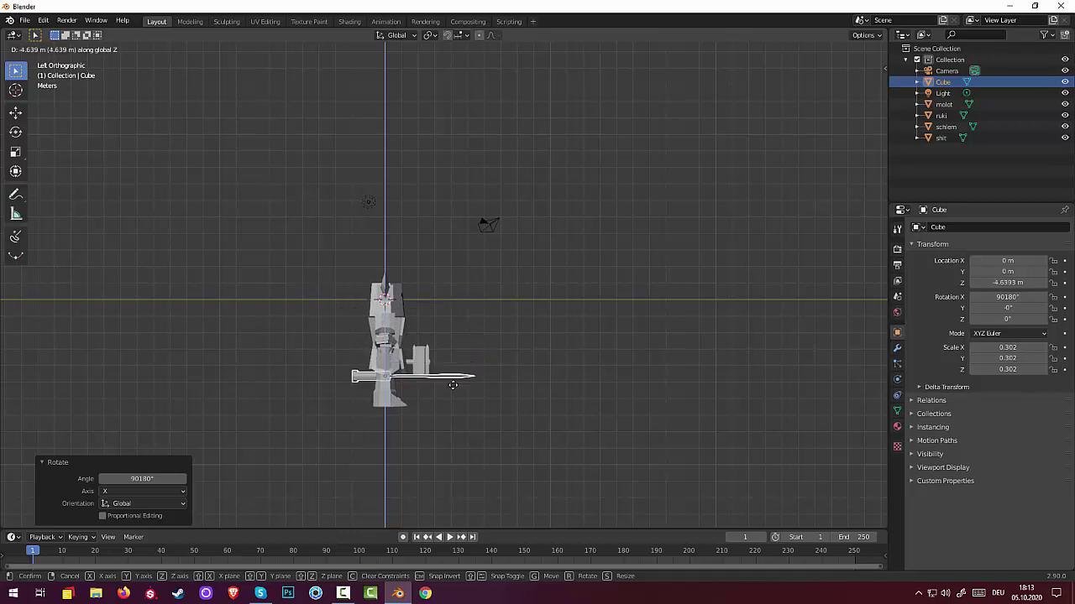
{"action": "left_click", "coordinate": [462, 371]}
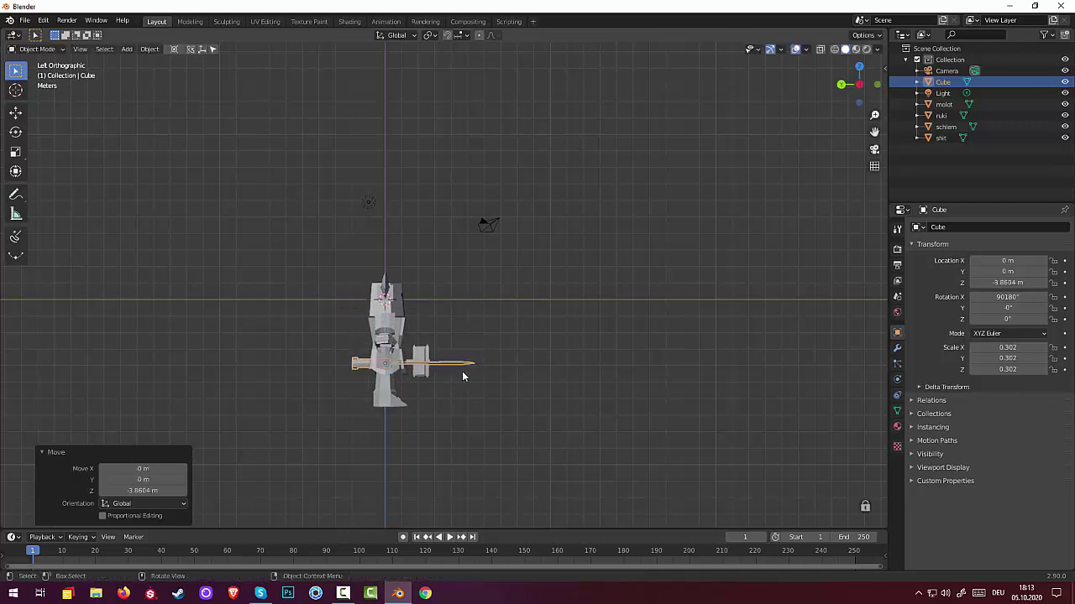
{"action": "scroll", "coordinate": [455, 374], "scroll_direction": "up", "scroll_amount": 1}
{"action": "scroll", "coordinate": [451, 379], "scroll_direction": "up", "scroll_amount": 1}
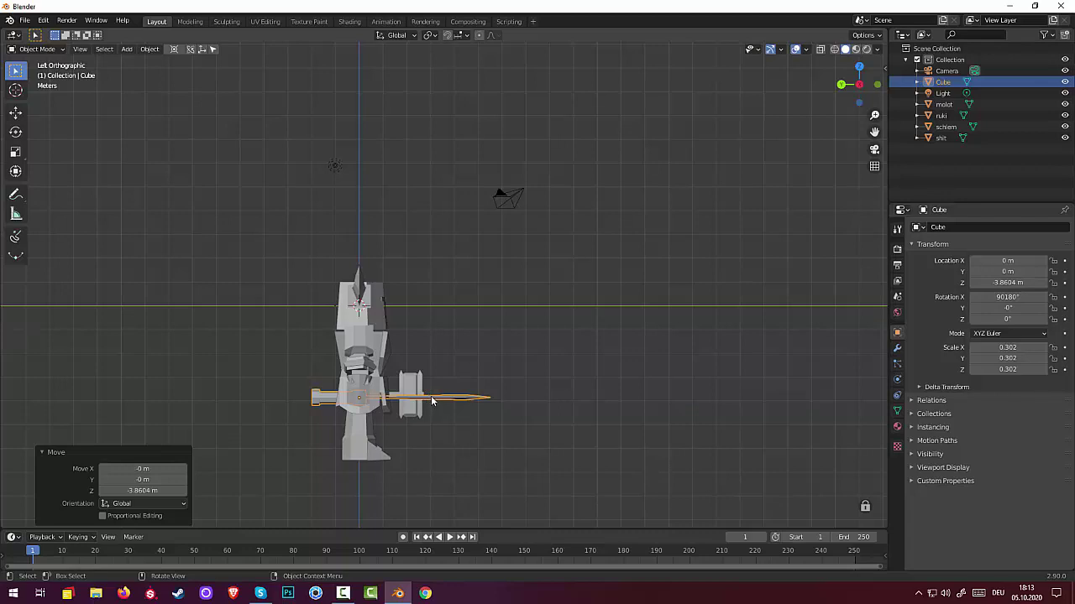
Shift the sword along Y to -1.1053 m and deselect it.
{"action": "key", "text": "g"}
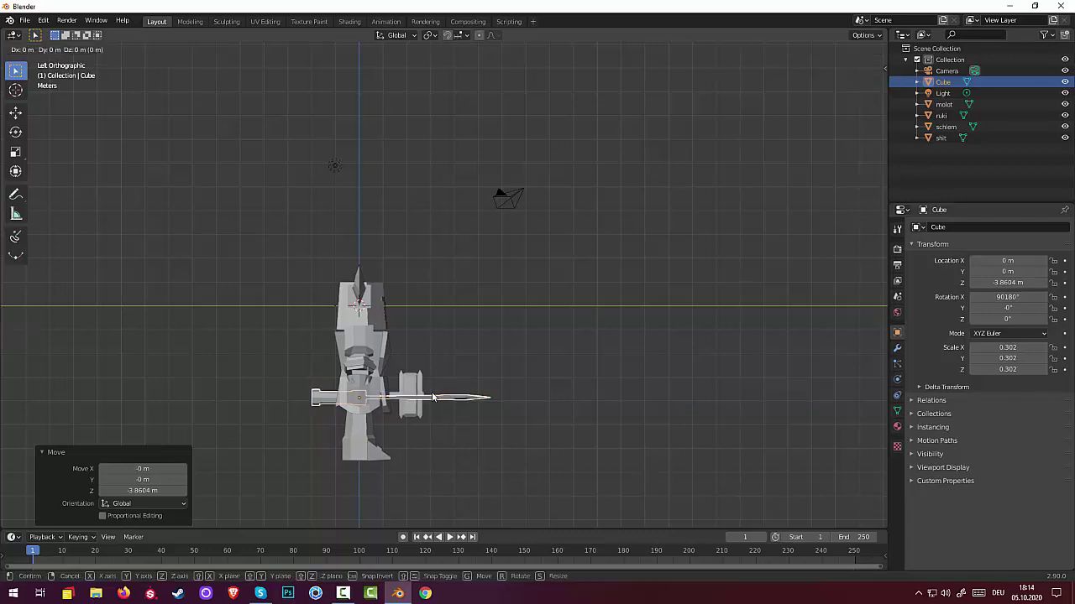
{"action": "key", "text": "y"}
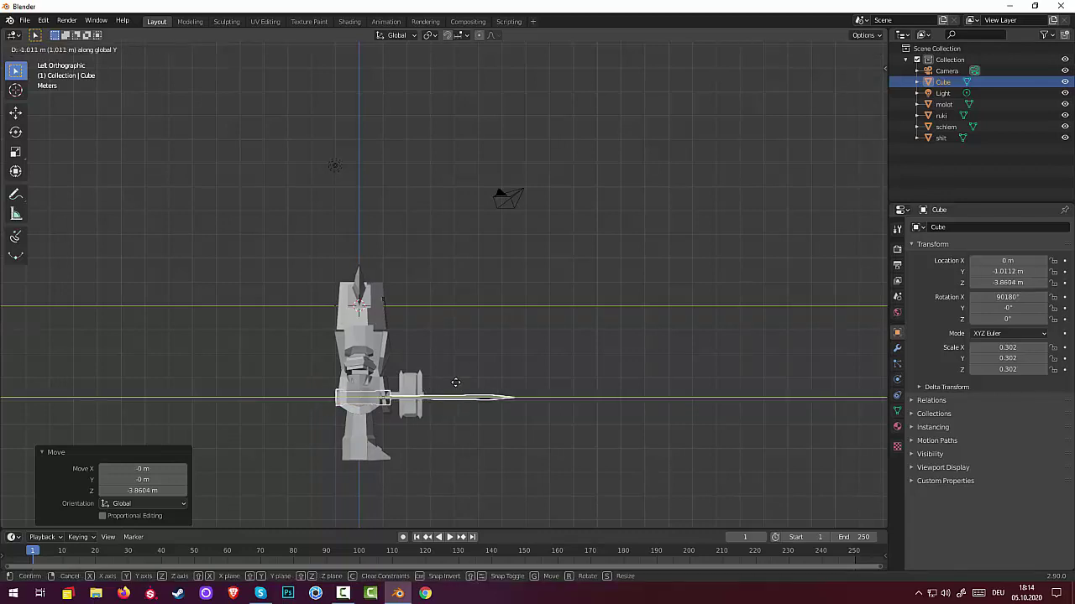
{"action": "left_click", "coordinate": [459, 411]}
{"action": "left_click", "coordinate": [459, 412]}
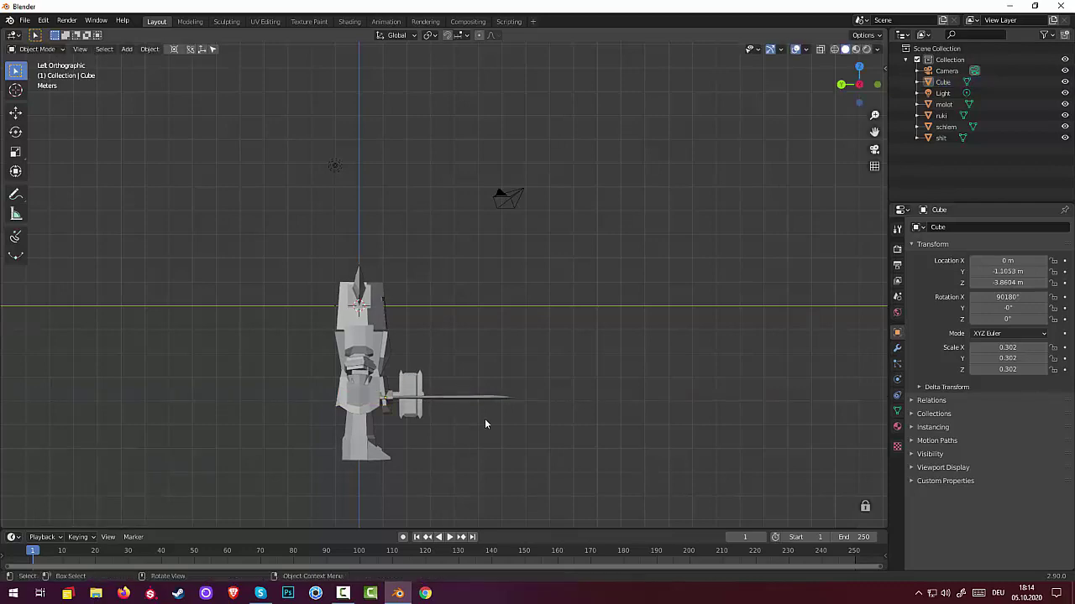
{"action": "mouse_move", "coordinate": [484, 420]}
{"action": "middle_mouse_down"}
{"action": "mouse_move", "coordinate": [444, 472]}
{"action": "mouse_move", "coordinate": [459, 411]}
{"action": "mouse_move", "coordinate": [470, 428]}
{"action": "mouse_move", "coordinate": [473, 402]}
{"action": "middle_mouse_up"}
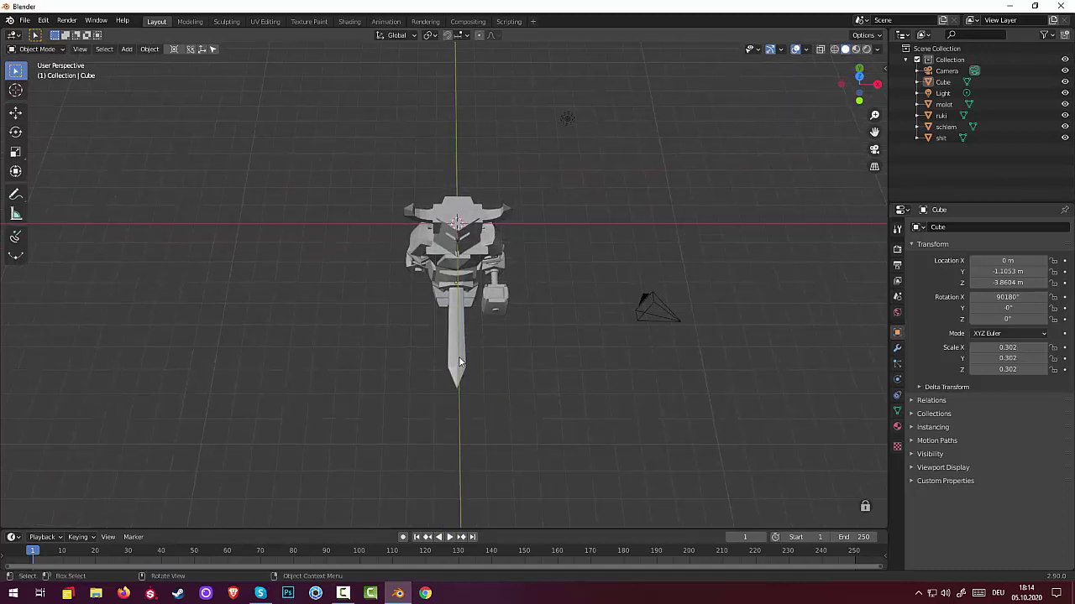
Move the sword along X, shrink it to 0.261 scale and reposition it by the figure.
{"action": "left_click", "coordinate": [458, 361]}
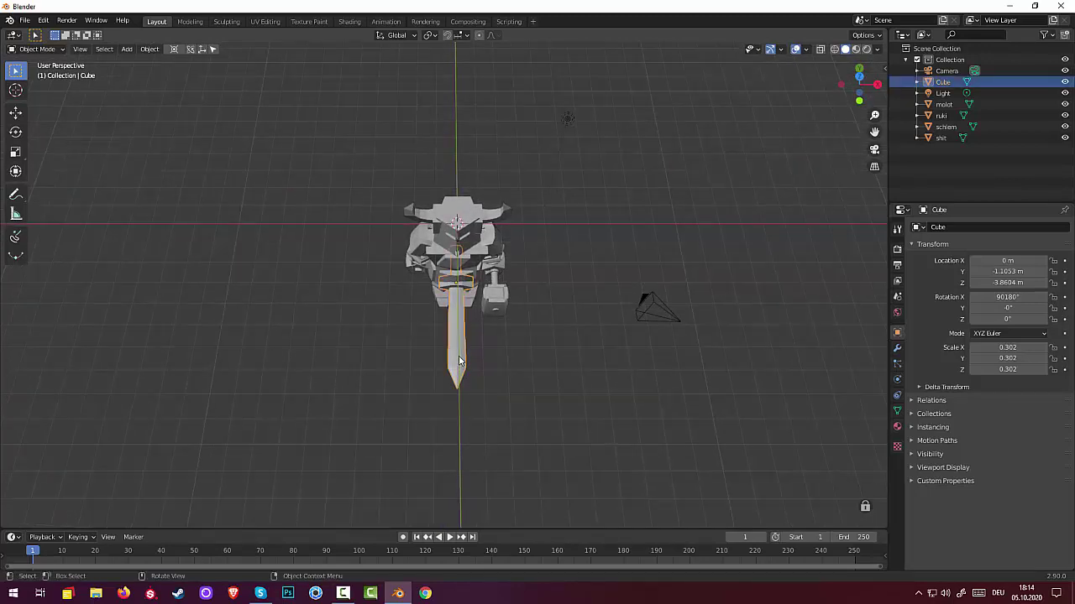
{"action": "key", "text": "g"}
{"action": "key", "text": "x"}
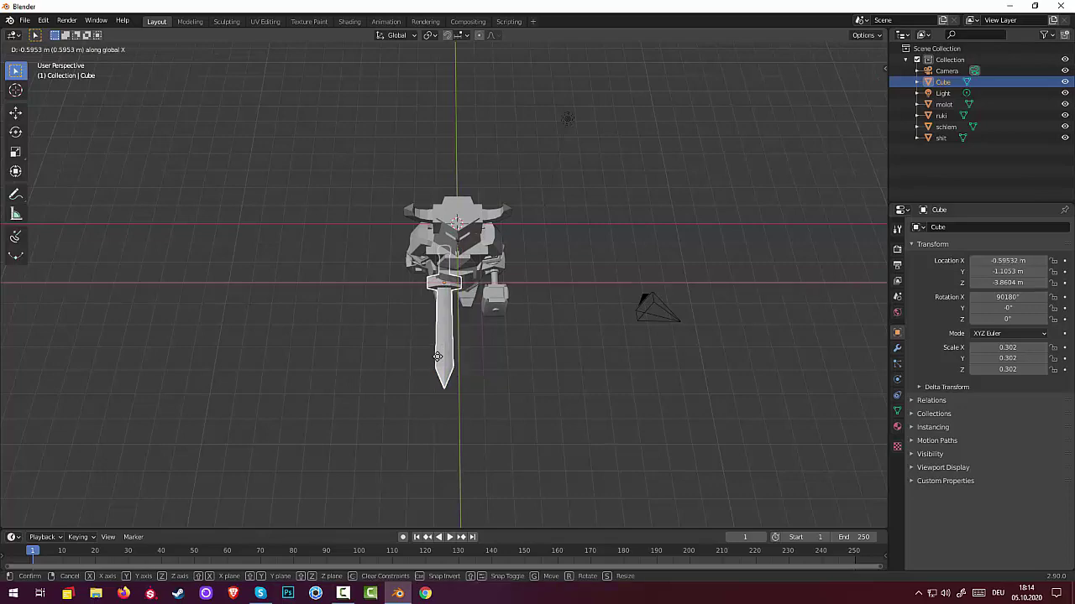
{"action": "left_click", "coordinate": [420, 354]}
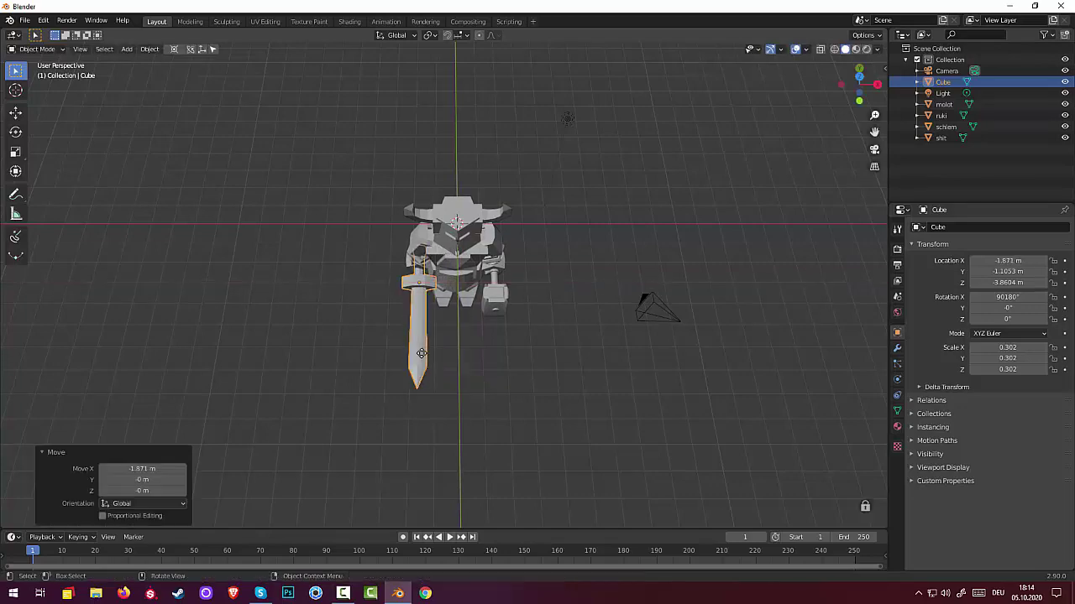
{"action": "middle_click_drag", "start_coordinate": [421, 354], "coordinate": [574, 276]}
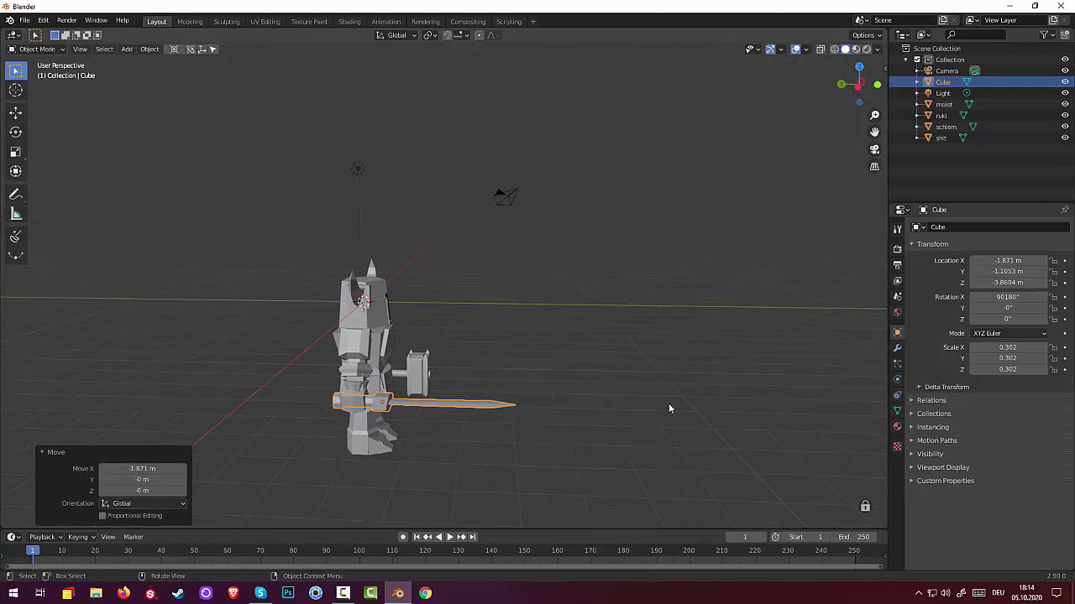
{"action": "key", "text": "s"}
{"action": "left_click", "coordinate": [626, 400]}
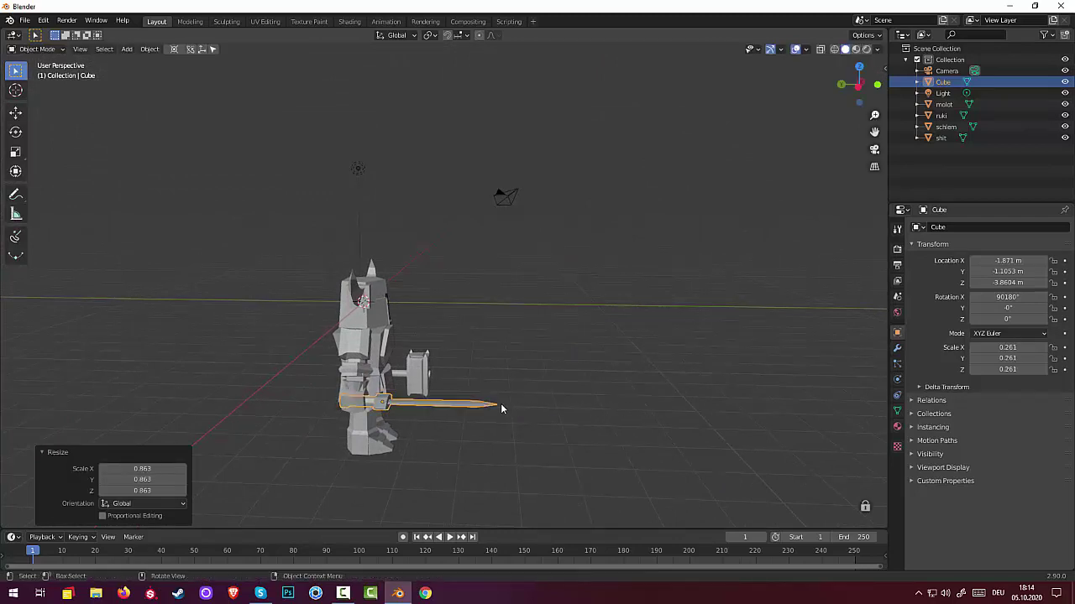
{"action": "middle_click_drag", "start_coordinate": [468, 408], "coordinate": [519, 407]}
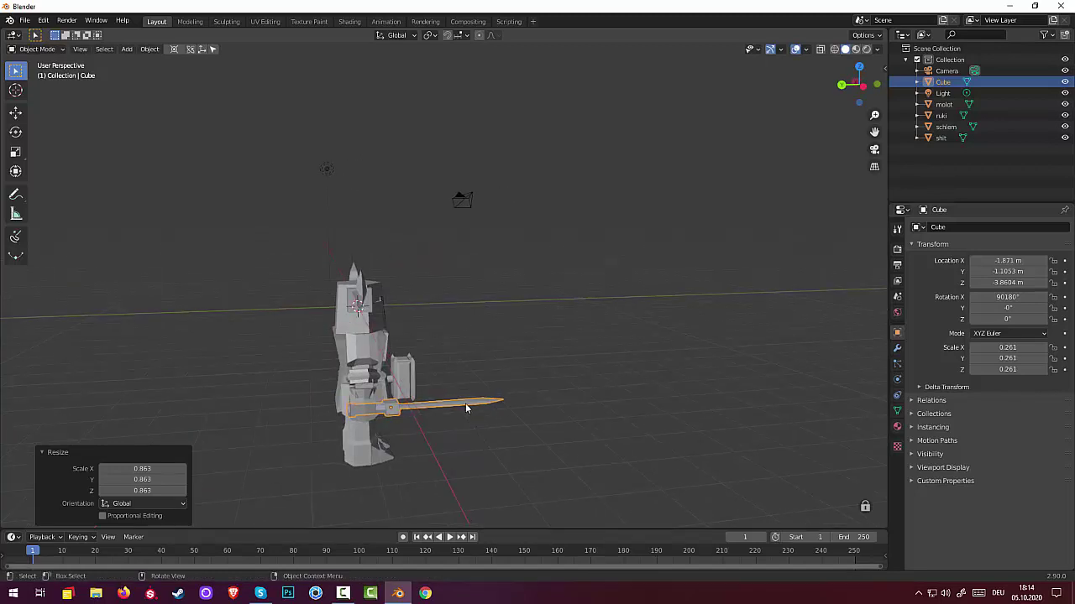
{"action": "key", "text": "g"}
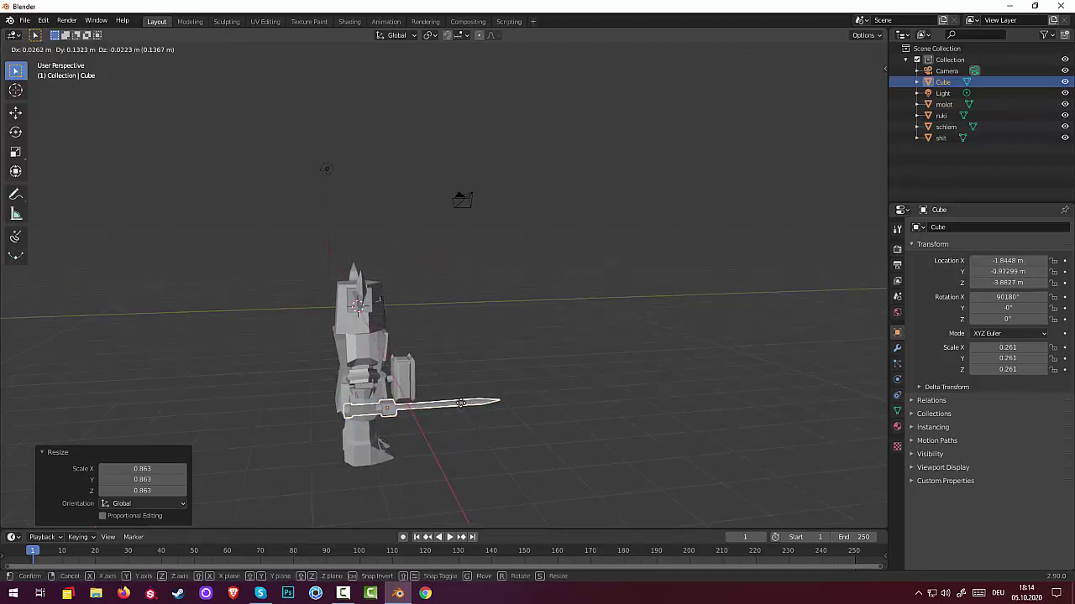
{"action": "left_click", "coordinate": [459, 405]}
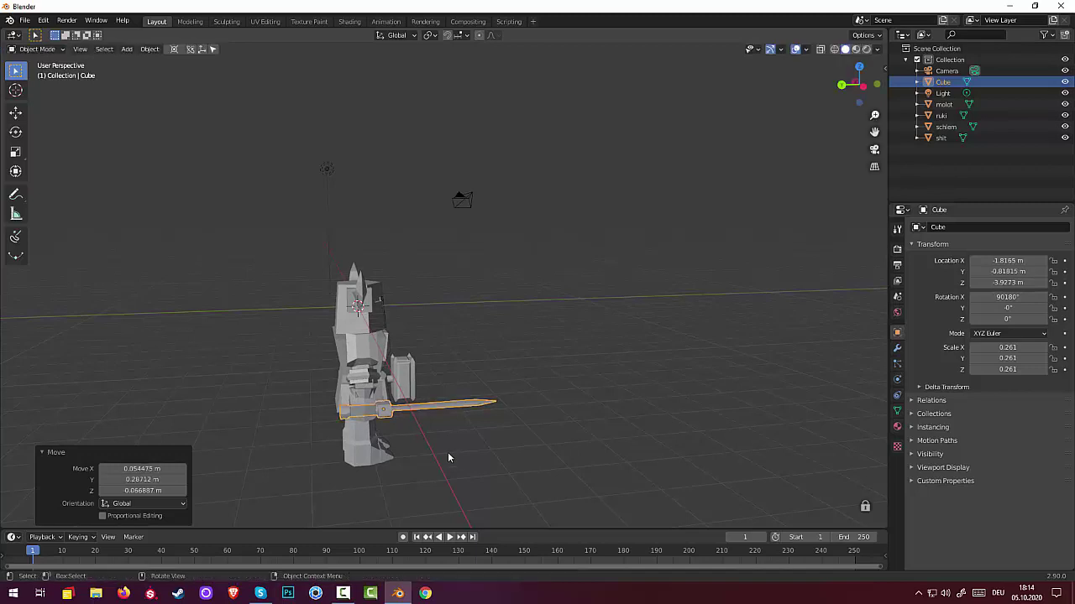
{"action": "left_click", "coordinate": [470, 452]}
{"action": "mouse_move", "coordinate": [592, 452]}
{"action": "middle_mouse_down"}
{"action": "mouse_move", "coordinate": [489, 451]}
{"action": "mouse_move", "coordinate": [478, 420]}
{"action": "middle_mouse_up"}
Delete the hammer molot from the figure.
{"action": "left_click", "coordinate": [476, 369]}
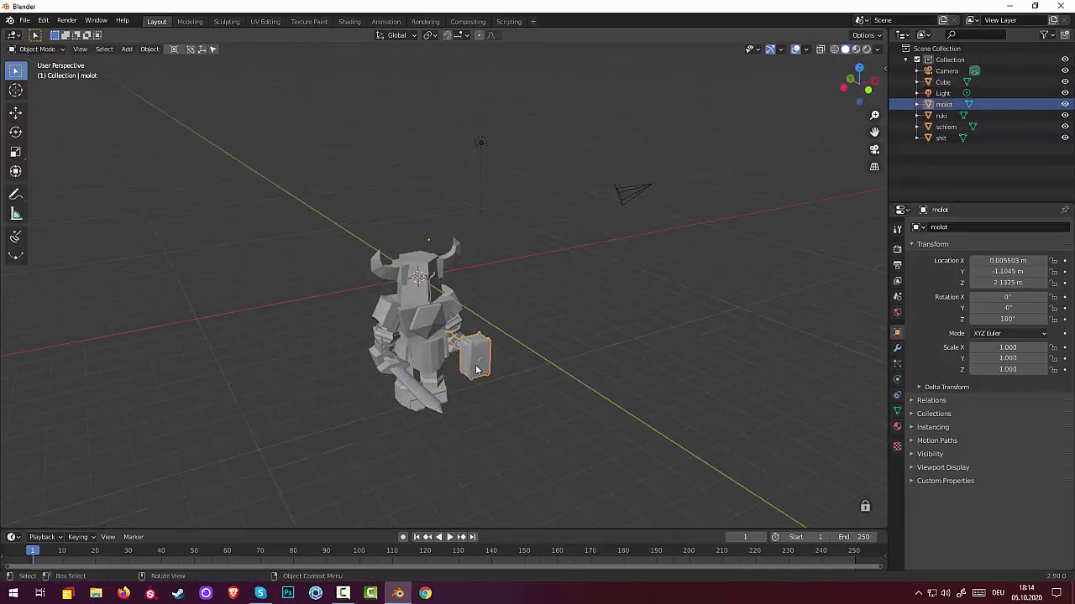
{"action": "key", "text": "Delete"}
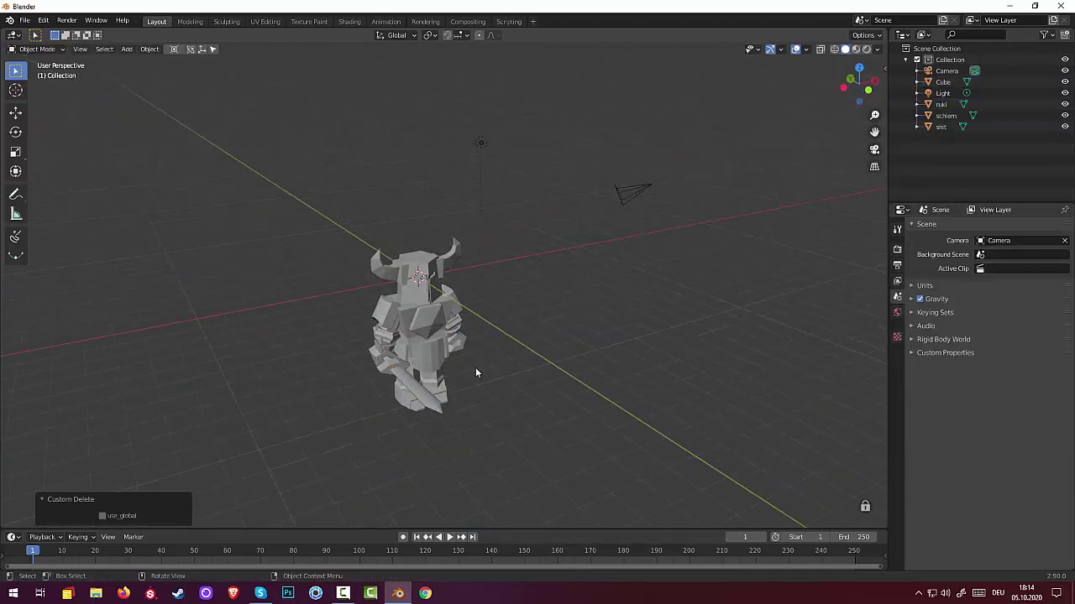
{"action": "mouse_move", "coordinate": [506, 384]}
{"action": "middle_mouse_down"}
{"action": "mouse_move", "coordinate": [461, 418]}
{"action": "mouse_move", "coordinate": [430, 417]}
{"action": "mouse_move", "coordinate": [520, 395]}
{"action": "mouse_move", "coordinate": [542, 378]}
{"action": "middle_mouse_up"}
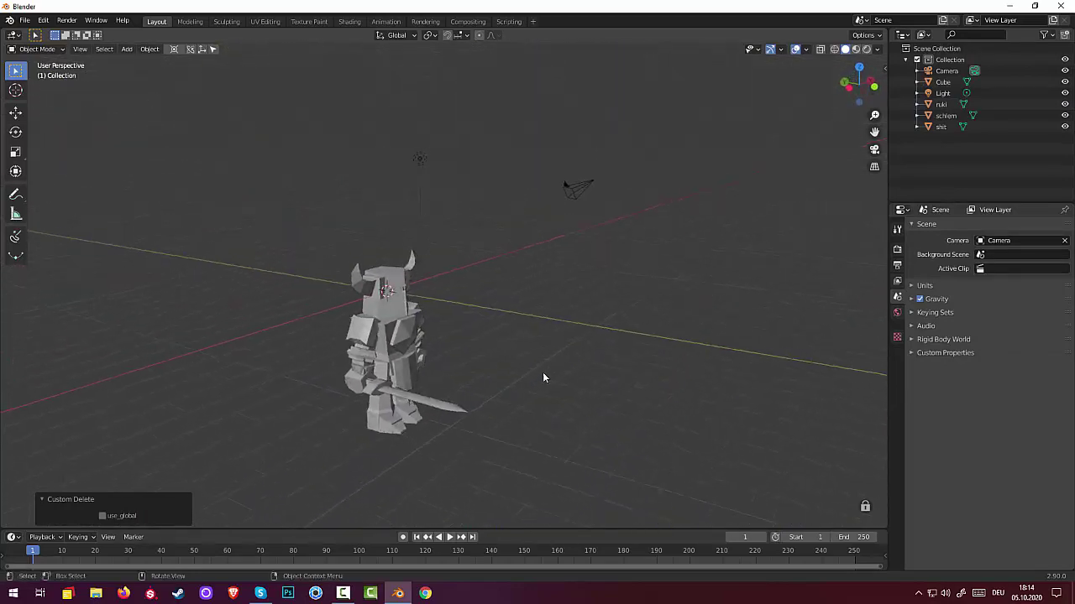
{"action": "scroll", "coordinate": [365, 413], "scroll_direction": "up", "scroll_amount": 1}
Nudge the sword into the figure's hand.
{"action": "left_click", "coordinate": [363, 409]}
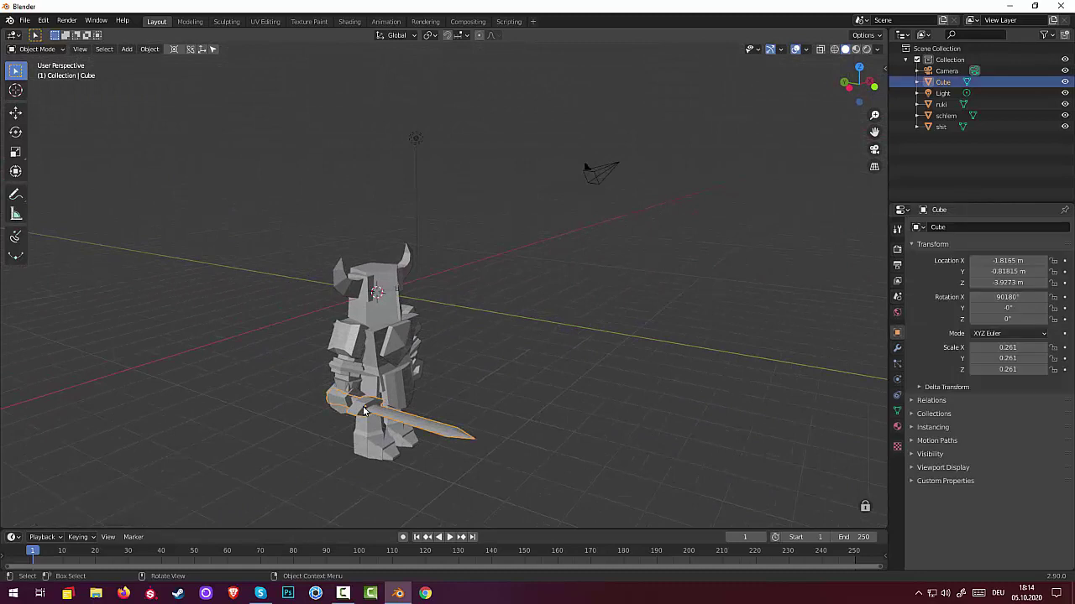
{"action": "key", "text": "g"}
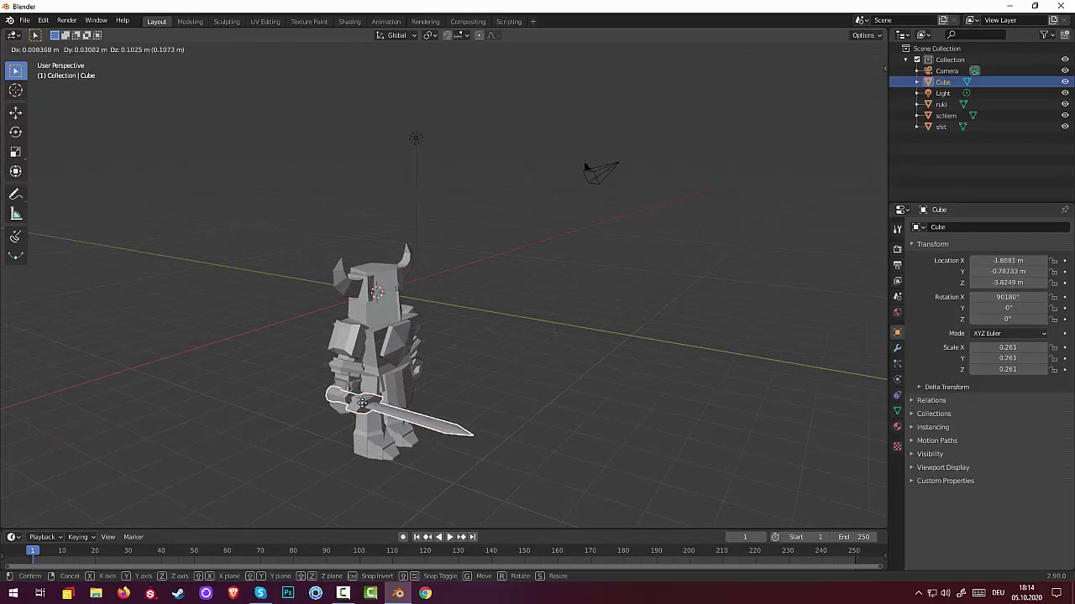
{"action": "left_click", "coordinate": [361, 404]}
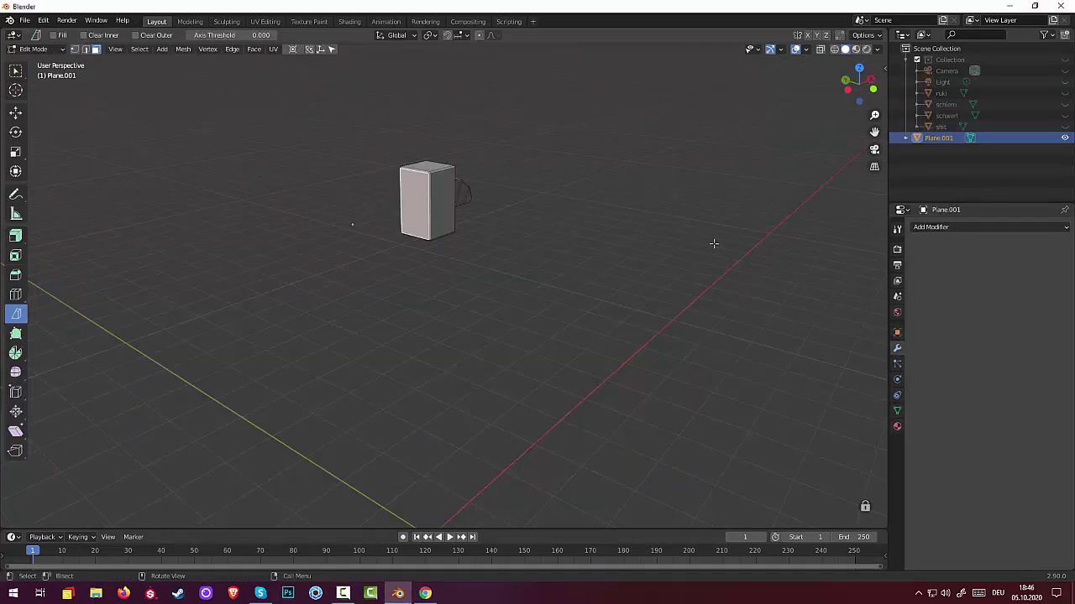
Inset the cube's side face by 0.1503 m and extrude it 0.27002 m outward.
{"action": "key", "text": "i"}
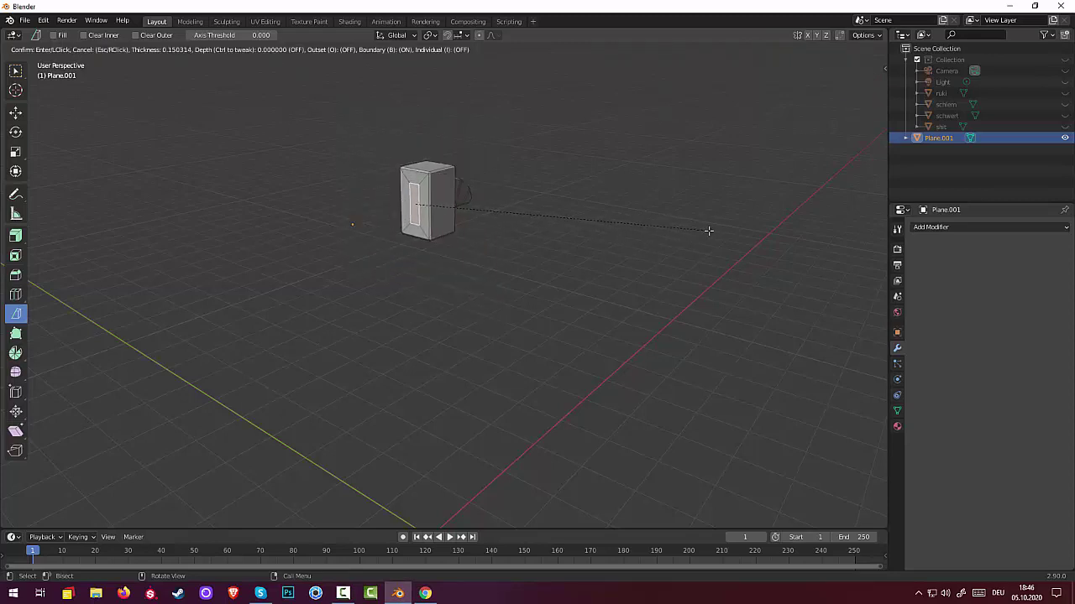
{"action": "left_click", "coordinate": [709, 230]}
{"action": "mouse_move", "coordinate": [664, 252]}
{"action": "middle_mouse_down"}
{"action": "mouse_move", "coordinate": [643, 278]}
{"action": "mouse_move", "coordinate": [586, 240]}
{"action": "middle_mouse_up"}
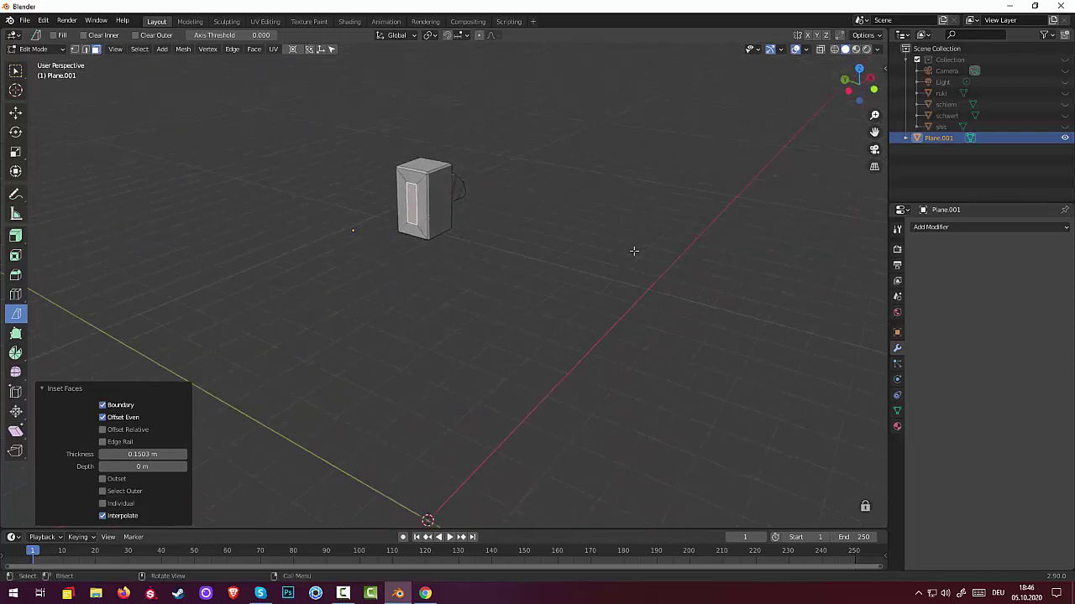
{"action": "key", "text": "e"}
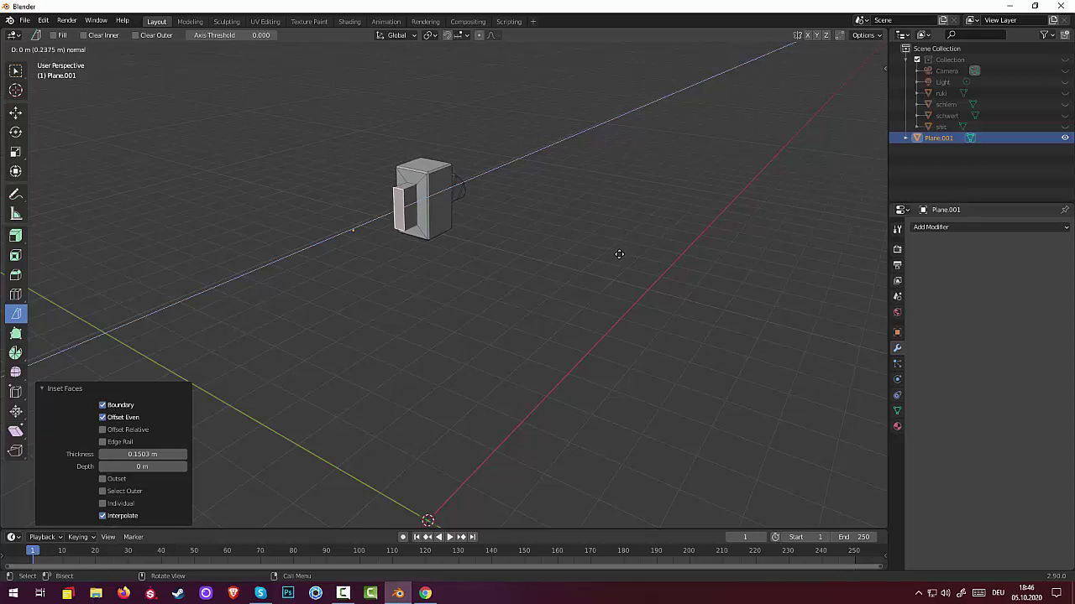
{"action": "left_click", "coordinate": [619, 254]}
{"action": "middle_click_drag", "start_coordinate": [619, 250], "coordinate": [552, 232]}
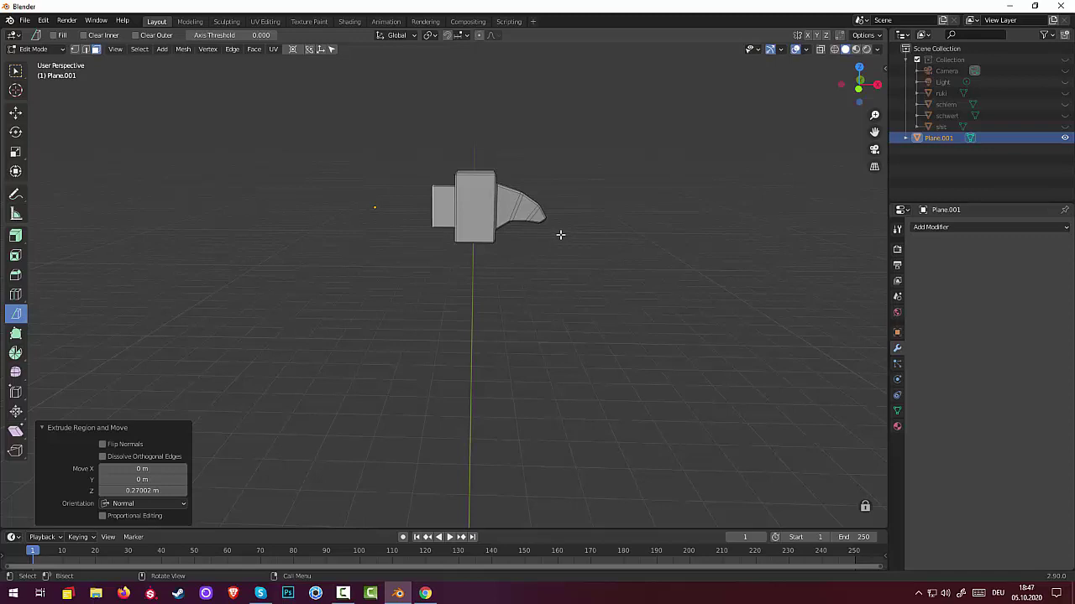
Extrude the end face further out and enlarge it to scale 1.442.
{"action": "key", "text": "e"}
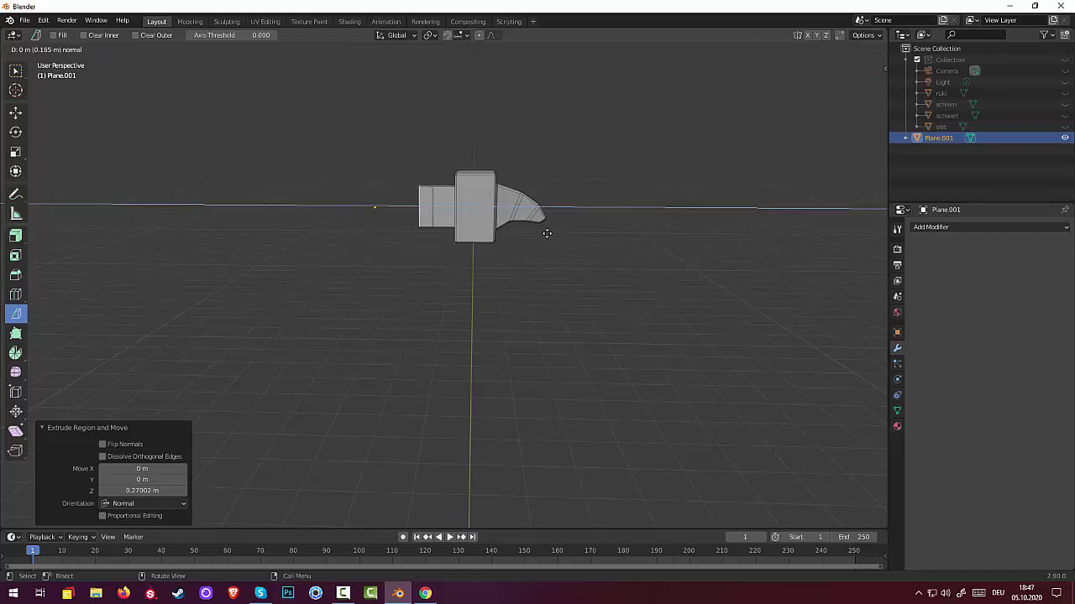
{"action": "left_click", "coordinate": [546, 233]}
{"action": "key", "text": "s"}
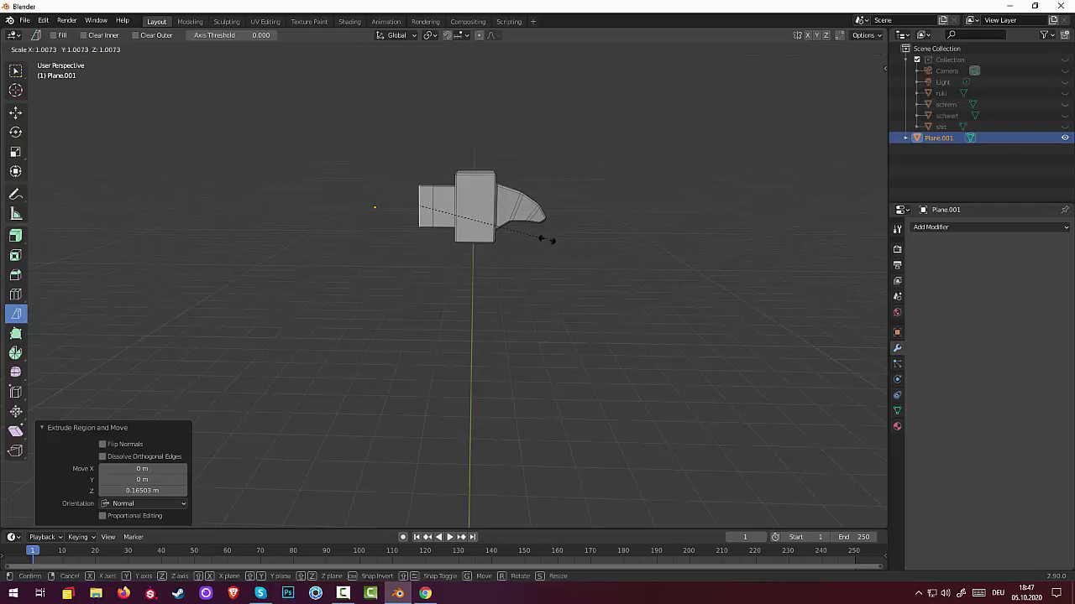
{"action": "left_click", "coordinate": [603, 231]}
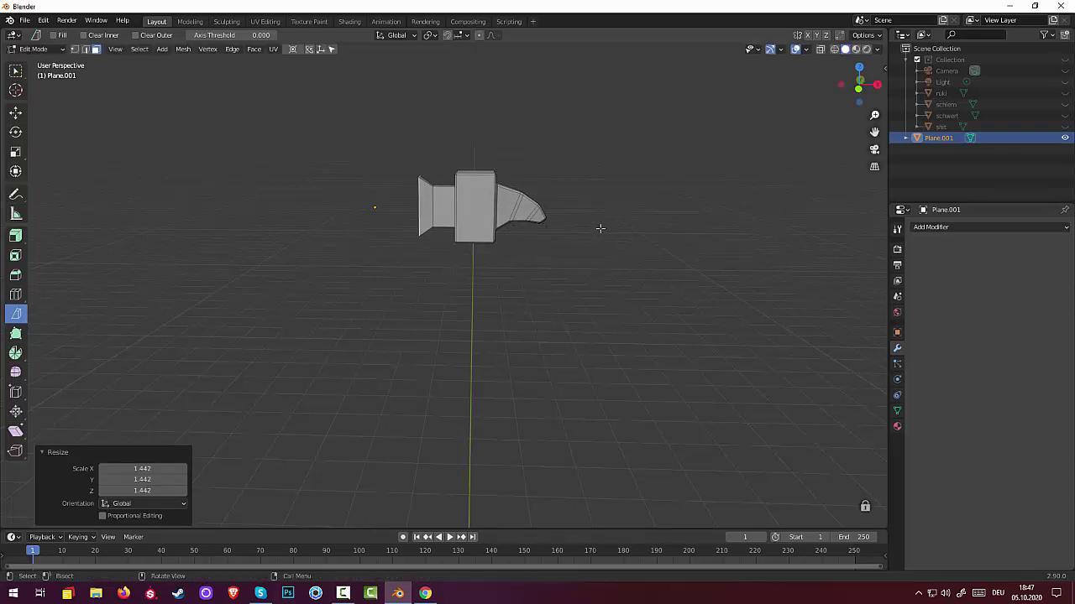
{"action": "mouse_move", "coordinate": [626, 216]}
{"action": "middle_mouse_down"}
{"action": "mouse_move", "coordinate": [696, 216]}
{"action": "mouse_move", "coordinate": [654, 208]}
{"action": "middle_mouse_up"}
In Front view, extrude the end face further left and flare it to scale 3.077.
{"action": "key", "text": "KP_1"}
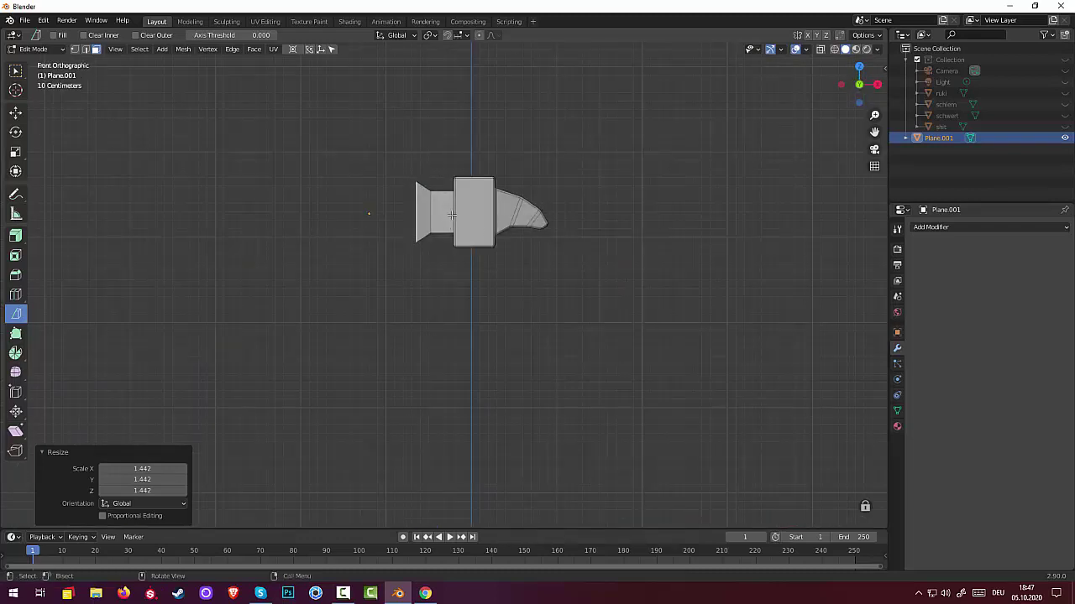
{"action": "key", "text": "e"}
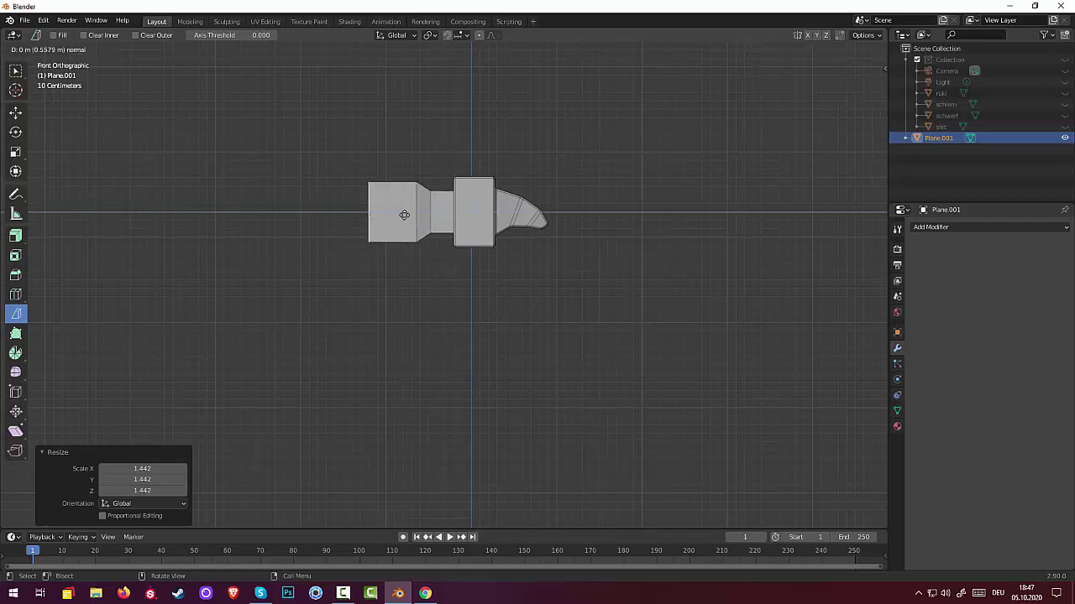
{"action": "left_click", "coordinate": [401, 216]}
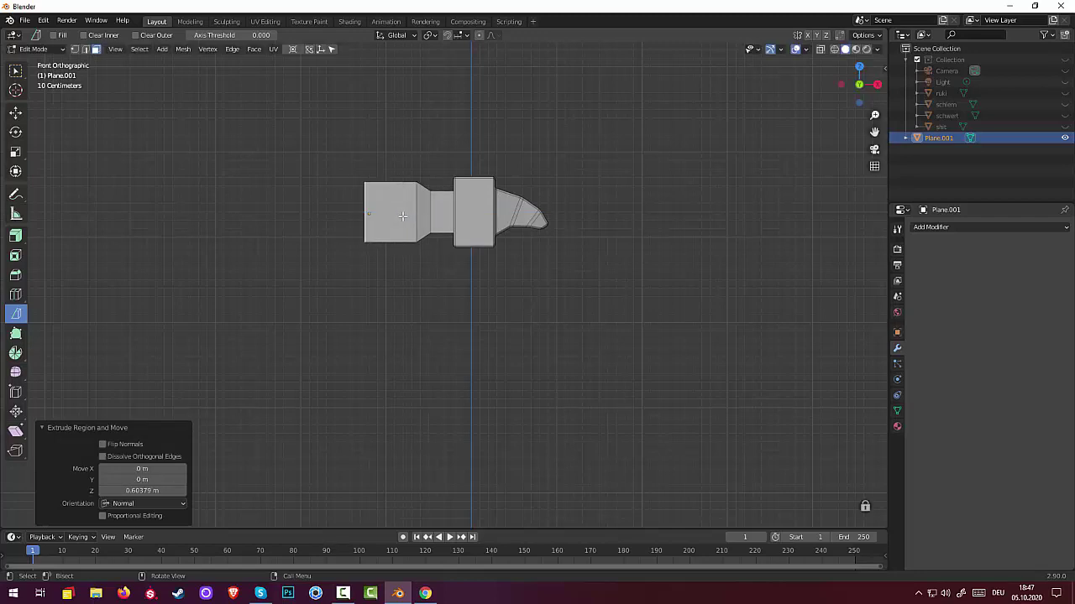
{"action": "key", "text": "s"}
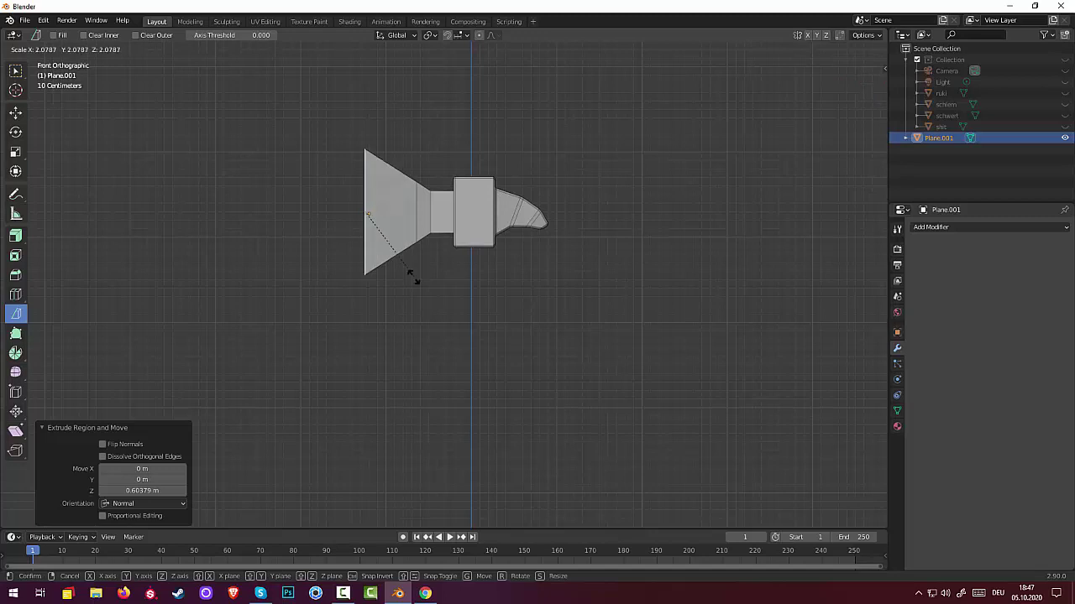
{"action": "left_click", "coordinate": [417, 319]}
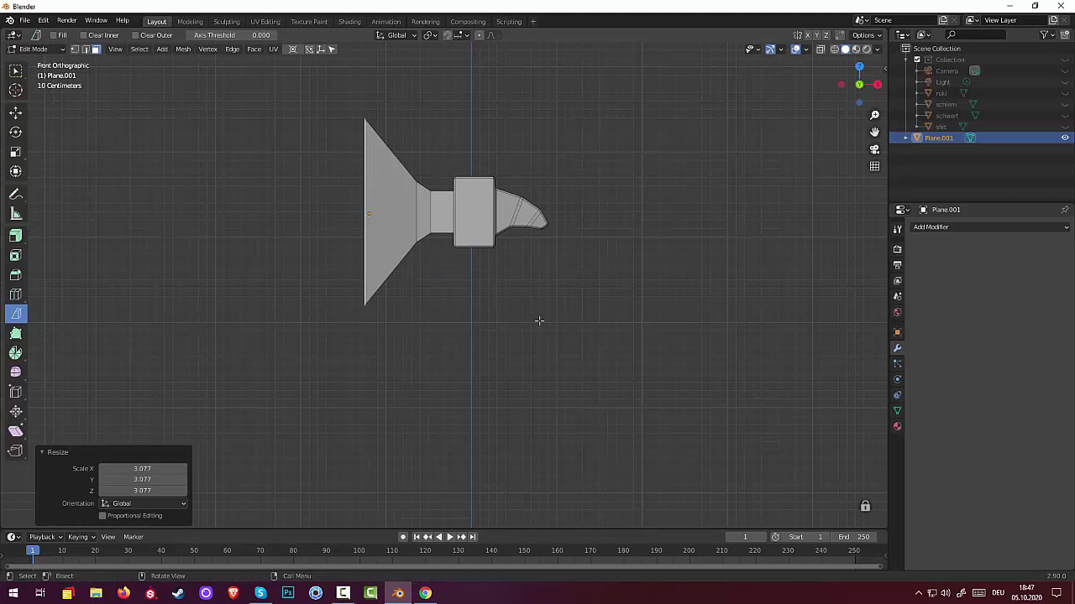
Try tilting the blade face -10.4° and scaling it 1.188, then undo the last change.
{"action": "key", "text": "r"}
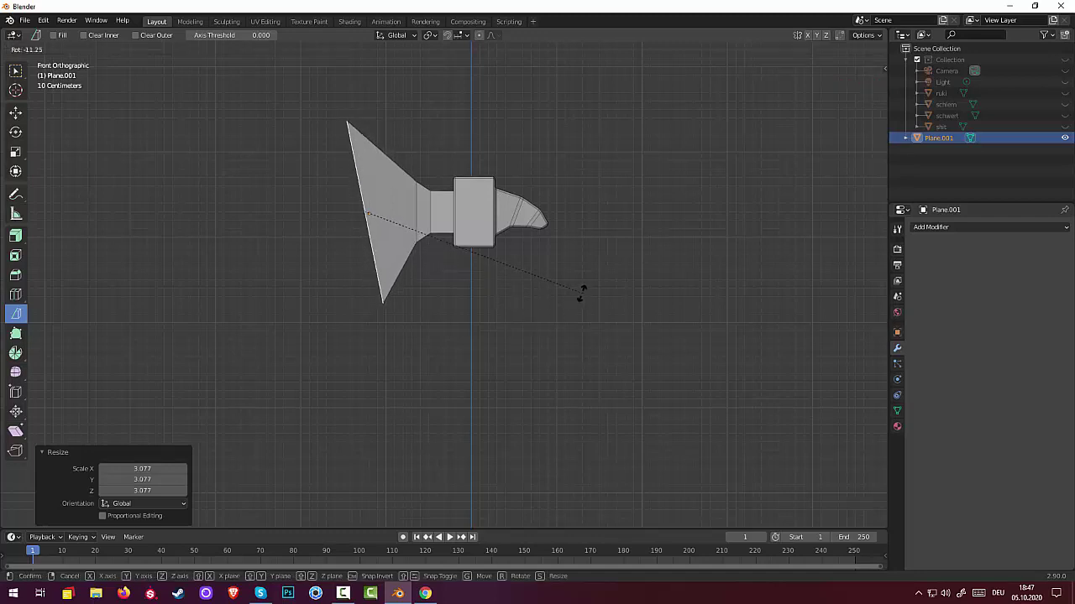
{"action": "left_click", "coordinate": [578, 294]}
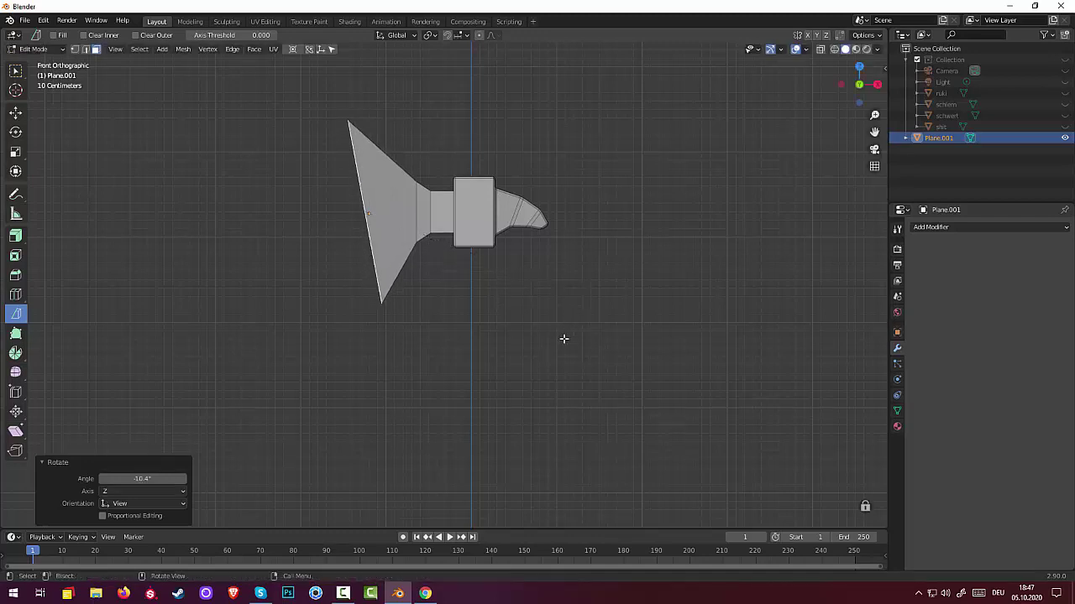
{"action": "key", "text": "s"}
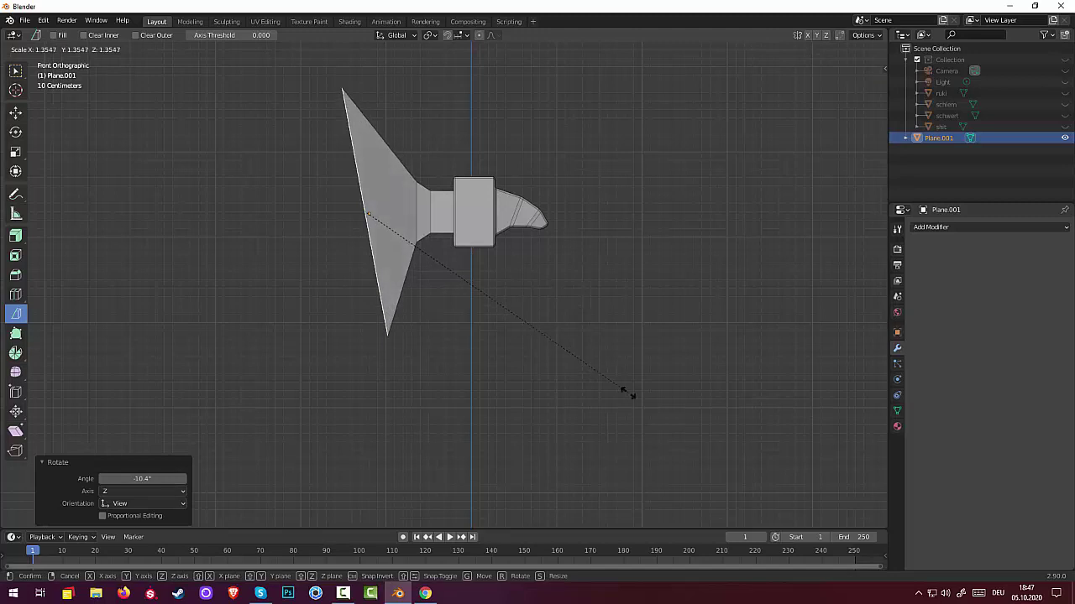
{"action": "left_click", "coordinate": [596, 371]}
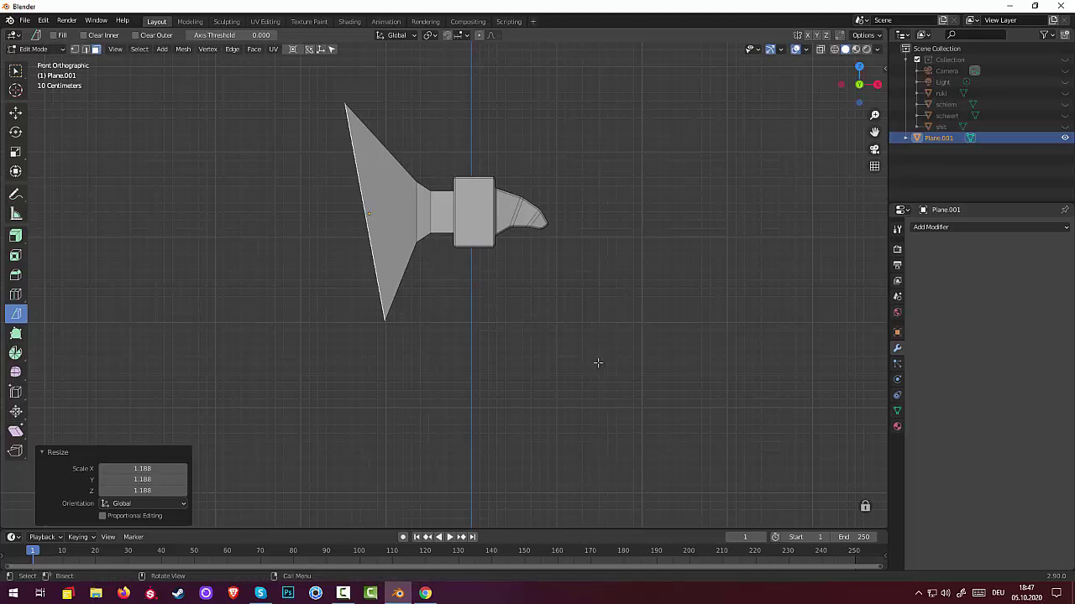
{"action": "key", "text": "ctrl"}
{"action": "key", "text": "ctrl+z"}
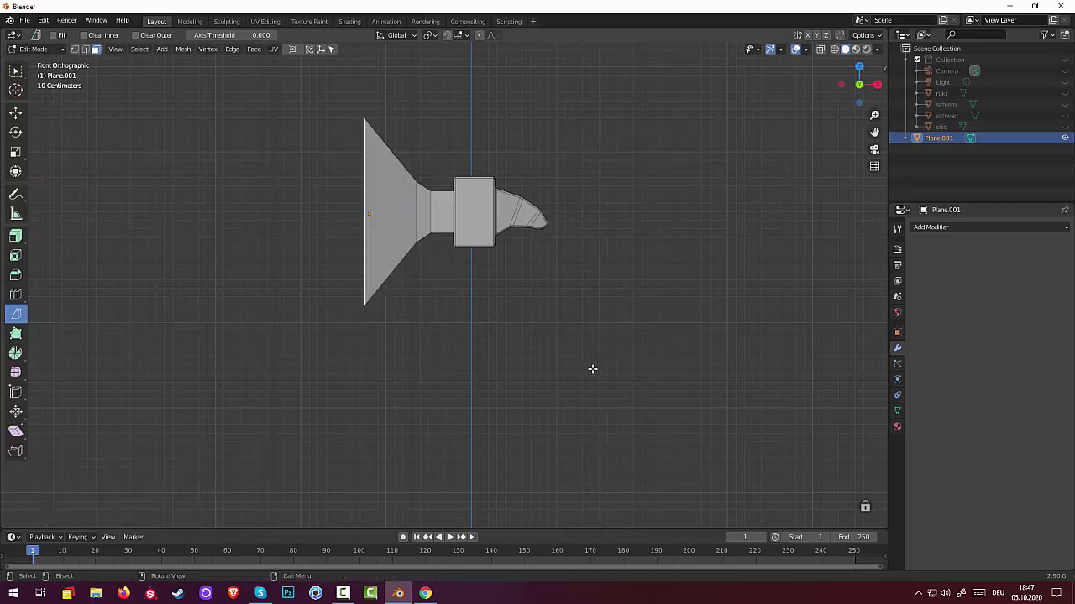
Select the wide blade face and squash it along Y to about 0.08 into a thin sheet.
{"action": "left_click", "coordinate": [382, 337]}
{"action": "mouse_move", "coordinate": [382, 336]}
{"action": "middle_mouse_down"}
{"action": "mouse_move", "coordinate": [555, 430]}
{"action": "mouse_move", "coordinate": [537, 427]}
{"action": "mouse_move", "coordinate": [516, 398]}
{"action": "middle_mouse_up"}
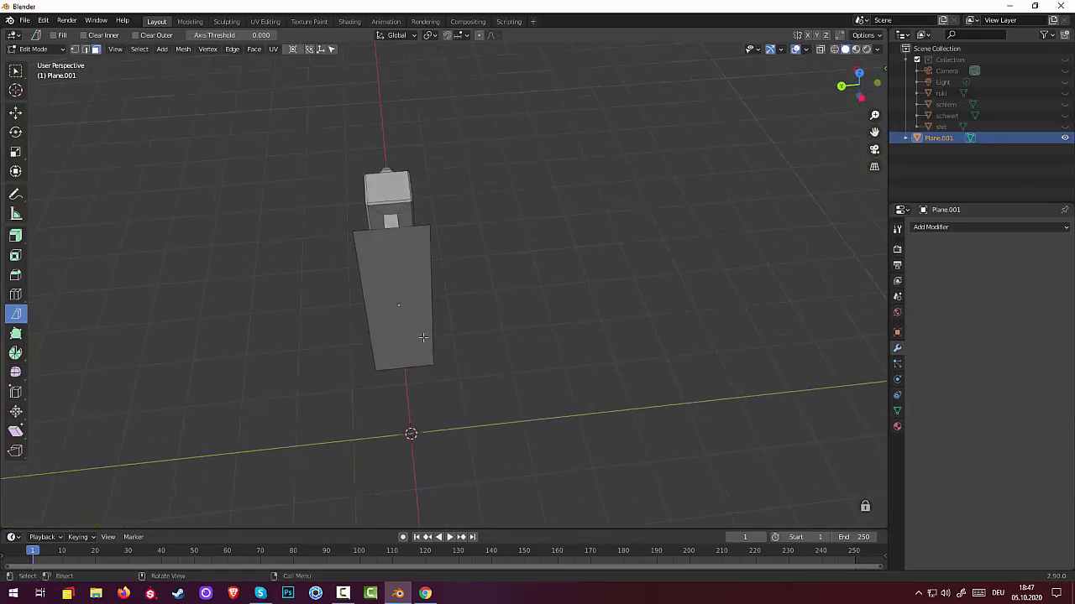
{"action": "left_click", "coordinate": [421, 328]}
{"action": "mouse_move", "coordinate": [453, 333]}
{"action": "middle_mouse_down"}
{"action": "mouse_move", "coordinate": [377, 335]}
{"action": "mouse_move", "coordinate": [415, 346]}
{"action": "mouse_move", "coordinate": [456, 336]}
{"action": "middle_mouse_up"}
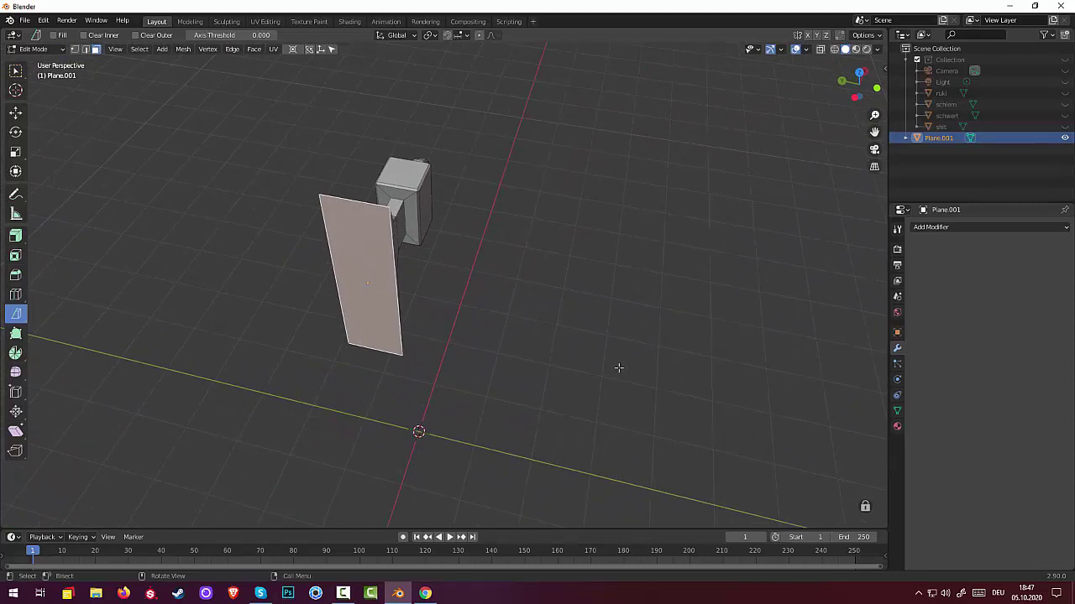
{"action": "key", "text": "s"}
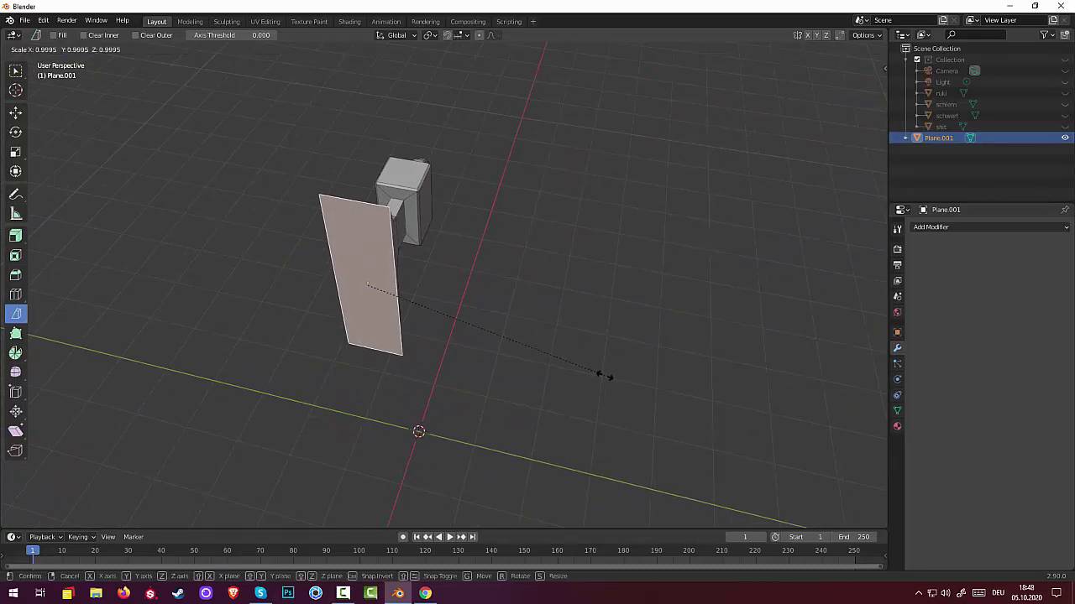
{"action": "key", "text": "y"}
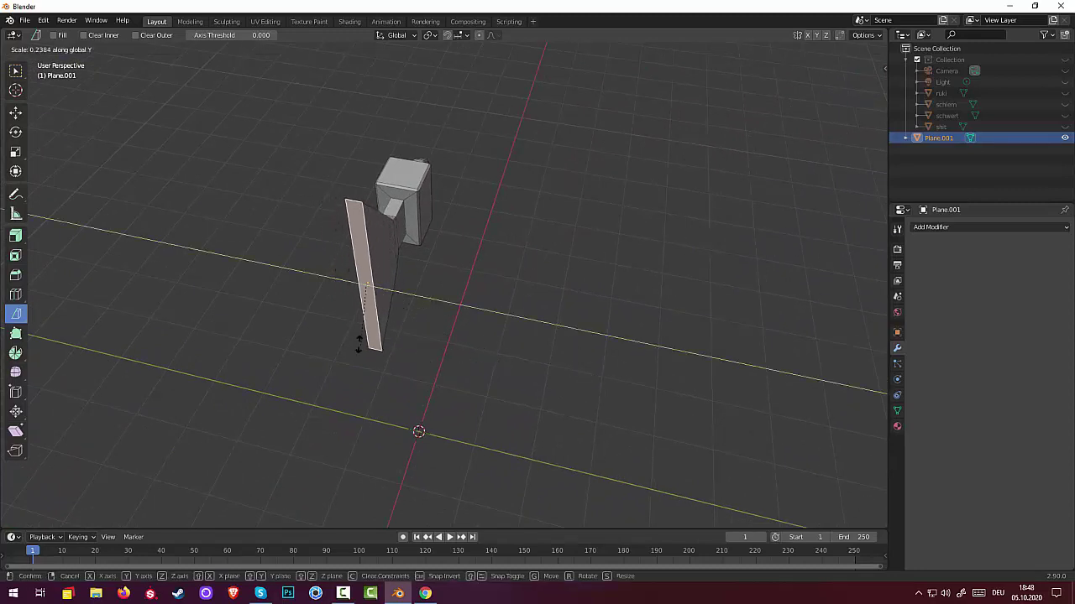
{"action": "left_click", "coordinate": [374, 299]}
{"action": "mouse_move", "coordinate": [537, 328]}
{"action": "middle_mouse_down"}
{"action": "mouse_move", "coordinate": [510, 379]}
{"action": "mouse_move", "coordinate": [481, 394]}
{"action": "mouse_move", "coordinate": [424, 271]}
{"action": "mouse_move", "coordinate": [428, 281]}
{"action": "mouse_move", "coordinate": [392, 244]}
{"action": "middle_mouse_up"}
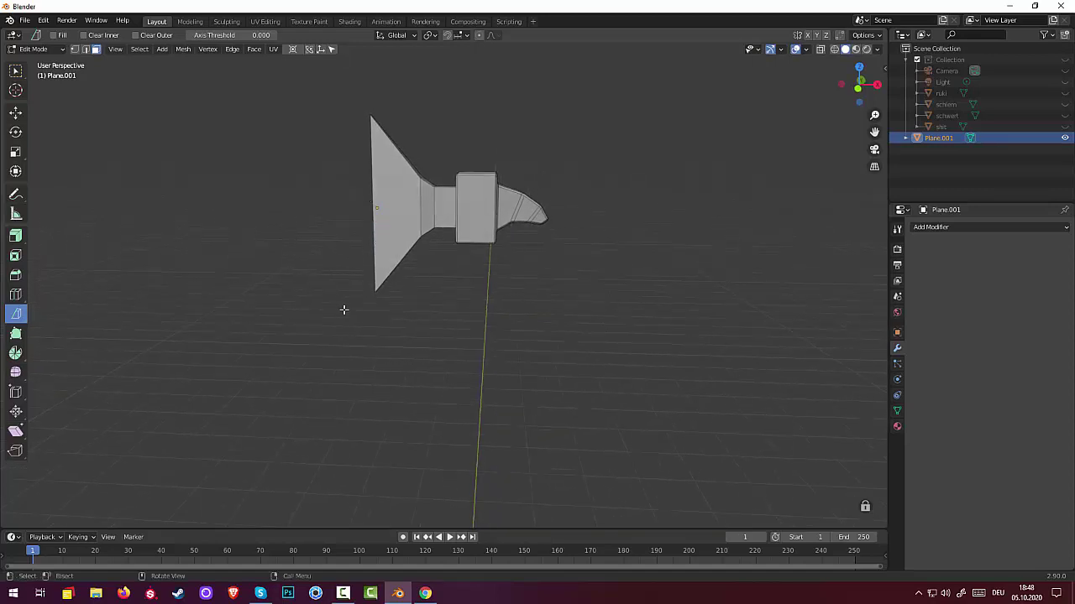
Select the blade face and add a centred loop cut across the model.
{"action": "left_click", "coordinate": [375, 192]}
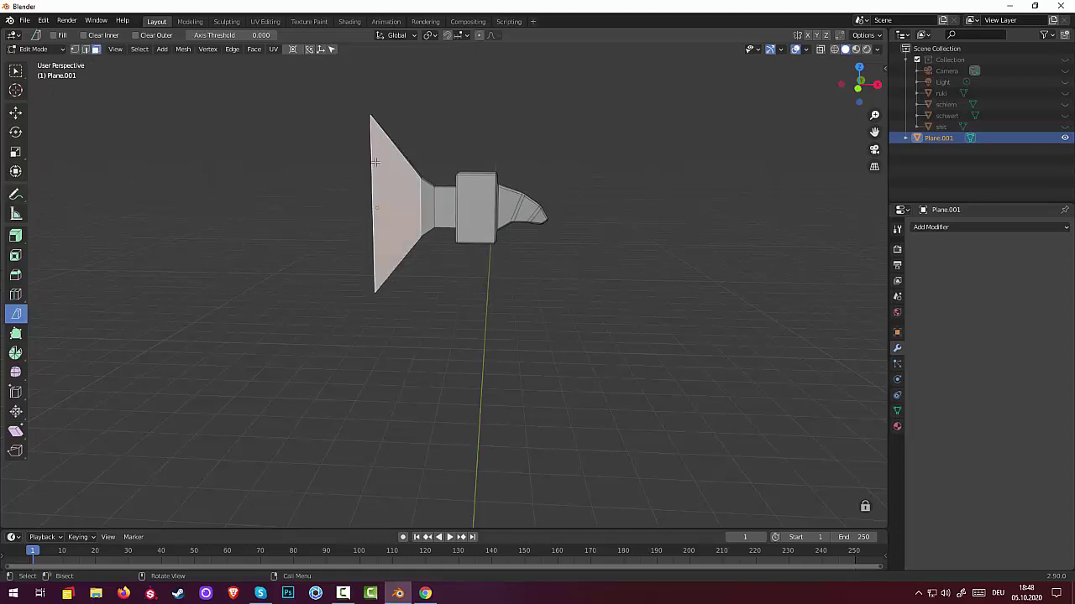
{"action": "key", "text": "ctrl+r"}
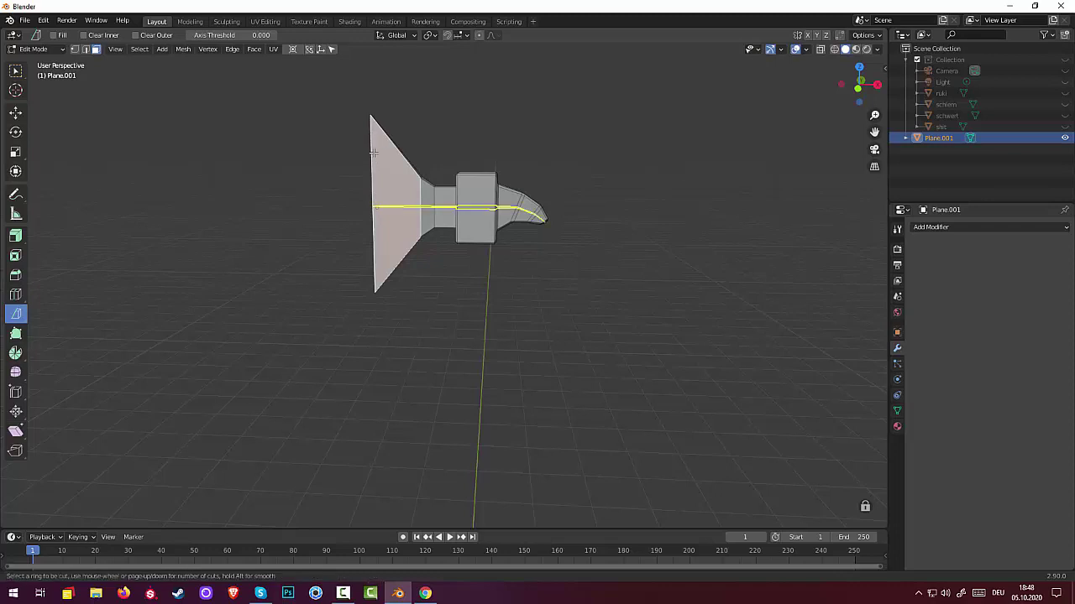
{"action": "left_click", "coordinate": [373, 154]}
{"action": "right_click", "coordinate": [374, 154]}
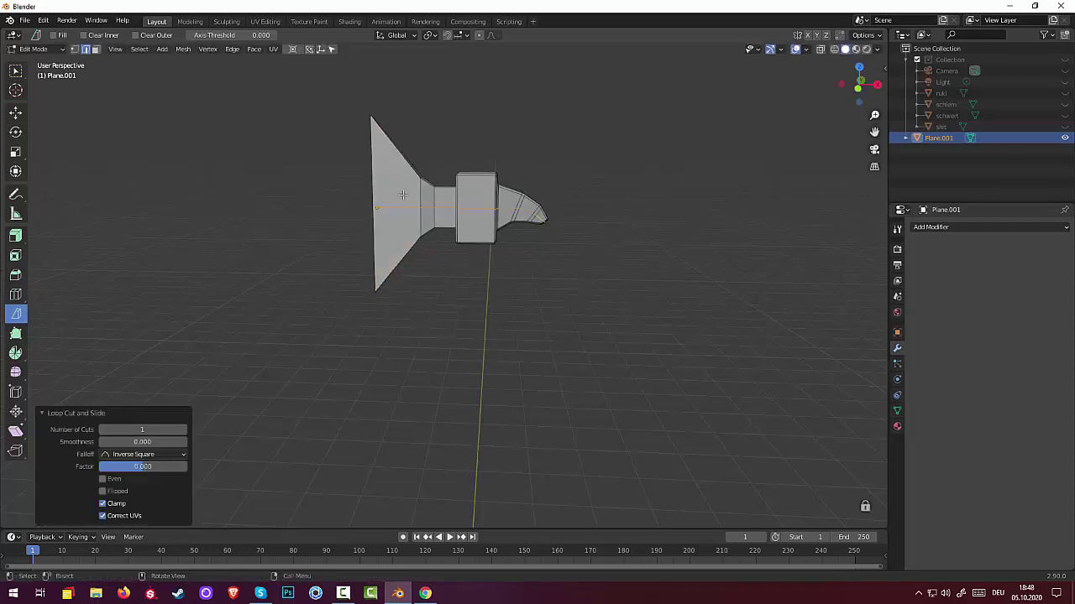
In face mode, add two centred lengthwise loop cuts through the blade face.
{"action": "key", "text": "3"}
{"action": "left_click", "coordinate": [404, 251], "text": "ctrl"}
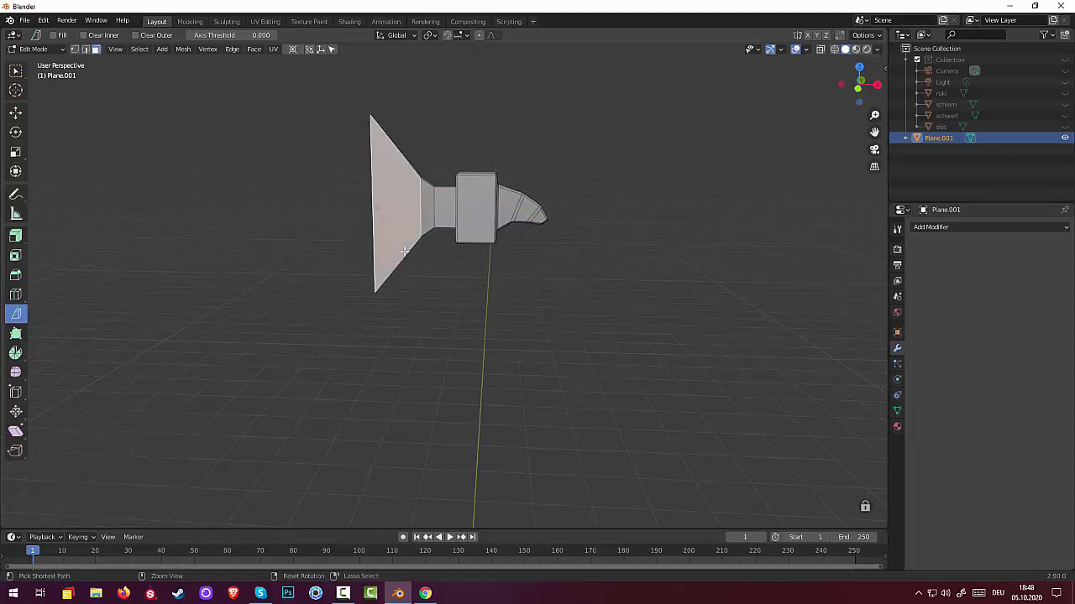
{"action": "key", "text": "ctrl+r"}
{"action": "scroll", "coordinate": [373, 210], "scroll_direction": "up", "scroll_amount": 1}
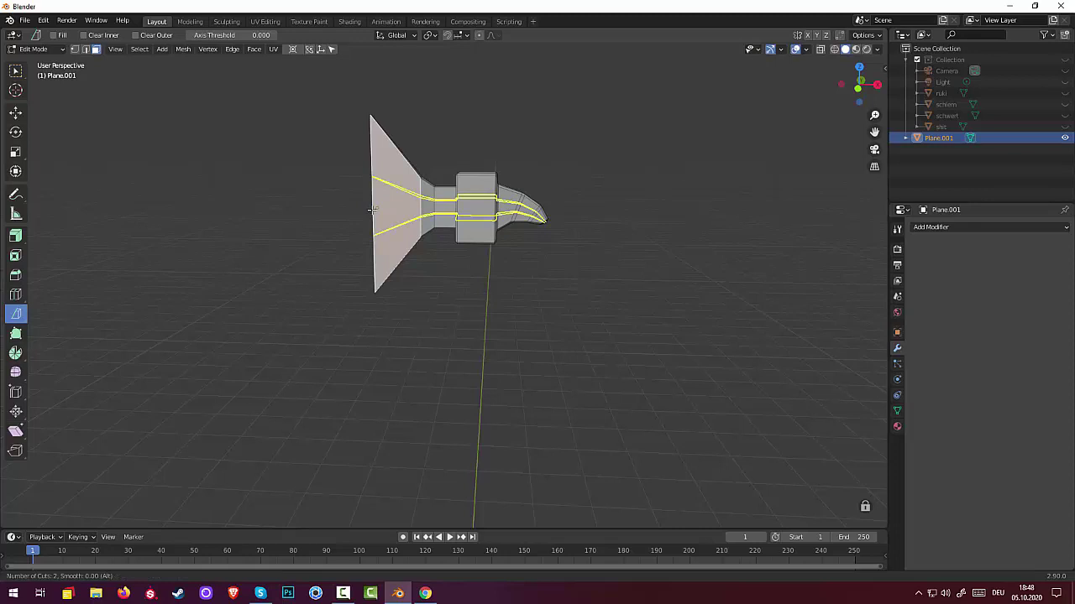
{"action": "left_click", "coordinate": [373, 209]}
{"action": "right_click", "coordinate": [373, 212]}
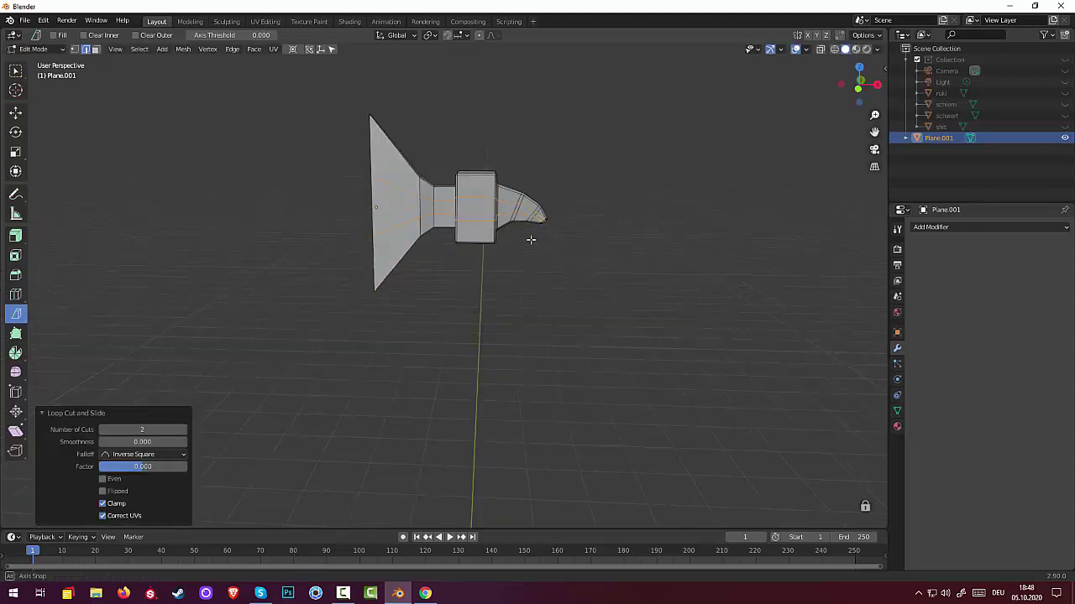
{"action": "middle_click_drag", "start_coordinate": [531, 240], "coordinate": [613, 257]}
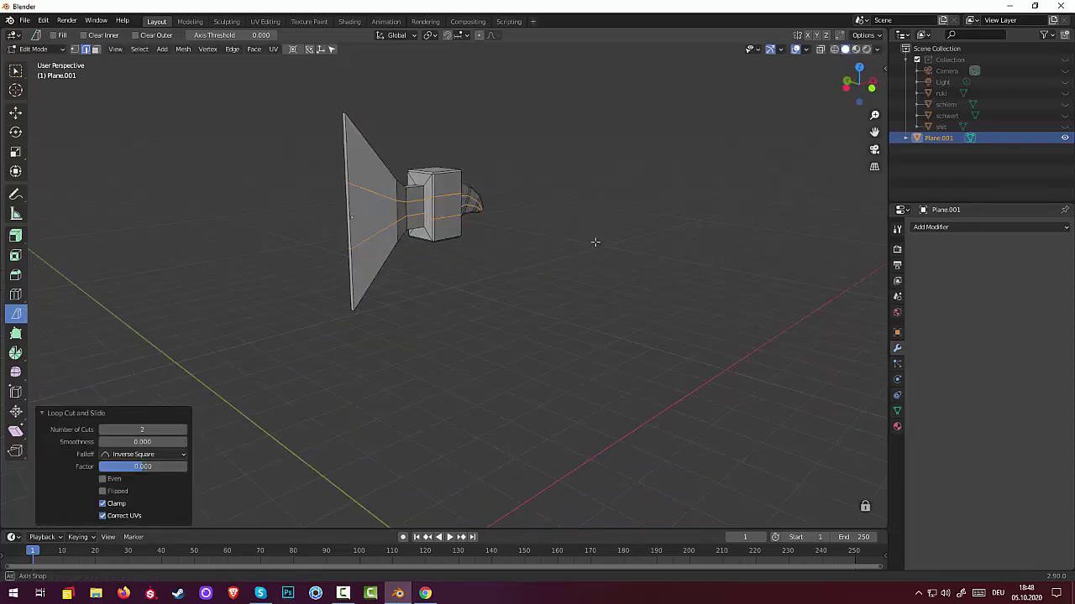
In vertex mode with X-ray on, add a loop cut across the blade cone in Front view.
{"action": "left_click", "coordinate": [75, 49]}
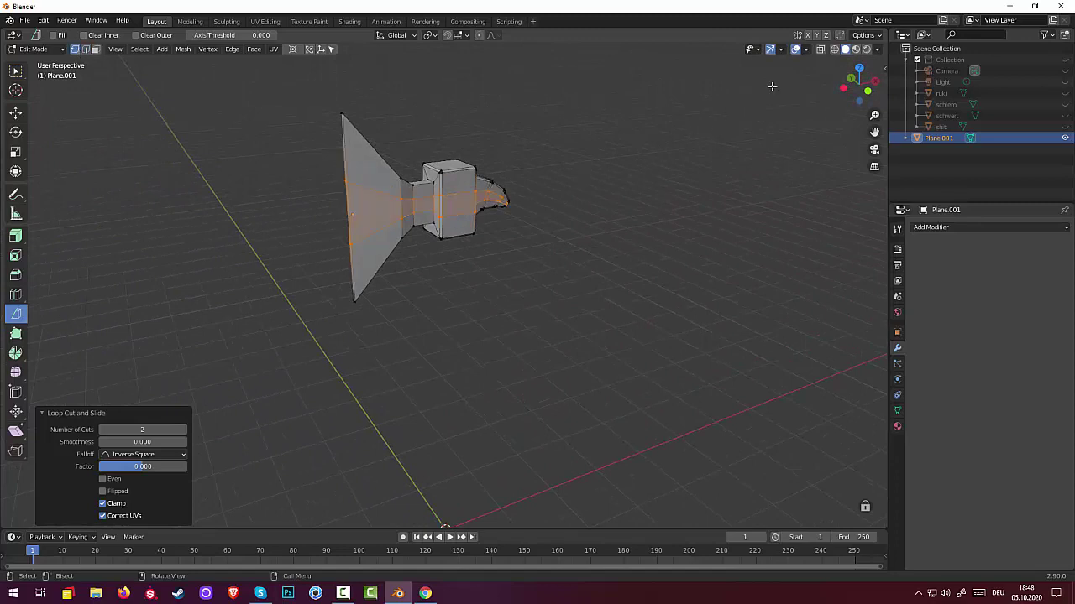
{"action": "left_click", "coordinate": [819, 49]}
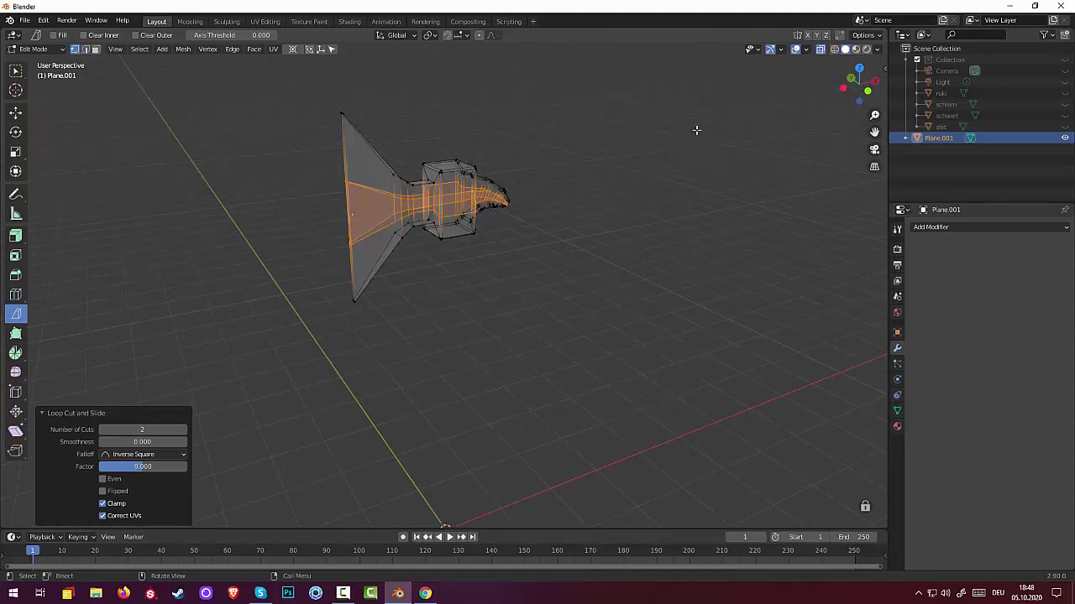
{"action": "mouse_move", "coordinate": [696, 130]}
{"action": "middle_mouse_down"}
{"action": "mouse_move", "coordinate": [660, 122]}
{"action": "mouse_move", "coordinate": [660, 111]}
{"action": "middle_mouse_up"}
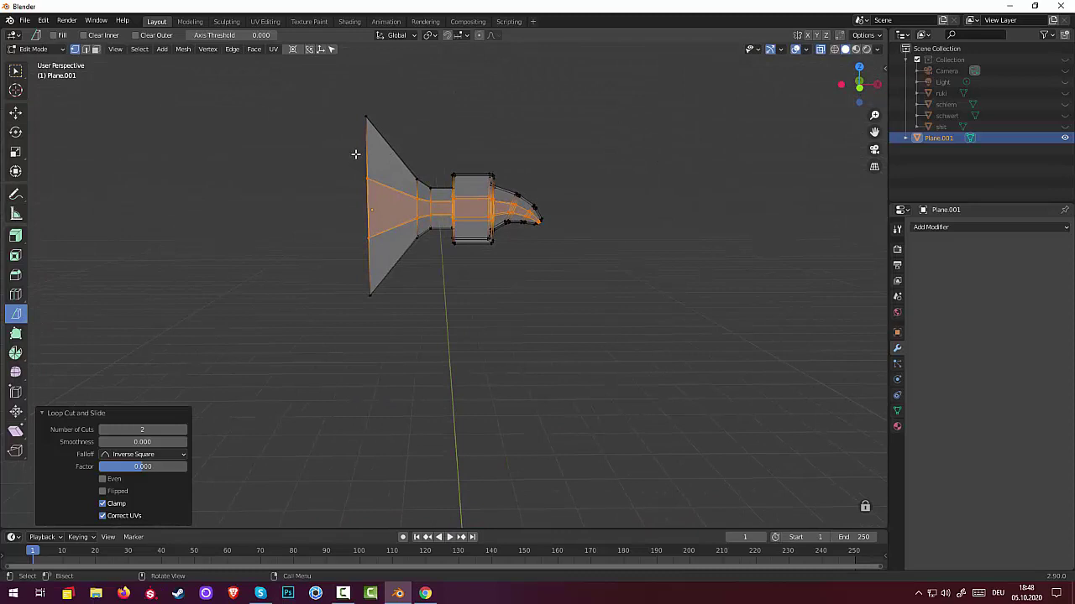
{"action": "key", "text": "KP_1"}
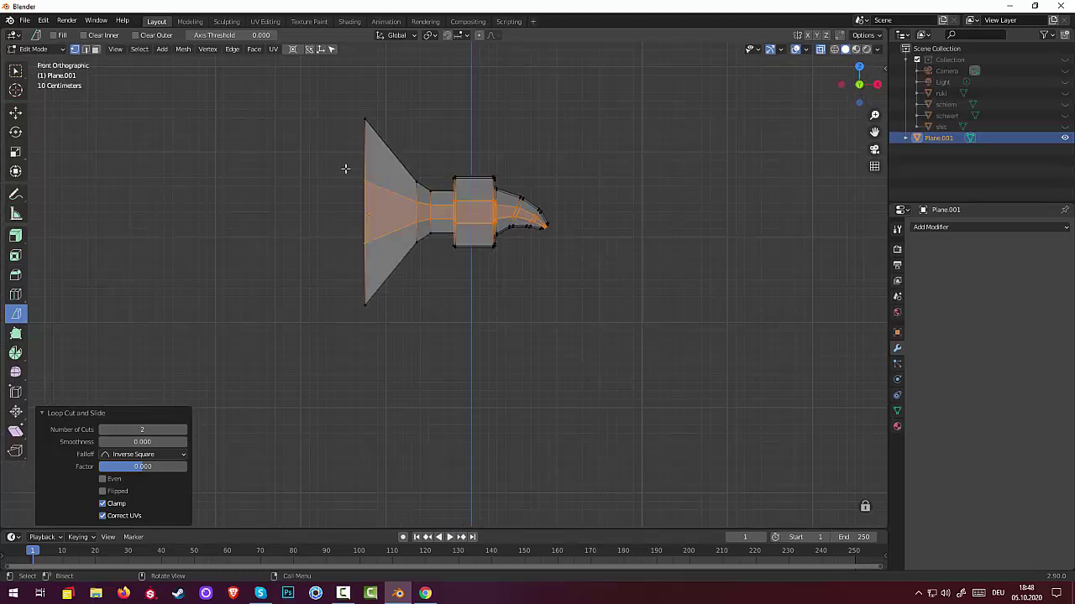
{"action": "left_click", "coordinate": [383, 196]}
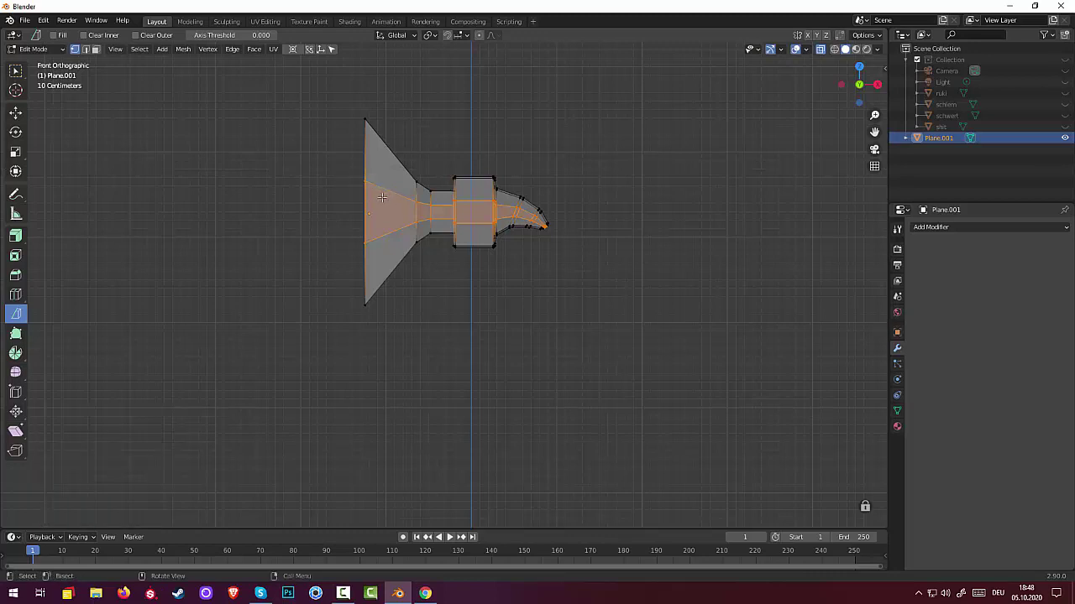
{"action": "left_click", "coordinate": [688, 210]}
{"action": "left_click_drag", "start_coordinate": [361, 178], "coordinate": [367, 192]}
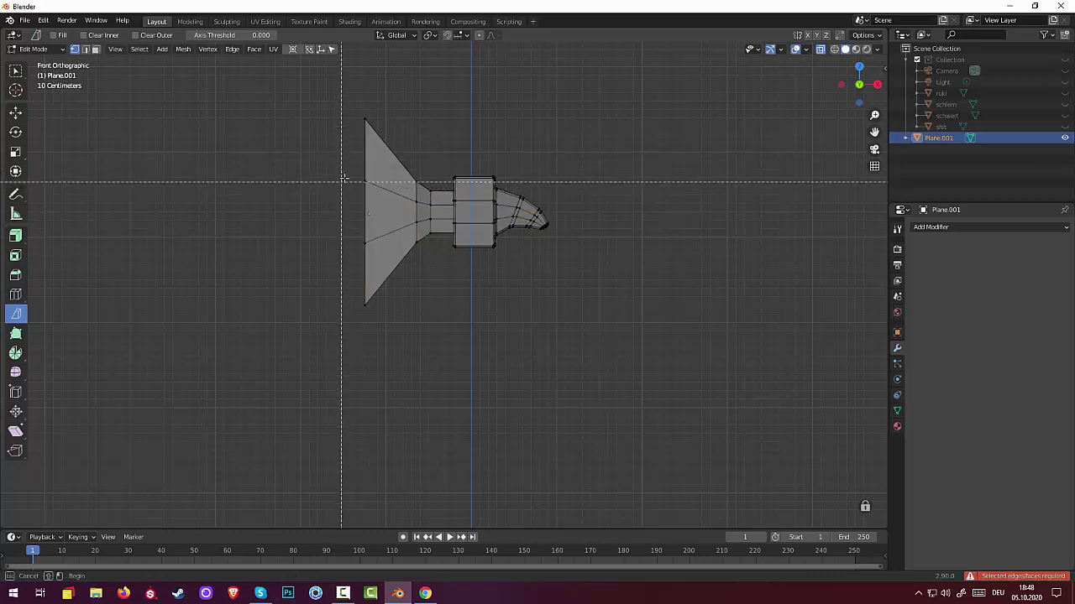
Move the upper and lower middle vertices on the blade's left edge further left.
{"action": "left_click_drag", "start_coordinate": [346, 168], "coordinate": [374, 198]}
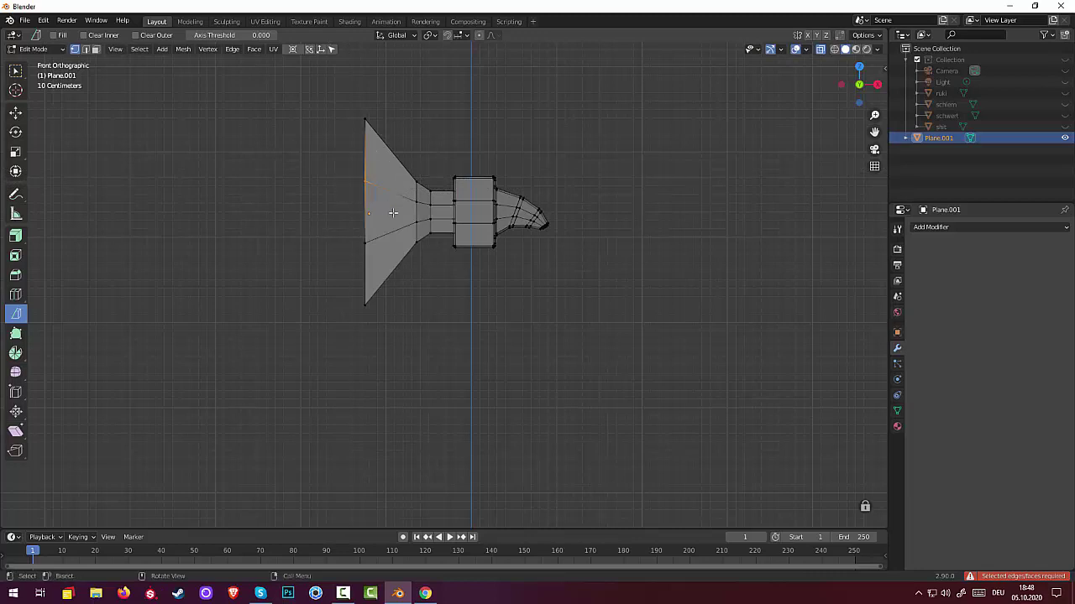
{"action": "key", "text": "g"}
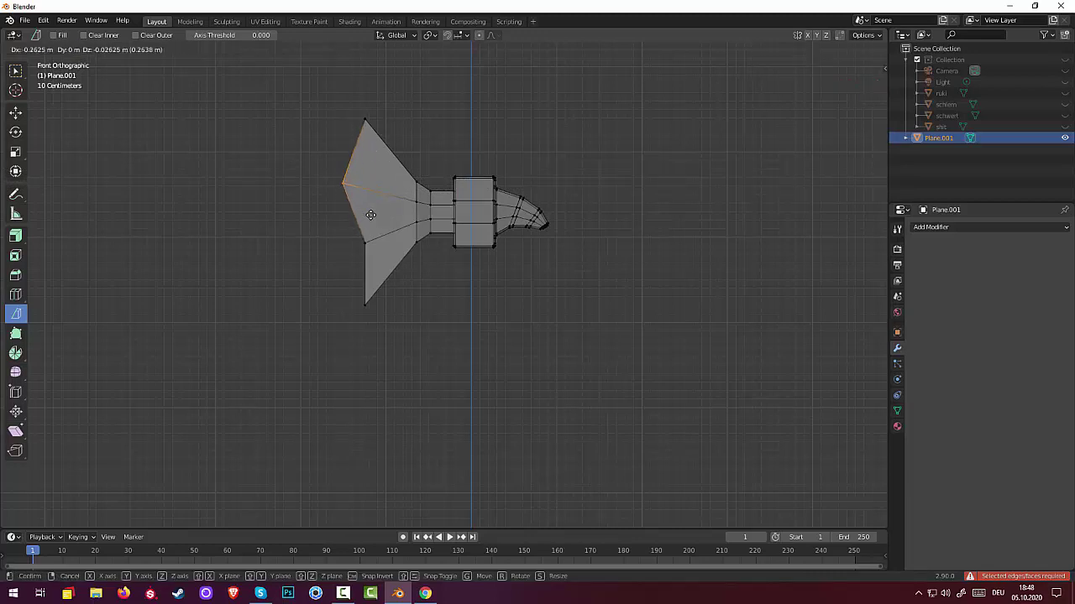
{"action": "left_click", "coordinate": [371, 215]}
{"action": "left_click", "coordinate": [339, 234]}
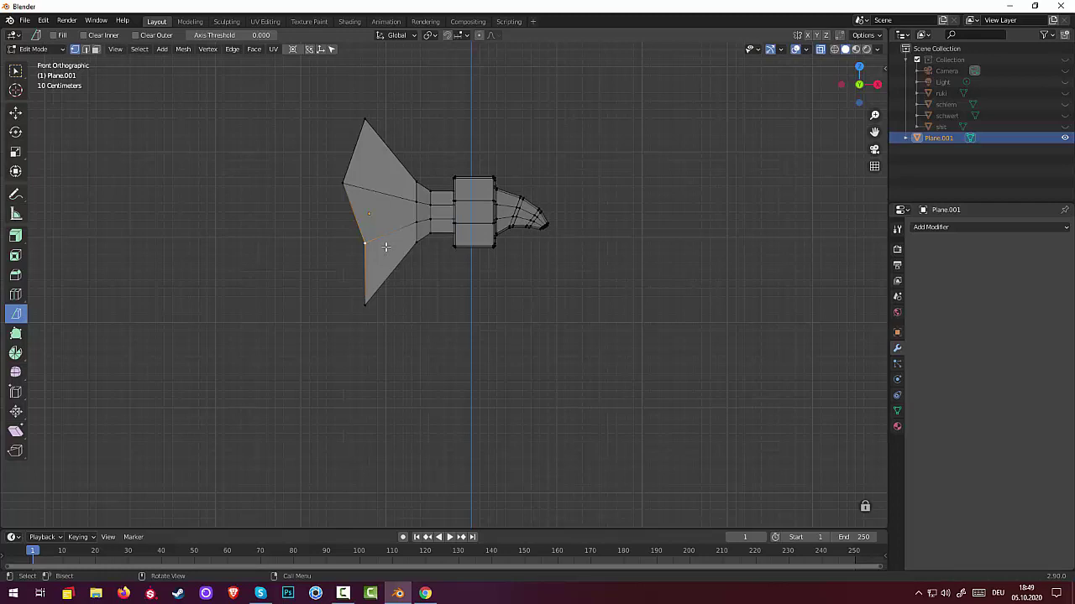
{"action": "key", "text": "g"}
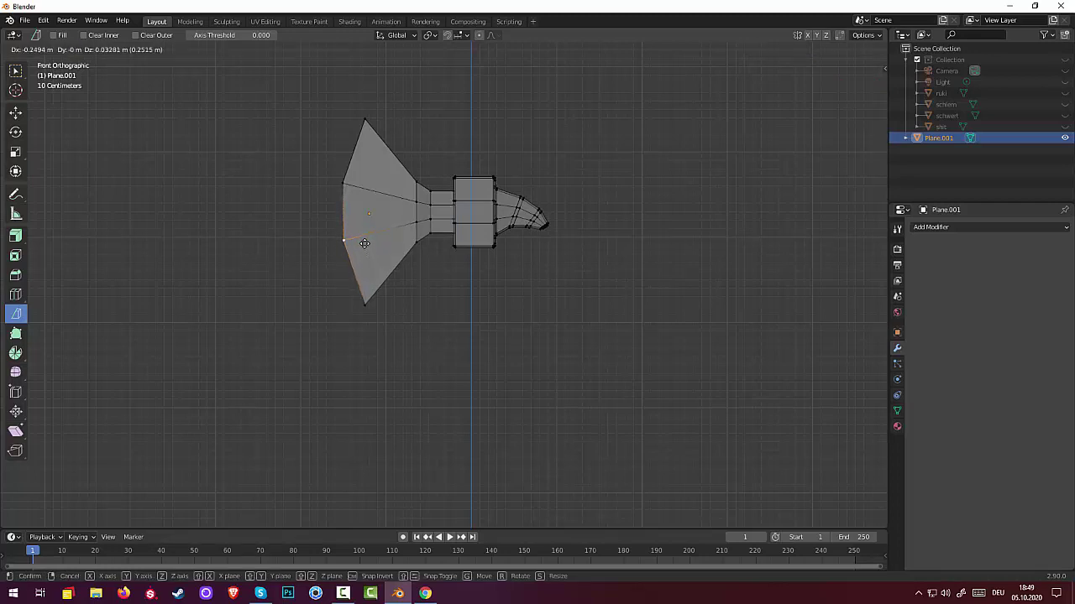
{"action": "left_click", "coordinate": [364, 243]}
{"action": "key", "text": "alt+a"}
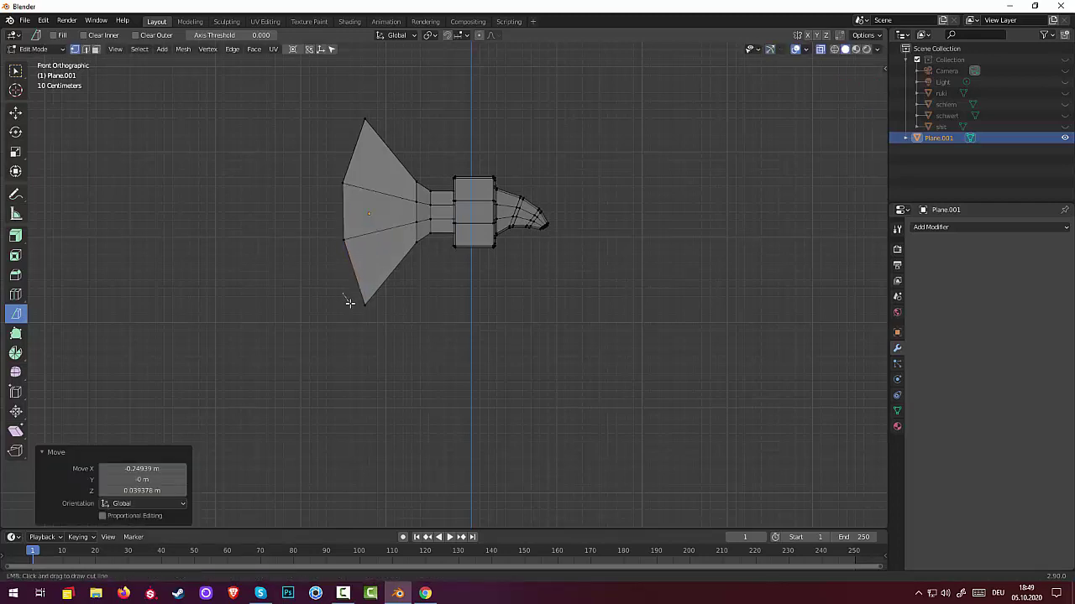
Bisect the blade near its lower tip, switch to the Tweak tool and select the bottom tip vertex.
{"action": "left_click_drag", "start_coordinate": [362, 312], "coordinate": [330, 308]}
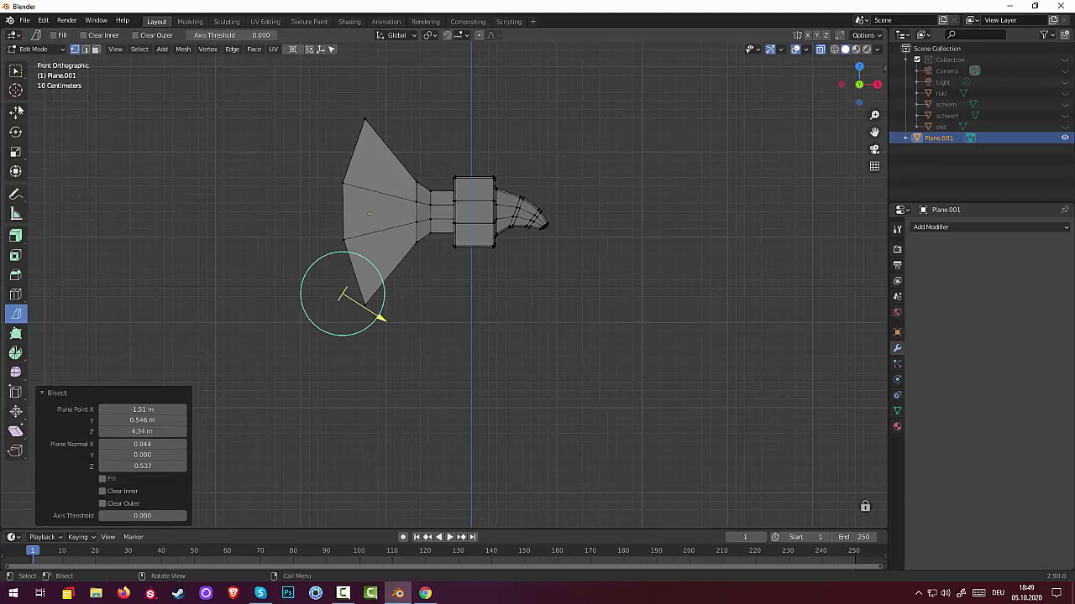
{"action": "left_click", "coordinate": [32, 50]}
{"action": "left_click", "coordinate": [23, 74]}
{"action": "left_click", "coordinate": [58, 75]}
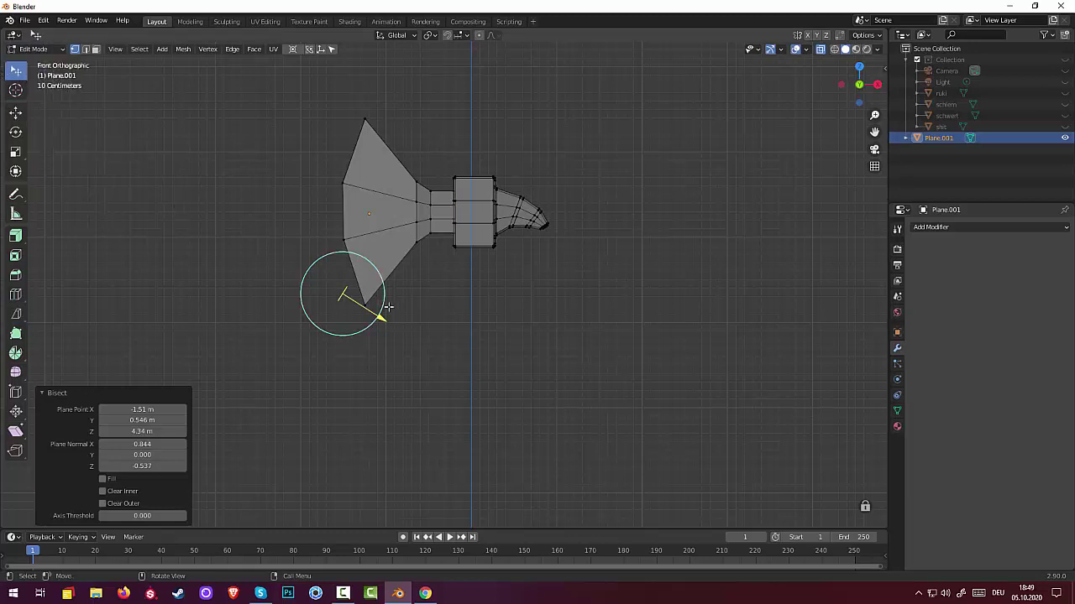
{"action": "left_click", "coordinate": [24, 74]}
{"action": "left_click", "coordinate": [25, 78]}
{"action": "left_click", "coordinate": [379, 331]}
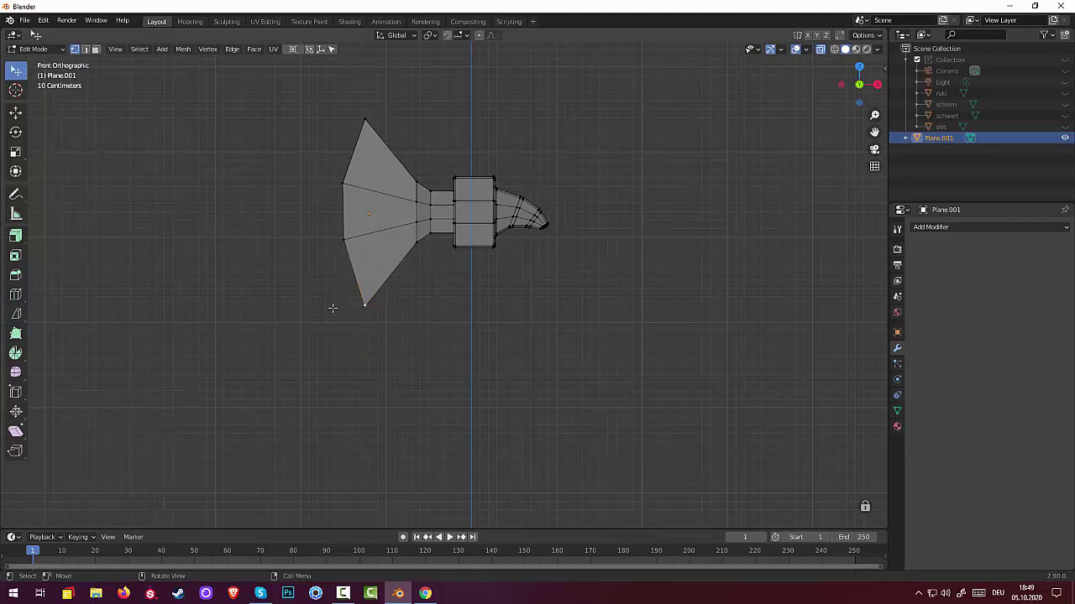
Pull the blade's bottom tip vertex down and right into a long point.
{"action": "key", "text": "b"}
{"action": "left_click_drag", "start_coordinate": [333, 289], "coordinate": [389, 317]}
{"action": "key", "text": "g"}
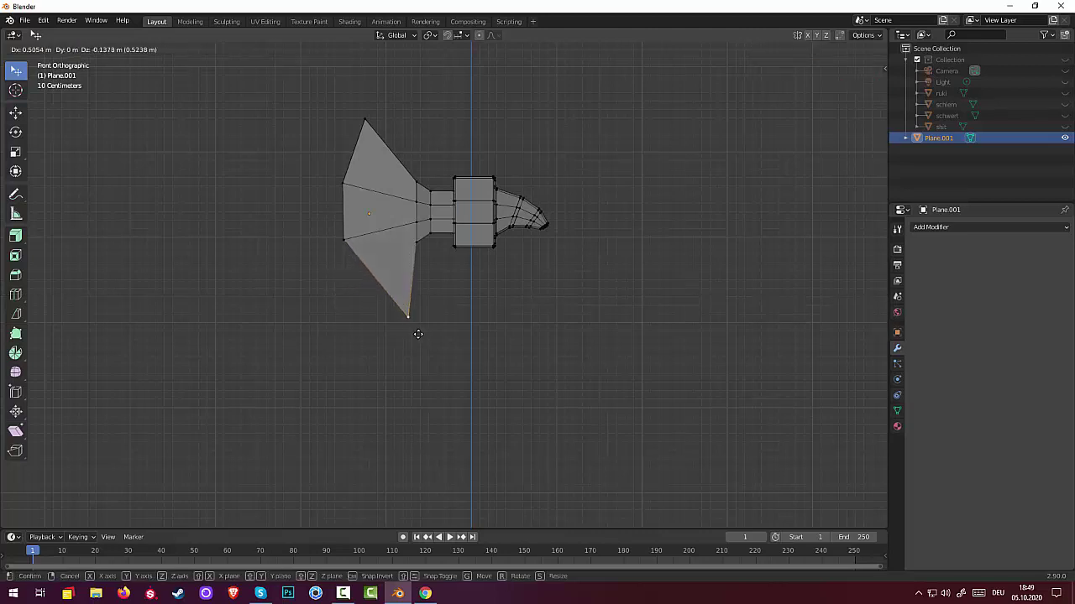
{"action": "left_click", "coordinate": [423, 388]}
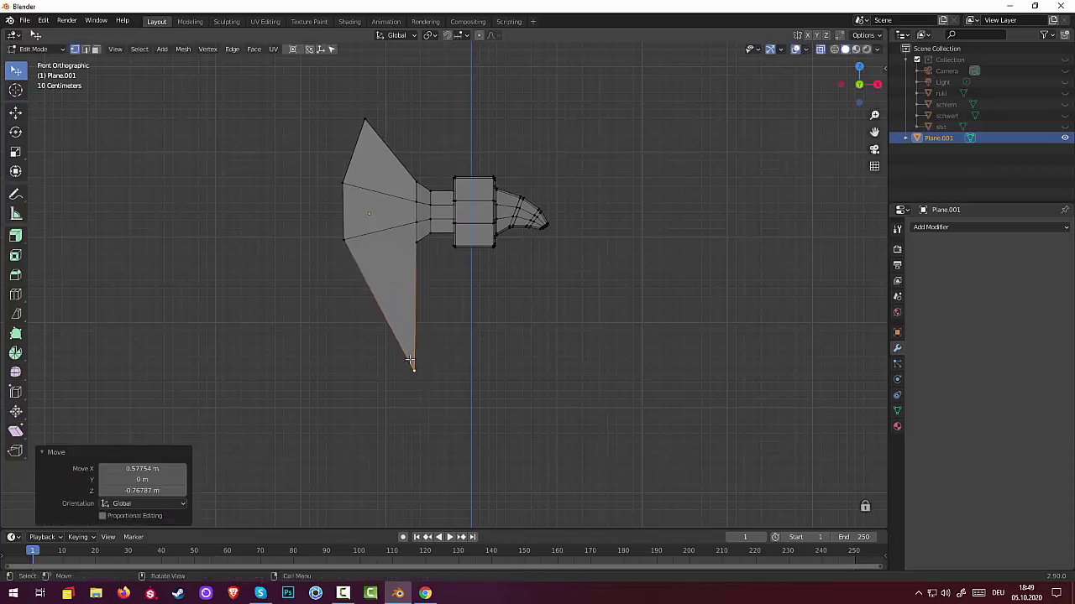
Move the lower vertex on the blade's outer edge slightly further down.
{"action": "left_click", "coordinate": [326, 232]}
{"action": "key", "text": "g"}
{"action": "left_click", "coordinate": [325, 230]}
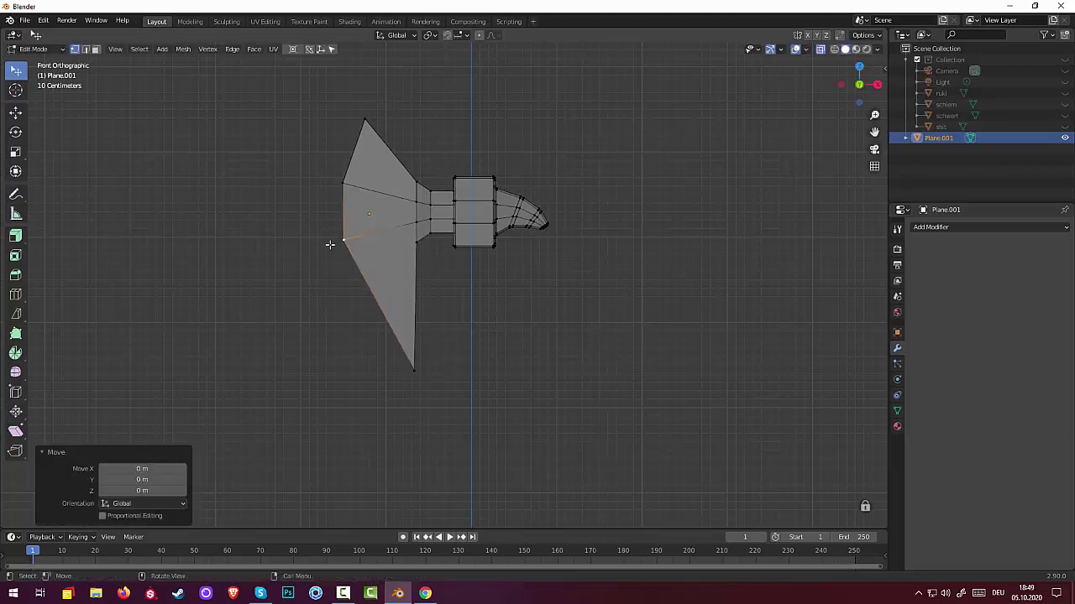
{"action": "key", "text": "b"}
{"action": "left_click_drag", "start_coordinate": [328, 230], "coordinate": [368, 268]}
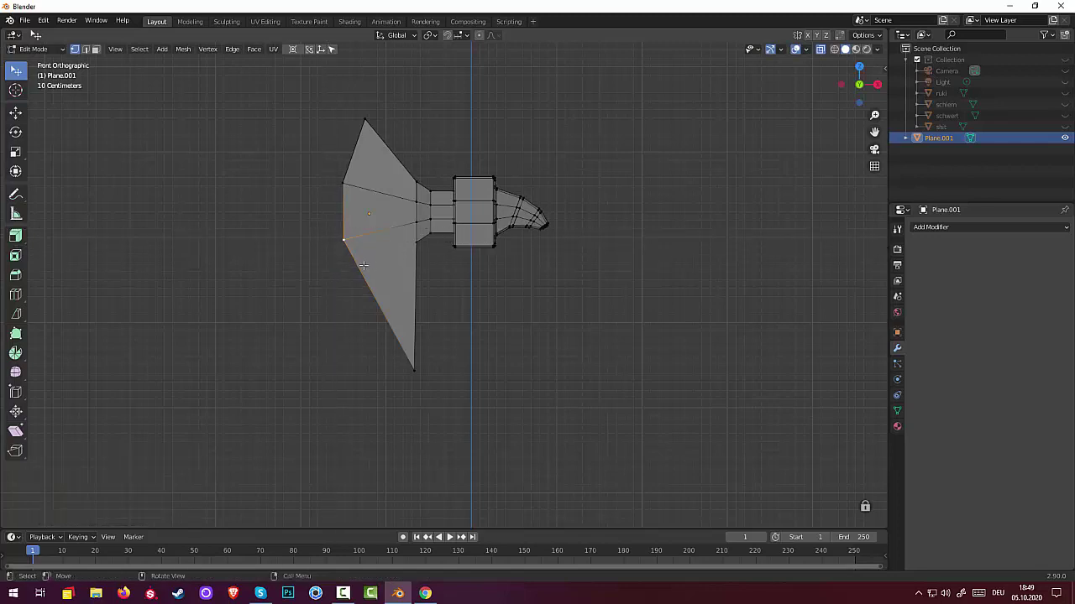
{"action": "key", "text": "g"}
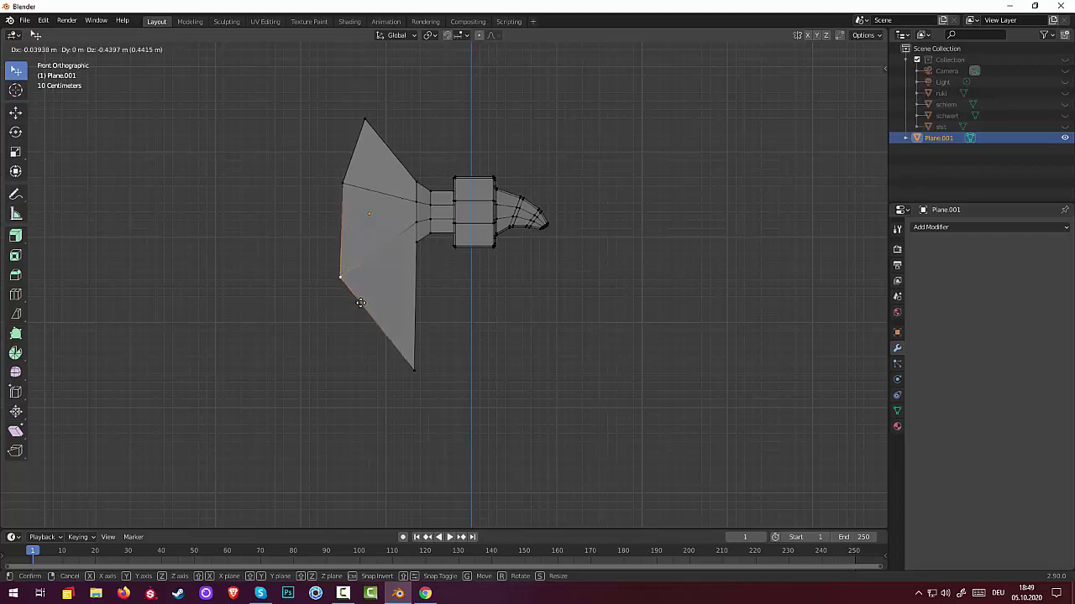
{"action": "left_click", "coordinate": [360, 302]}
Pull the upper outer-edge vertex outward to widen the blade's outer point.
{"action": "left_click", "coordinate": [326, 183]}
{"action": "key", "text": "g"}
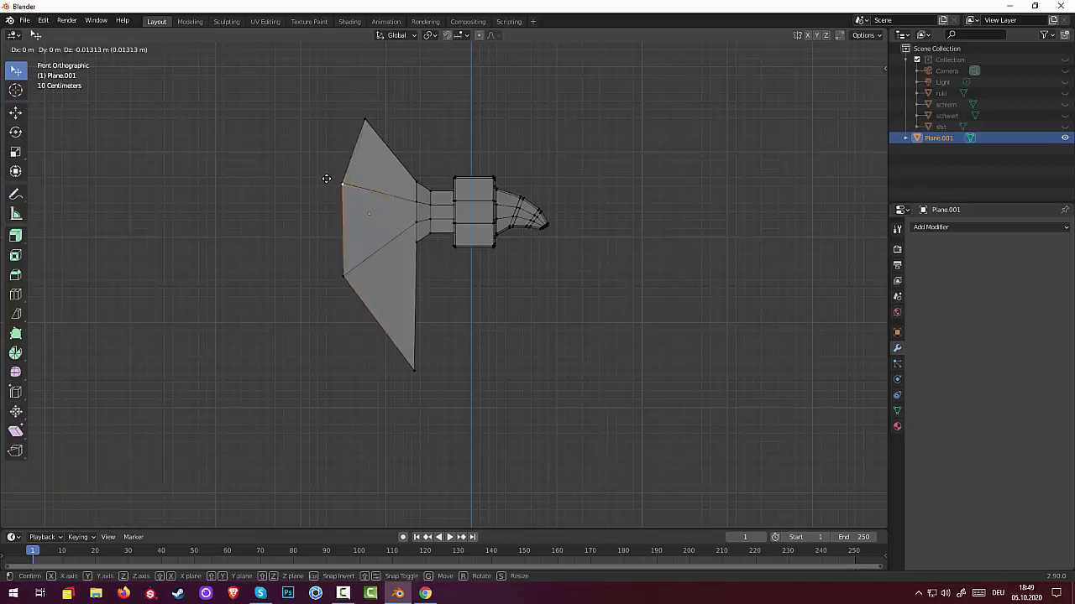
{"action": "left_click", "coordinate": [326, 178]}
{"action": "left_click", "coordinate": [327, 183], "text": "shift"}
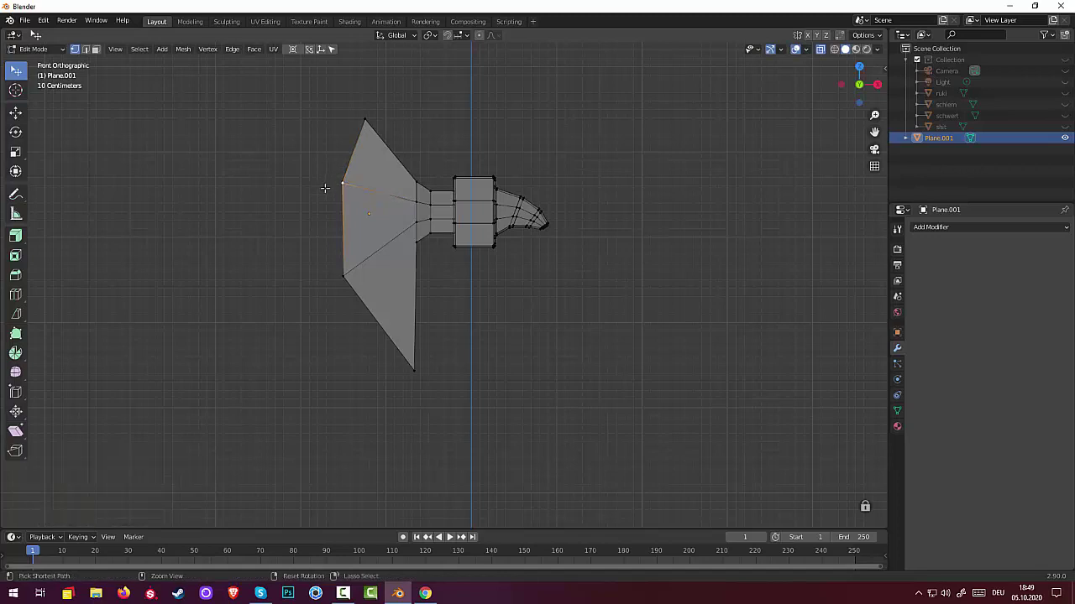
{"action": "left_click", "coordinate": [325, 181], "text": "shift"}
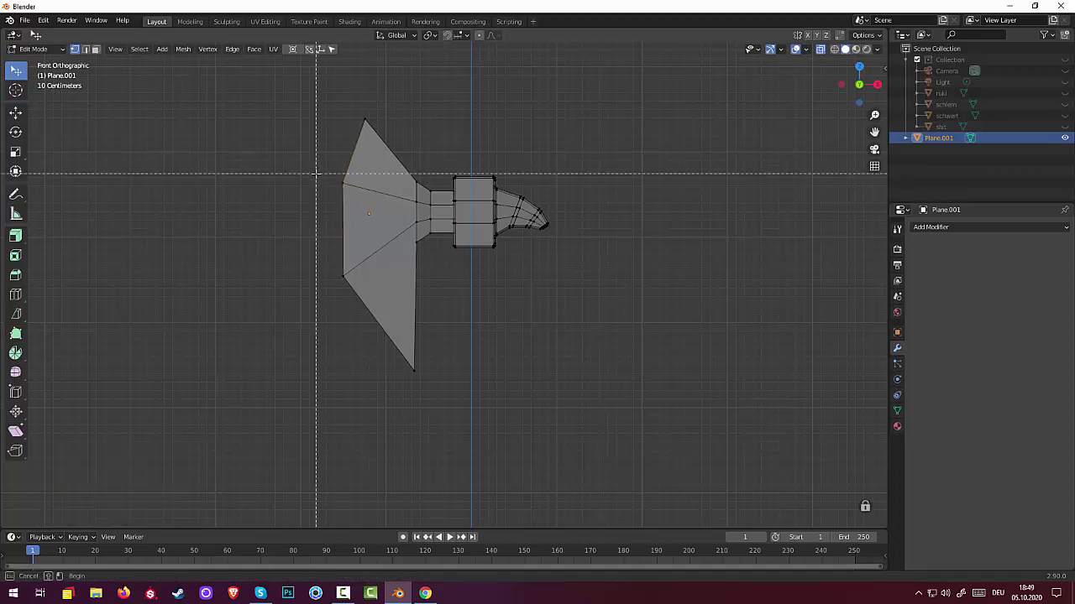
{"action": "left_click_drag", "start_coordinate": [316, 173], "coordinate": [370, 205]}
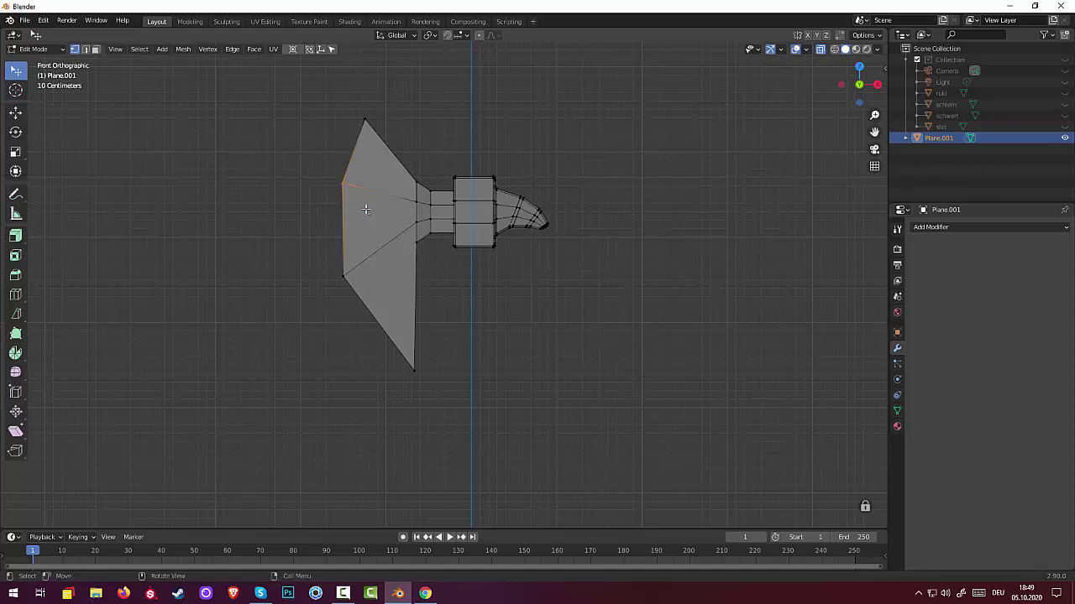
{"action": "key", "text": "g"}
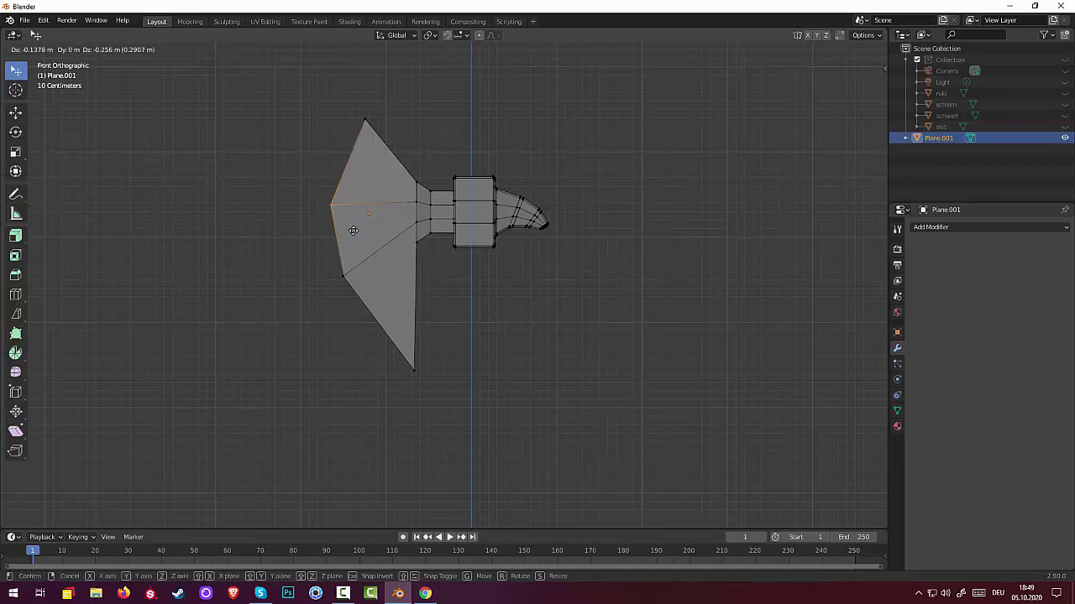
{"action": "left_click", "coordinate": [352, 237]}
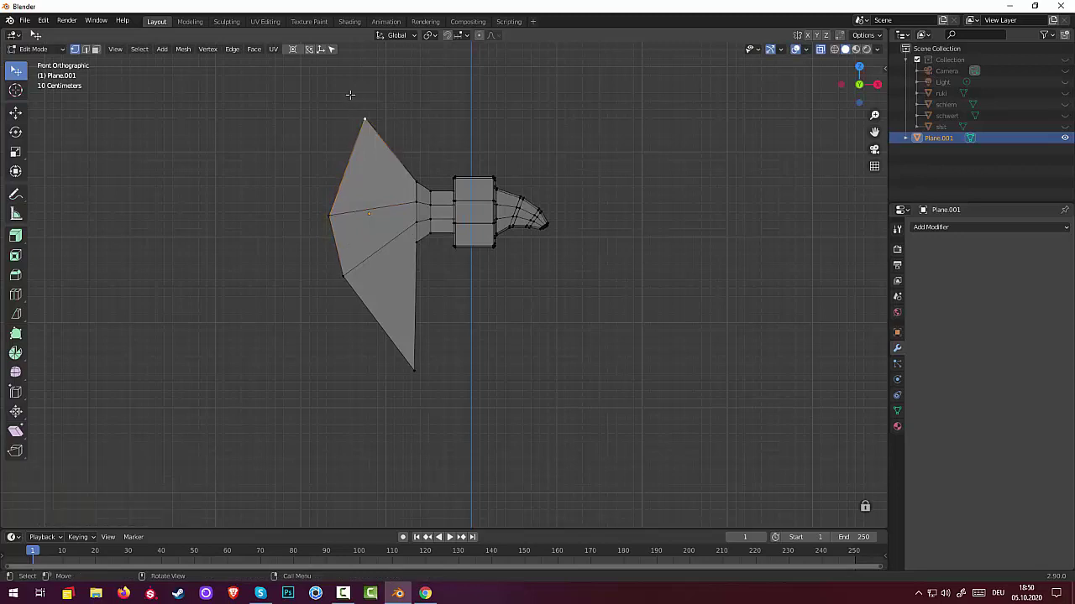
Shift the blade's top tip vertex along Z by 0.013 m.
{"action": "key", "text": "g"}
{"action": "key", "text": "z"}
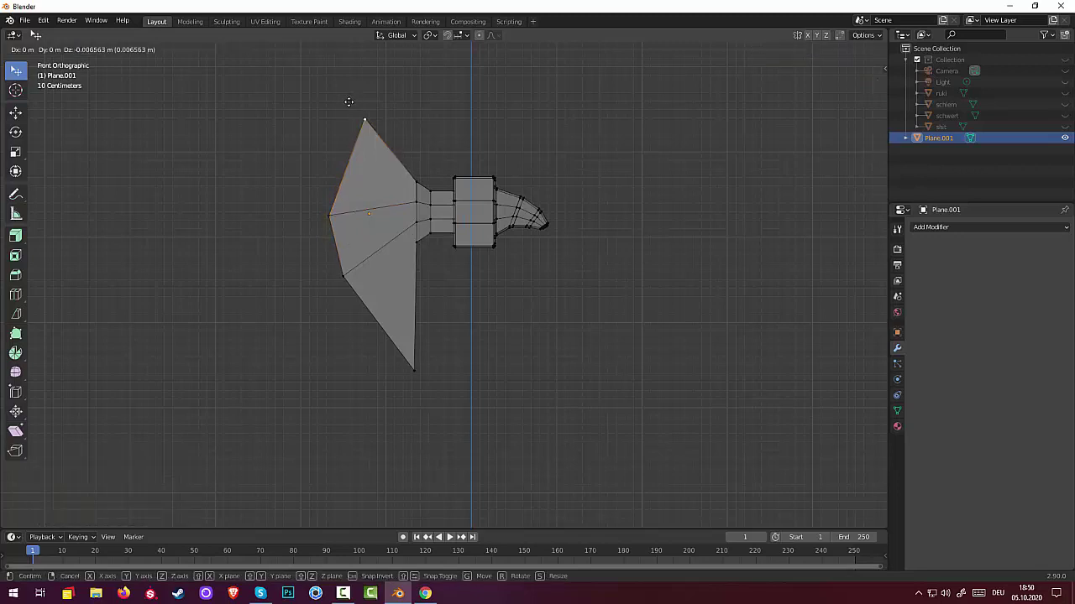
{"action": "left_click", "coordinate": [363, 124]}
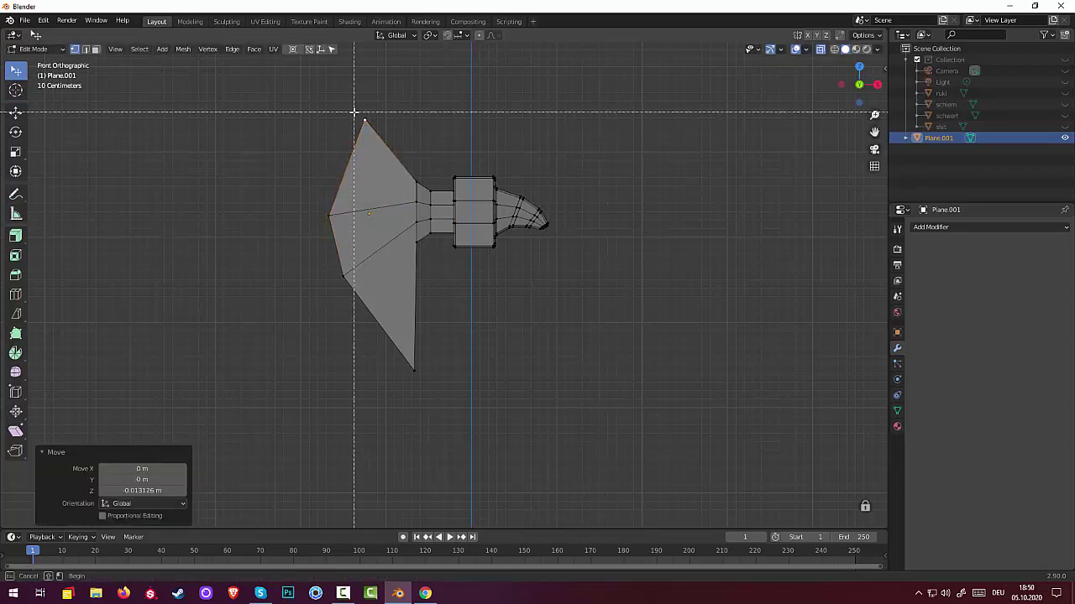
{"action": "left_click", "coordinate": [367, 126]}
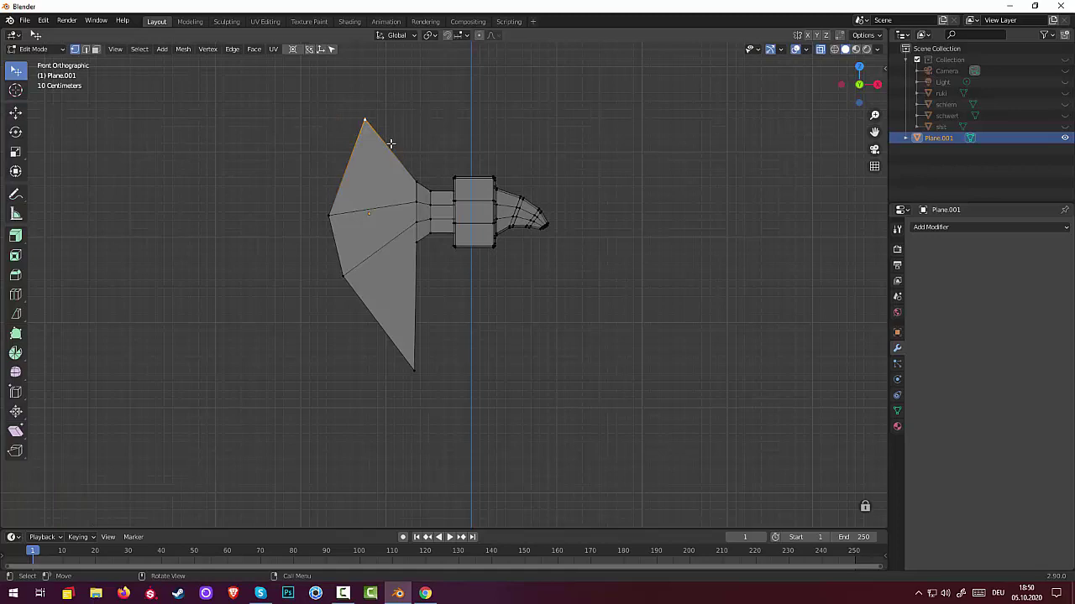
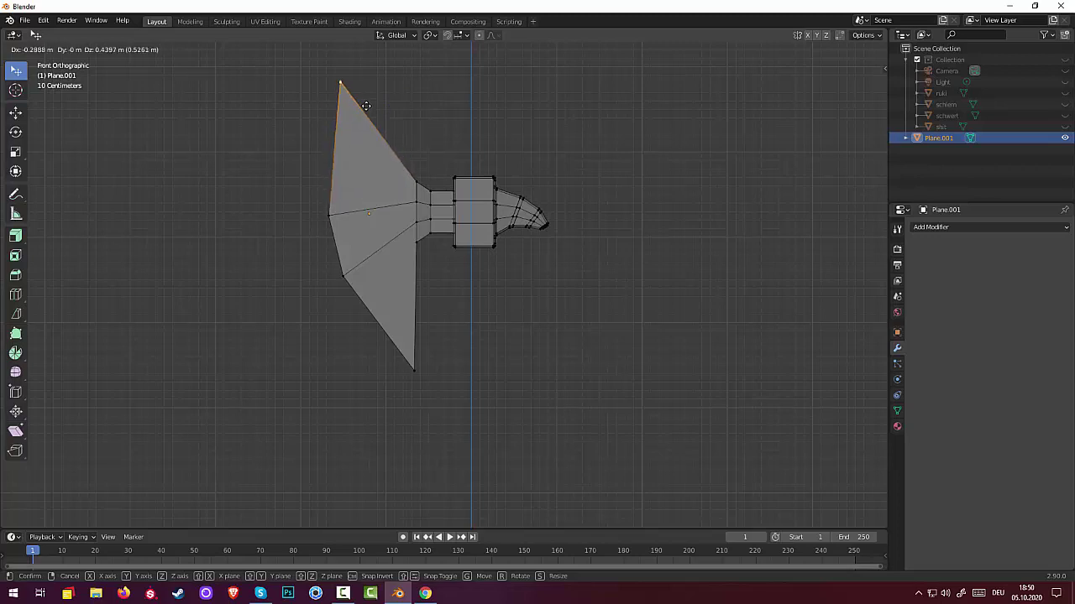
Place the blade's top vertex, then rip the blade's upper inner corner vertex free.
{"action": "left_click", "coordinate": [366, 105]}
{"action": "left_click", "coordinate": [499, 330]}
{"action": "mouse_move", "coordinate": [499, 330]}
{"action": "middle_mouse_down"}
{"action": "mouse_move", "coordinate": [700, 350]}
{"action": "mouse_move", "coordinate": [501, 338]}
{"action": "mouse_move", "coordinate": [487, 355]}
{"action": "mouse_move", "coordinate": [494, 300]}
{"action": "mouse_move", "coordinate": [484, 293]}
{"action": "middle_mouse_up"}
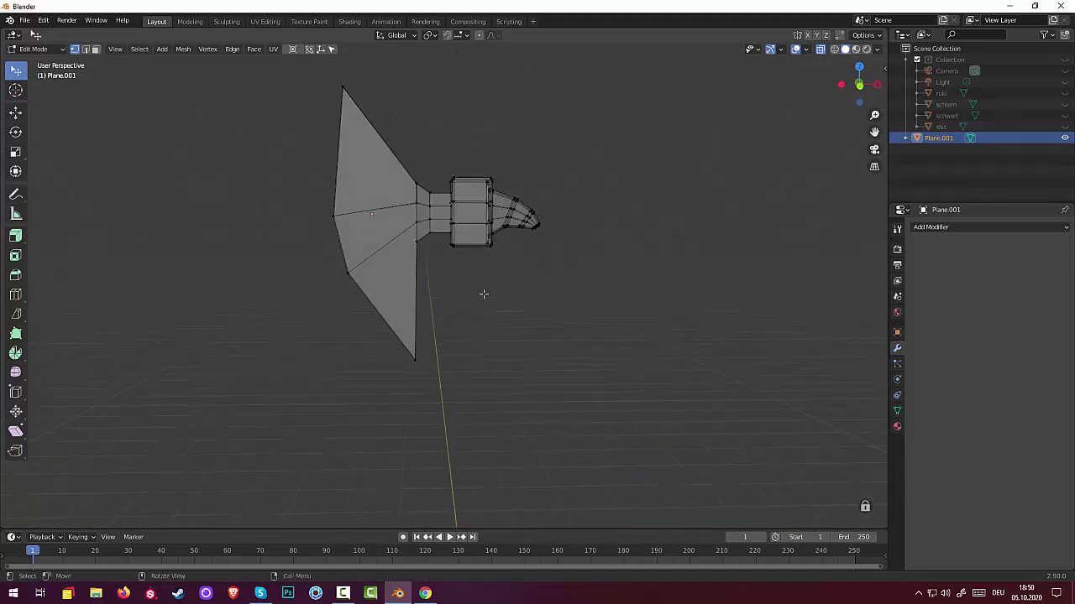
{"action": "left_click", "coordinate": [412, 165]}
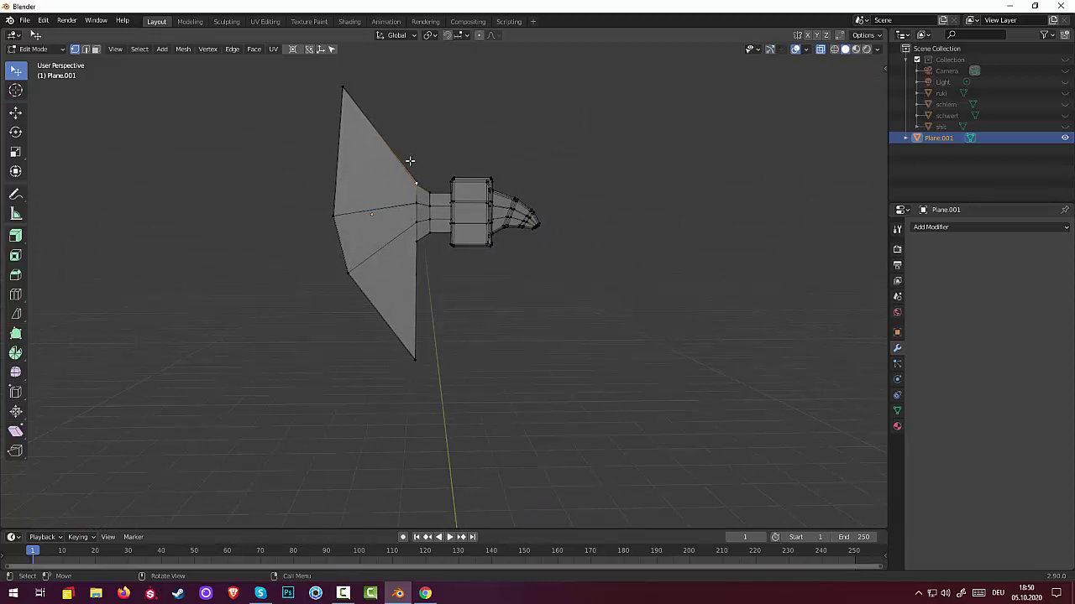
{"action": "key", "text": "g"}
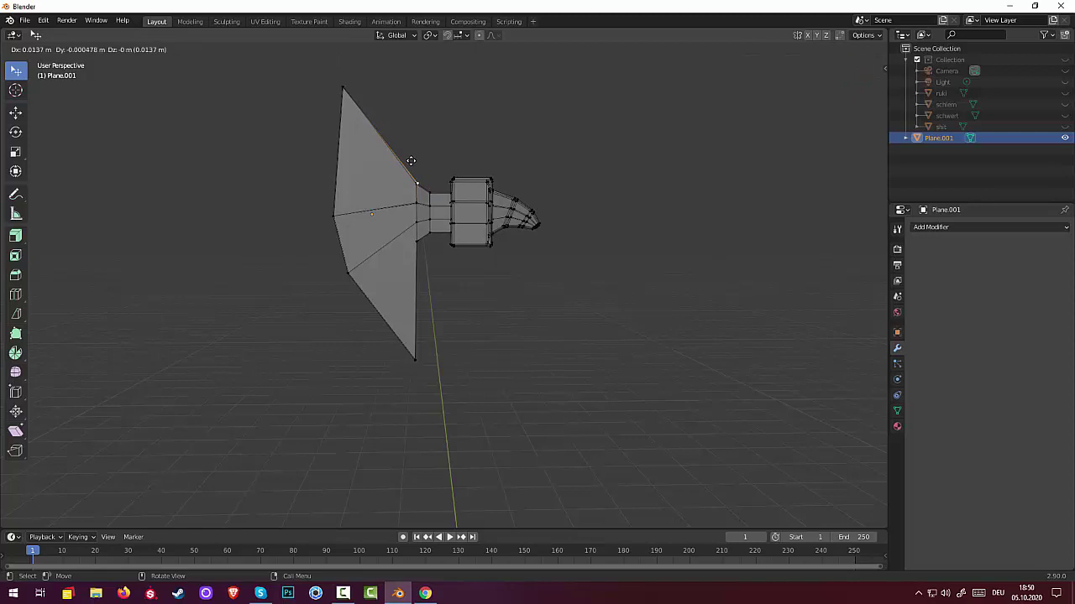
{"action": "left_click", "coordinate": [409, 160]}
Shift the blade's neck vertices about 0.185 m right toward the handle block.
{"action": "key", "text": "b"}
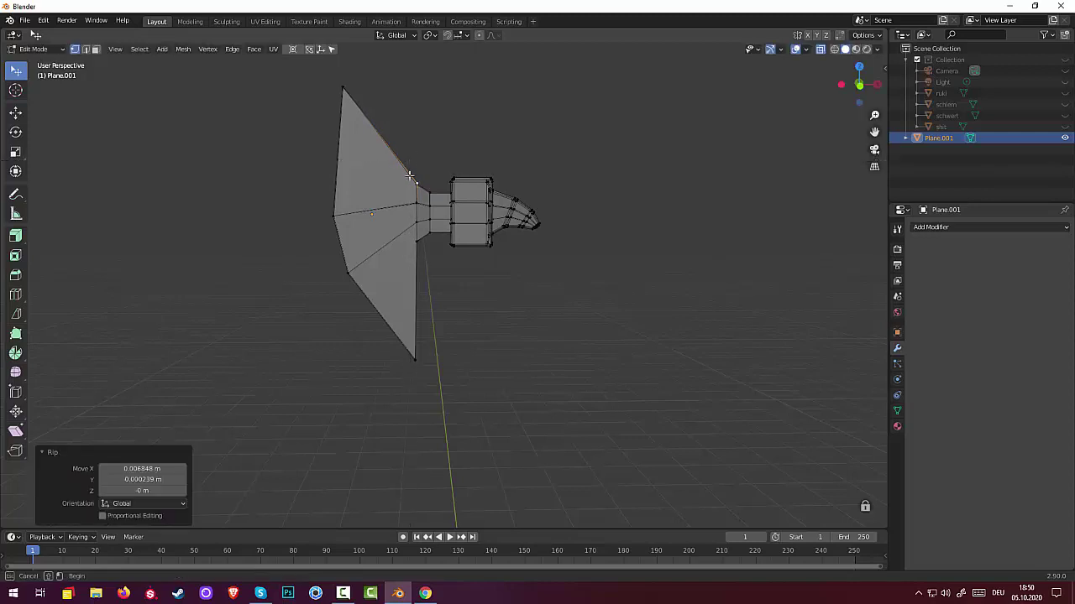
{"action": "left_click_drag", "start_coordinate": [410, 160], "coordinate": [438, 260]}
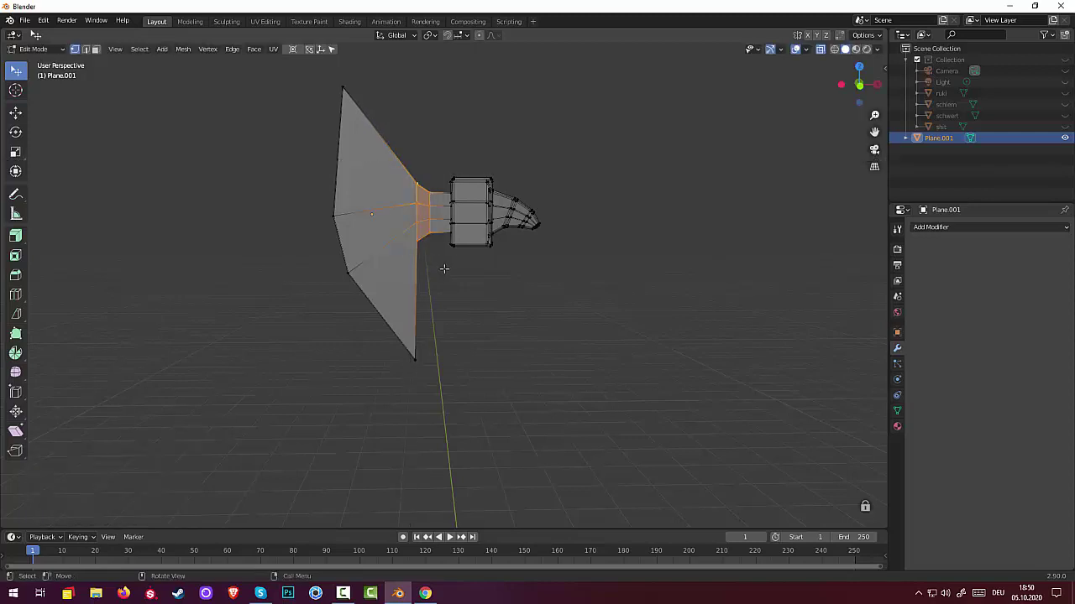
{"action": "key", "text": "g"}
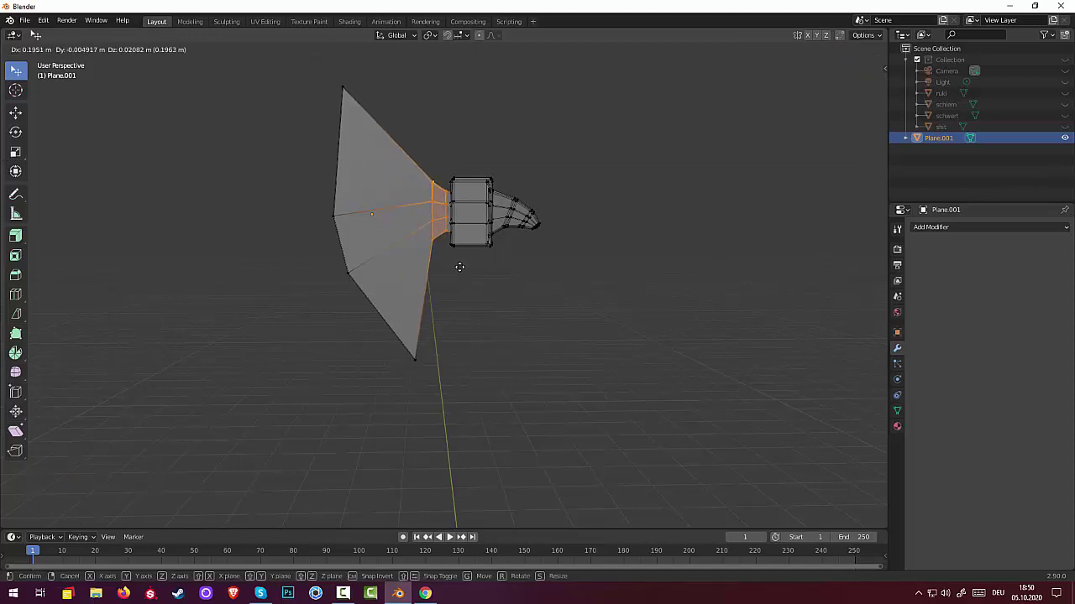
{"action": "left_click", "coordinate": [460, 267]}
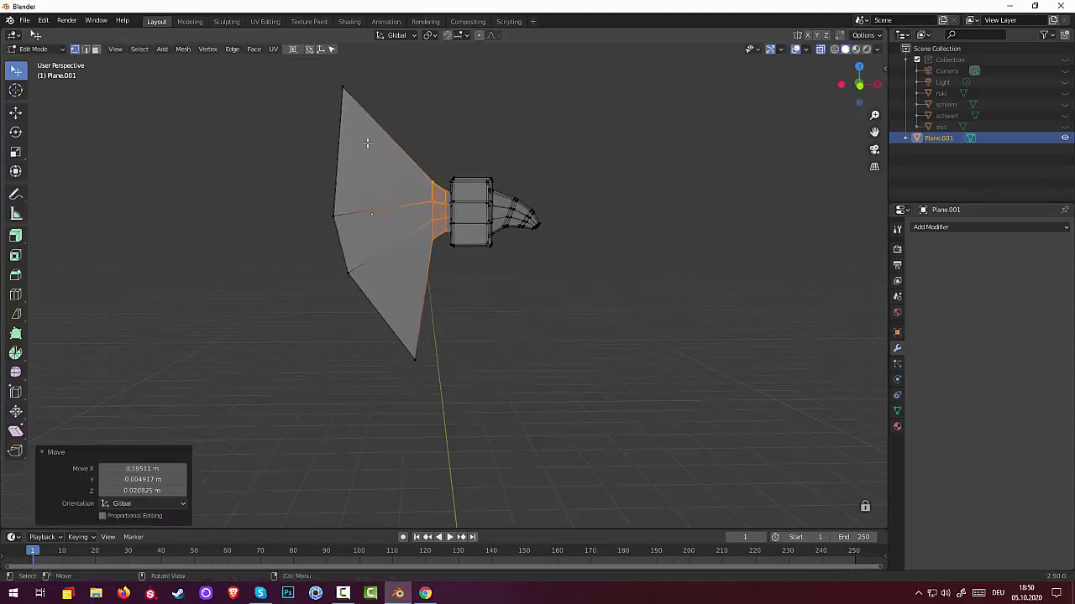
{"action": "left_click", "coordinate": [325, 86]}
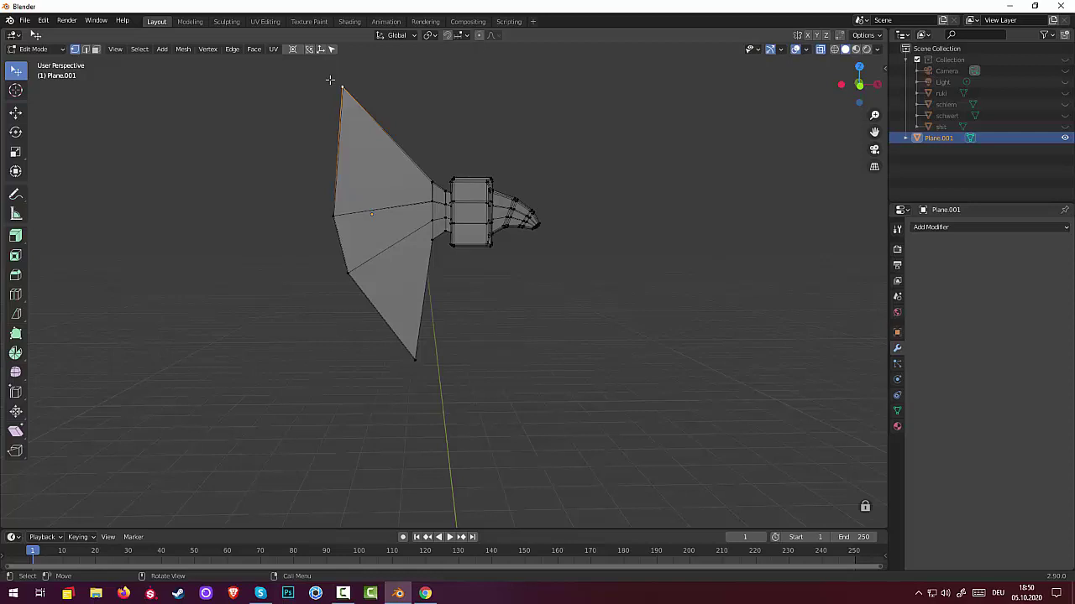
Move the blade's top tip vertex further to the right.
{"action": "key", "text": "g"}
{"action": "right_click", "coordinate": [379, 109]}
{"action": "key", "text": "g"}
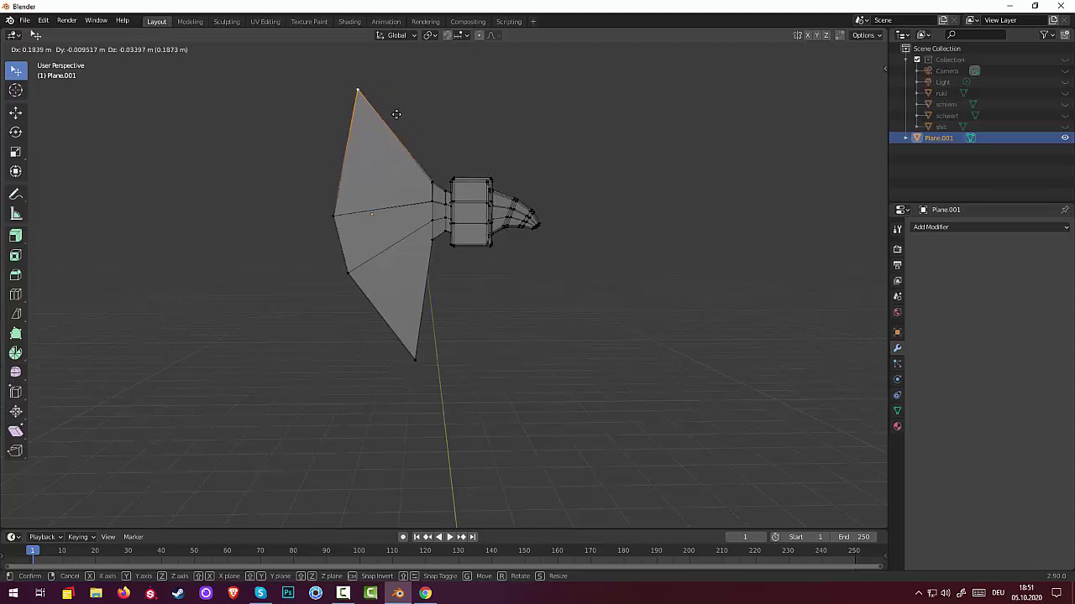
{"action": "left_click", "coordinate": [403, 107]}
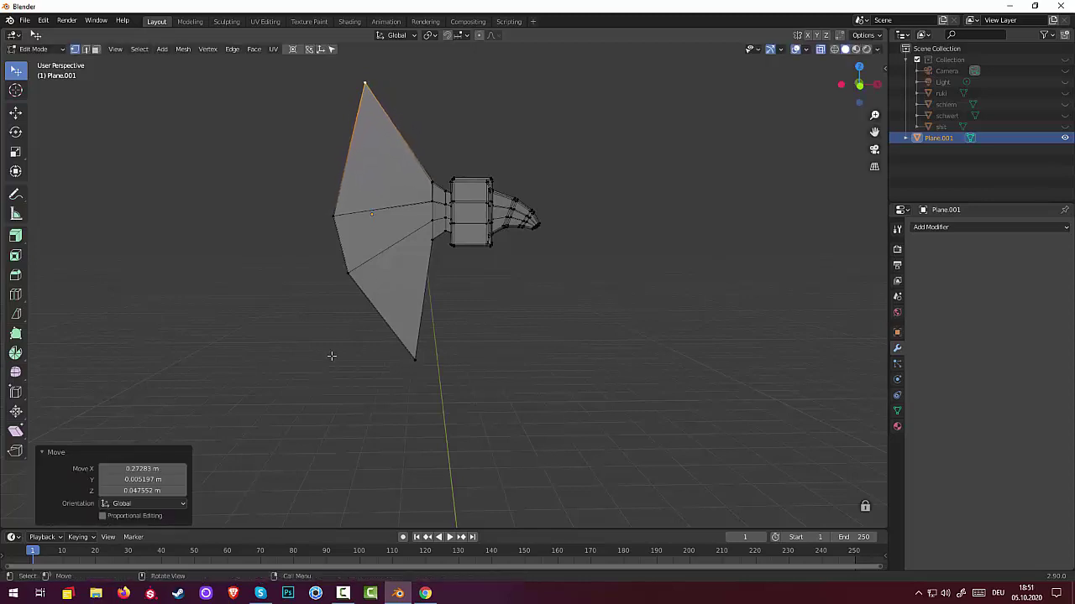
{"action": "left_click", "coordinate": [387, 354]}
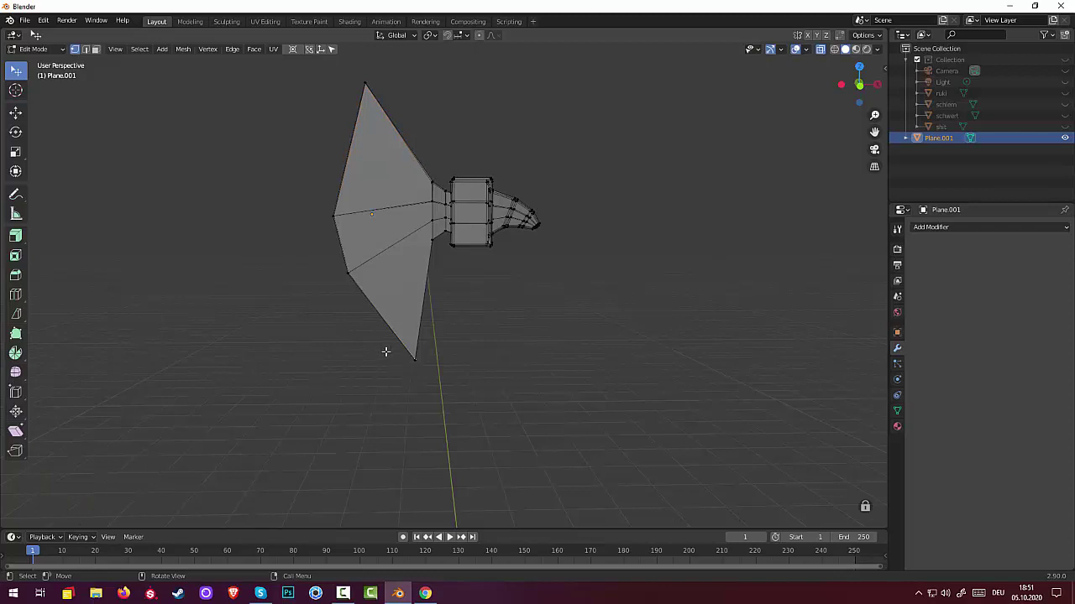
Push the blade's bottom tip about 0.31 m right and roughly 0.2 m lower.
{"action": "key", "text": "n"}
{"action": "left_click", "coordinate": [386, 352]}
{"action": "key", "text": "g"}
{"action": "left_click", "coordinate": [392, 349]}
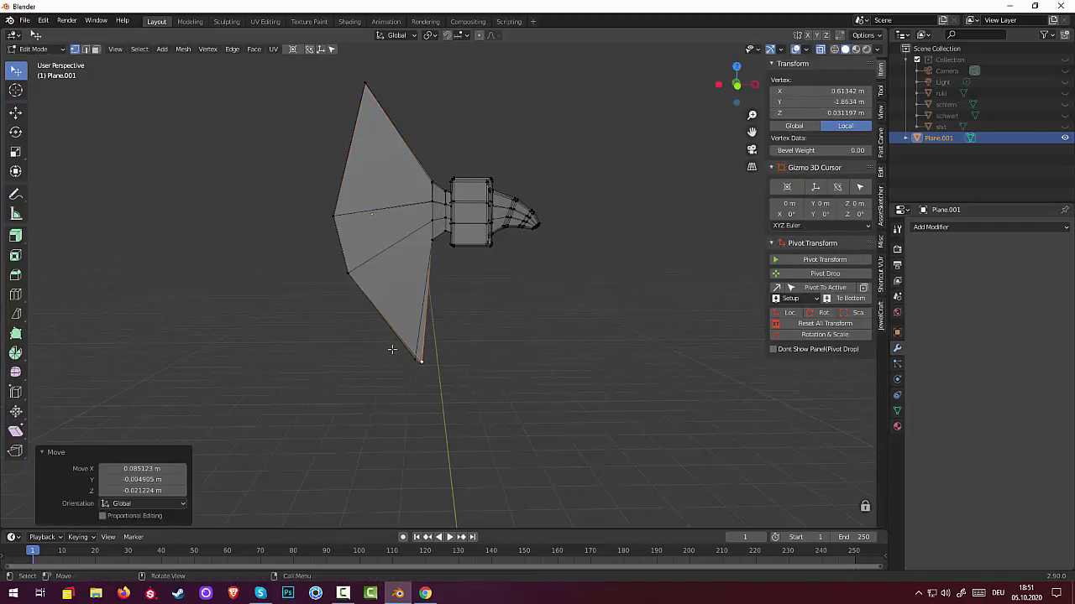
{"action": "key", "text": "ctrl"}
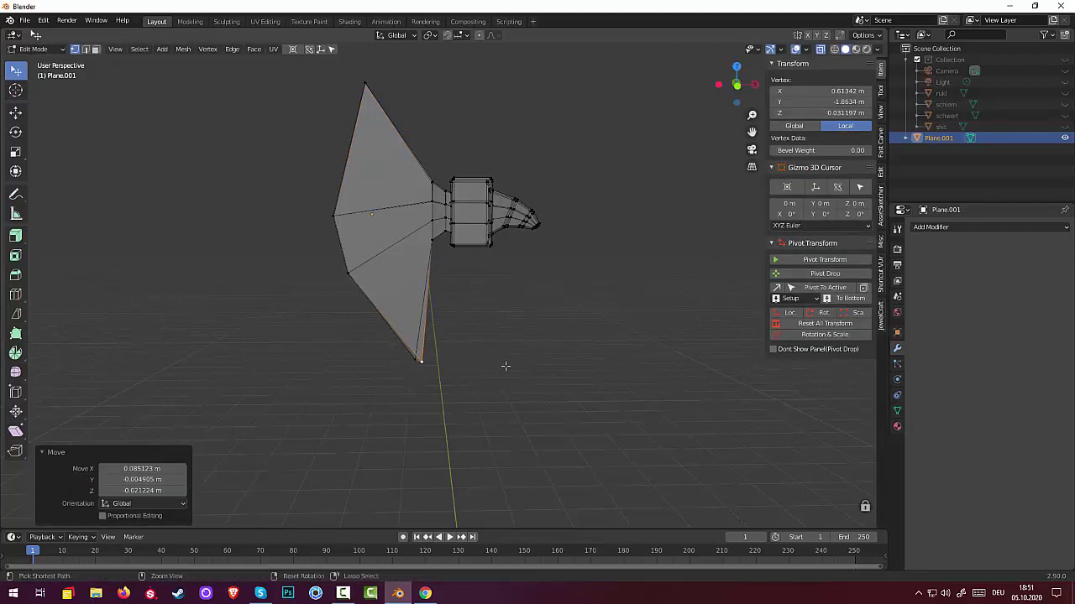
{"action": "key", "text": "ctrl+z"}
{"action": "key", "text": "b"}
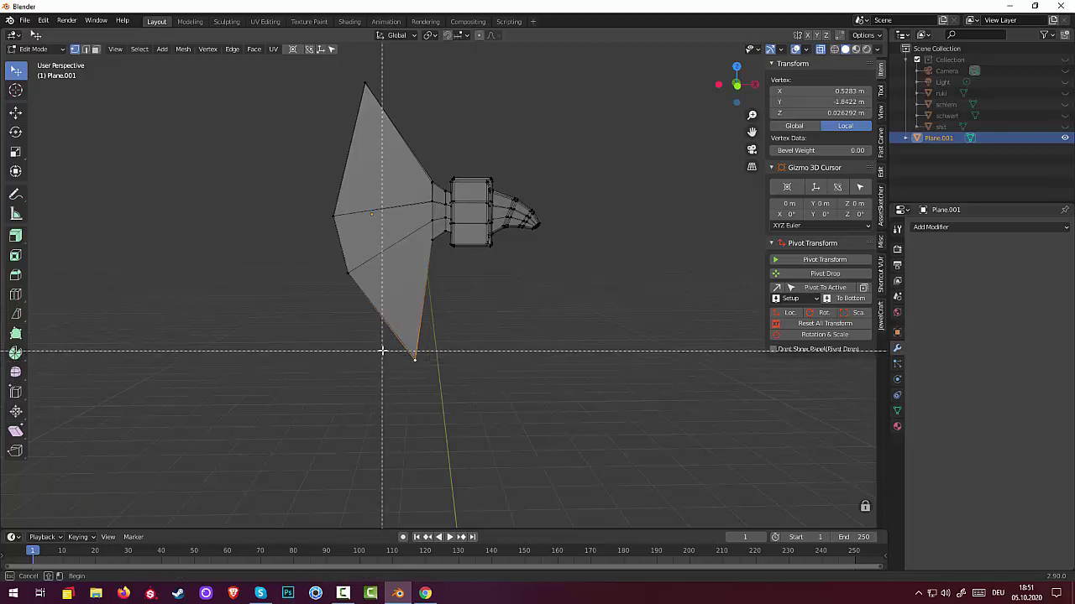
{"action": "left_click_drag", "start_coordinate": [382, 350], "coordinate": [437, 372]}
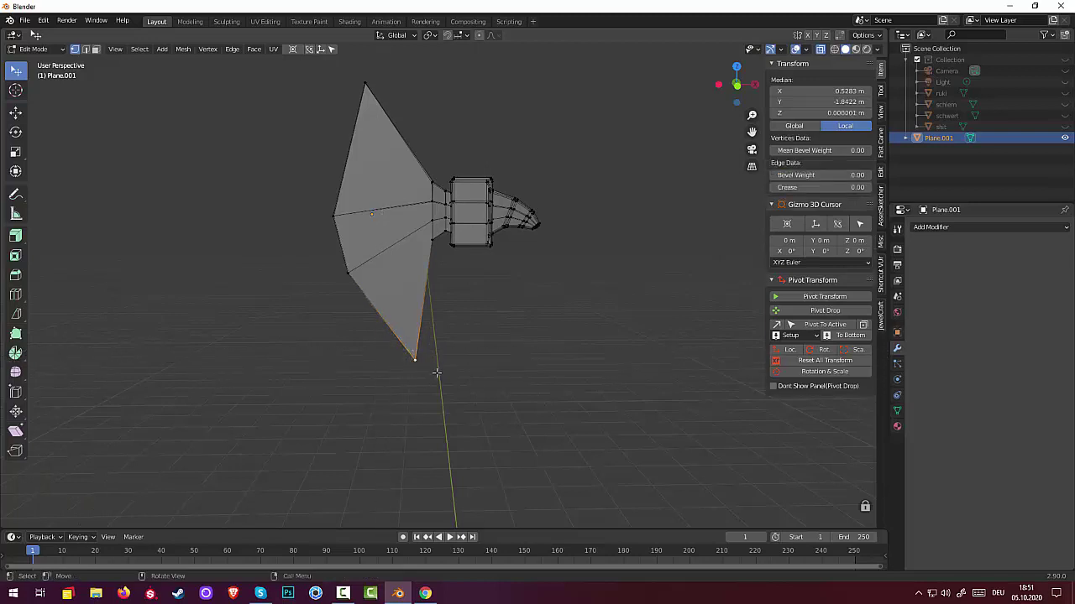
{"action": "key", "text": "g"}
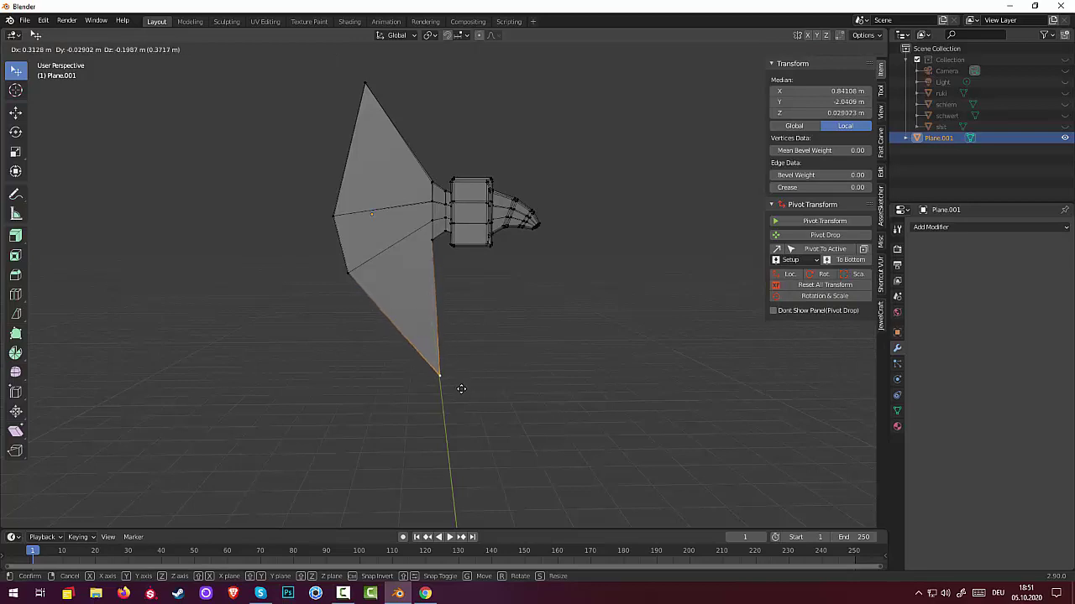
{"action": "left_click", "coordinate": [461, 391]}
{"action": "left_click", "coordinate": [506, 387]}
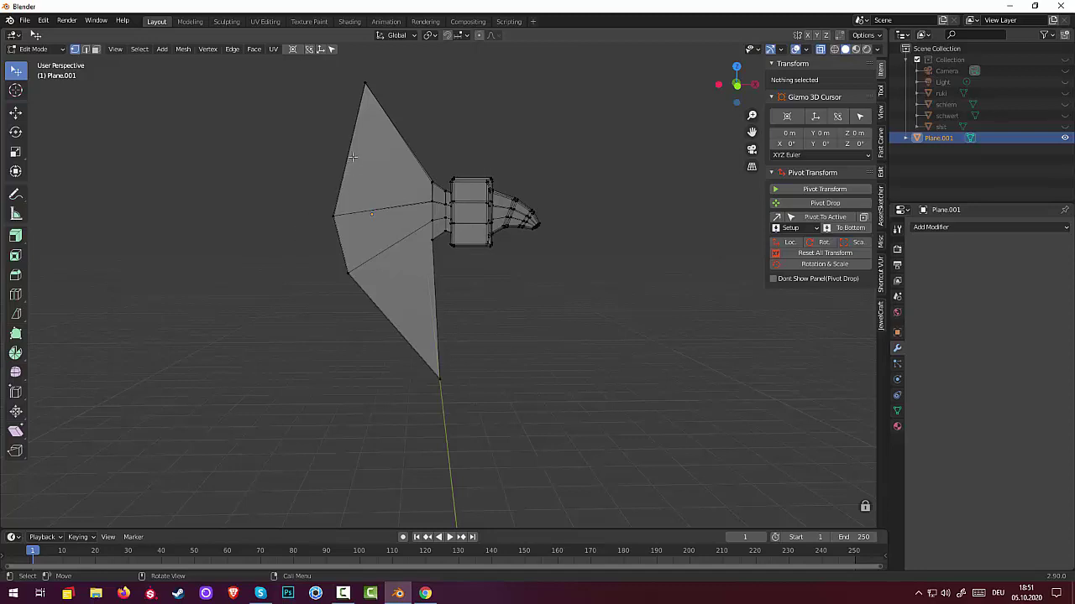
Add two loop cuts across the blade, one in the upper and one in the lower part.
{"action": "left_click", "coordinate": [84, 49]}
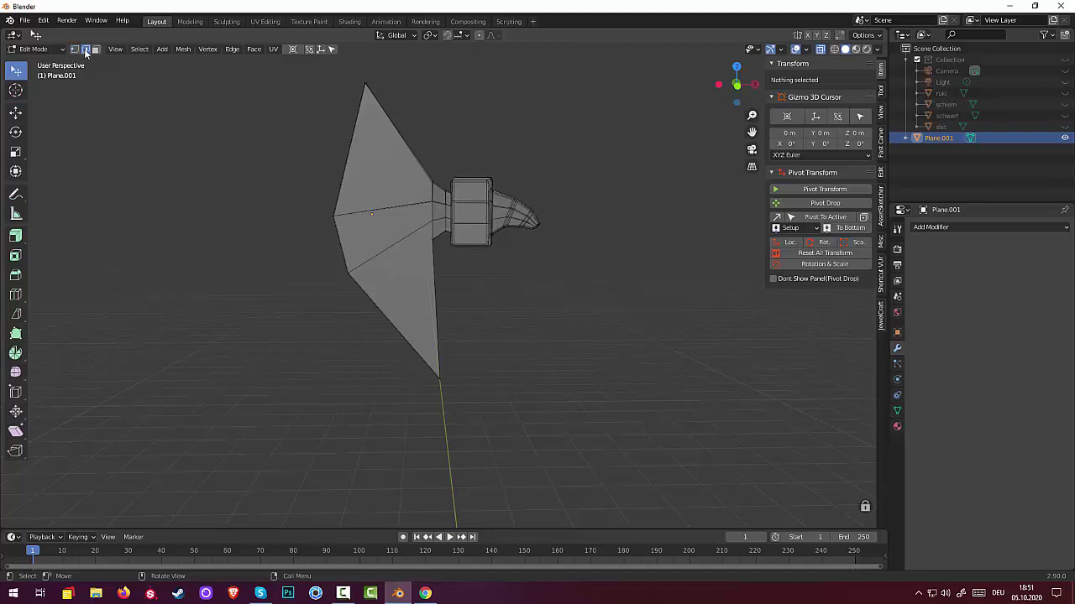
{"action": "left_click", "coordinate": [351, 152]}
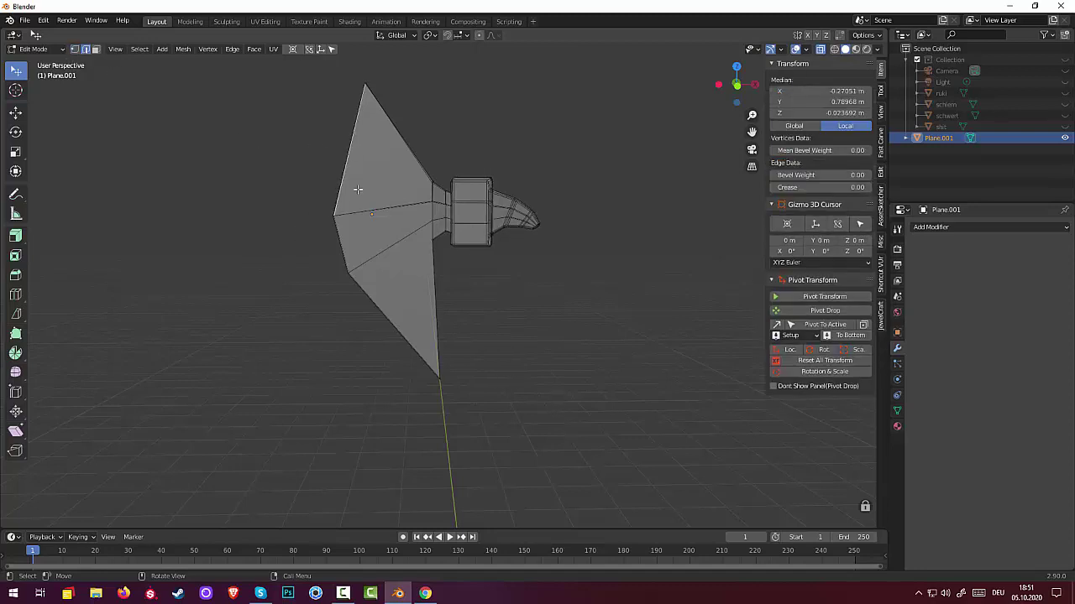
{"action": "key", "text": "ctrl+r"}
{"action": "left_click", "coordinate": [358, 185]}
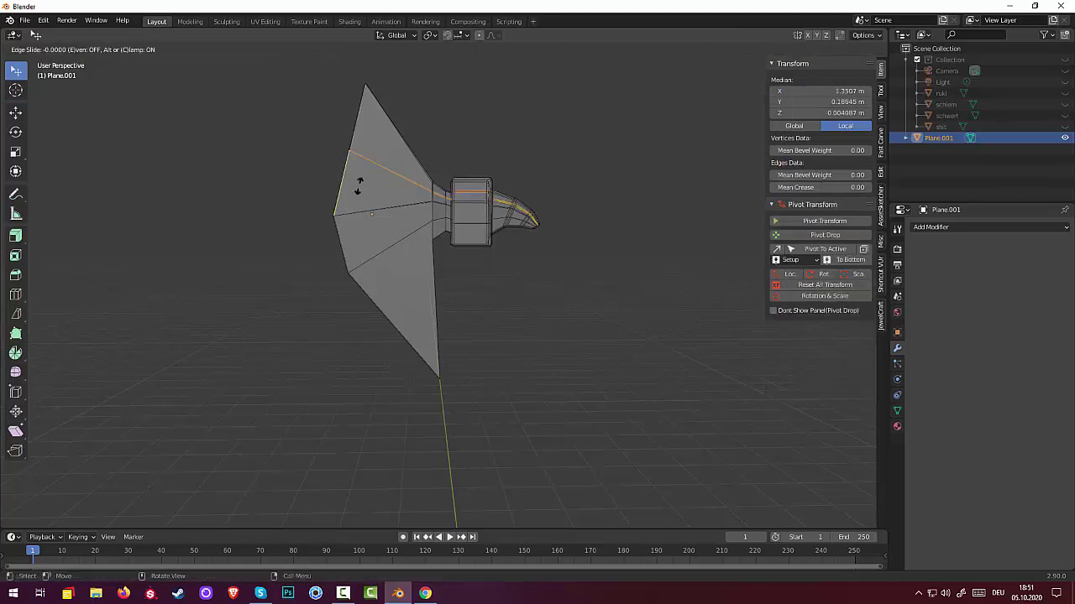
{"action": "left_click", "coordinate": [358, 186]}
{"action": "left_click", "coordinate": [395, 321]}
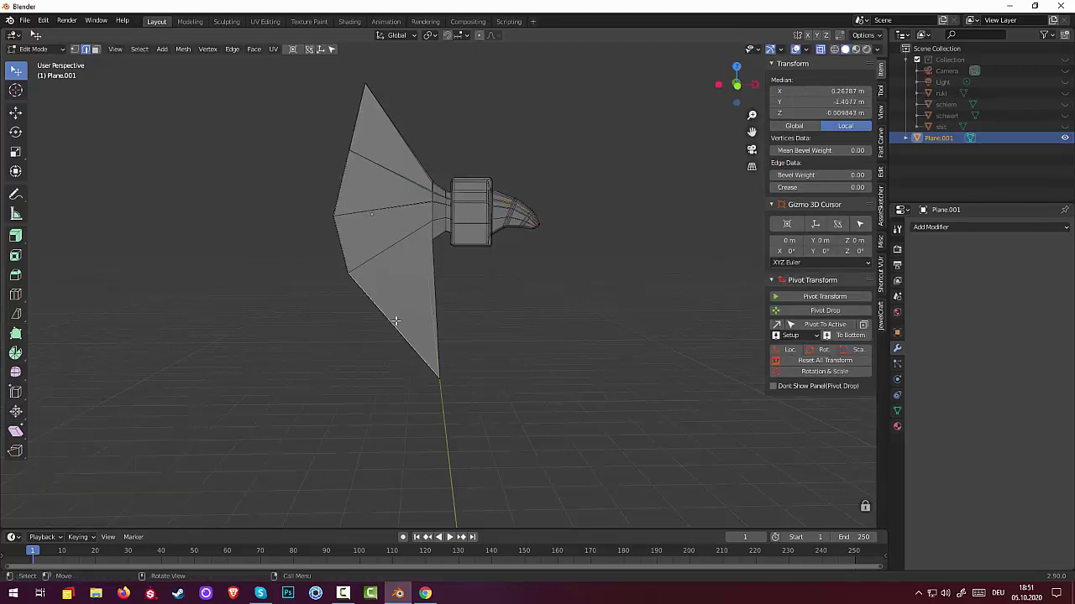
{"action": "left_click", "coordinate": [395, 316]}
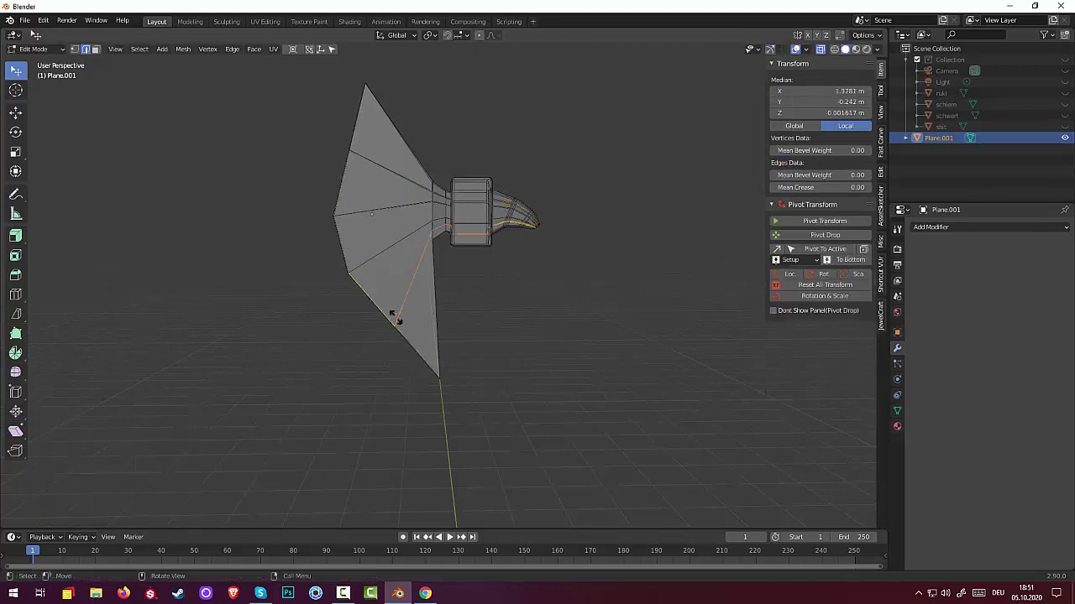
{"action": "left_click", "coordinate": [394, 317]}
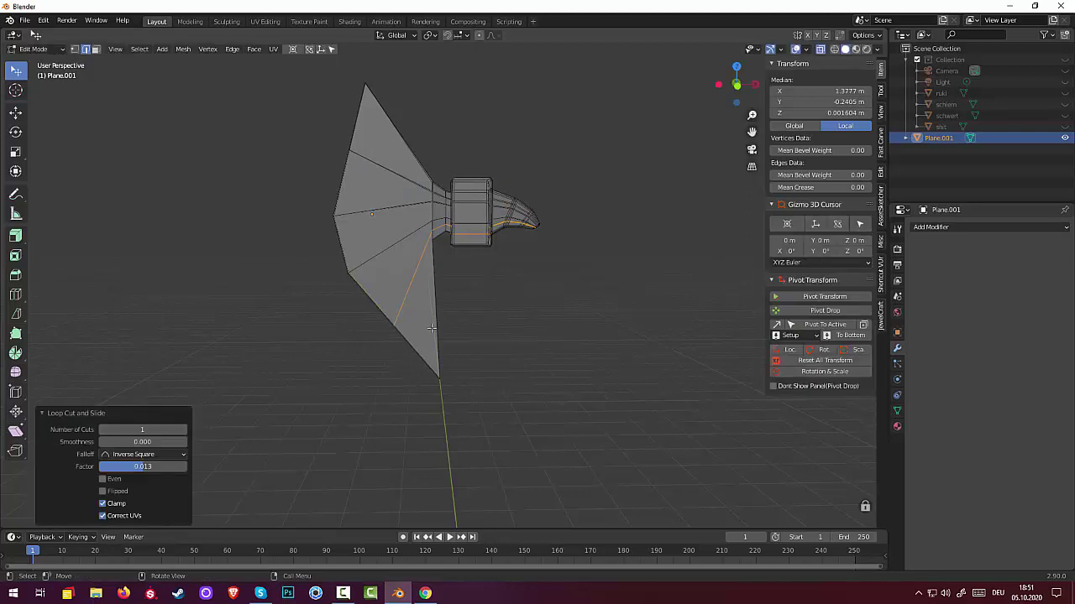
Bulge the lower cut's outer-edge vertices outward.
{"action": "left_click", "coordinate": [75, 48]}
{"action": "left_click", "coordinate": [381, 331]}
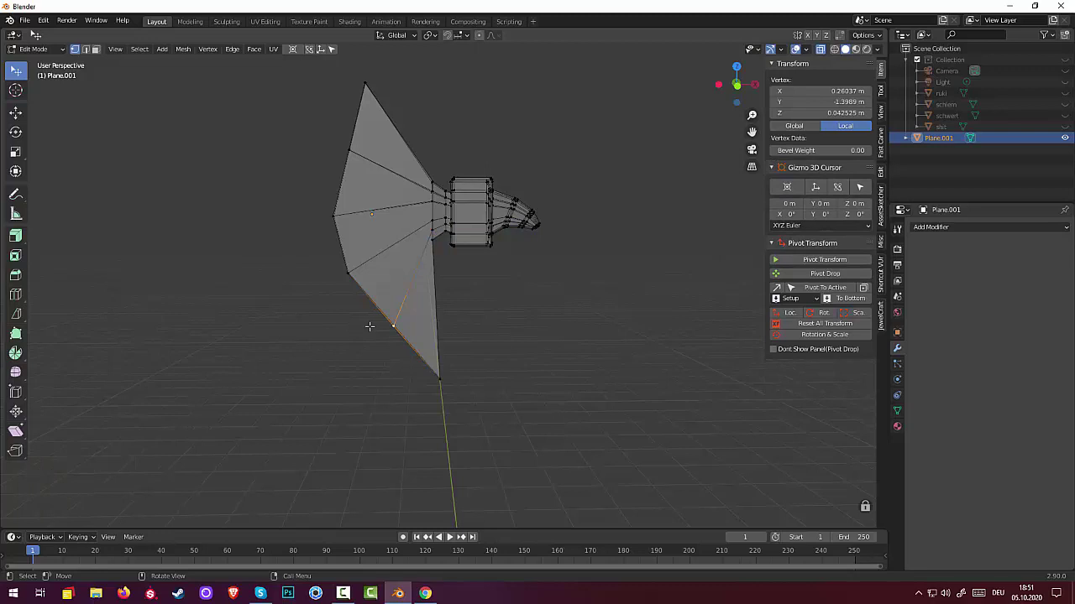
{"action": "key", "text": "b"}
{"action": "left_click_drag", "start_coordinate": [367, 319], "coordinate": [412, 341]}
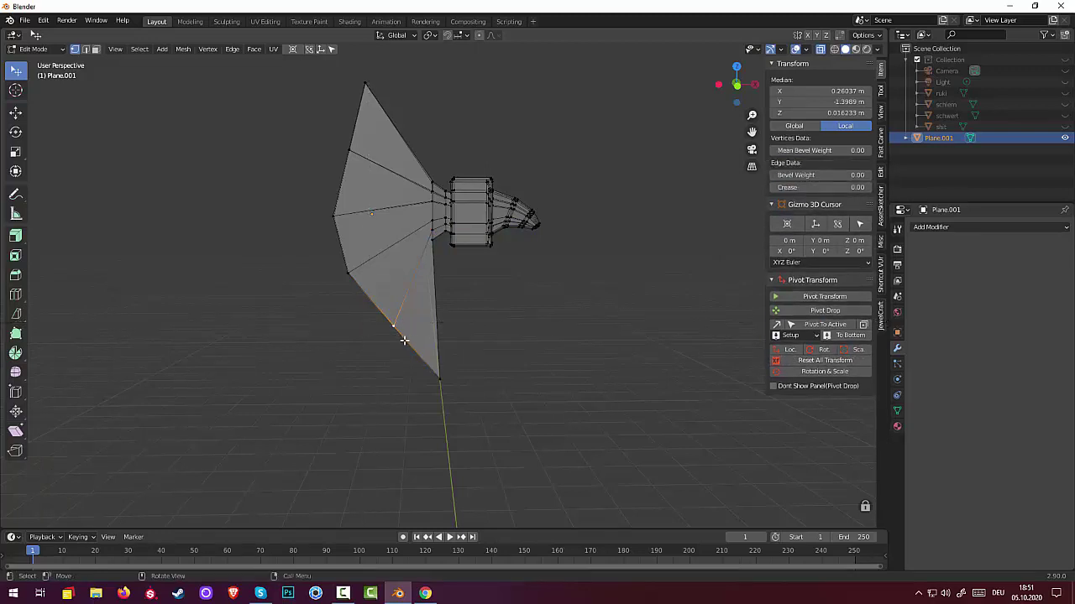
{"action": "key", "text": "g"}
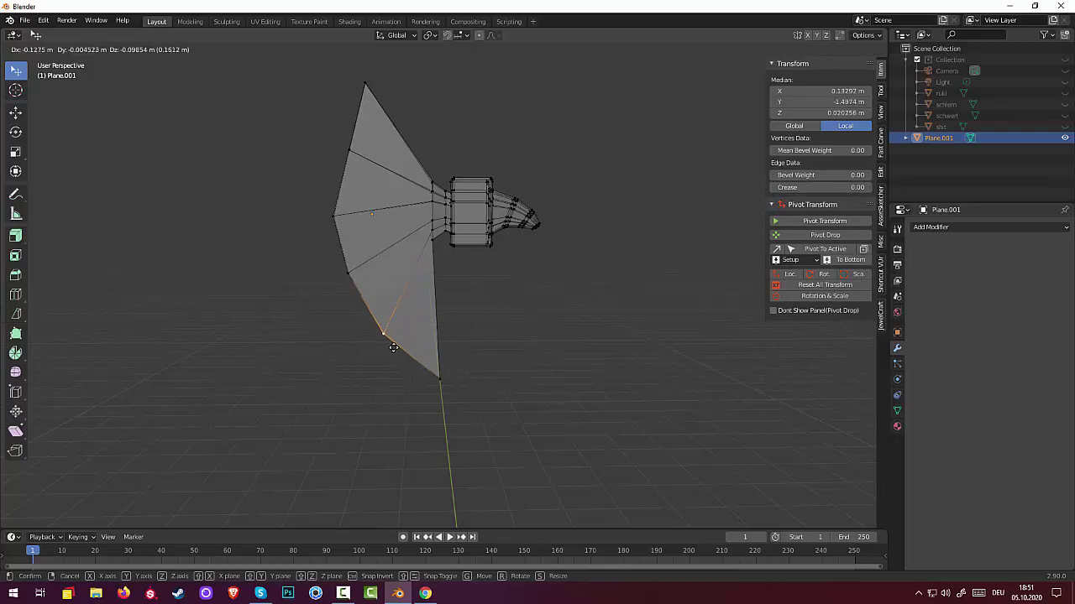
{"action": "left_click", "coordinate": [392, 347]}
{"action": "left_click", "coordinate": [304, 130]}
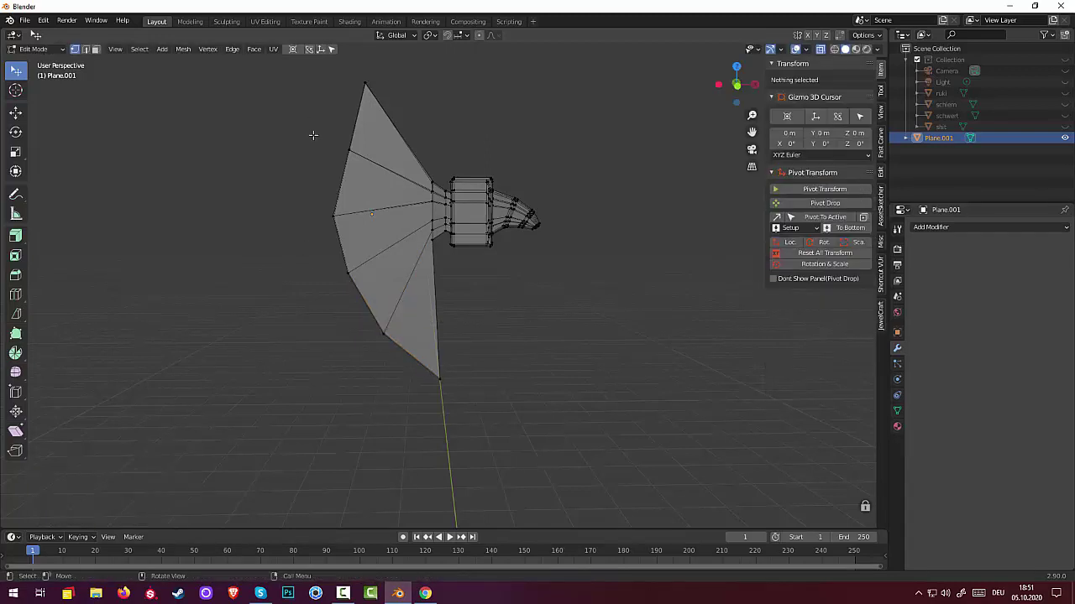
Reposition the upper cut's outer blade edge.
{"action": "key", "text": "b"}
{"action": "left_click_drag", "start_coordinate": [312, 134], "coordinate": [365, 177]}
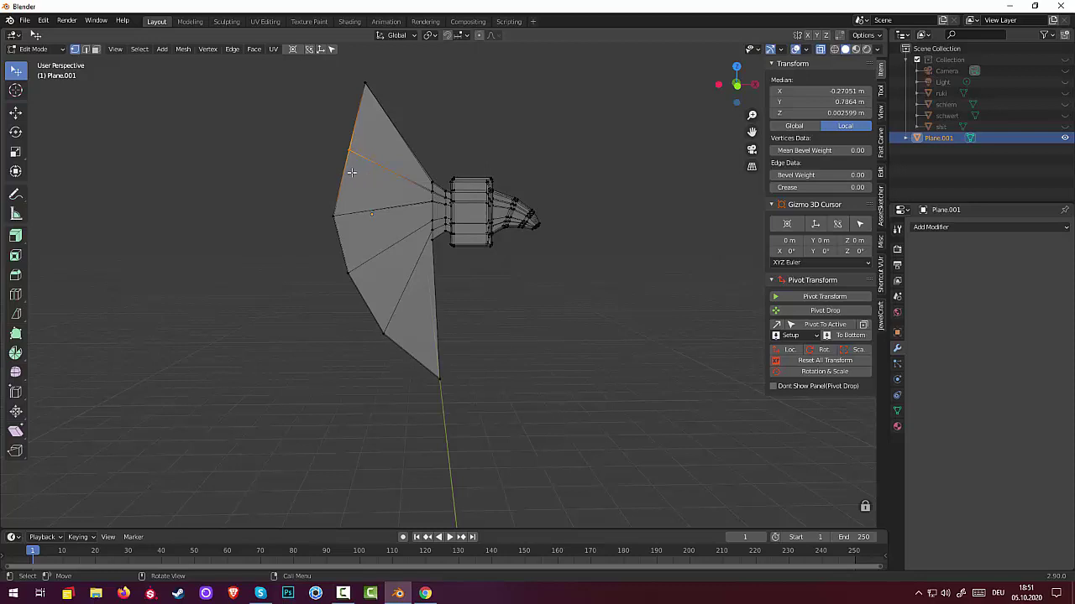
{"action": "key", "text": "g"}
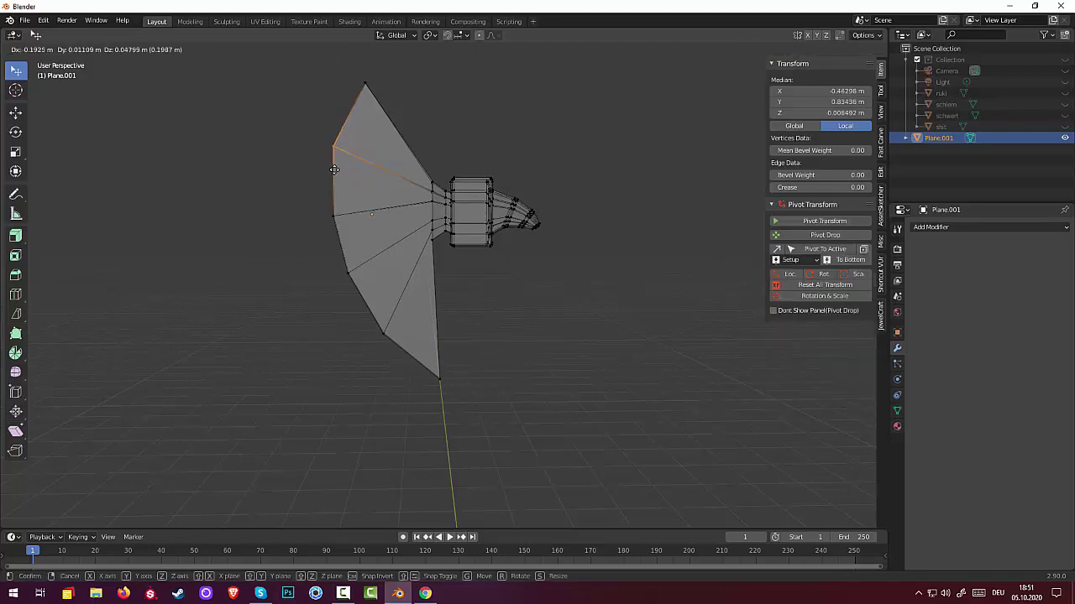
{"action": "left_click", "coordinate": [338, 179]}
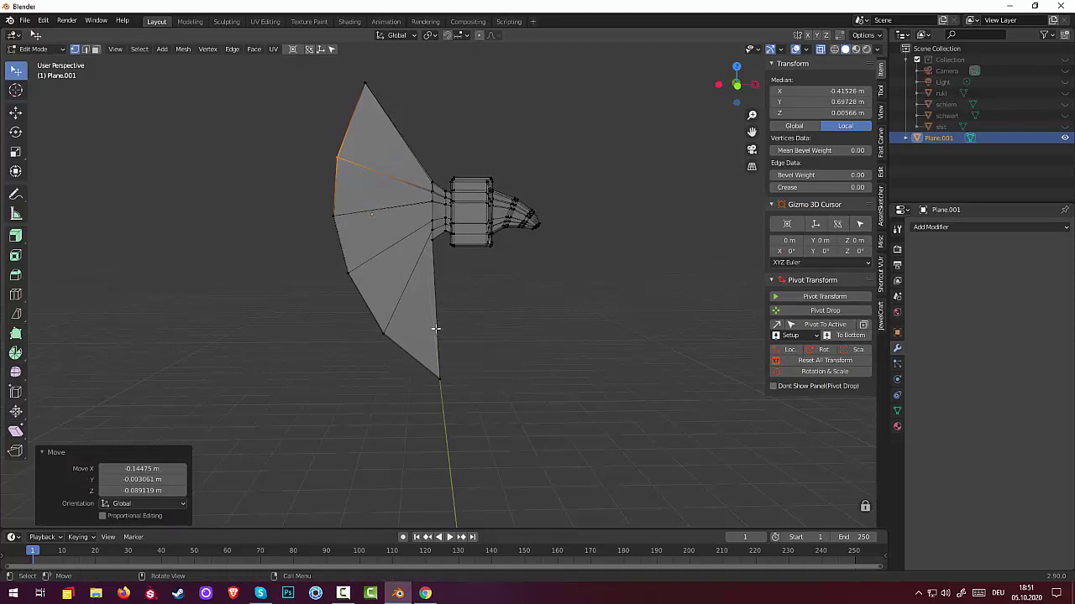
{"action": "key", "text": "alt+a"}
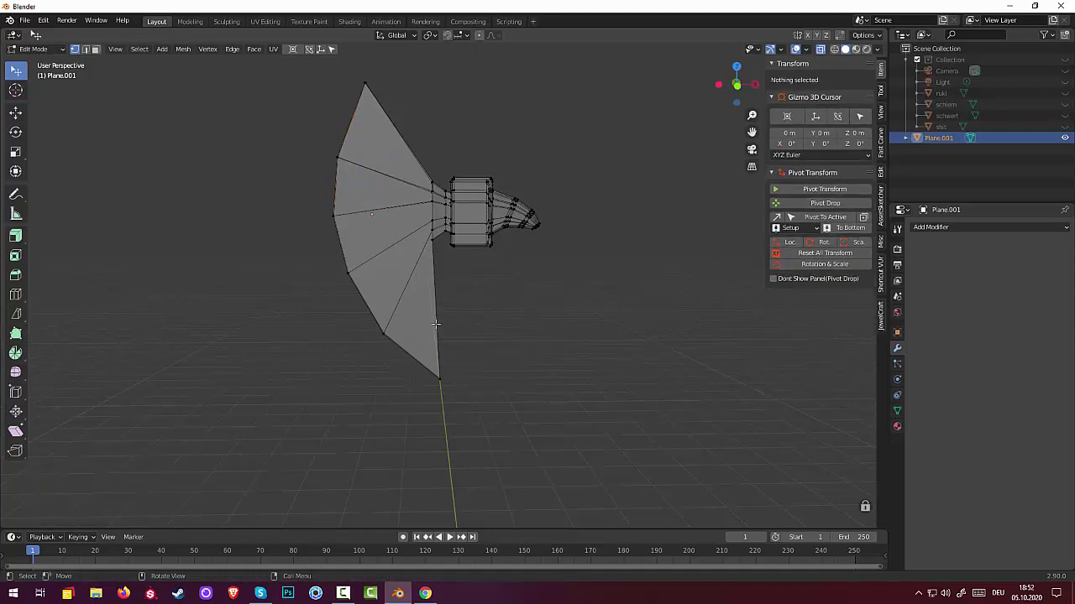
Cut another edge loop across all the blade's segments from a vertical edge.
{"action": "left_click", "coordinate": [85, 49]}
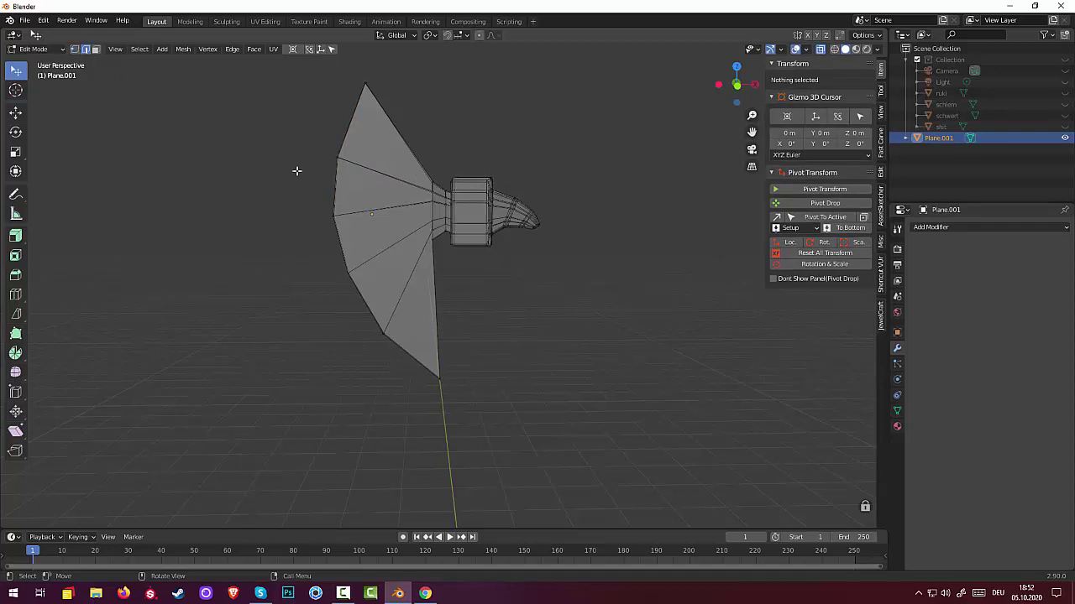
{"action": "left_click", "coordinate": [437, 325]}
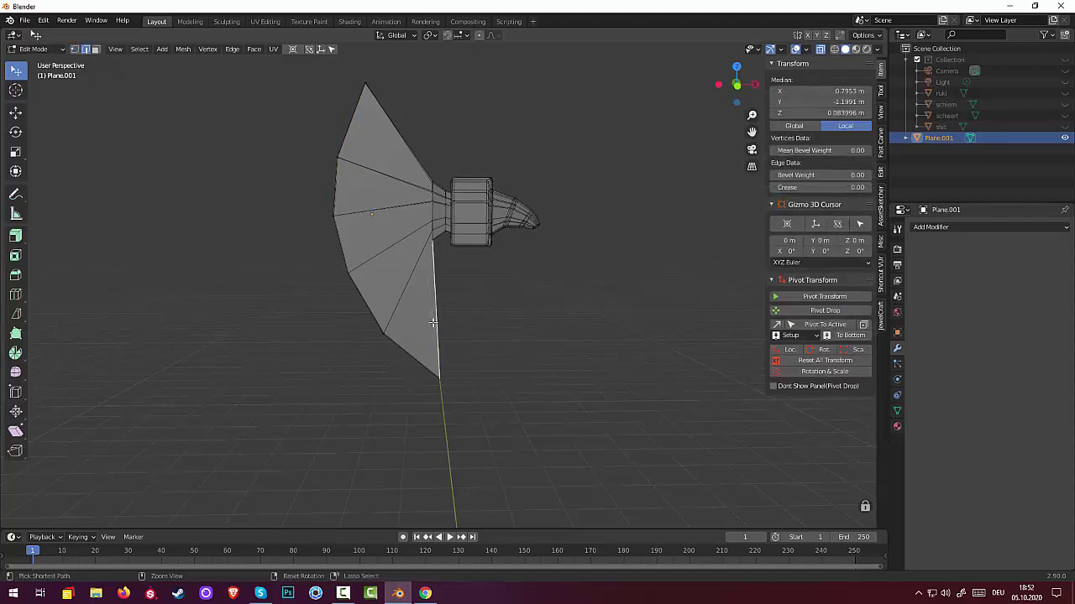
{"action": "key", "text": "ctrl+r"}
{"action": "left_click", "coordinate": [432, 321]}
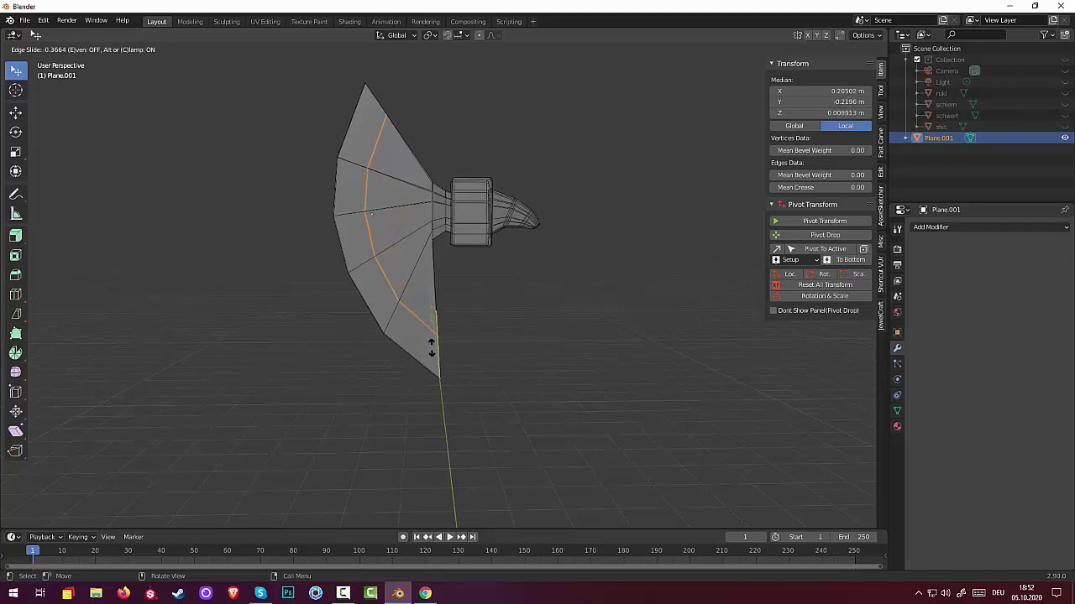
{"action": "left_click", "coordinate": [431, 345]}
{"action": "key", "text": "alt+a"}
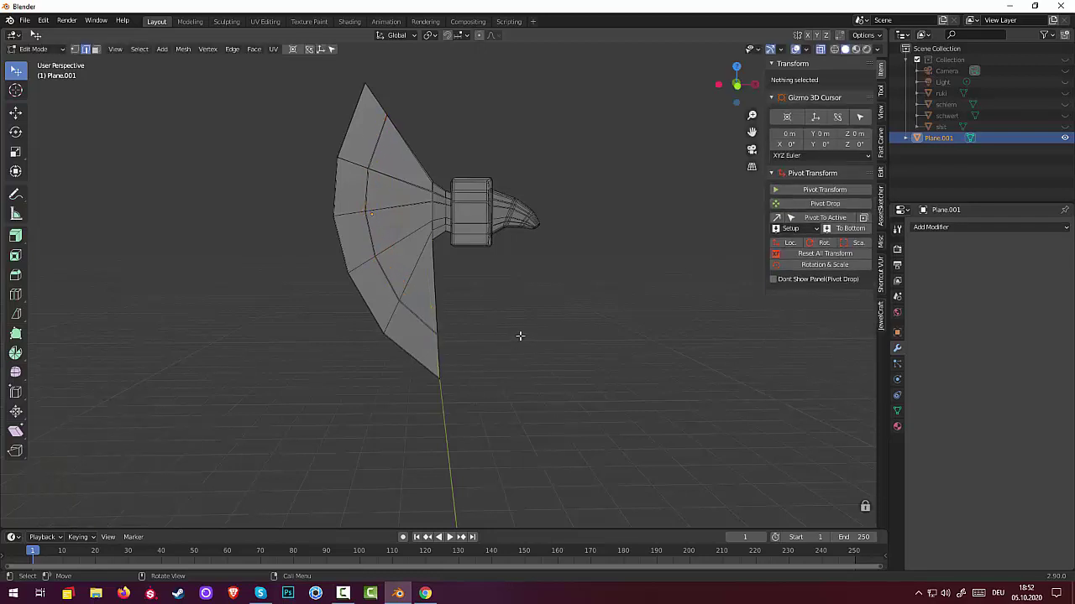
{"action": "mouse_move", "coordinate": [521, 334]}
{"action": "middle_mouse_down"}
{"action": "mouse_move", "coordinate": [586, 319]}
{"action": "mouse_move", "coordinate": [594, 375]}
{"action": "mouse_move", "coordinate": [578, 353]}
{"action": "mouse_move", "coordinate": [423, 330]}
{"action": "mouse_move", "coordinate": [345, 331]}
{"action": "mouse_move", "coordinate": [562, 339]}
{"action": "mouse_move", "coordinate": [484, 311]}
{"action": "middle_mouse_up"}
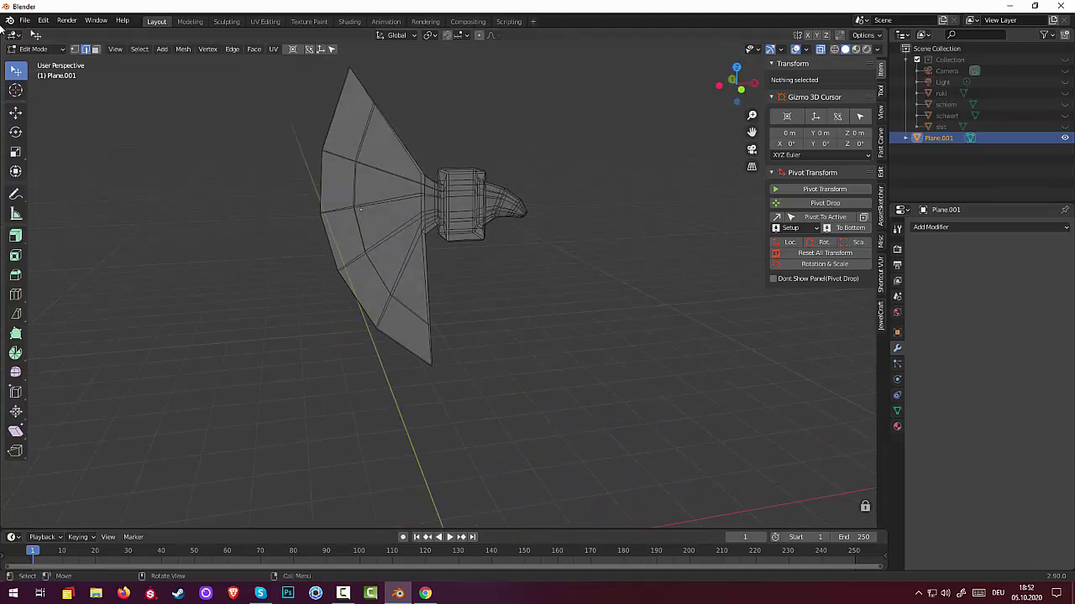
With X-ray on, scale the first two inner-loop vertices outward.
{"action": "left_click", "coordinate": [74, 48]}
{"action": "key", "text": "alt+z"}
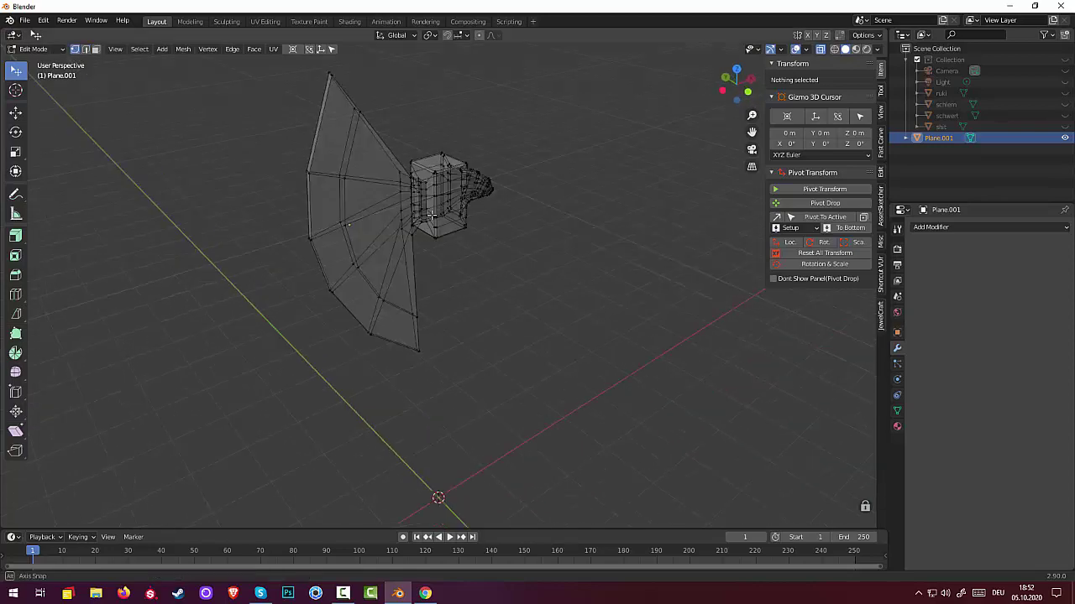
{"action": "middle_click_drag", "start_coordinate": [378, 218], "coordinate": [361, 184]}
{"action": "left_click", "coordinate": [346, 180], "text": "shift"}
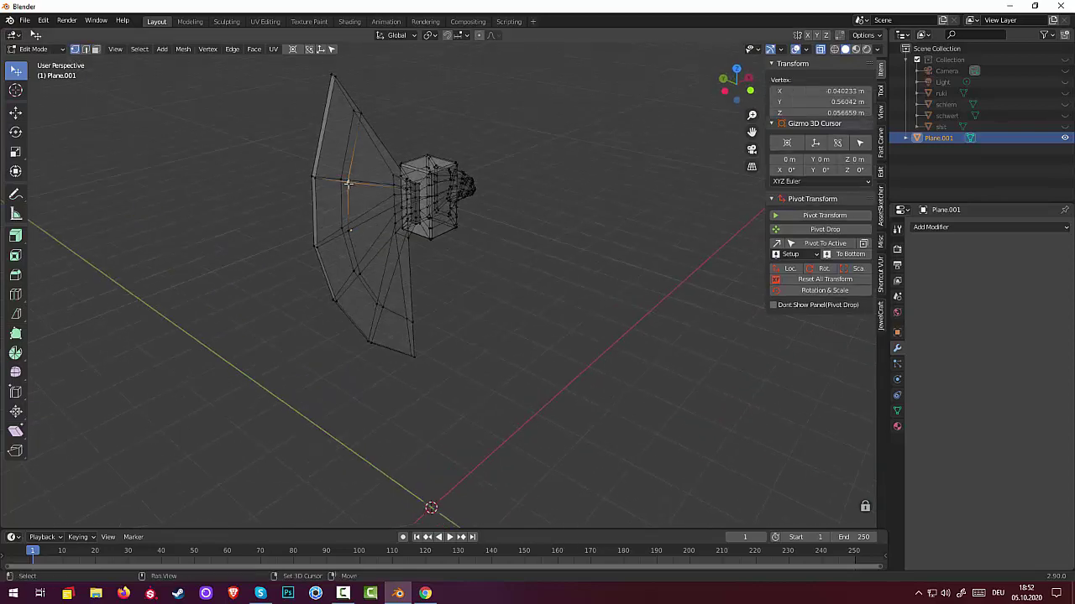
{"action": "left_click", "coordinate": [346, 180], "text": "alt+shift"}
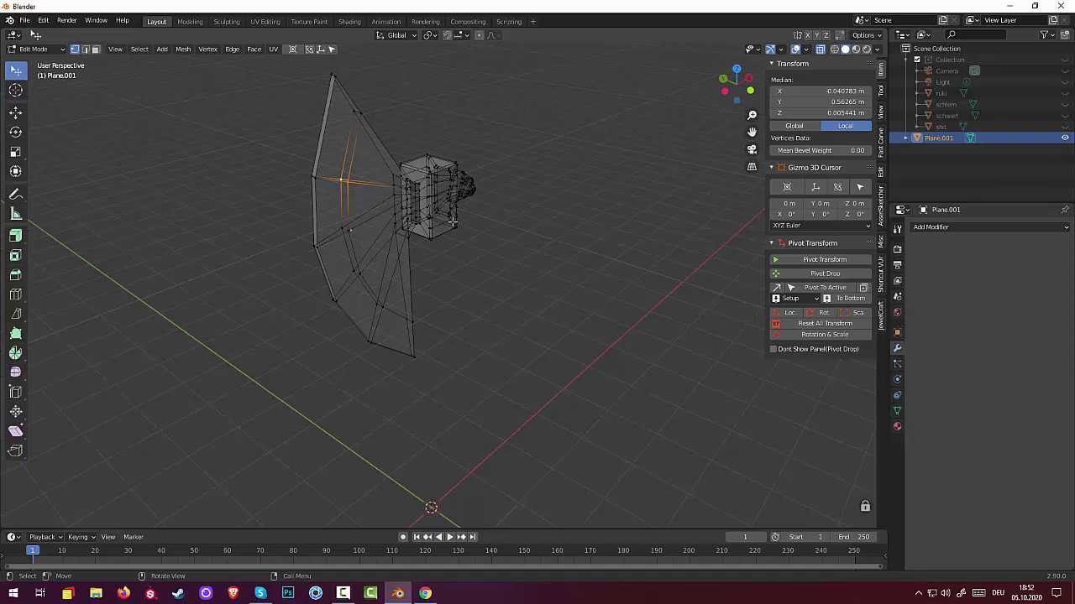
{"action": "key", "text": "s"}
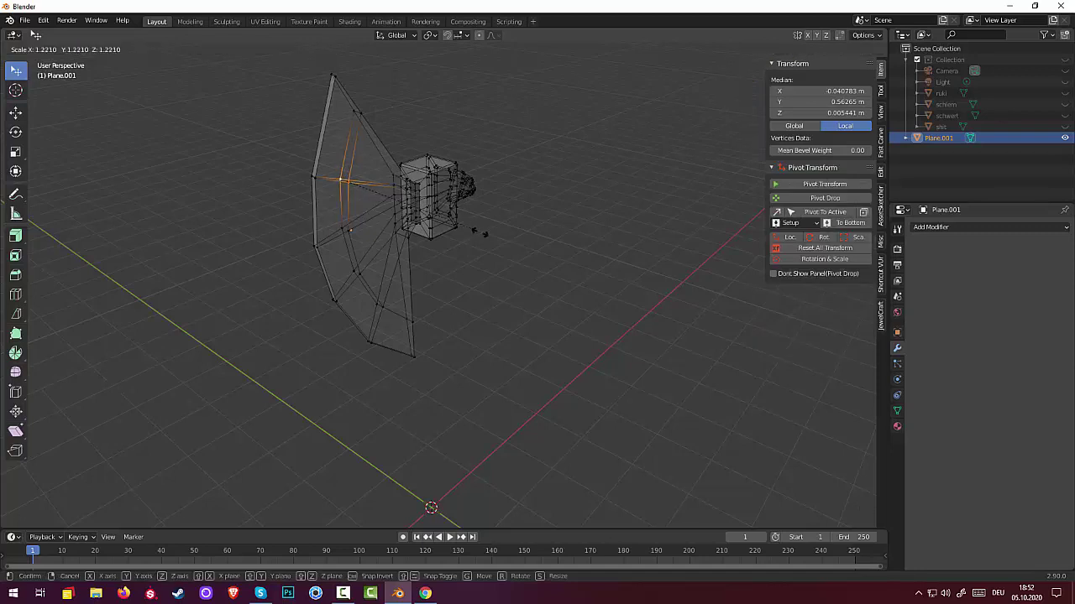
{"action": "left_click", "coordinate": [502, 243]}
{"action": "left_click", "coordinate": [349, 229]}
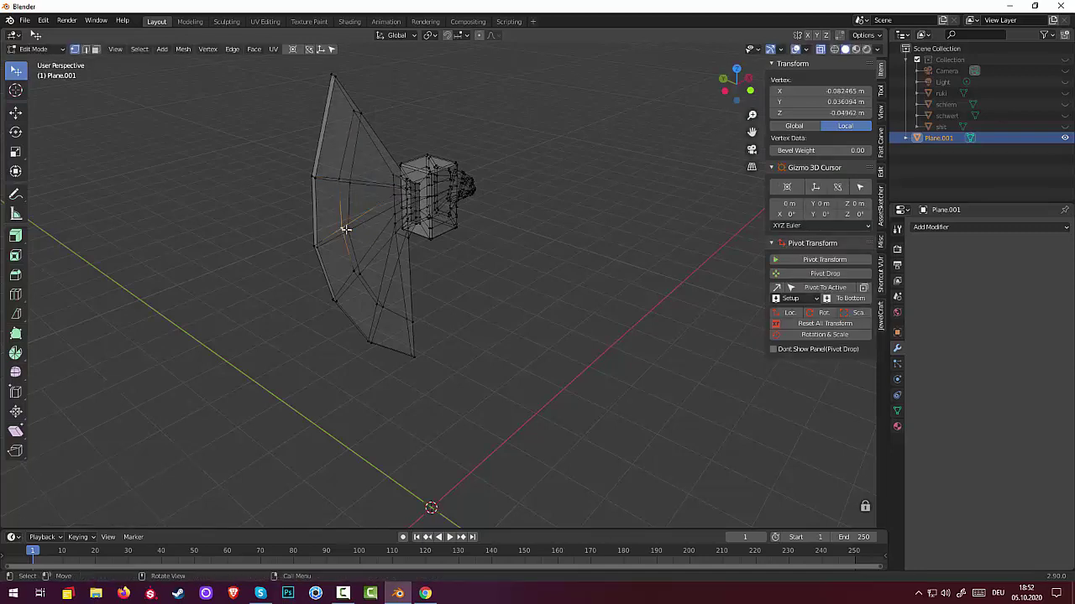
{"action": "left_click", "coordinate": [346, 229], "text": "alt"}
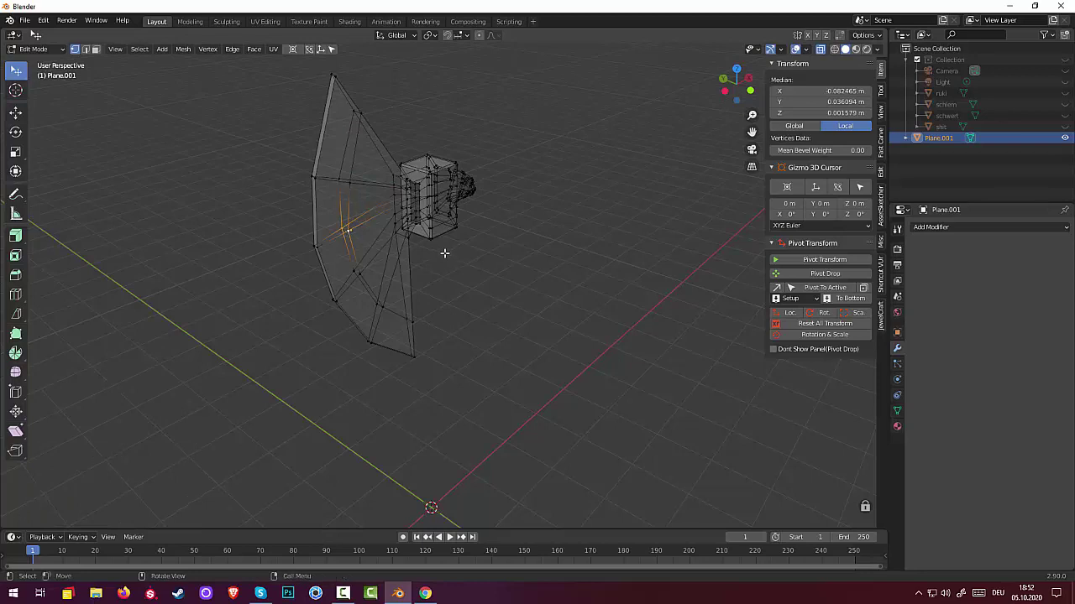
{"action": "key", "text": "s"}
{"action": "left_click", "coordinate": [470, 270]}
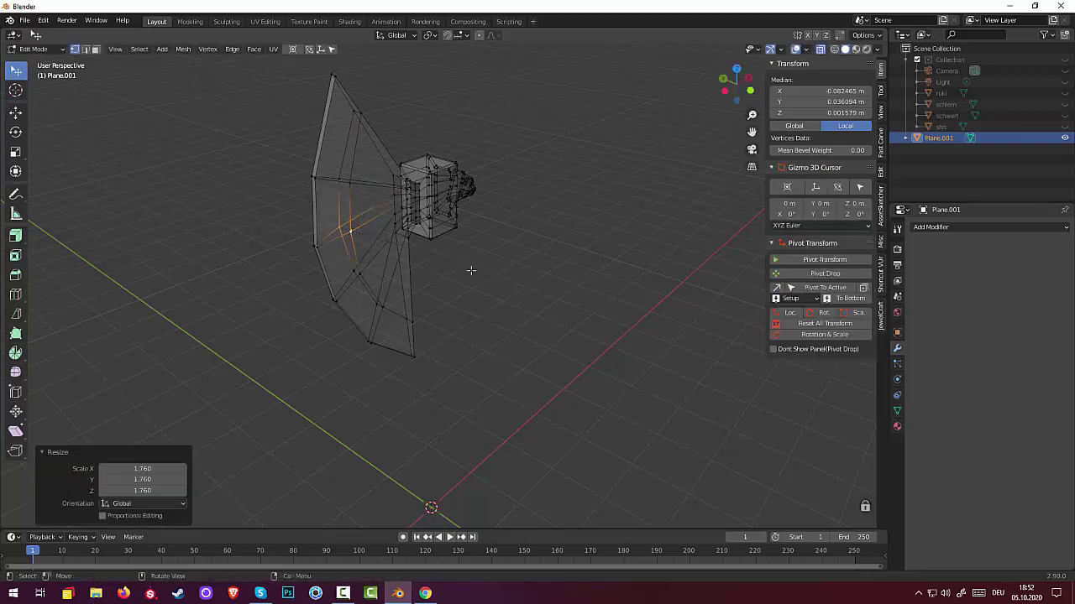
Scale the remaining inner-loop vertices outward down to the lowest one.
{"action": "left_click", "coordinate": [356, 270]}
{"action": "left_click", "coordinate": [358, 272], "text": "alt"}
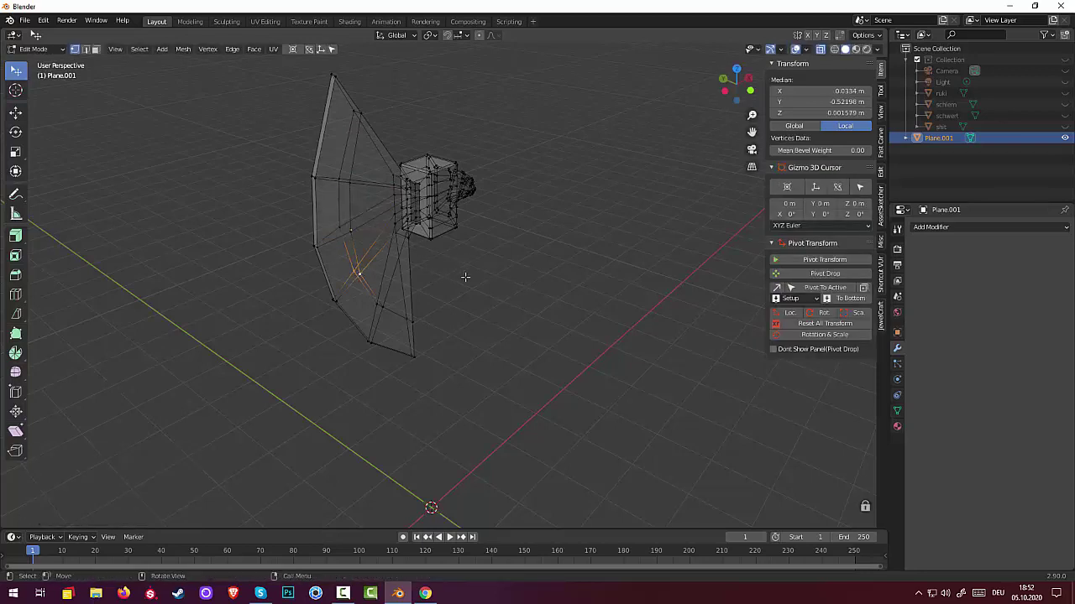
{"action": "key", "text": "s"}
{"action": "left_click", "coordinate": [517, 287]}
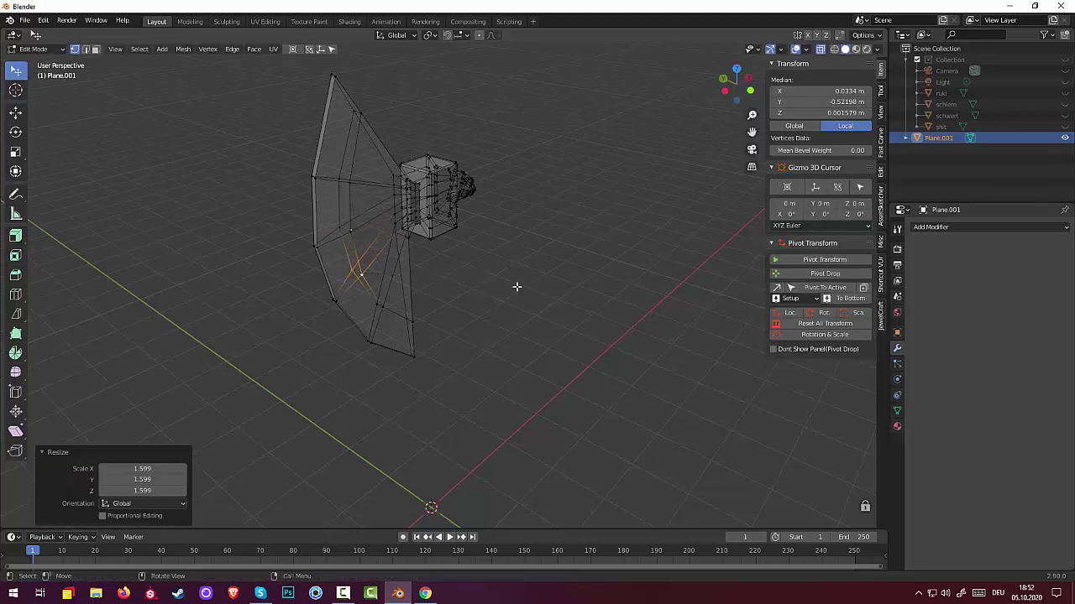
{"action": "left_click", "coordinate": [373, 302]}
{"action": "left_click", "coordinate": [386, 308], "text": "alt"}
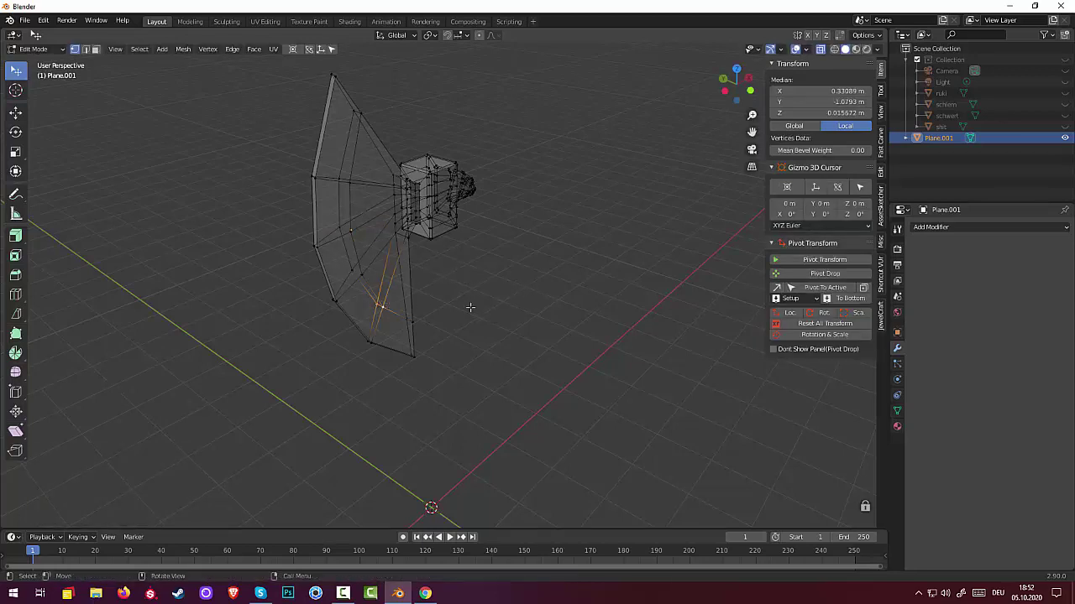
{"action": "key", "text": "s"}
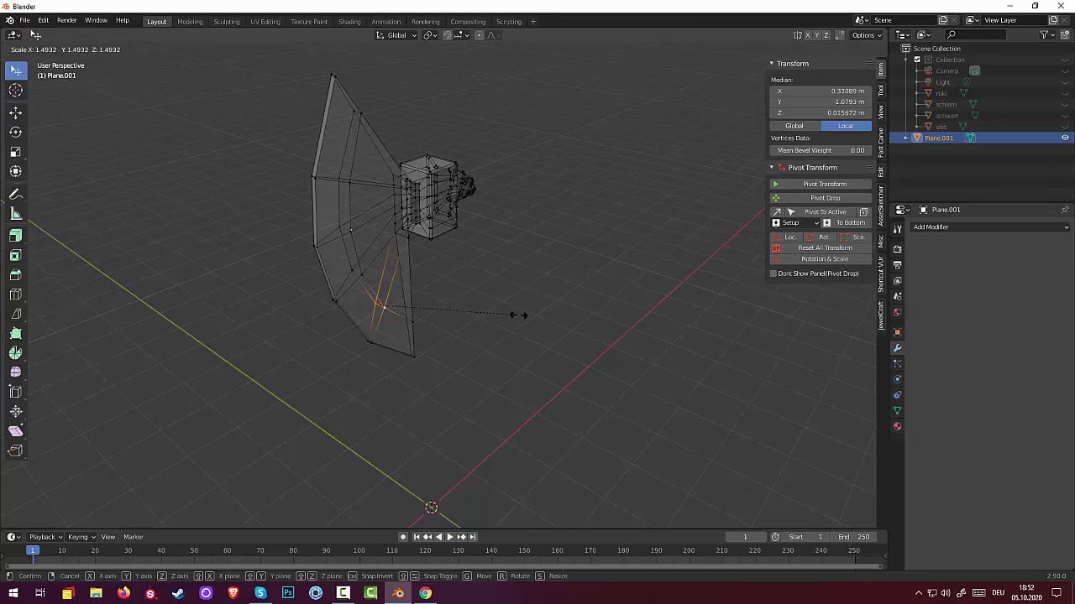
{"action": "left_click", "coordinate": [504, 315]}
{"action": "left_click", "coordinate": [553, 311]}
{"action": "middle_click_drag", "start_coordinate": [553, 311], "coordinate": [443, 271]}
{"action": "scroll", "coordinate": [439, 252], "scroll_direction": "up", "scroll_amount": 1}
{"action": "scroll", "coordinate": [419, 181], "scroll_direction": "up", "scroll_amount": 1}
Move the blade vertices beside the socket to a new position.
{"action": "left_click", "coordinate": [451, 222]}
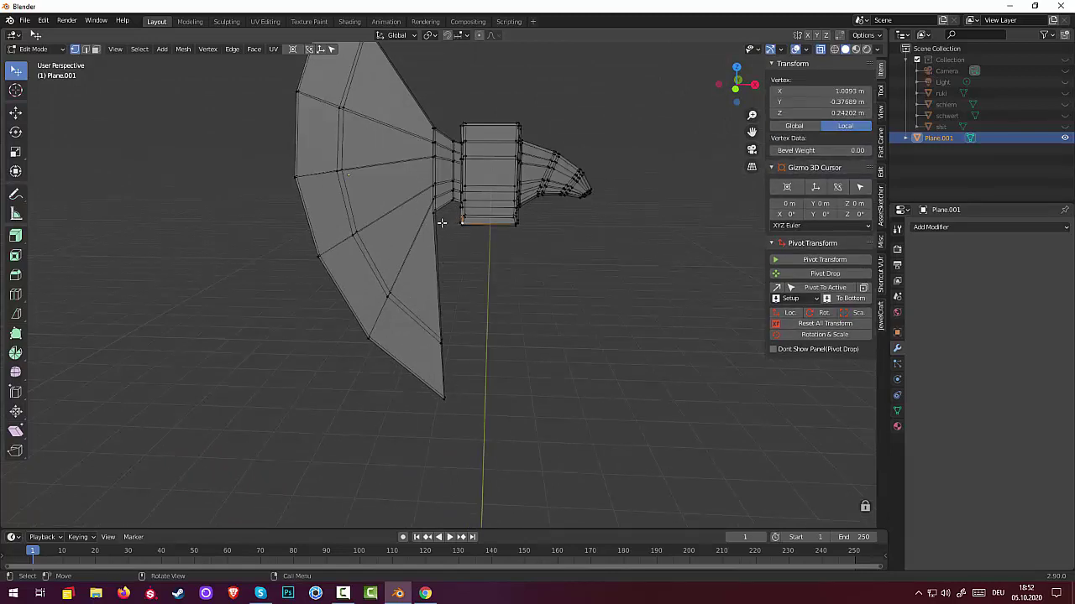
{"action": "key", "text": "b"}
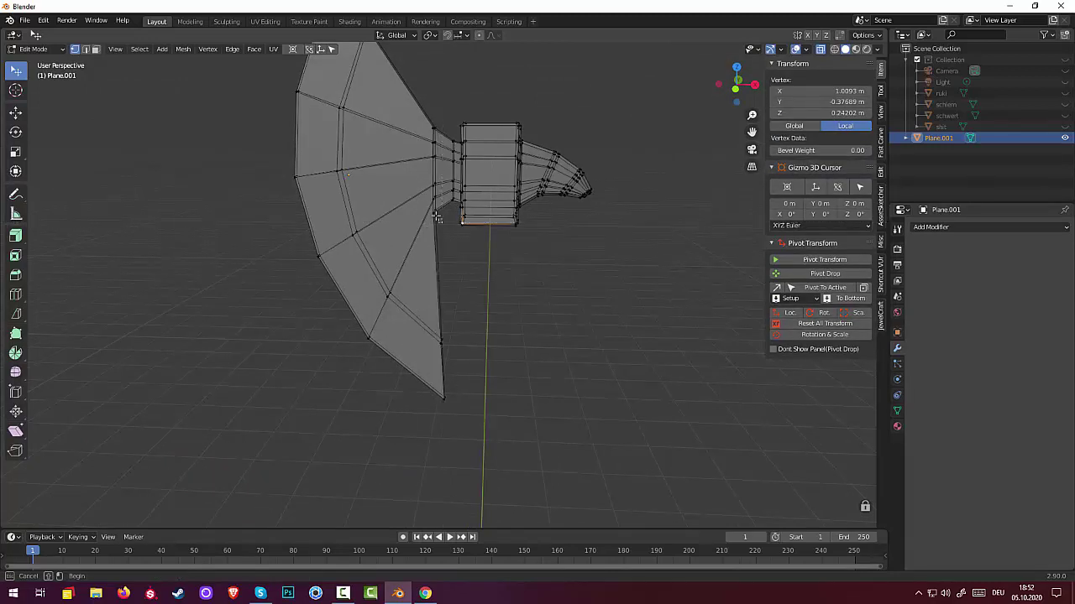
{"action": "left_click_drag", "start_coordinate": [430, 203], "coordinate": [462, 243]}
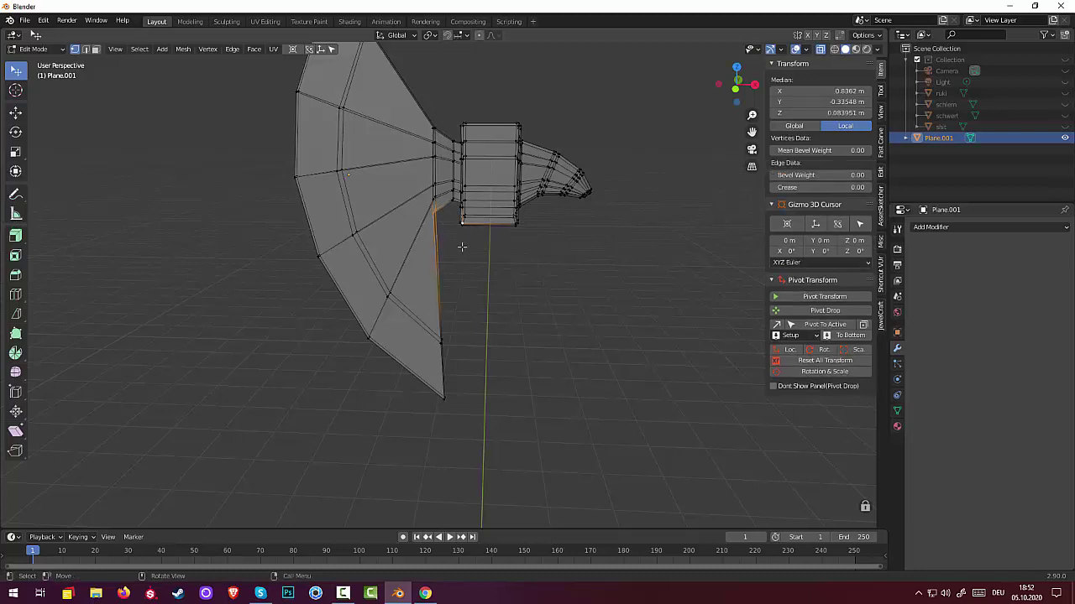
{"action": "key", "text": "g"}
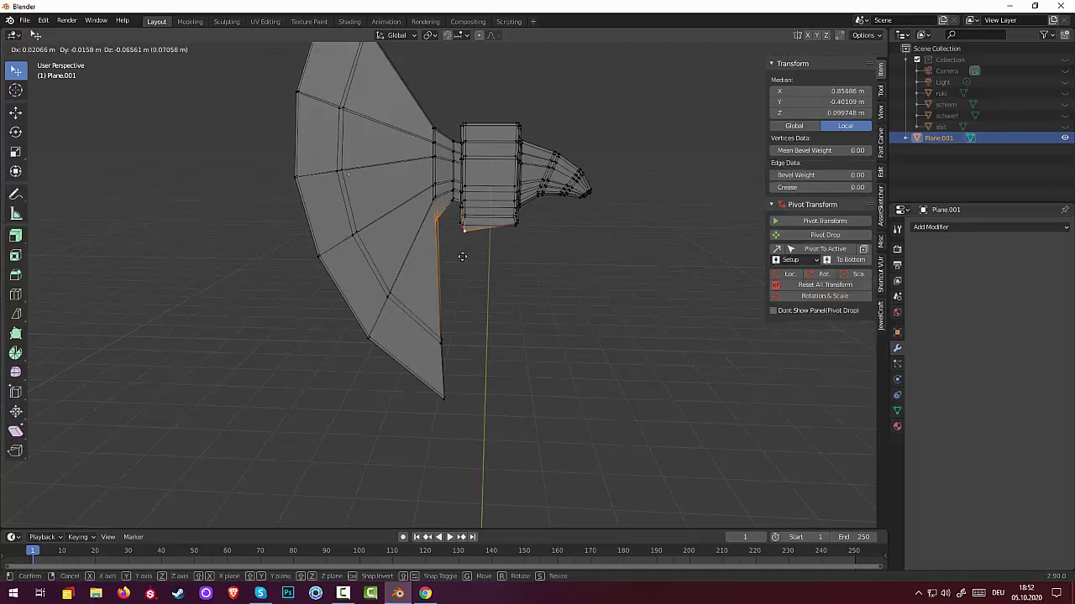
{"action": "left_click", "coordinate": [461, 256]}
{"action": "key", "text": "alt+a"}
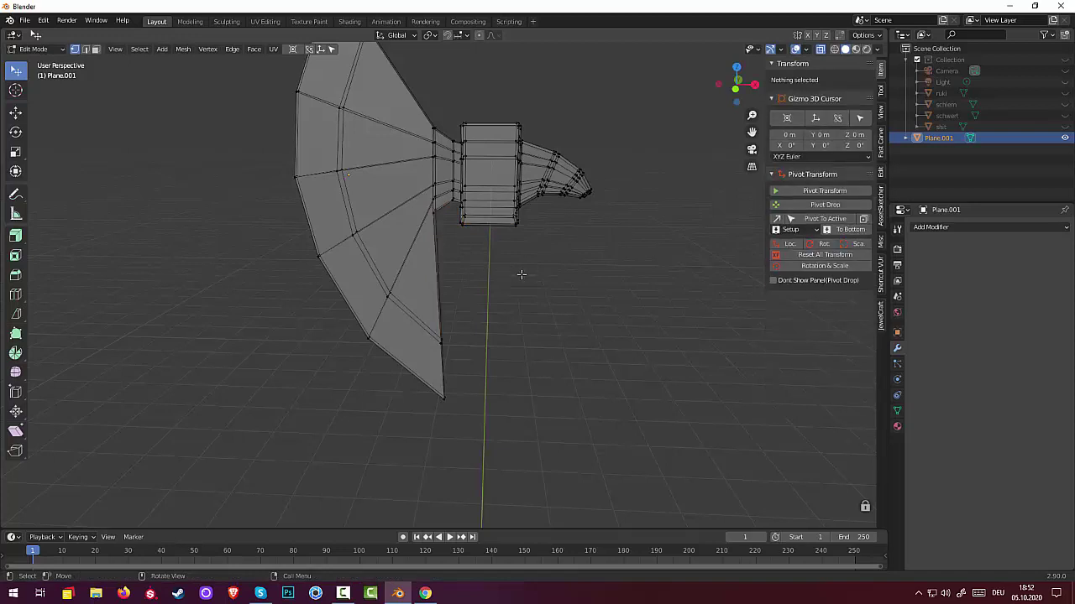
Move the blade's lower inner edge about 0.05 m along X and 0.09 m lower.
{"action": "key", "text": "b"}
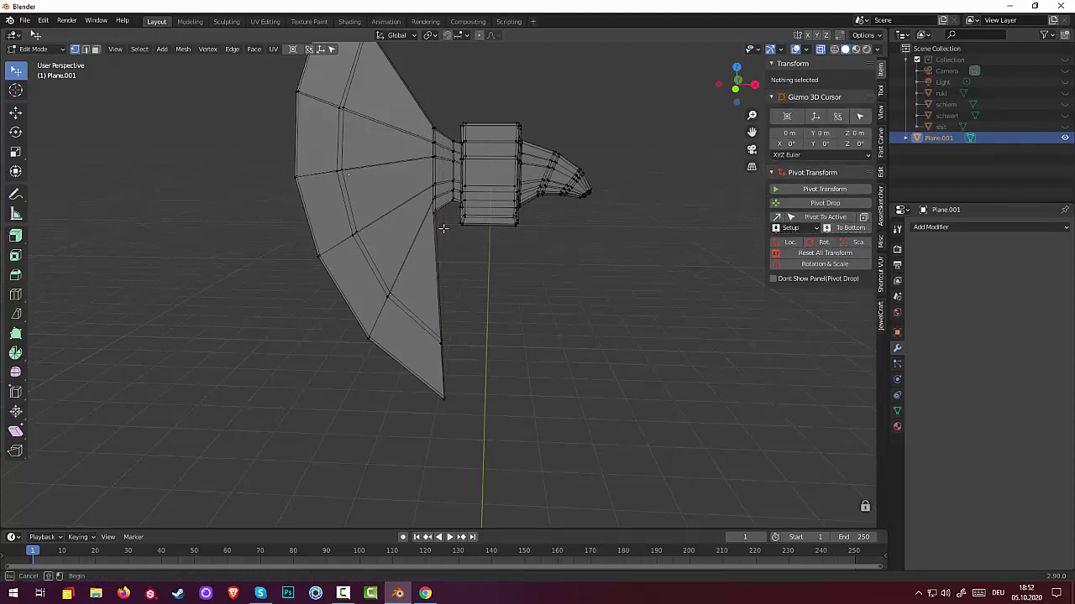
{"action": "left_click_drag", "start_coordinate": [436, 217], "coordinate": [453, 255]}
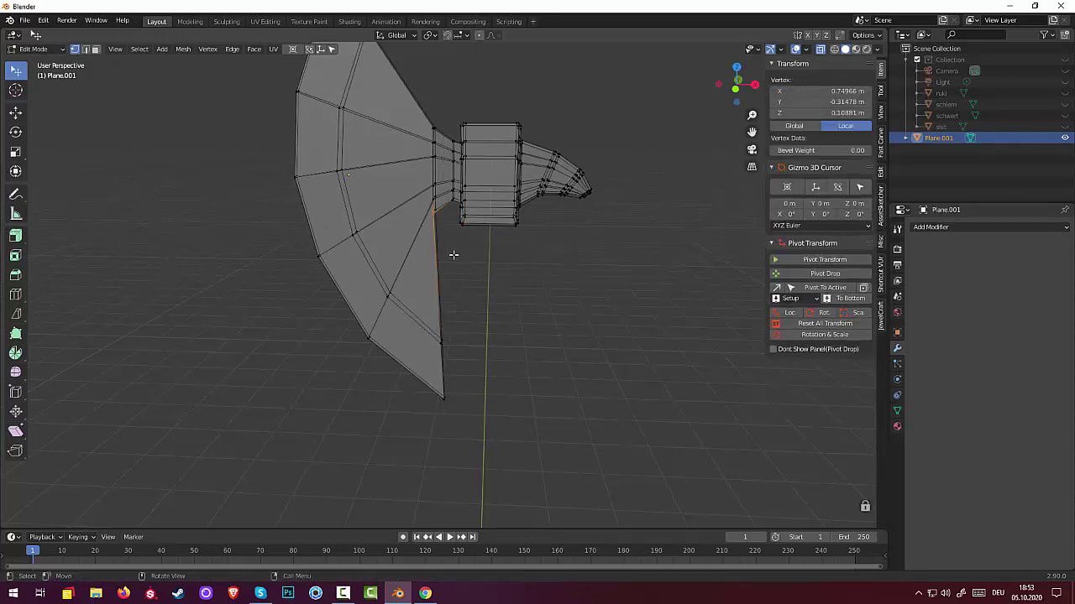
{"action": "scroll", "coordinate": [453, 252], "scroll_direction": "up", "scroll_amount": 3}
{"action": "scroll", "coordinate": [453, 248], "scroll_direction": "up", "scroll_amount": 2}
{"action": "middle_click_drag", "start_coordinate": [458, 245], "coordinate": [530, 254]}
{"action": "left_click", "coordinate": [483, 187], "text": "shift"}
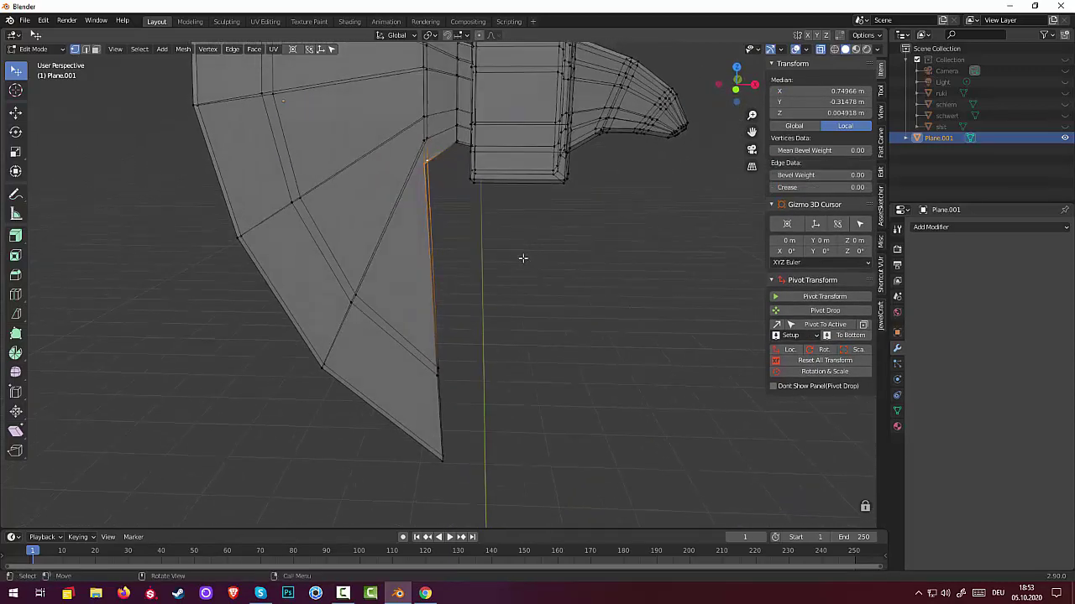
{"action": "scroll", "coordinate": [522, 258], "scroll_direction": "down", "scroll_amount": 4}
{"action": "scroll", "coordinate": [513, 250], "scroll_direction": "down", "scroll_amount": 2}
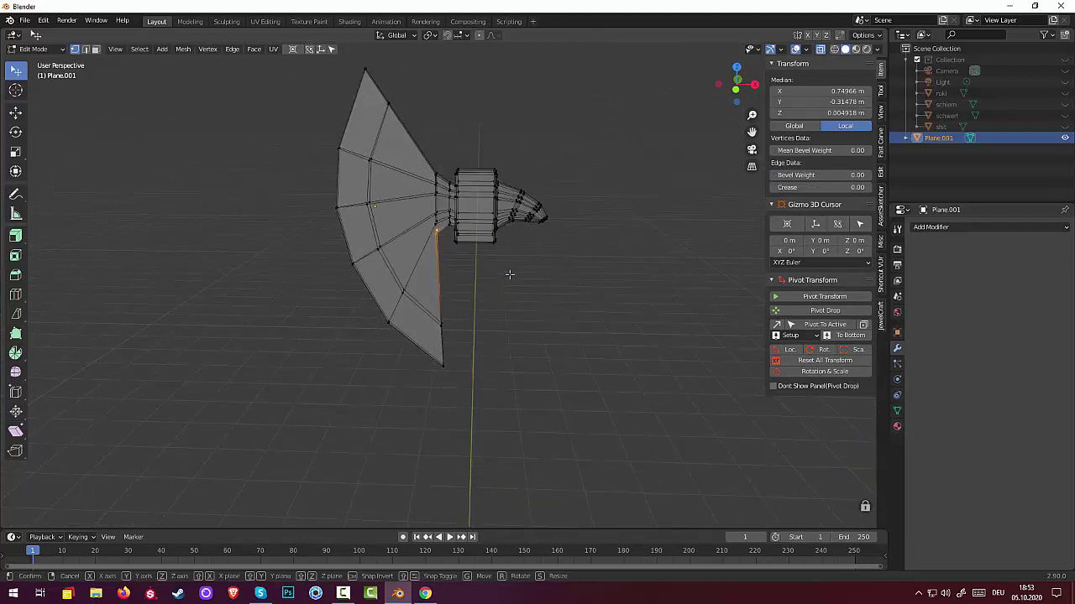
{"action": "key", "text": "g"}
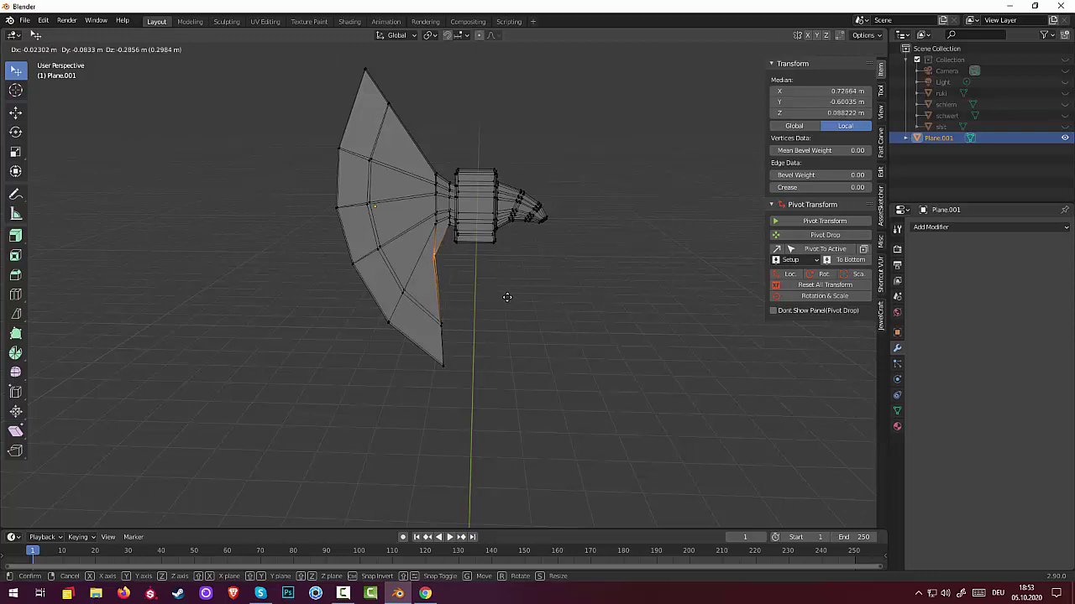
{"action": "left_click", "coordinate": [513, 282]}
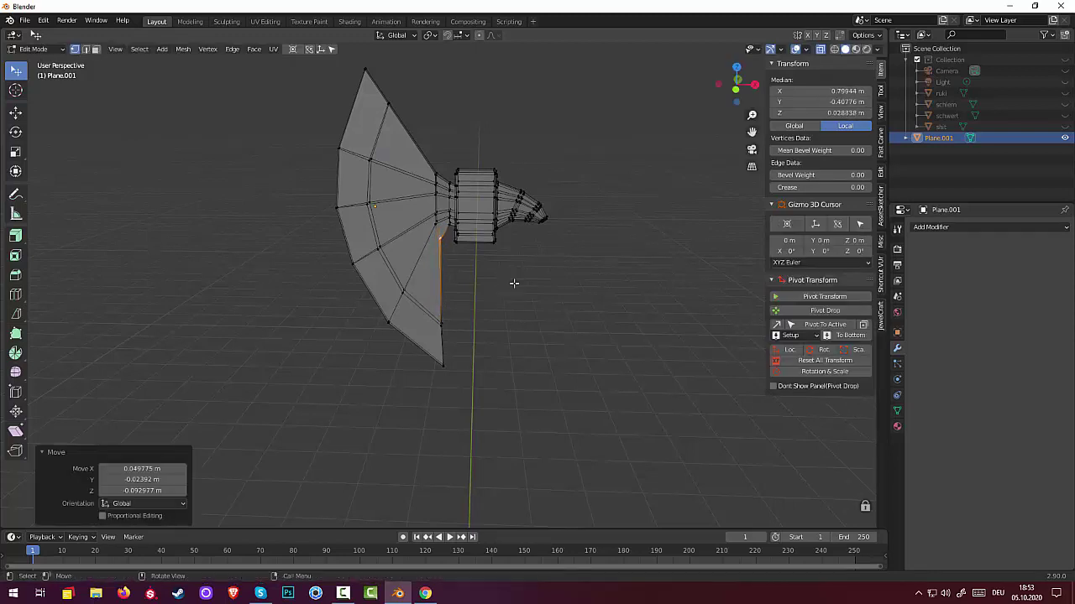
{"action": "left_click", "coordinate": [547, 326]}
{"action": "scroll", "coordinate": [546, 323], "scroll_direction": "down", "scroll_amount": 2}
{"action": "scroll", "coordinate": [547, 323], "scroll_direction": "down", "scroll_amount": 2}
{"action": "mouse_move", "coordinate": [547, 323]}
{"action": "middle_mouse_down"}
{"action": "mouse_move", "coordinate": [540, 288]}
{"action": "mouse_move", "coordinate": [557, 312]}
{"action": "mouse_move", "coordinate": [542, 308]}
{"action": "middle_mouse_up"}
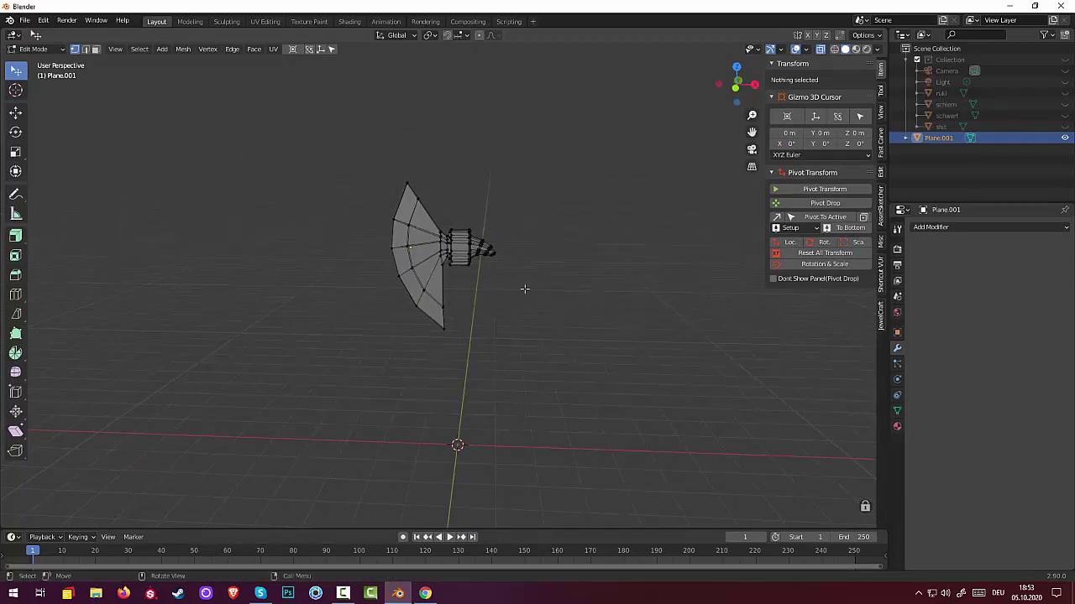
In front view, raise the blade's top tip vertices to a sharper point.
{"action": "key", "text": "KP_1"}
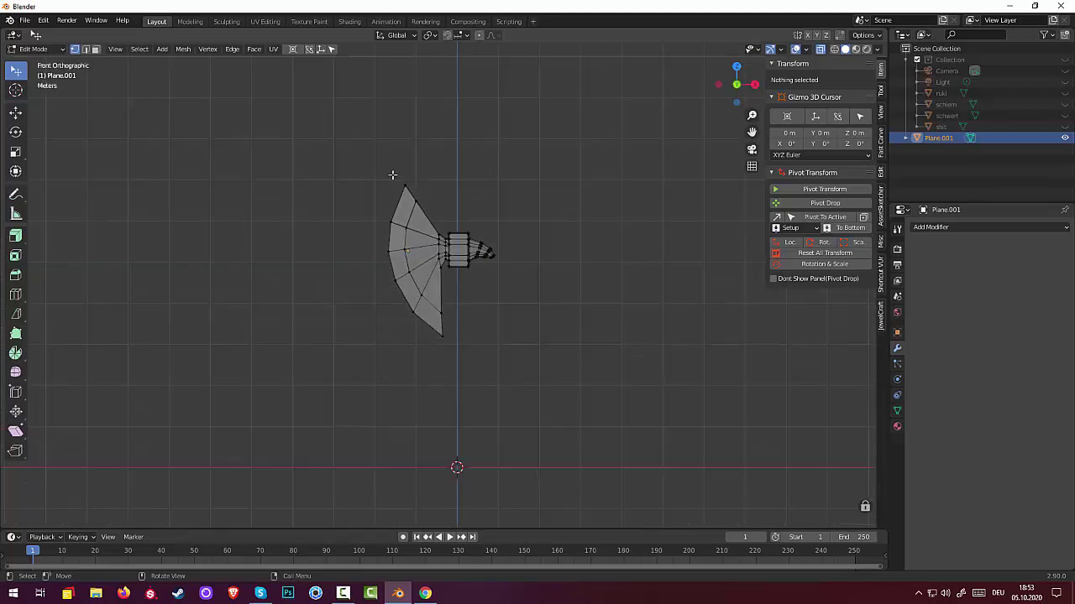
{"action": "left_click_drag", "start_coordinate": [392, 174], "coordinate": [394, 178]}
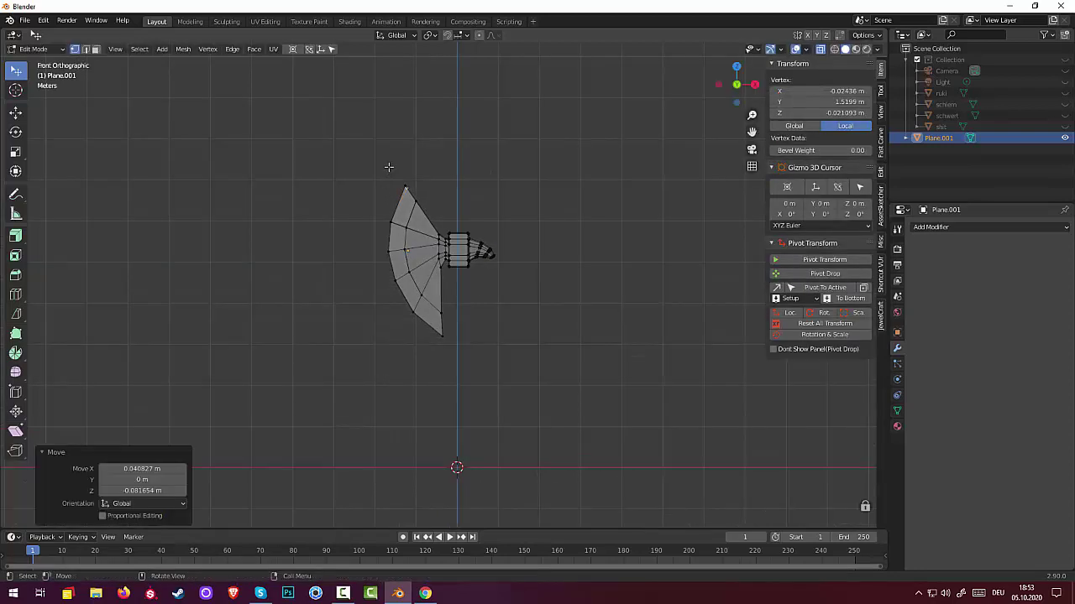
{"action": "key", "text": "ctrl+z"}
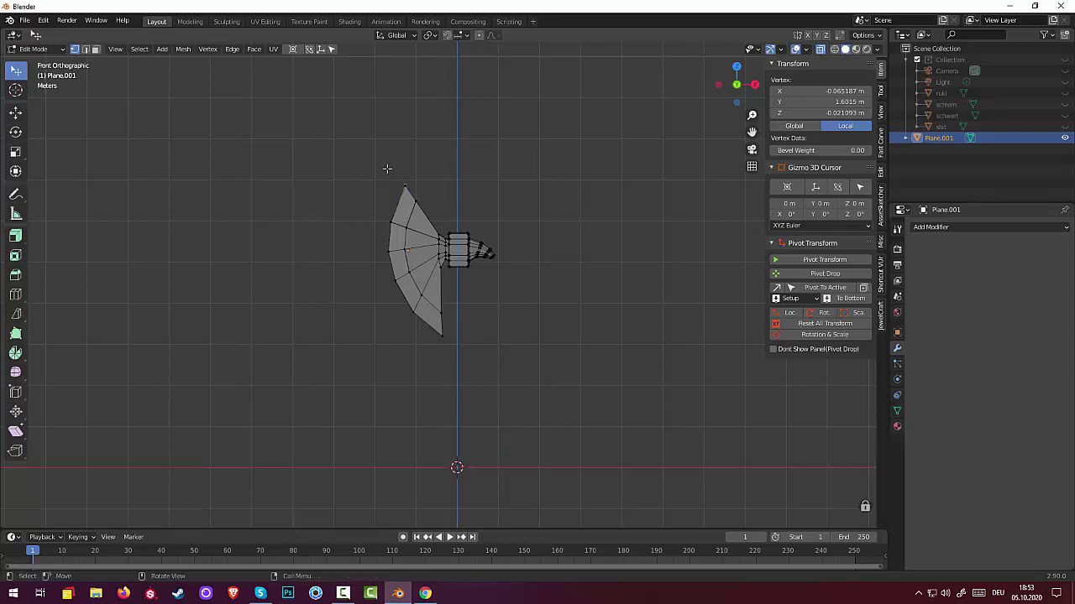
{"action": "left_click_drag", "start_coordinate": [387, 168], "coordinate": [463, 202]}
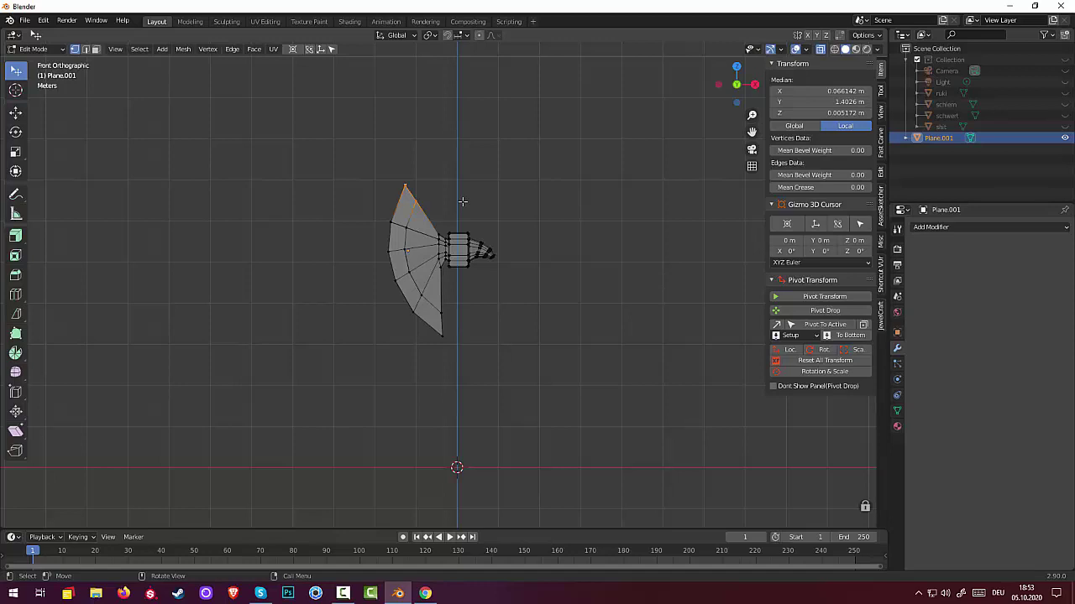
{"action": "key", "text": "g"}
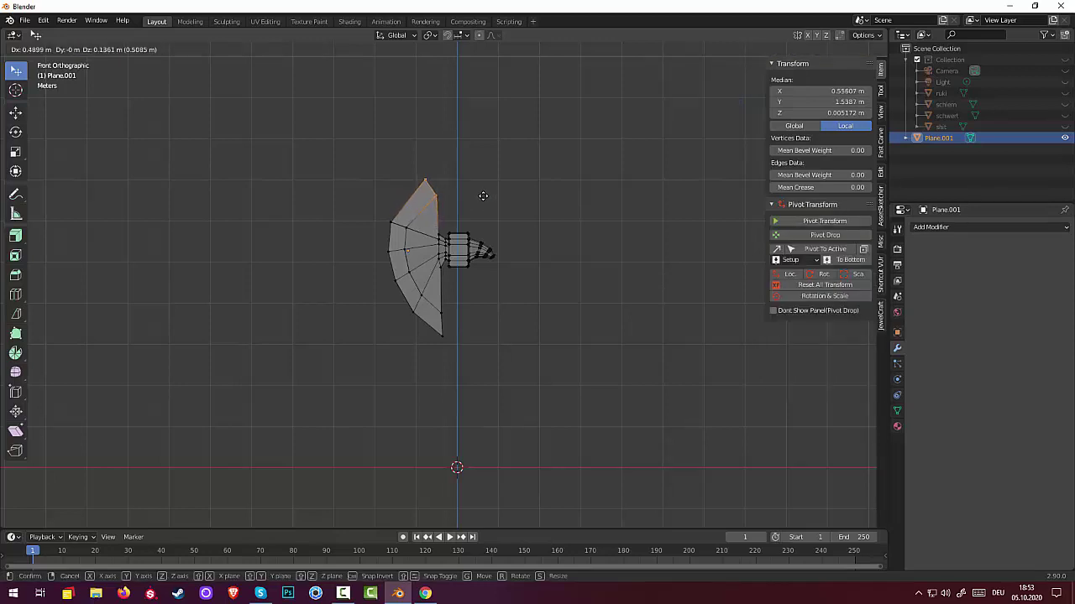
{"action": "left_click", "coordinate": [487, 191]}
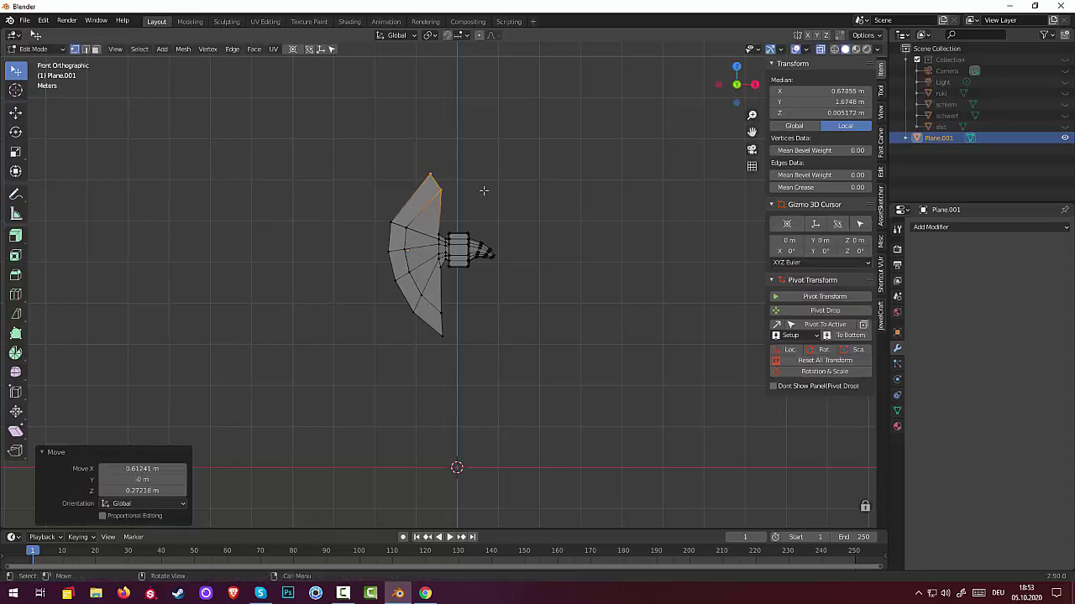
{"action": "left_click", "coordinate": [477, 183]}
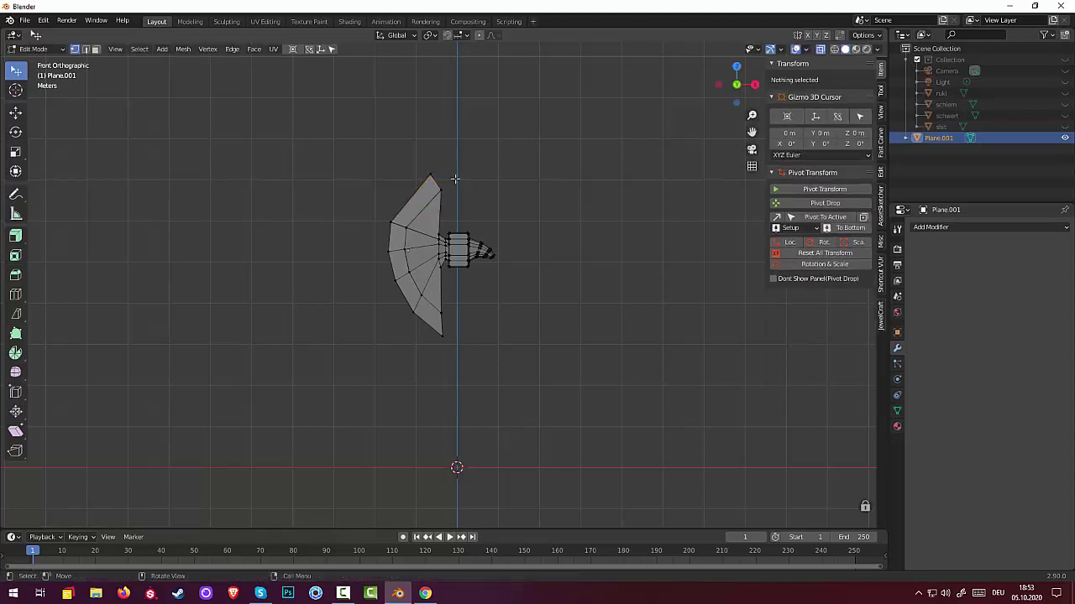
Reposition the blade's upper and lower inner edges to reshape its outline.
{"action": "left_click", "coordinate": [437, 190]}
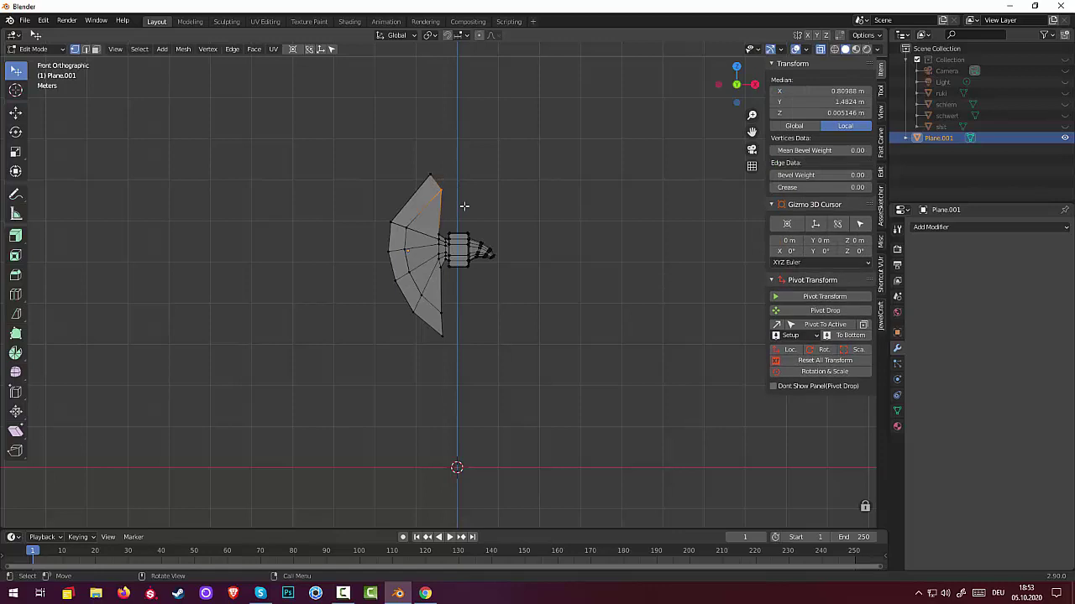
{"action": "key", "text": "g"}
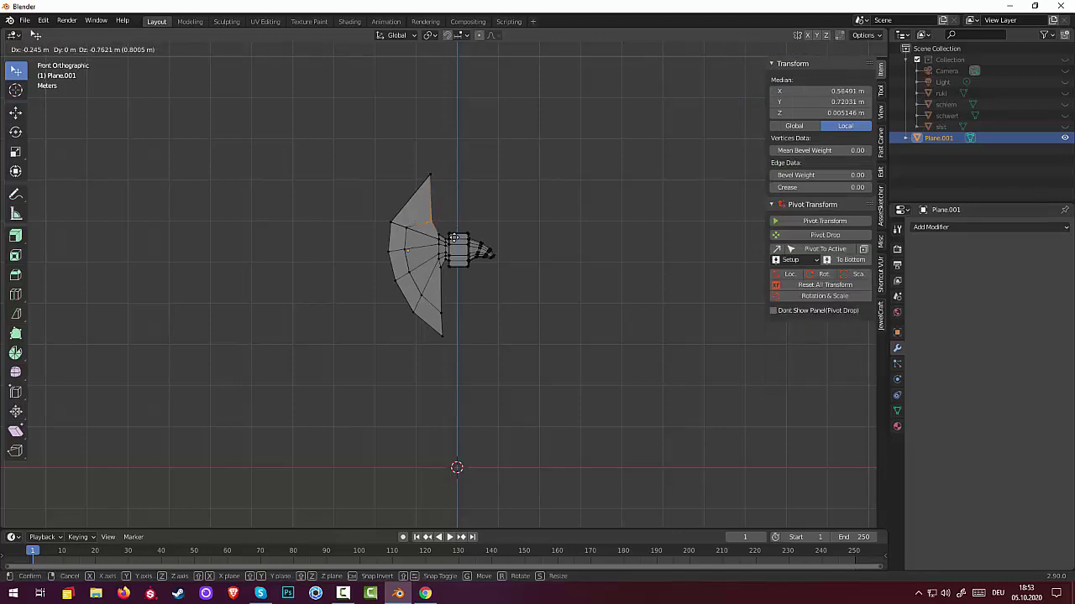
{"action": "left_click", "coordinate": [453, 244]}
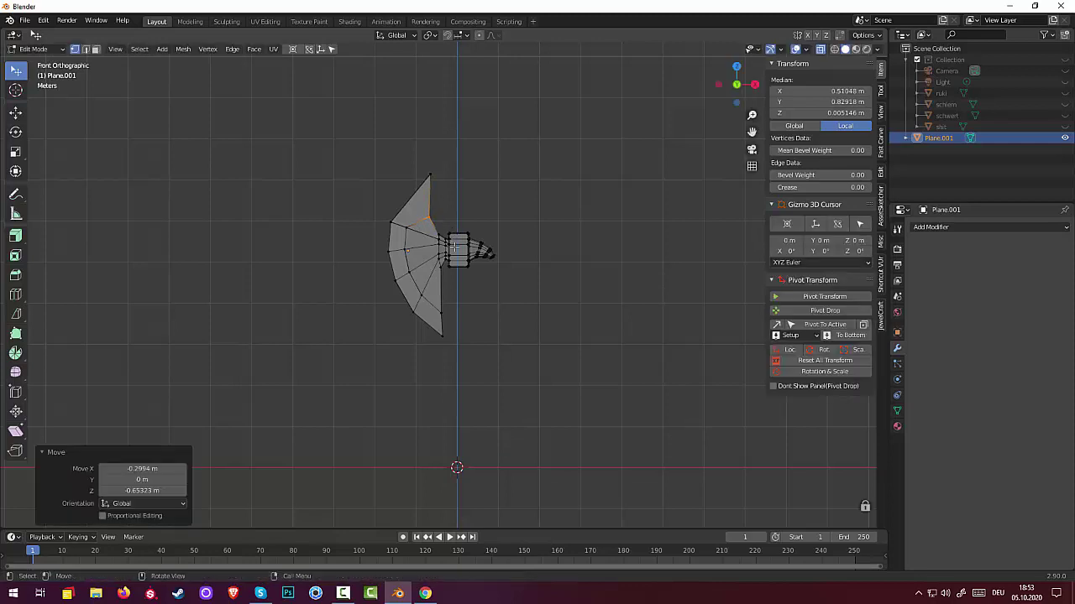
{"action": "left_click", "coordinate": [452, 302]}
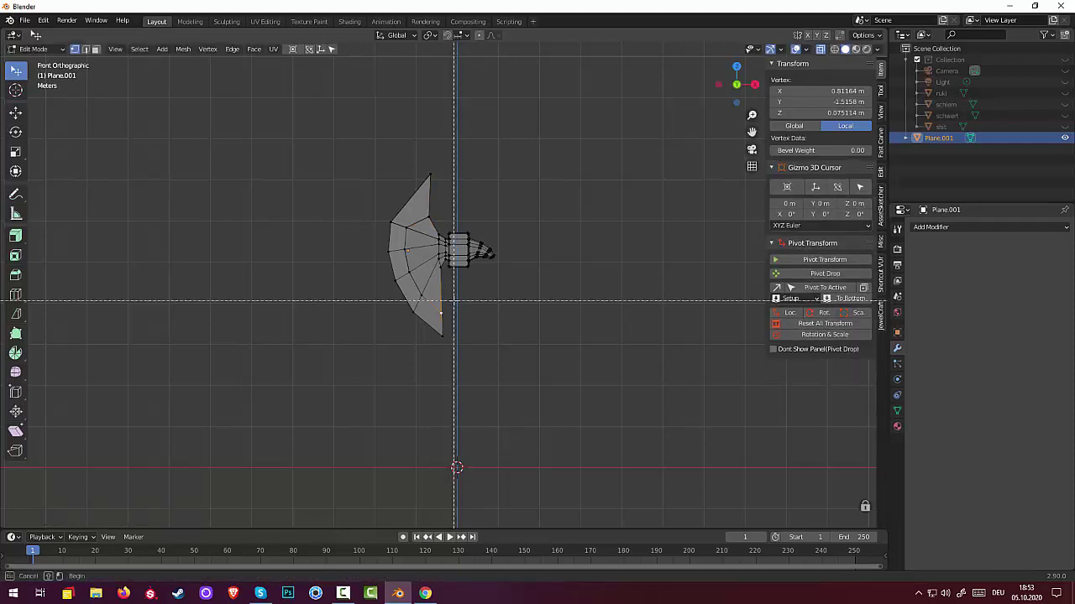
{"action": "left_click", "coordinate": [442, 312], "text": "shift"}
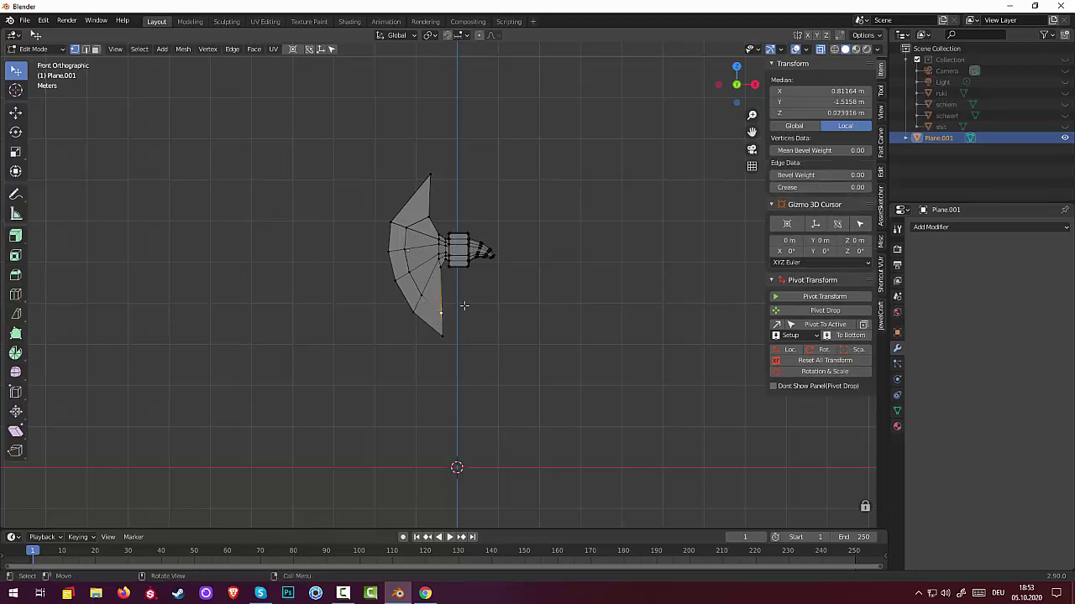
{"action": "key", "text": "g"}
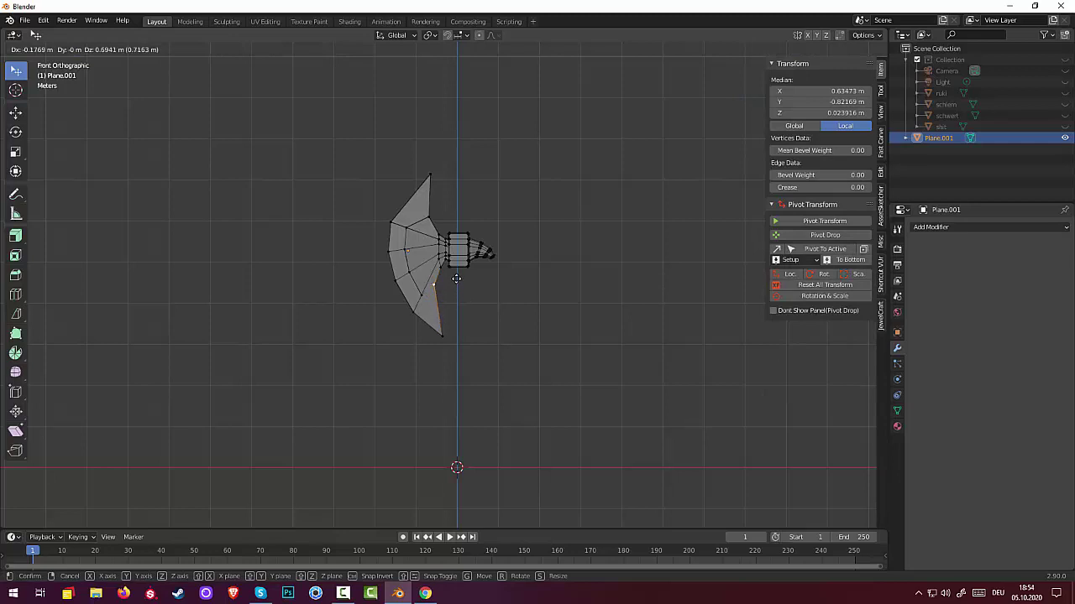
{"action": "left_click", "coordinate": [457, 283]}
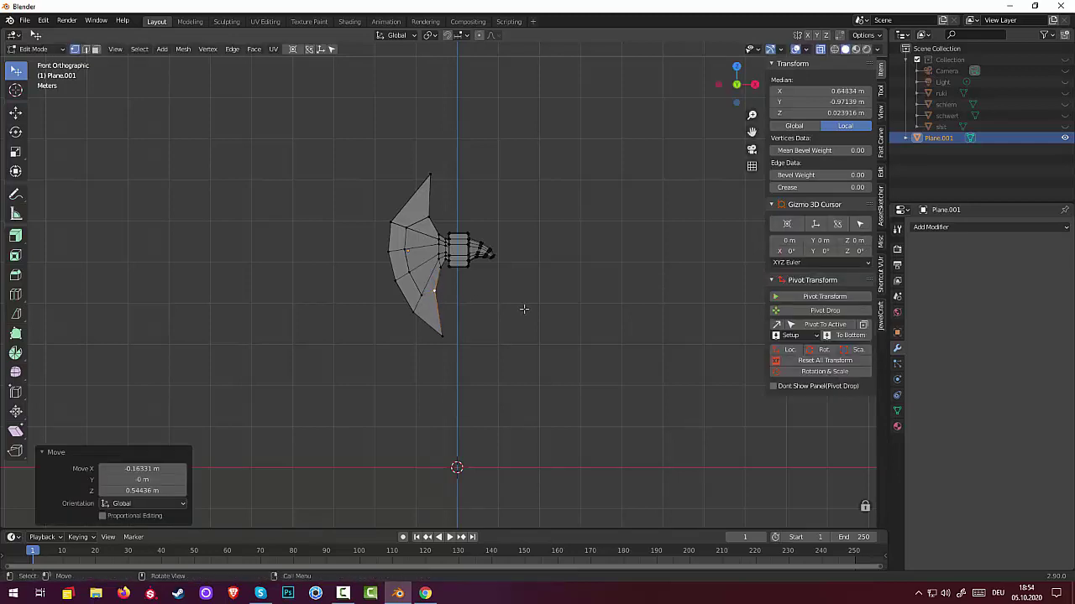
{"action": "left_click", "coordinate": [371, 163]}
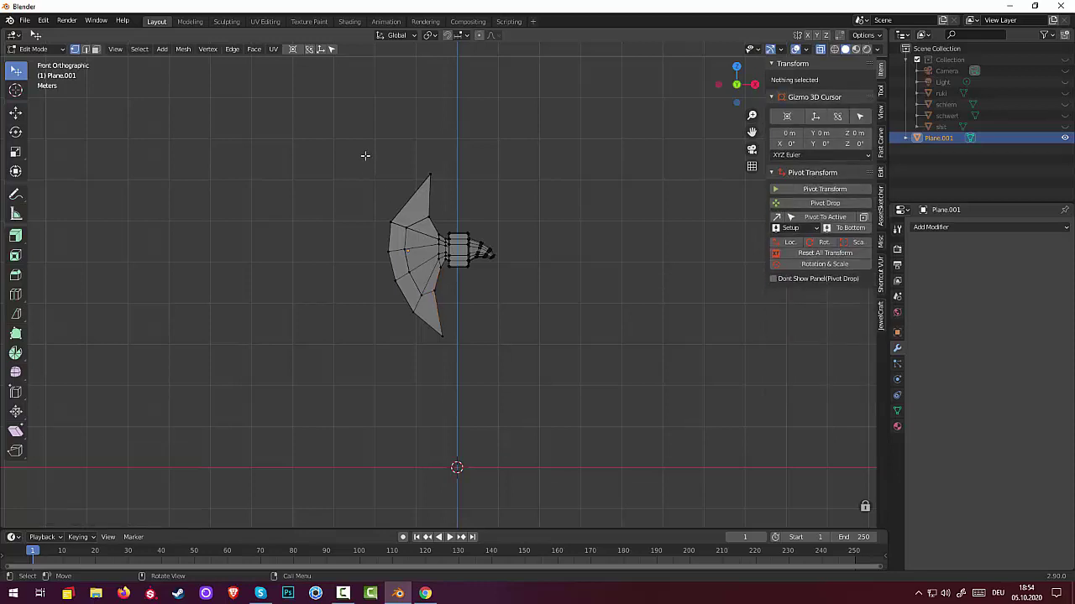
{"action": "left_click", "coordinate": [820, 49]}
{"action": "left_click", "coordinate": [821, 49]}
Rotate the whole fan blade by 3.22° and nudge it slightly along Z.
{"action": "left_click_drag", "start_coordinate": [359, 149], "coordinate": [445, 375]}
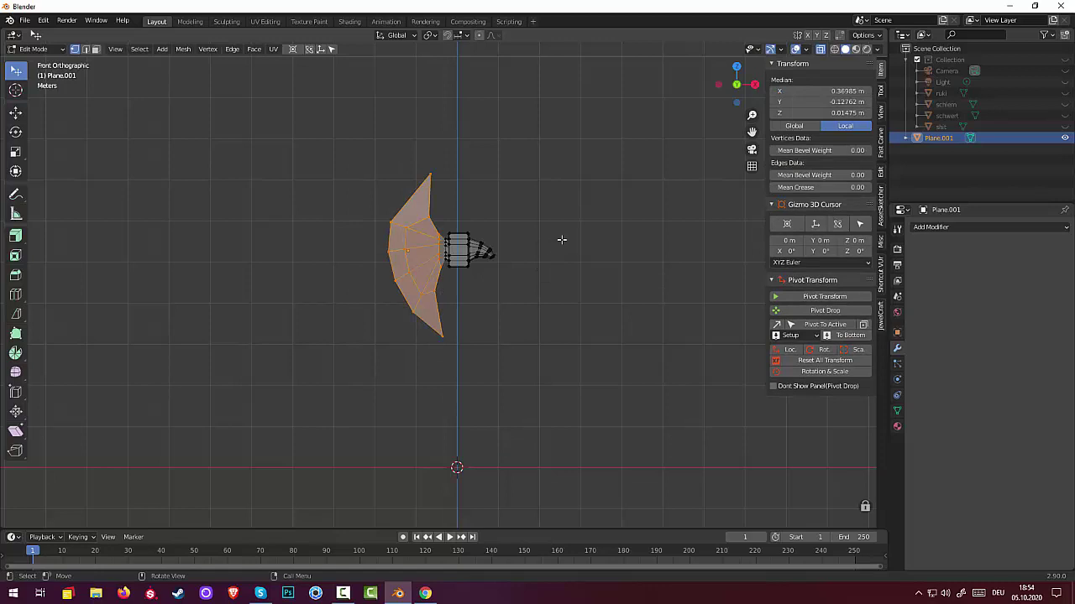
{"action": "key", "text": "r"}
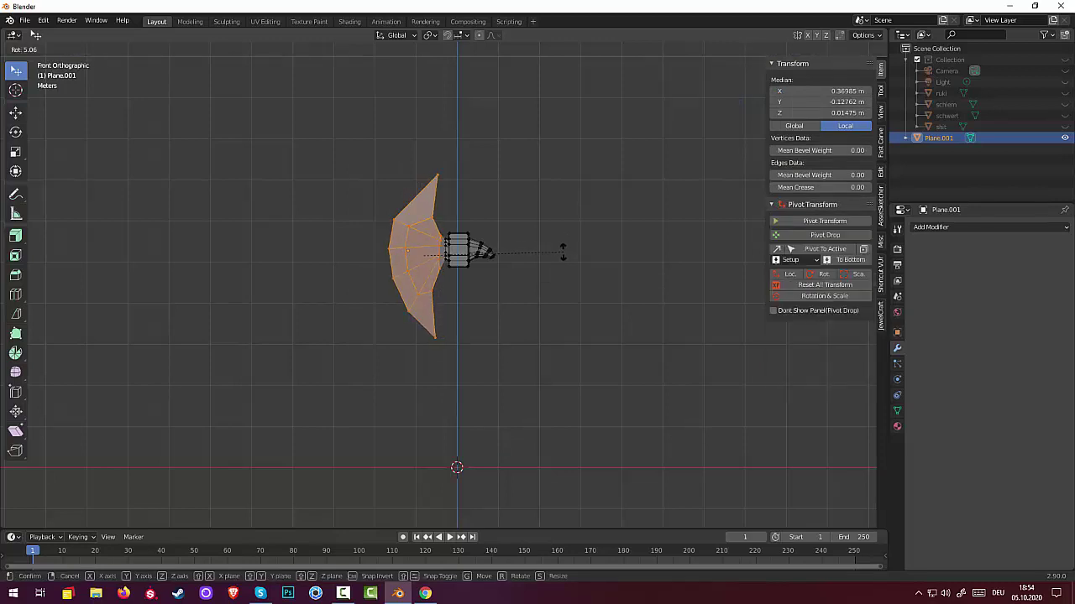
{"action": "left_click", "coordinate": [562, 248]}
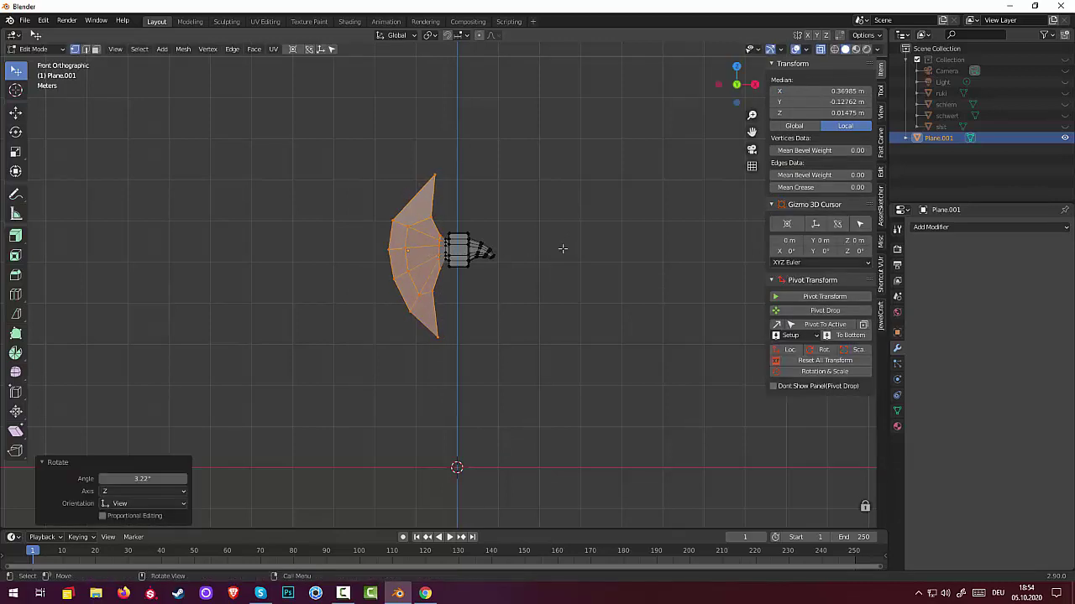
{"action": "key", "text": "g"}
{"action": "key", "text": "z"}
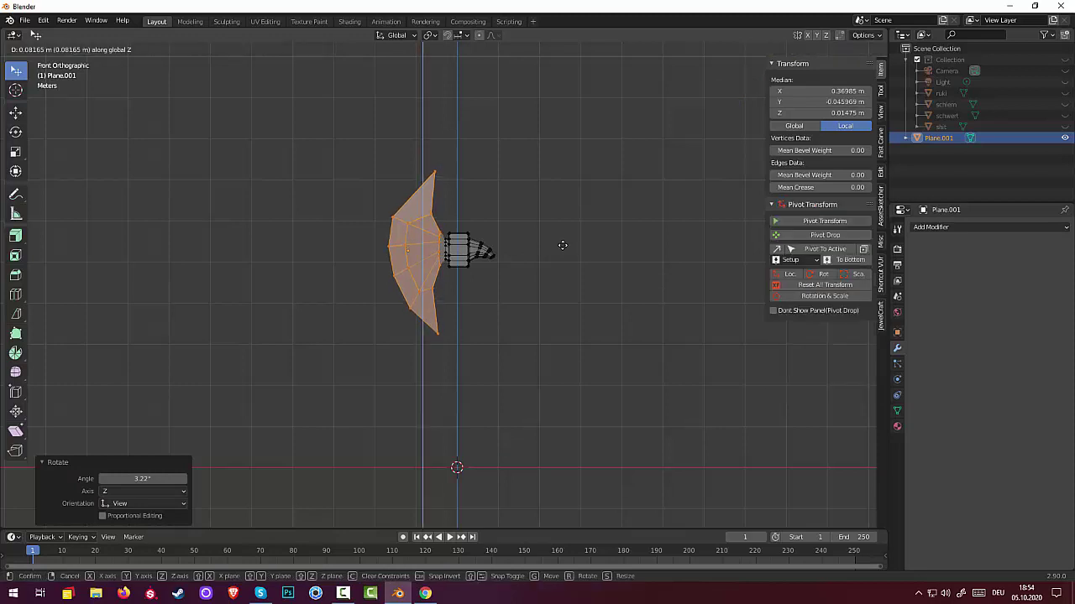
{"action": "left_click", "coordinate": [563, 246]}
{"action": "left_click", "coordinate": [560, 252]}
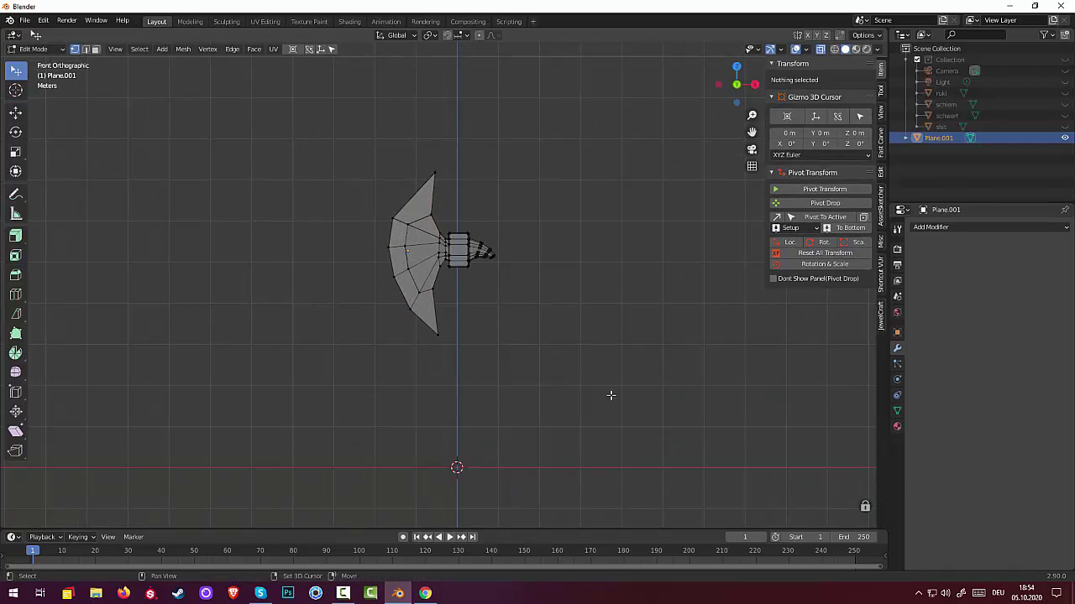
Add an 8-sided cylinder for the handle and make it taller.
{"action": "key", "text": "shift+a"}
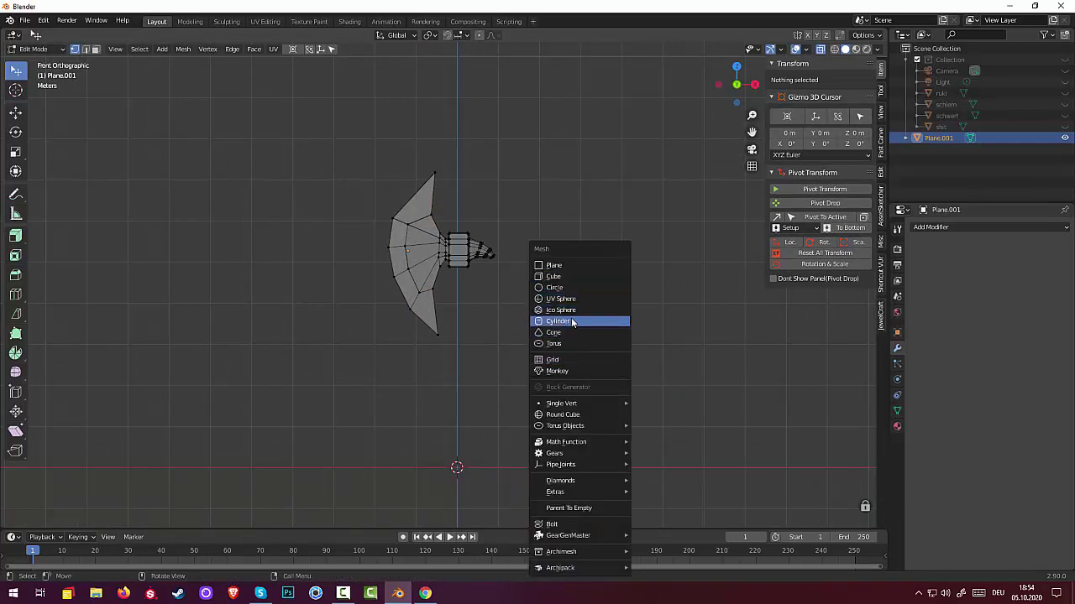
{"action": "left_click", "coordinate": [571, 323]}
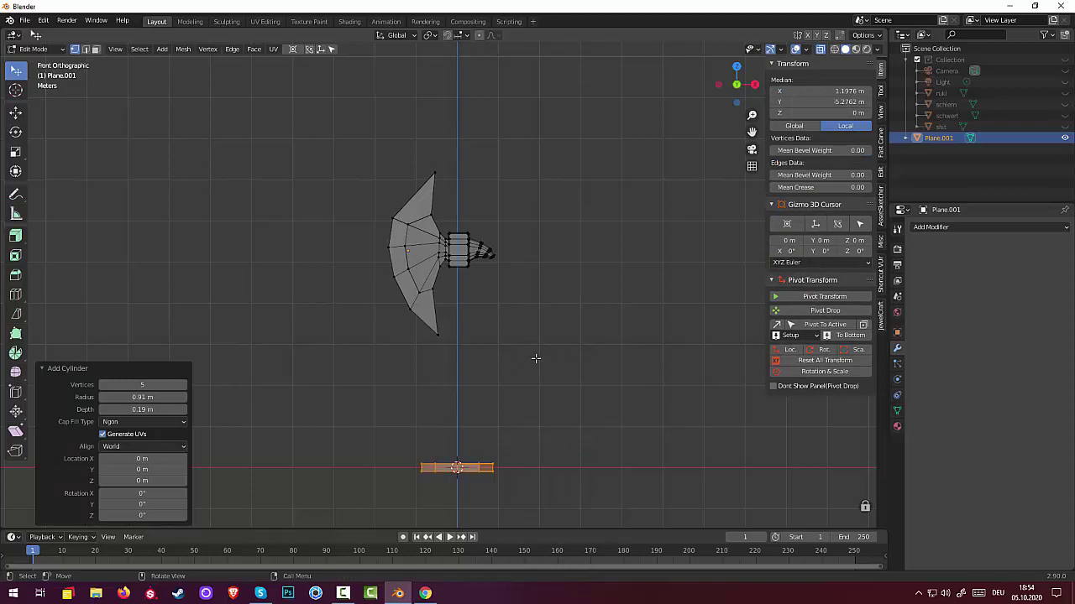
{"action": "mouse_move", "coordinate": [535, 358]}
{"action": "middle_mouse_down"}
{"action": "mouse_move", "coordinate": [533, 400]}
{"action": "mouse_move", "coordinate": [532, 392]}
{"action": "middle_mouse_up"}
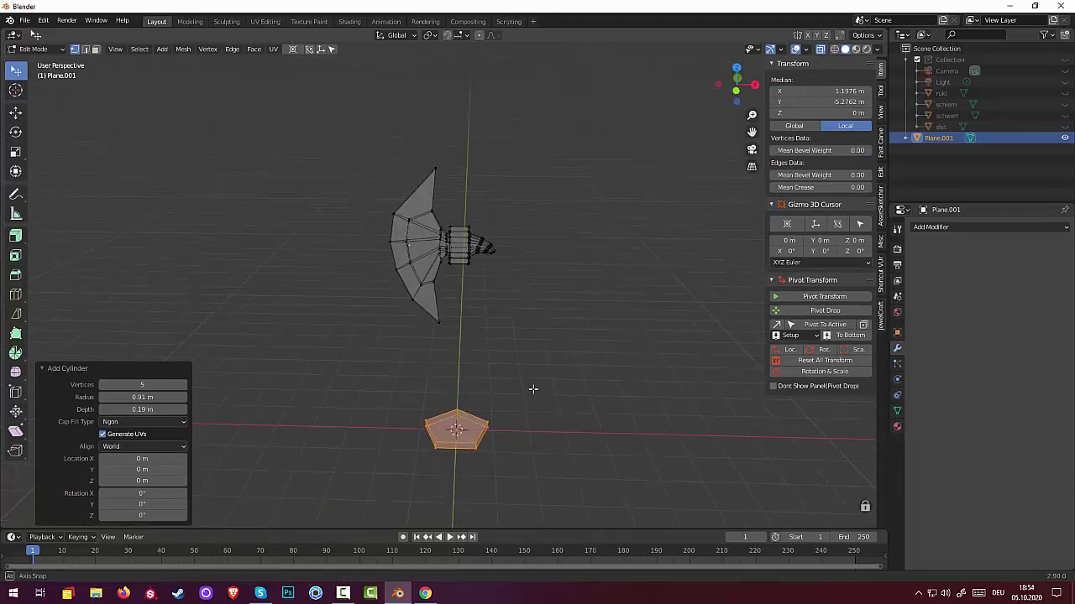
{"action": "left_click", "coordinate": [128, 384]}
{"action": "type", "text": "9"}
{"action": "key", "text": "Return"}
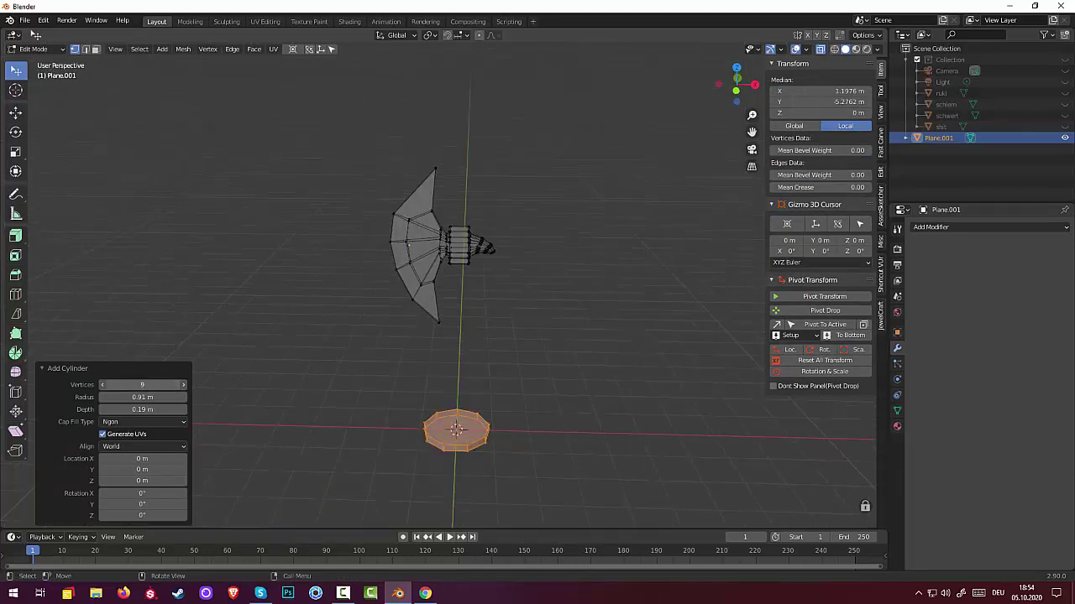
{"action": "left_click_drag", "start_coordinate": [142, 384], "coordinate": [134, 397]}
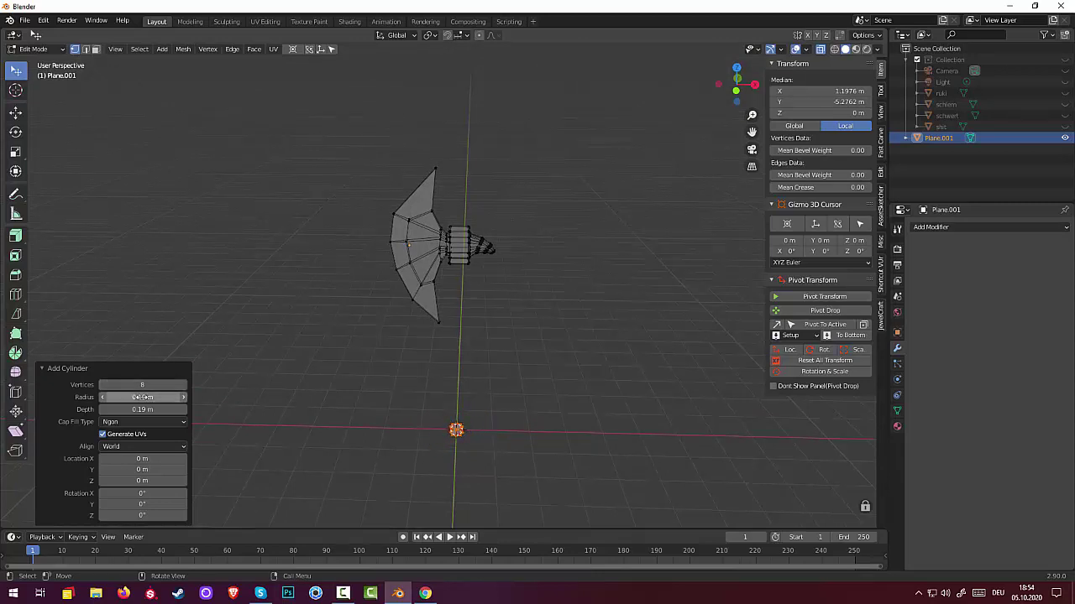
{"action": "mouse_move", "coordinate": [141, 409]}
{"action": "left_mouse_down"}
{"action": "mouse_move", "coordinate": [180, 409]}
{"action": "mouse_move", "coordinate": [141, 409]}
{"action": "mouse_move", "coordinate": [135, 396]}
{"action": "mouse_move", "coordinate": [143, 396]}
{"action": "left_mouse_up"}
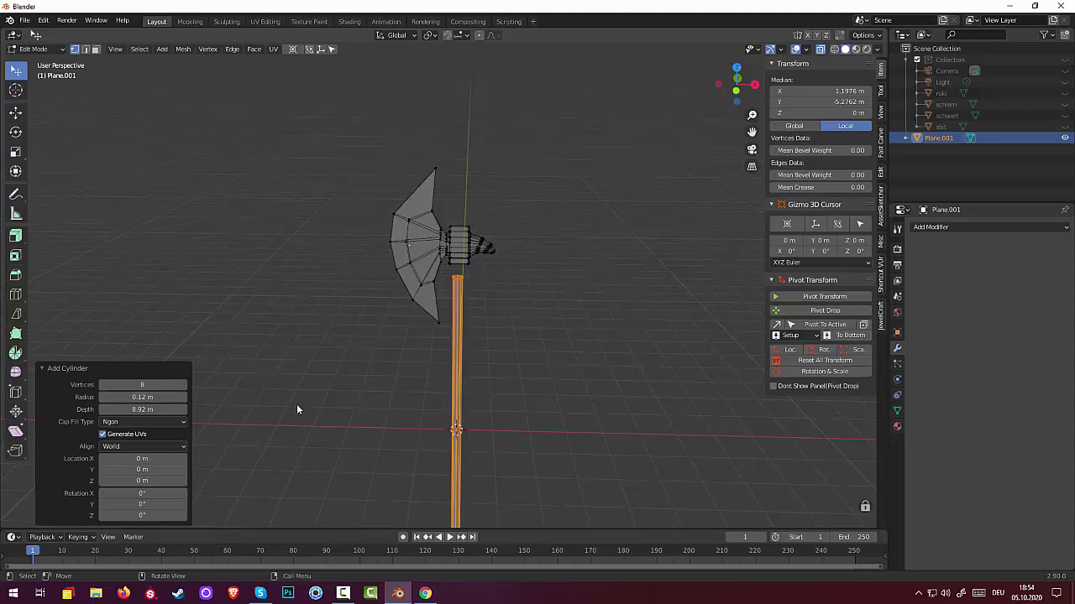
{"action": "scroll", "coordinate": [473, 407], "scroll_direction": "down", "scroll_amount": 2}
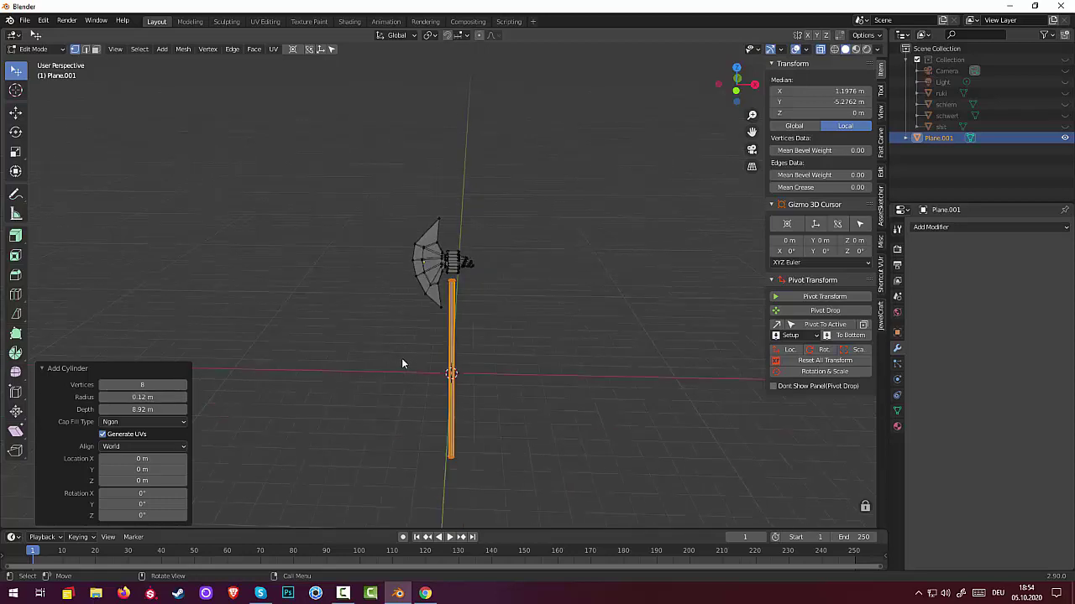
Separate the handle into its own object, Plane.002, and select it in Object Mode.
{"action": "left_click", "coordinate": [34, 49]}
{"action": "left_click", "coordinate": [45, 64]}
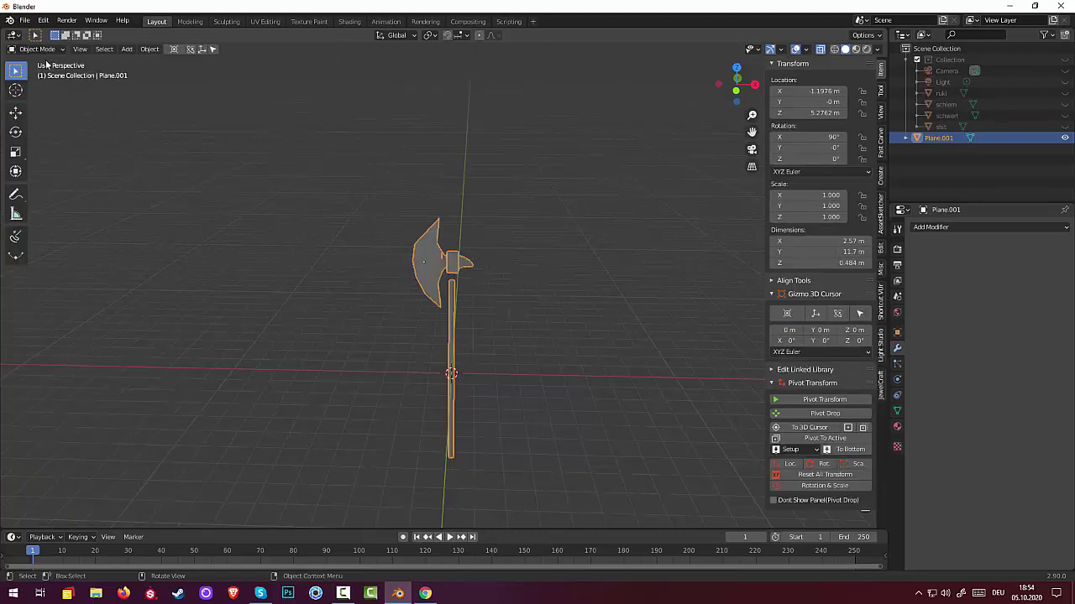
{"action": "key", "text": "Tab"}
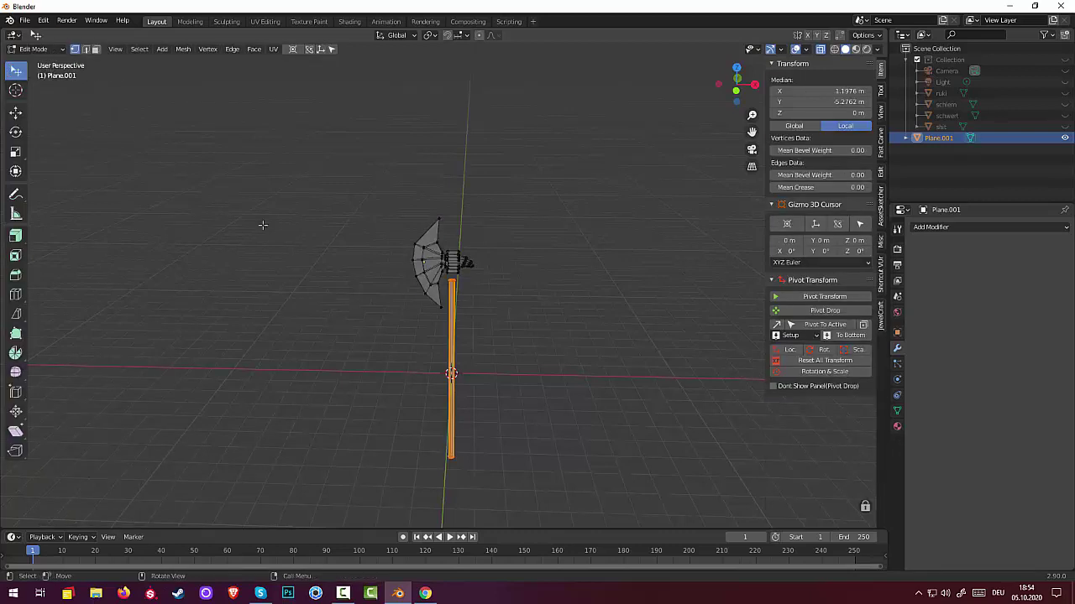
{"action": "key", "text": "p"}
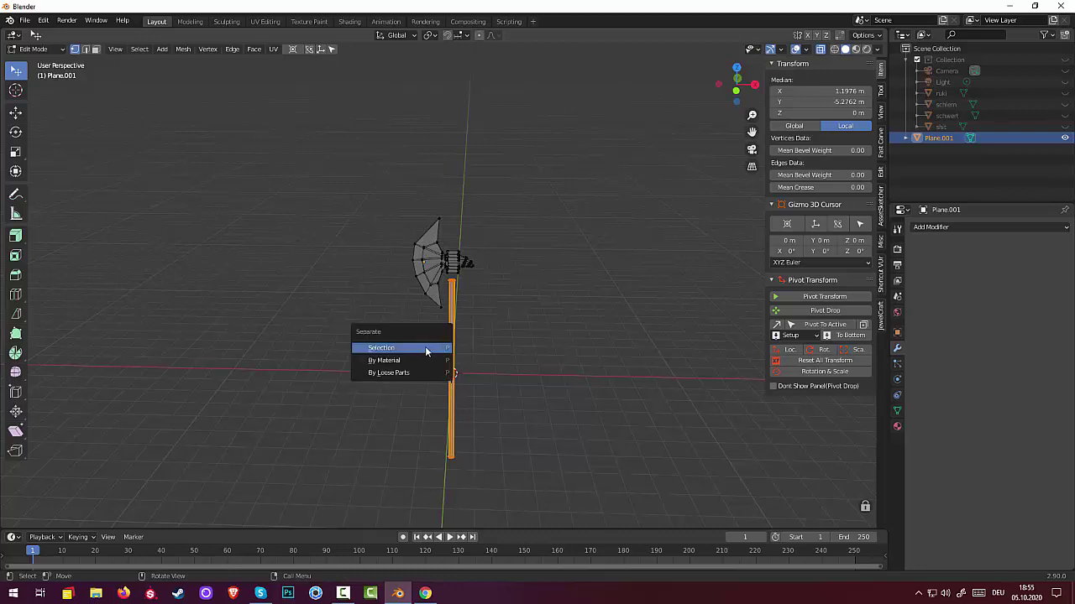
{"action": "left_click", "coordinate": [425, 347]}
{"action": "left_click", "coordinate": [25, 48]}
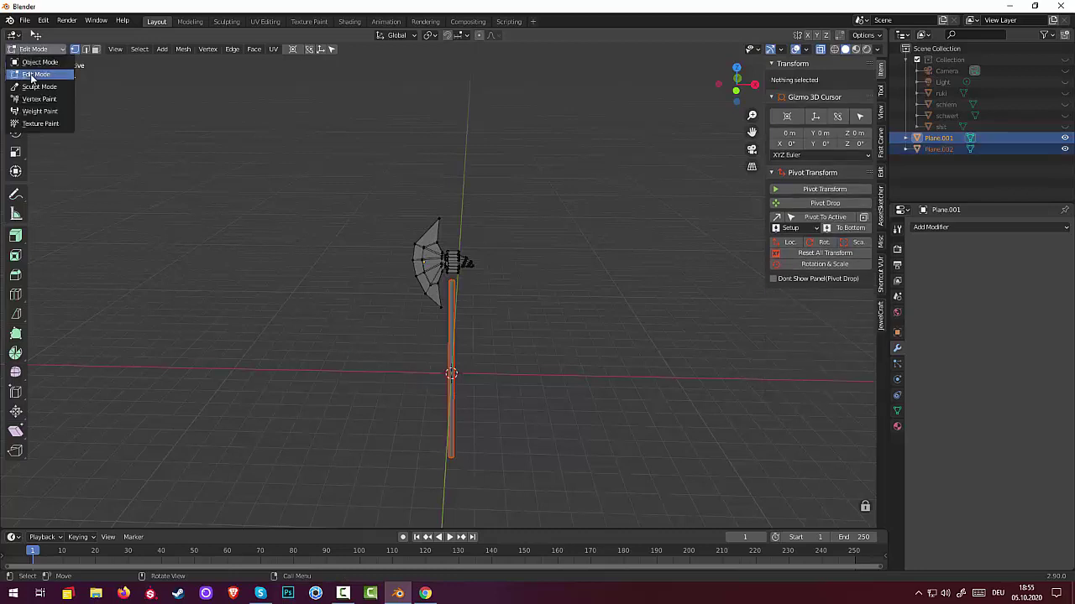
{"action": "left_click", "coordinate": [33, 49]}
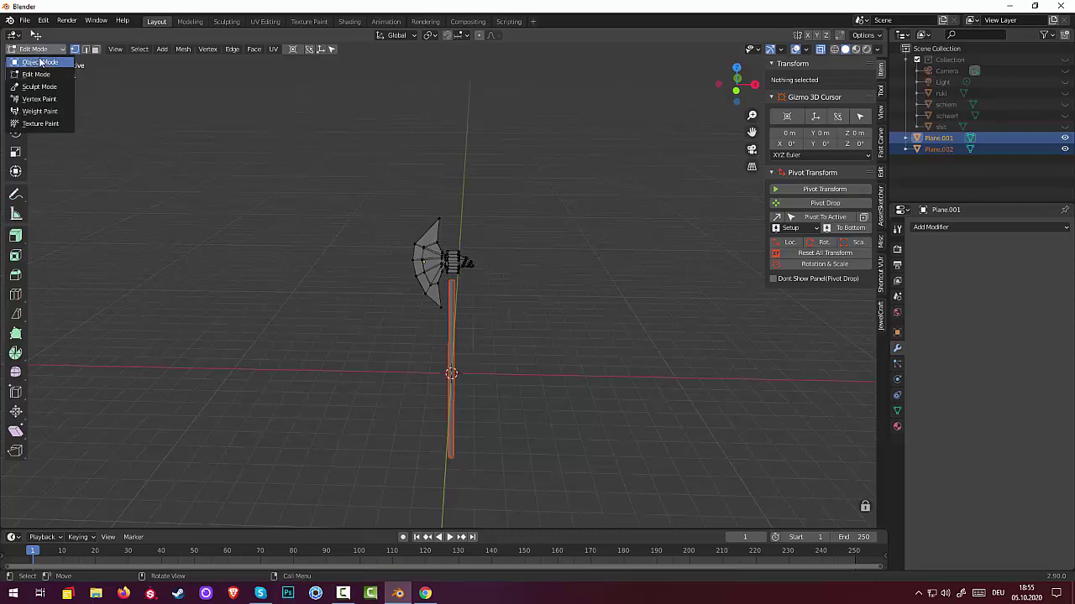
{"action": "left_click", "coordinate": [41, 62]}
{"action": "left_click", "coordinate": [454, 346]}
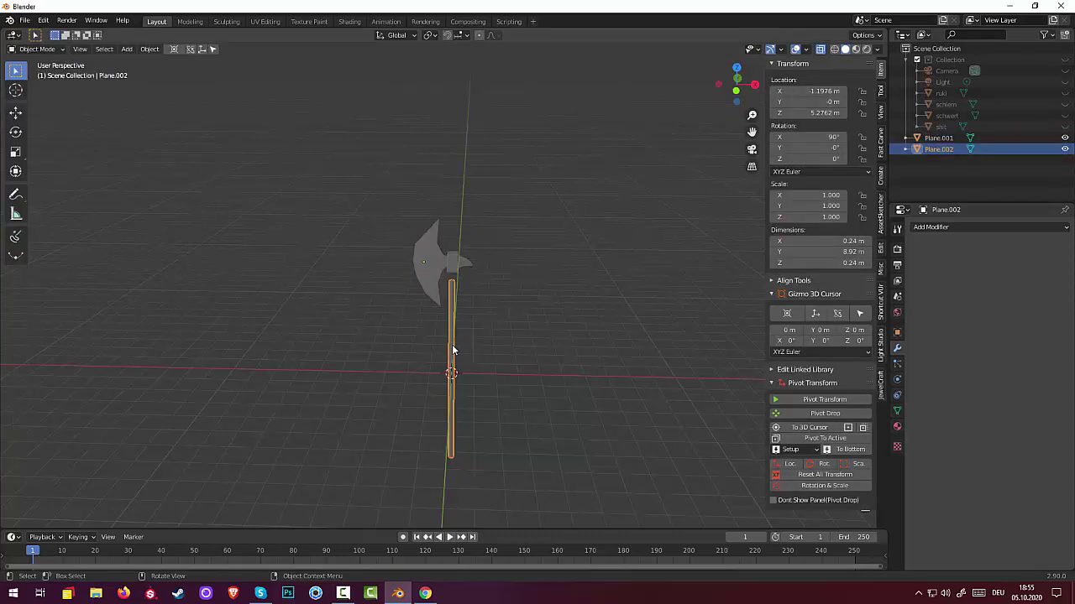
Raise the separated handle about 1.53 m so its top reaches up through the axe head.
{"action": "key", "text": "KP_1"}
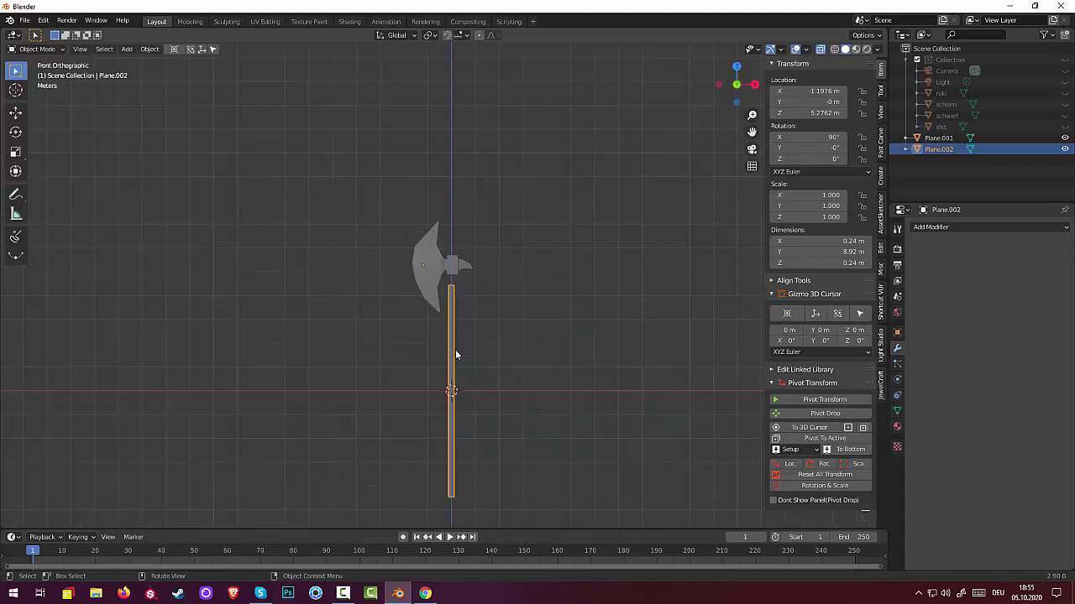
{"action": "key", "text": "g"}
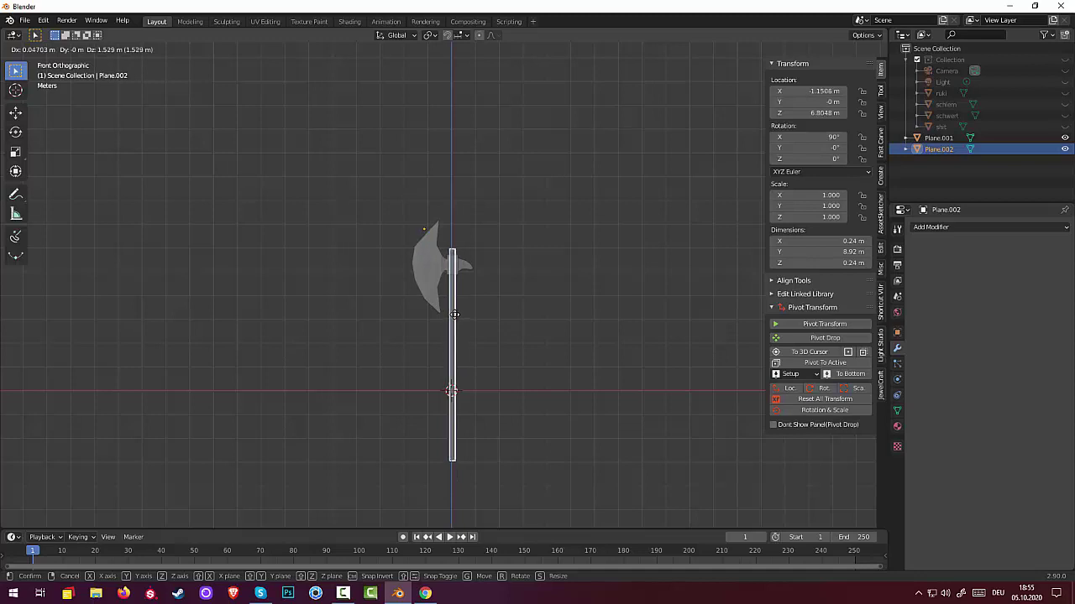
{"action": "left_click", "coordinate": [454, 314]}
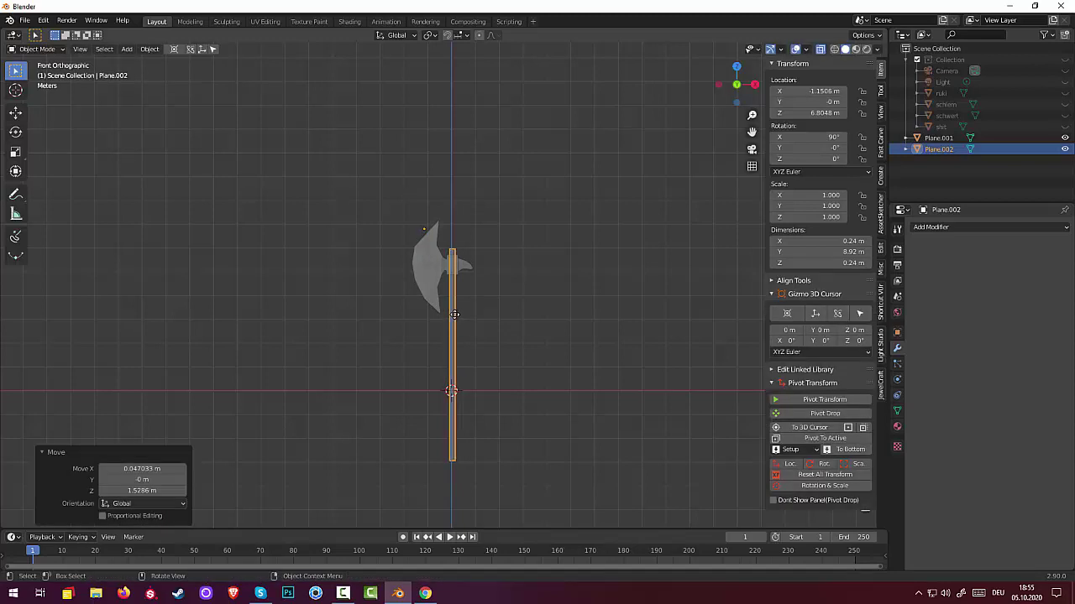
{"action": "left_click", "coordinate": [500, 347]}
{"action": "mouse_move", "coordinate": [503, 346]}
{"action": "middle_mouse_down"}
{"action": "mouse_move", "coordinate": [352, 384]}
{"action": "mouse_move", "coordinate": [422, 329]}
{"action": "mouse_move", "coordinate": [489, 338]}
{"action": "middle_mouse_up"}
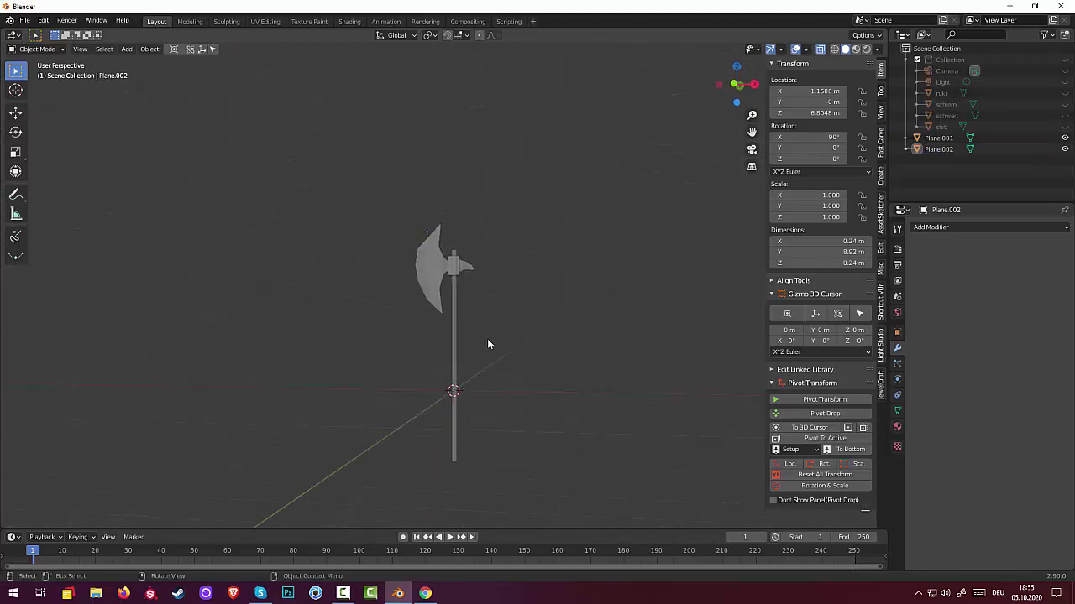
{"action": "left_click", "coordinate": [454, 348]}
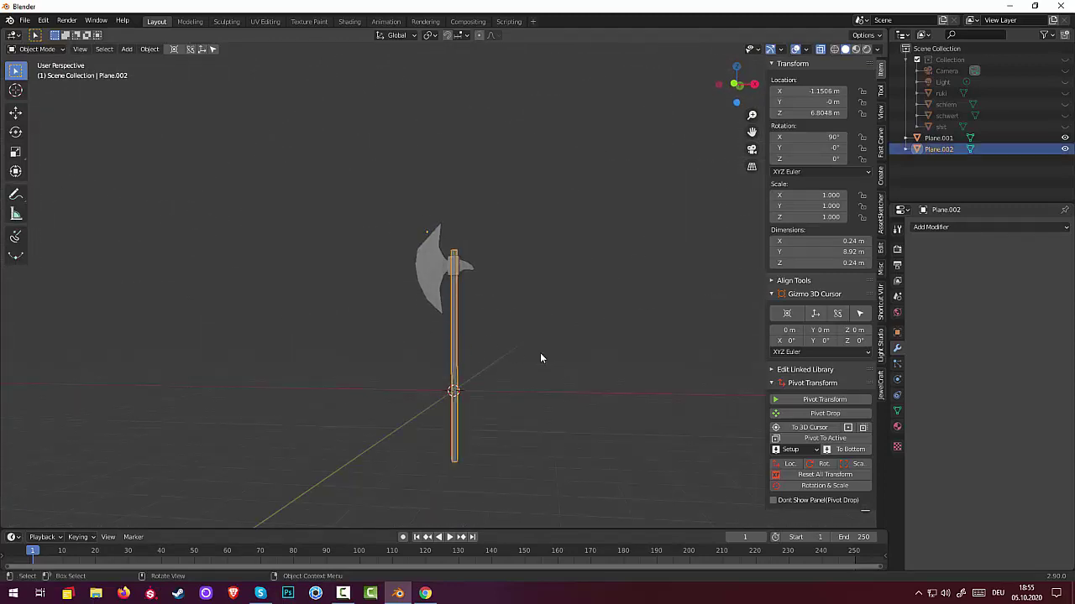
{"action": "key", "text": "s"}
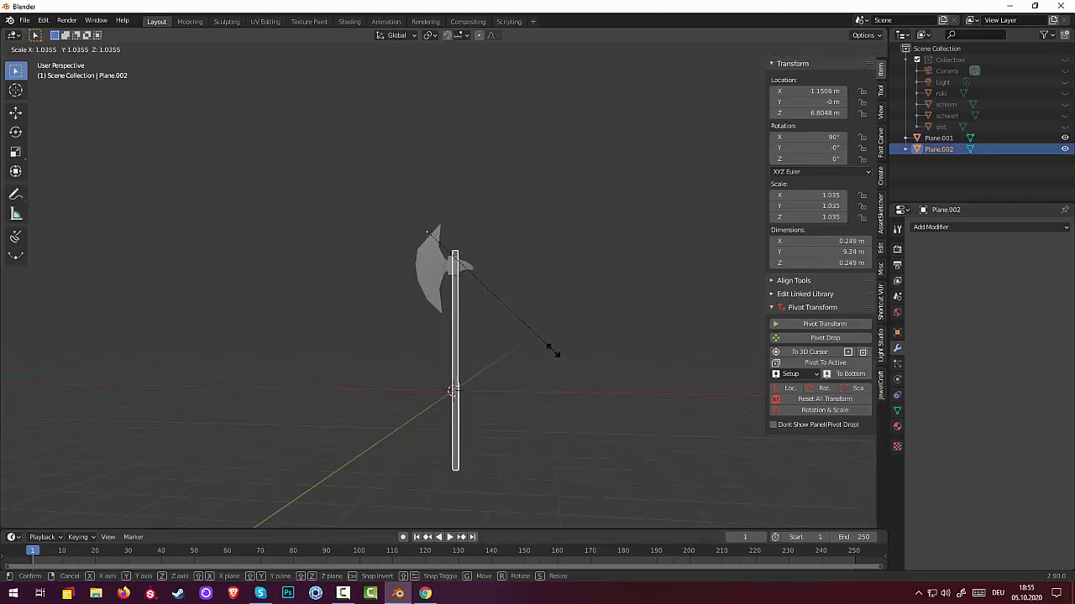
Set the handle's origin to its geometry and thicken it slightly to about 0.262 m.
{"action": "right_click", "coordinate": [545, 353]}
{"action": "left_click", "coordinate": [150, 49]}
{"action": "mouse_move", "coordinate": [163, 84]}
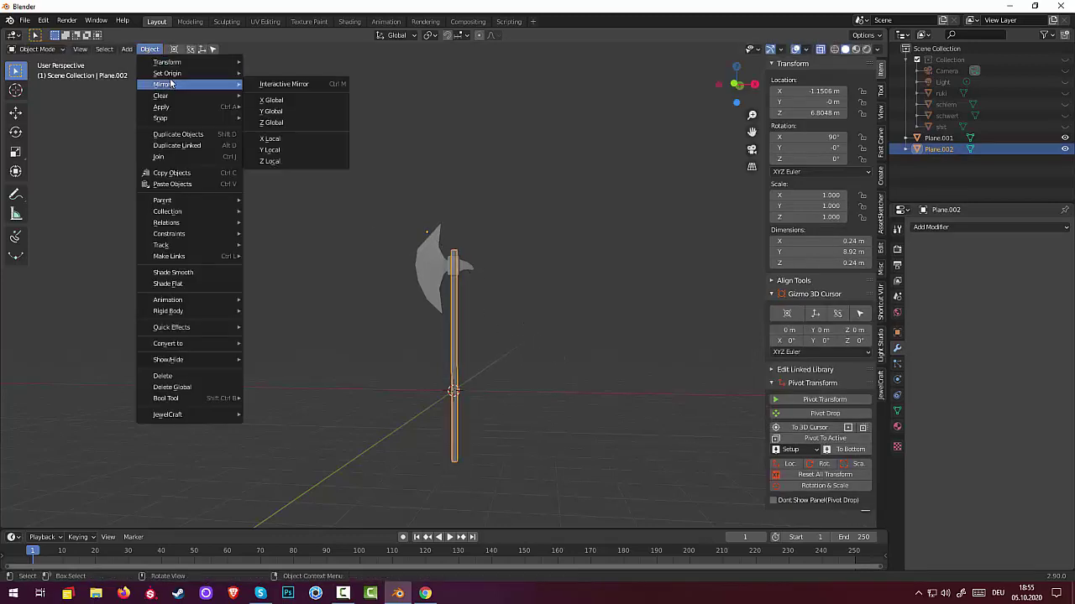
{"action": "left_click", "coordinate": [287, 85]}
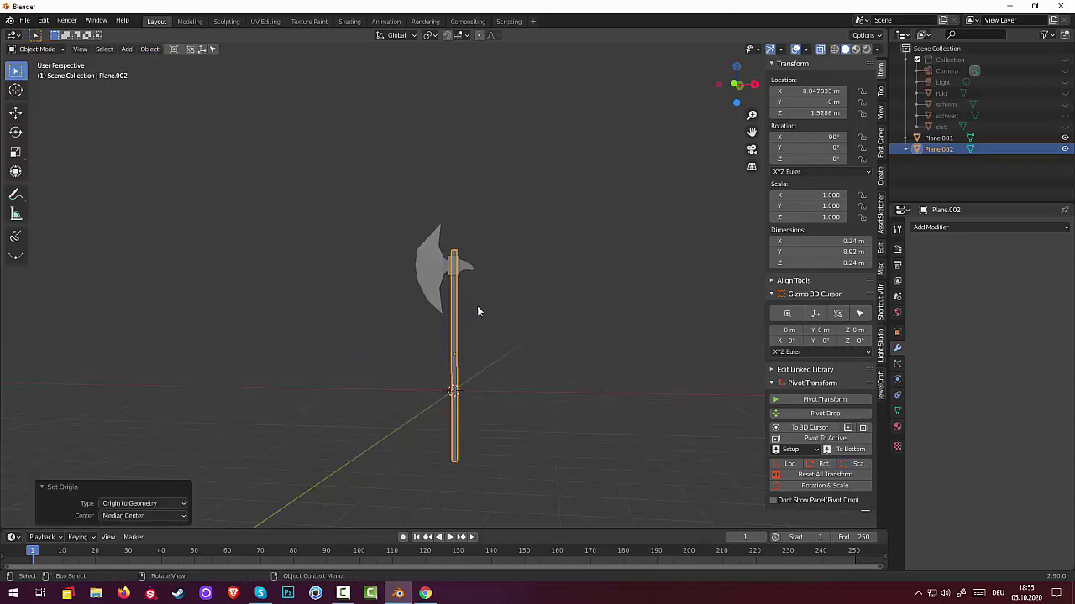
{"action": "key", "text": "s"}
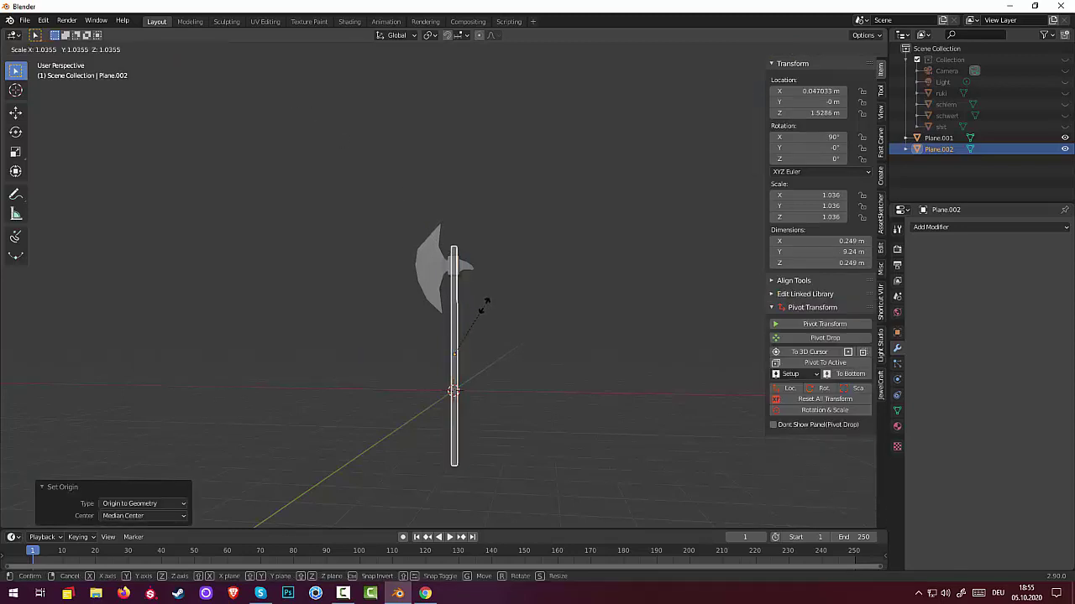
{"action": "left_click", "coordinate": [490, 308]}
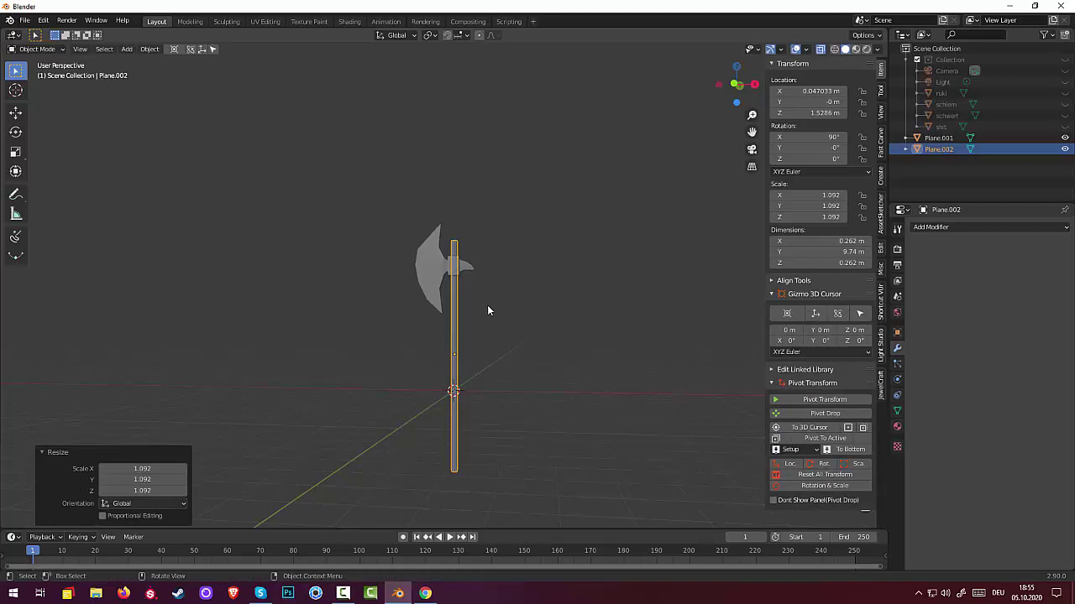
Shorten the handle along its vertical axis, then orbit around the axe to check it.
{"action": "key", "text": "s"}
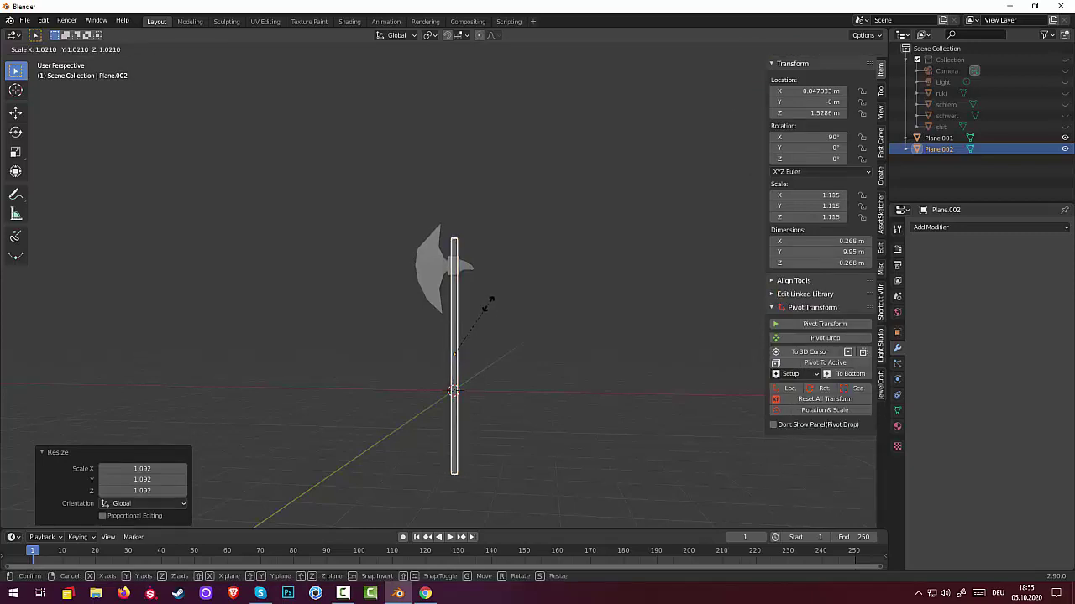
{"action": "key", "text": "z"}
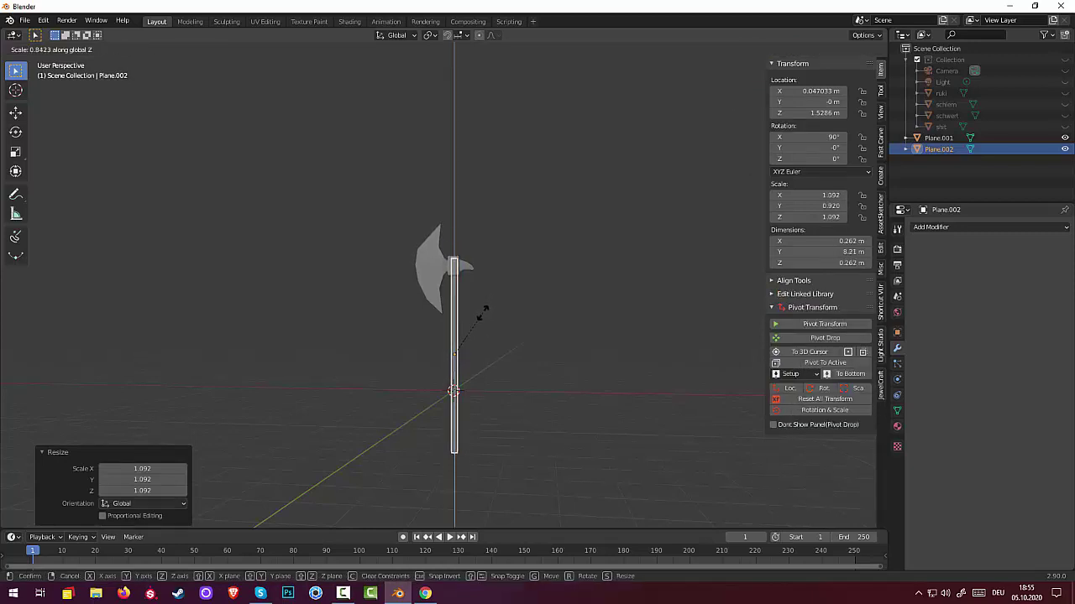
{"action": "left_click", "coordinate": [485, 315]}
{"action": "left_click", "coordinate": [525, 365]}
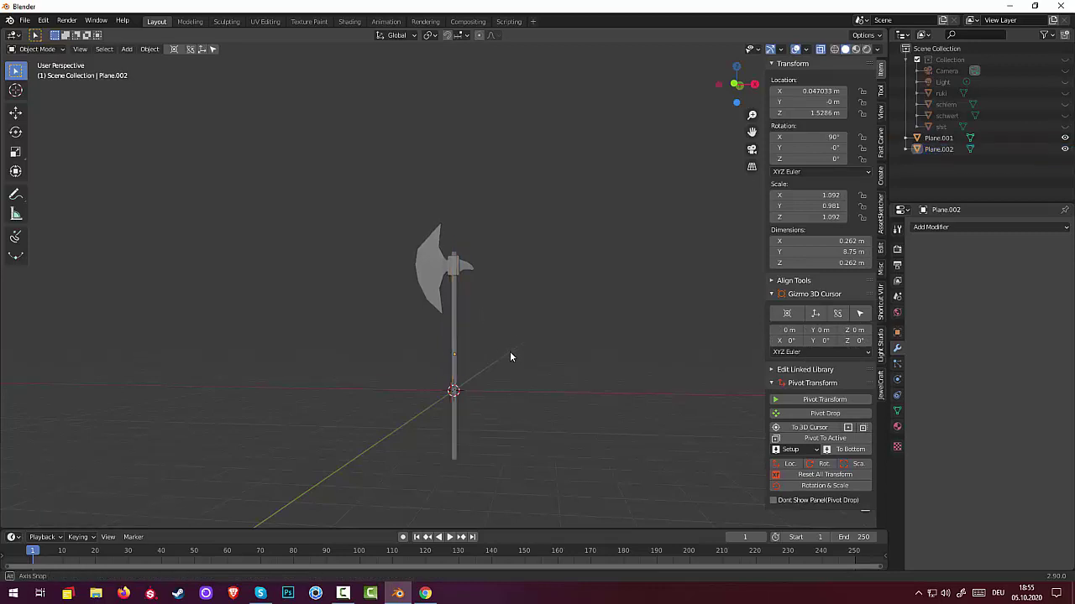
{"action": "scroll", "coordinate": [510, 353], "scroll_direction": "up", "scroll_amount": 2}
{"action": "scroll", "coordinate": [506, 346], "scroll_direction": "up", "scroll_amount": 2}
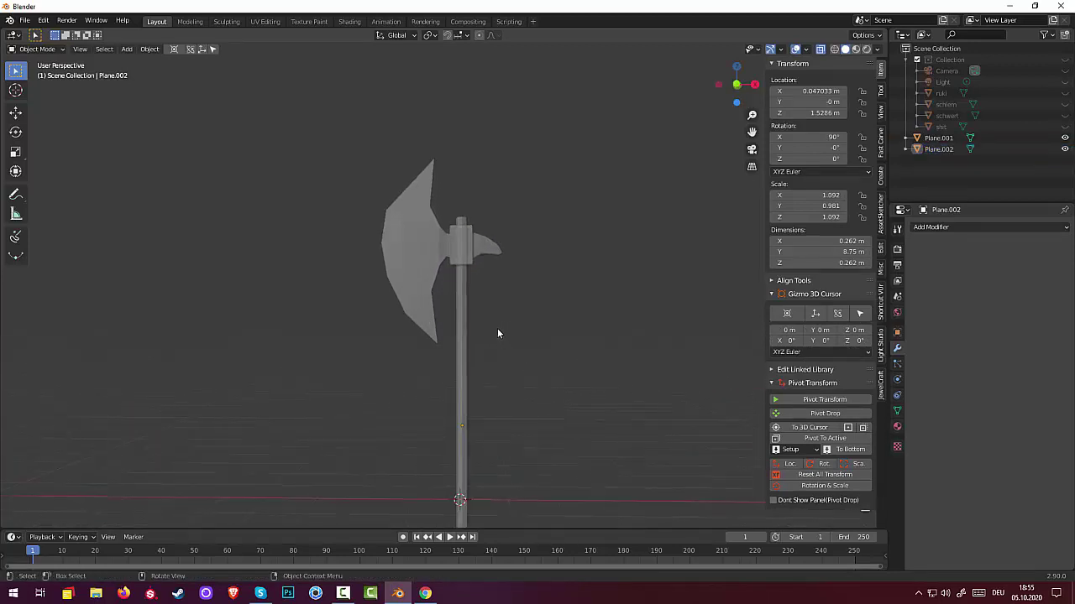
{"action": "mouse_move", "coordinate": [495, 334]}
{"action": "middle_mouse_down"}
{"action": "mouse_move", "coordinate": [354, 366]}
{"action": "mouse_move", "coordinate": [465, 357]}
{"action": "middle_mouse_up"}
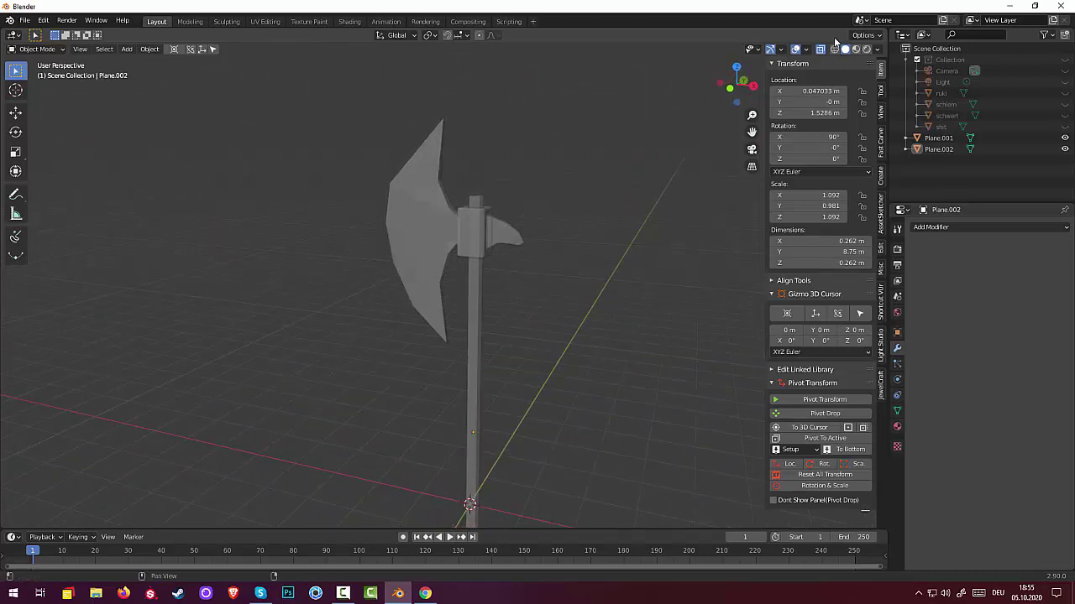
{"action": "mouse_move", "coordinate": [557, 304]}
{"action": "middle_mouse_down"}
{"action": "mouse_move", "coordinate": [467, 377]}
{"action": "mouse_move", "coordinate": [479, 372]}
{"action": "middle_mouse_up"}
Shorten the handle again along Z, bringing it to about 7.86 m long.
{"action": "left_click", "coordinate": [471, 372]}
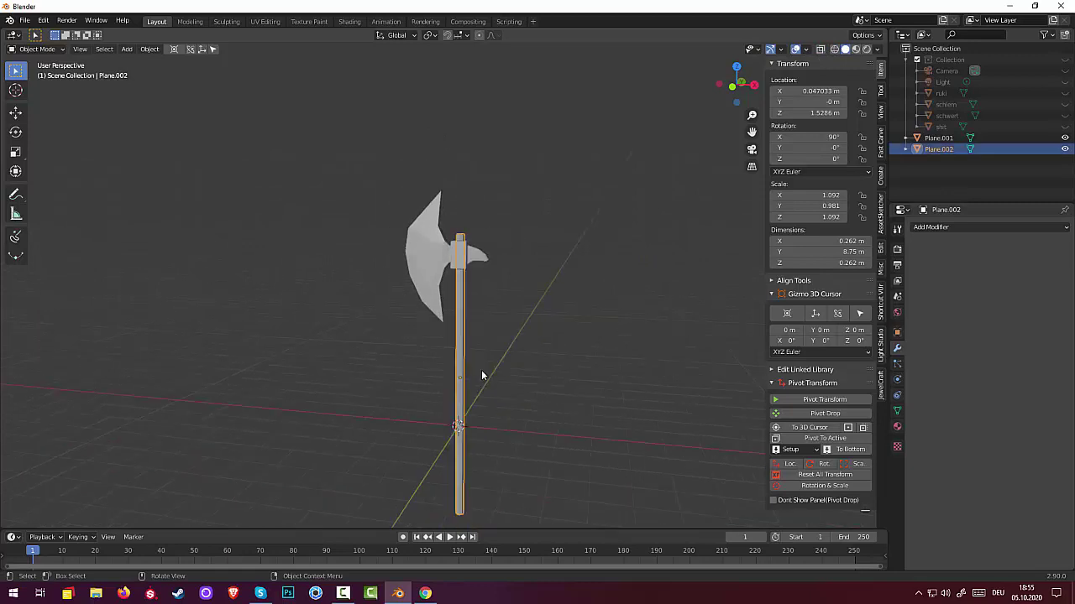
{"action": "key", "text": "s"}
{"action": "key", "text": "z"}
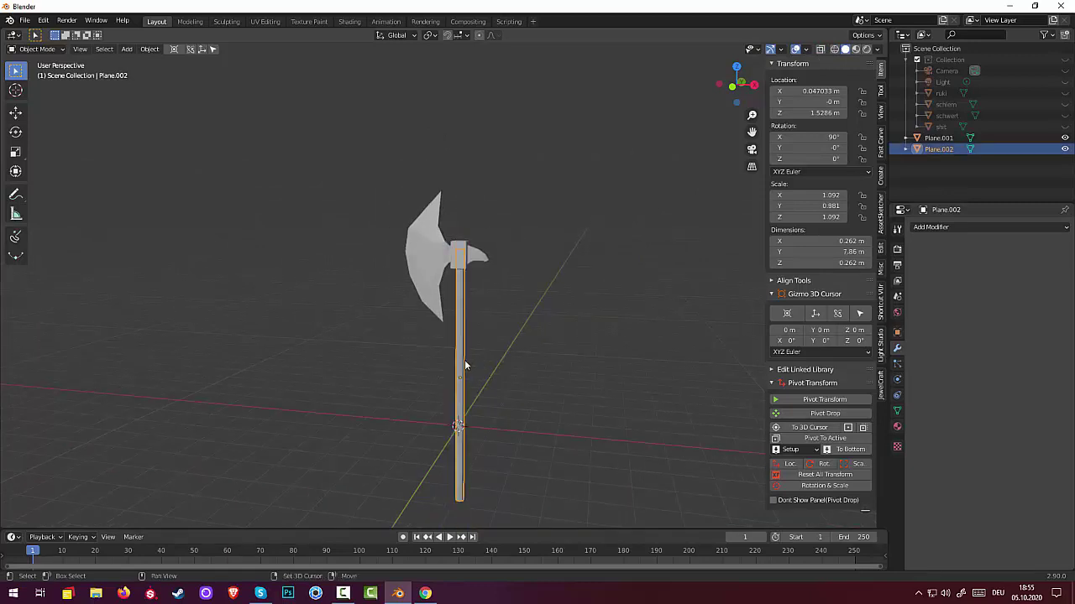
{"action": "left_click", "coordinate": [464, 359]}
{"action": "middle_click_drag", "start_coordinate": [460, 356], "coordinate": [532, 366]}
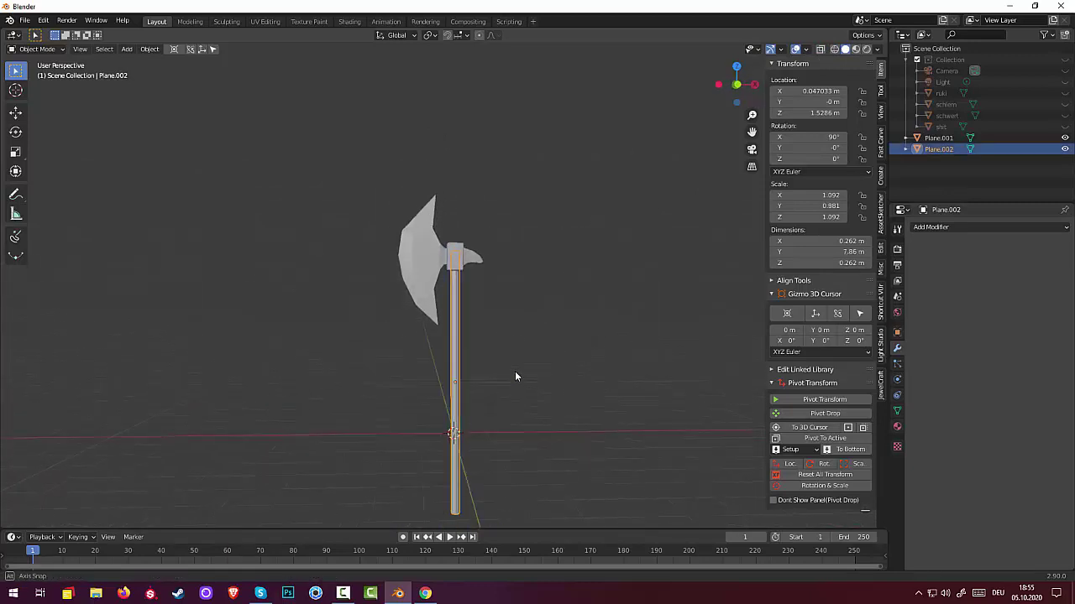
{"action": "key", "text": "alt+a"}
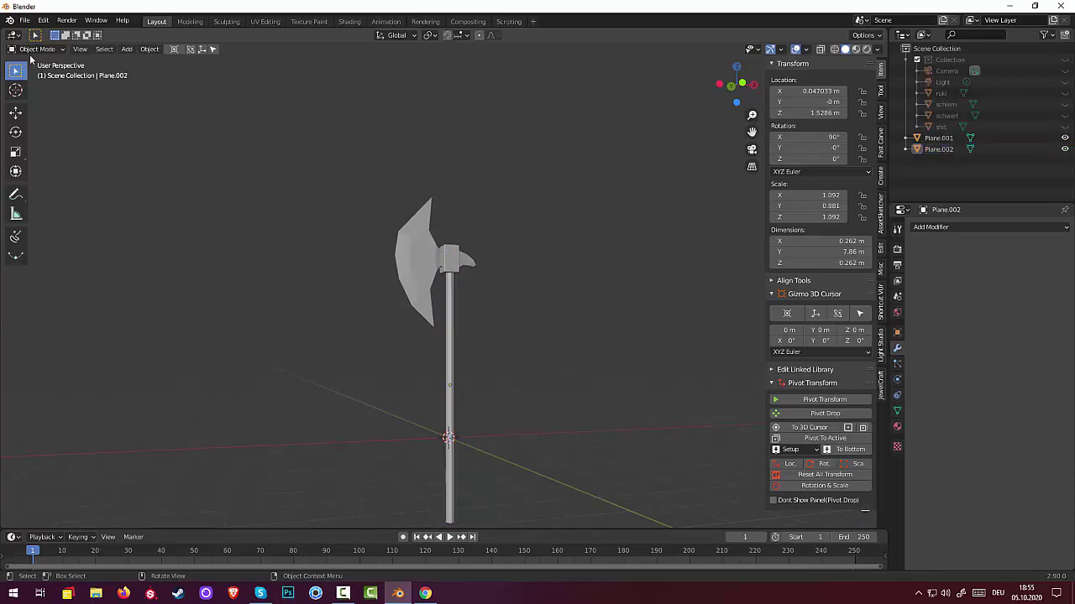
{"action": "left_click", "coordinate": [32, 49]}
Select the handle's faces in Edit Mode, then return to Object Mode with the handle selected.
{"action": "left_click", "coordinate": [34, 74]}
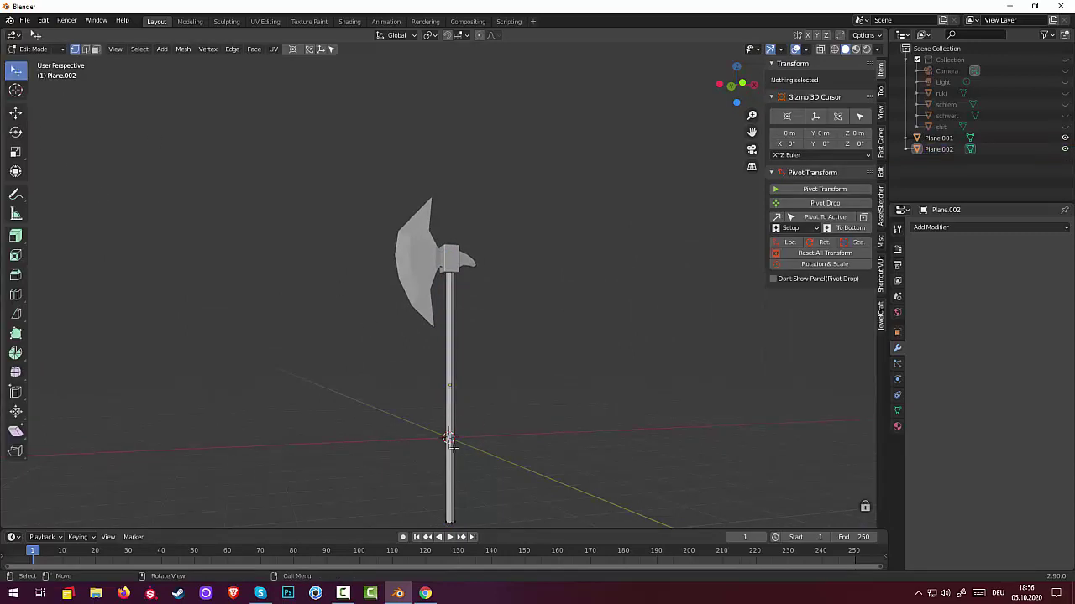
{"action": "left_click", "coordinate": [96, 49]}
{"action": "left_click", "coordinate": [455, 411]}
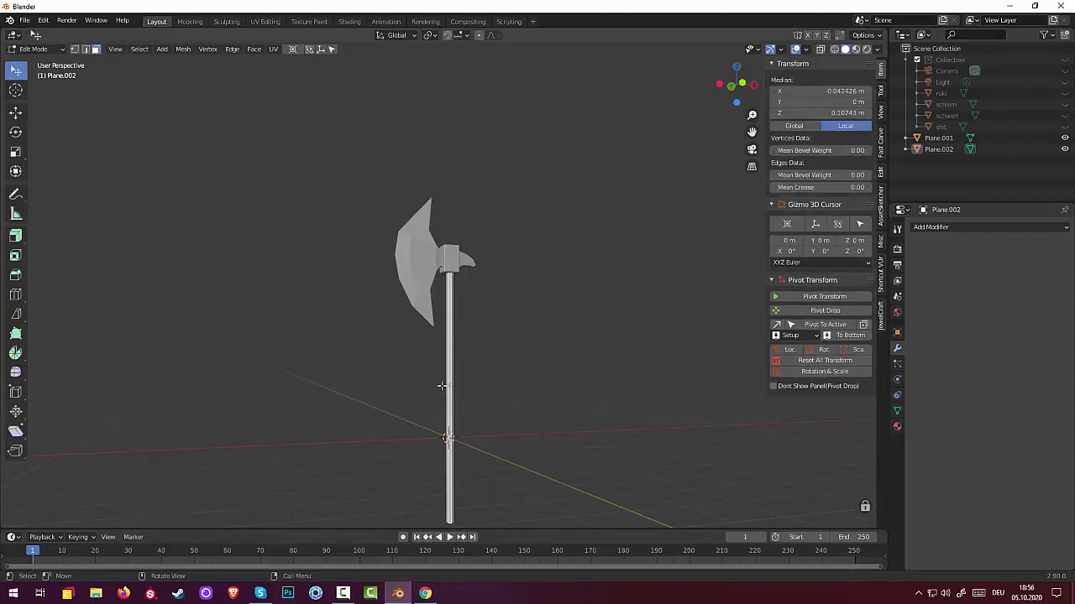
{"action": "key", "text": "Tab"}
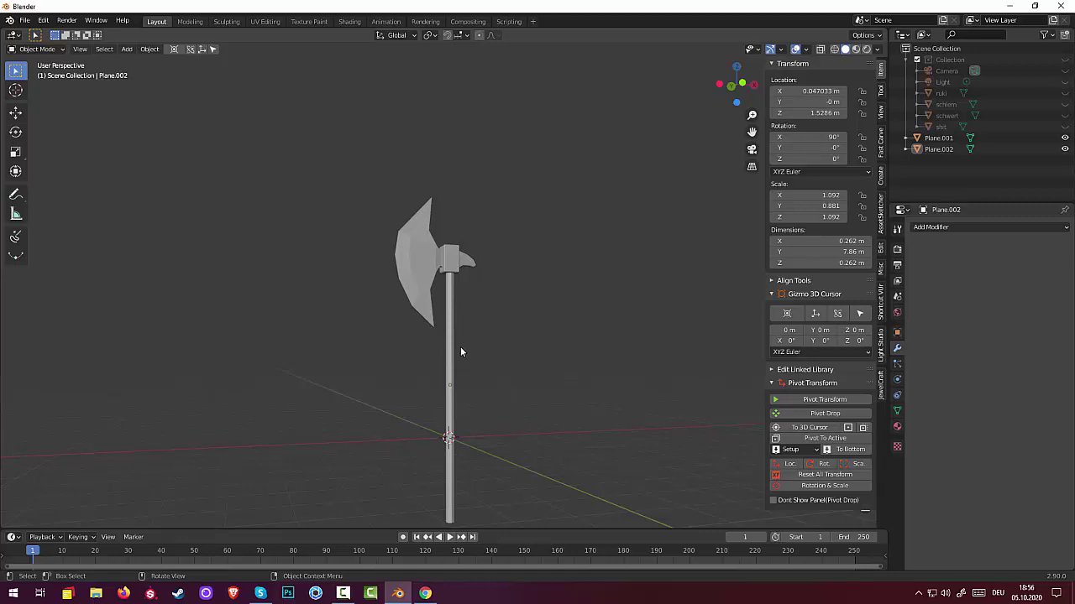
{"action": "mouse_move", "coordinate": [481, 371]}
{"action": "middle_mouse_down"}
{"action": "mouse_move", "coordinate": [482, 382]}
{"action": "mouse_move", "coordinate": [441, 387]}
{"action": "middle_mouse_up"}
{"action": "left_click", "coordinate": [434, 389]}
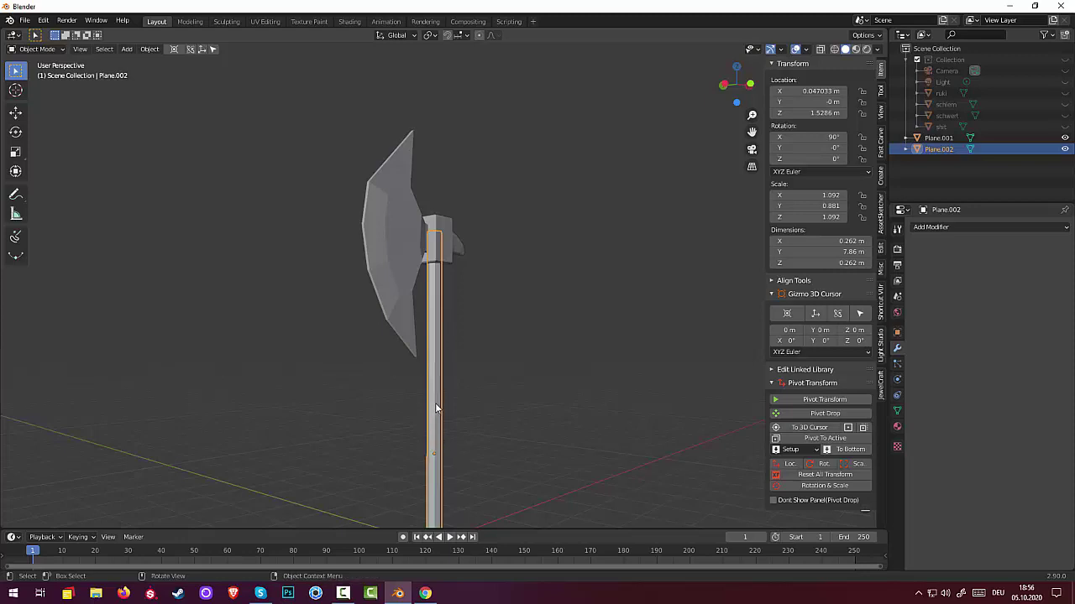
{"action": "middle_click_drag", "start_coordinate": [435, 403], "coordinate": [440, 404]}
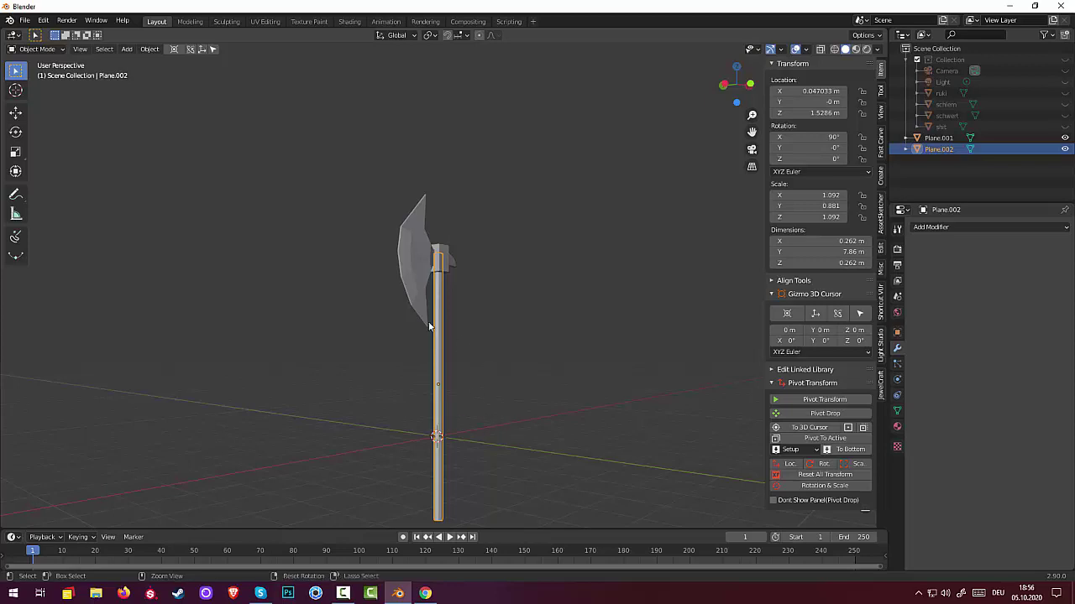
Raise the handle about 0.42 m along Z so it sits at Z 1.9466 m.
{"action": "left_click", "coordinate": [491, 367]}
{"action": "mouse_move", "coordinate": [492, 370]}
{"action": "middle_mouse_down"}
{"action": "mouse_move", "coordinate": [437, 406]}
{"action": "mouse_move", "coordinate": [448, 350]}
{"action": "middle_mouse_up"}
{"action": "left_click", "coordinate": [450, 346]}
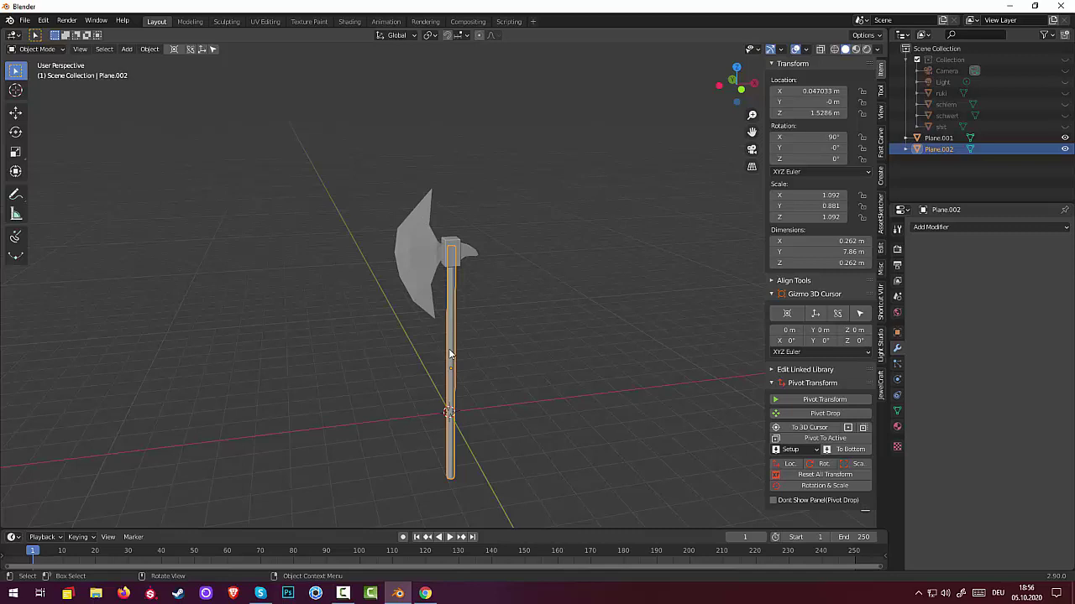
{"action": "key", "text": "g"}
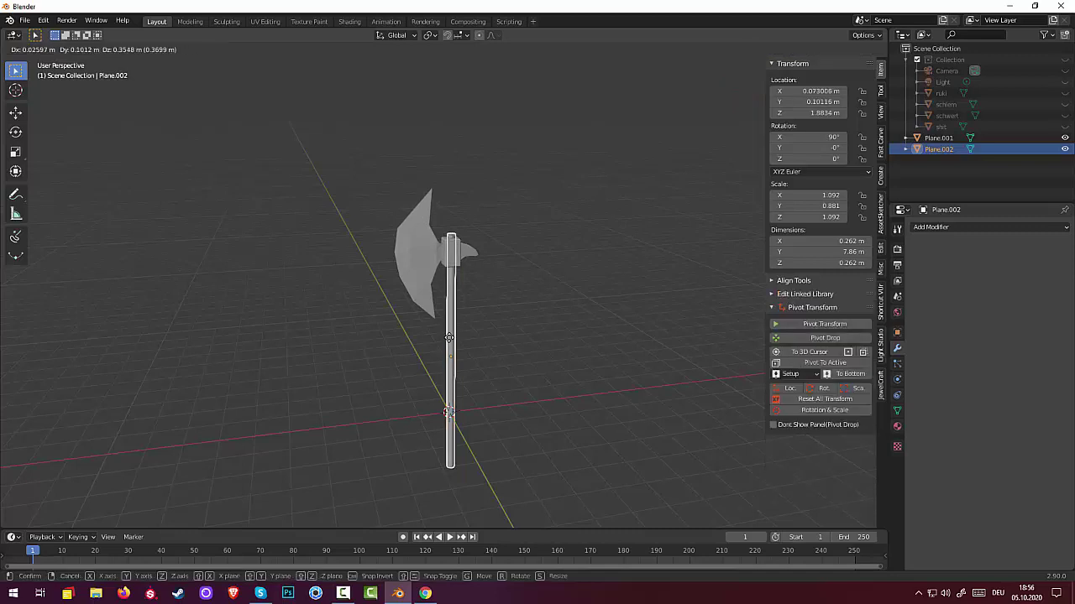
{"action": "key", "text": "z"}
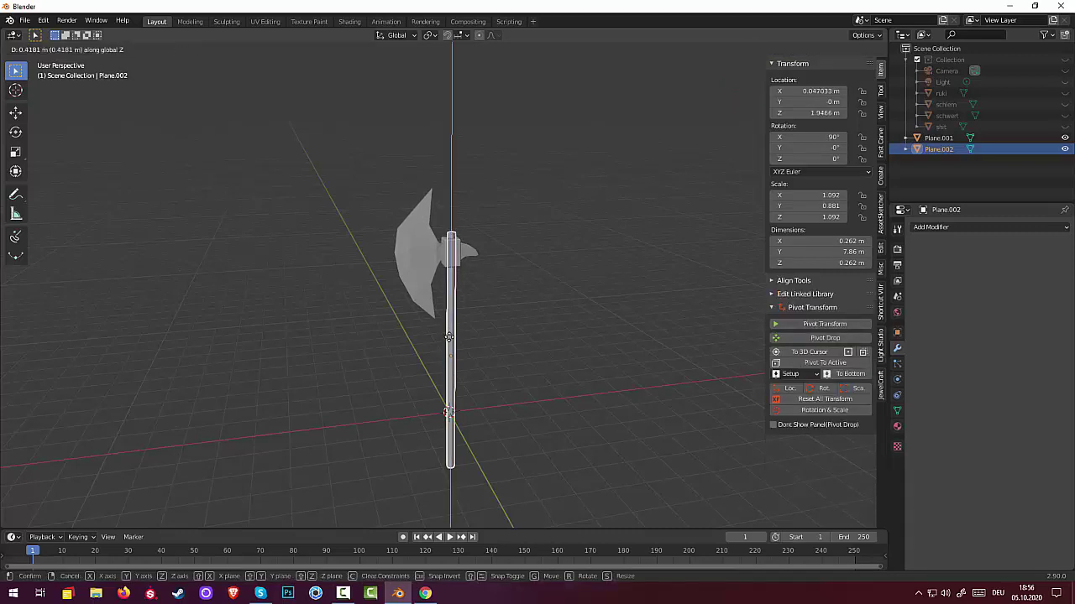
{"action": "left_click", "coordinate": [449, 336]}
{"action": "left_click", "coordinate": [453, 381]}
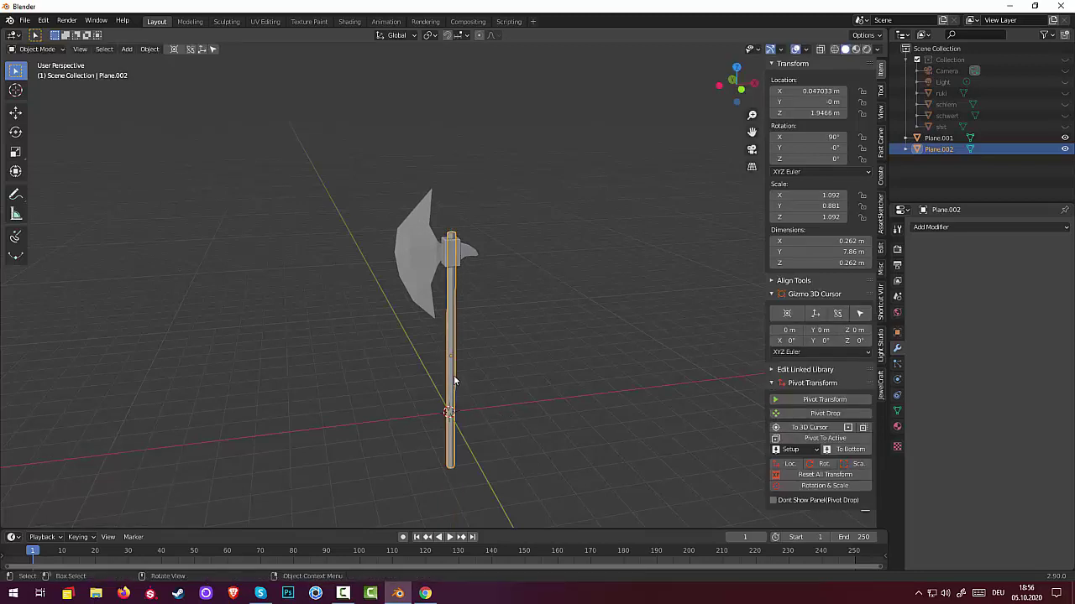
{"action": "key", "text": "shift"}
Duplicate the handle in place as Plane.003, thicken it to 0.366 m and shorten it to 2.41 m.
{"action": "key", "text": "shift+d"}
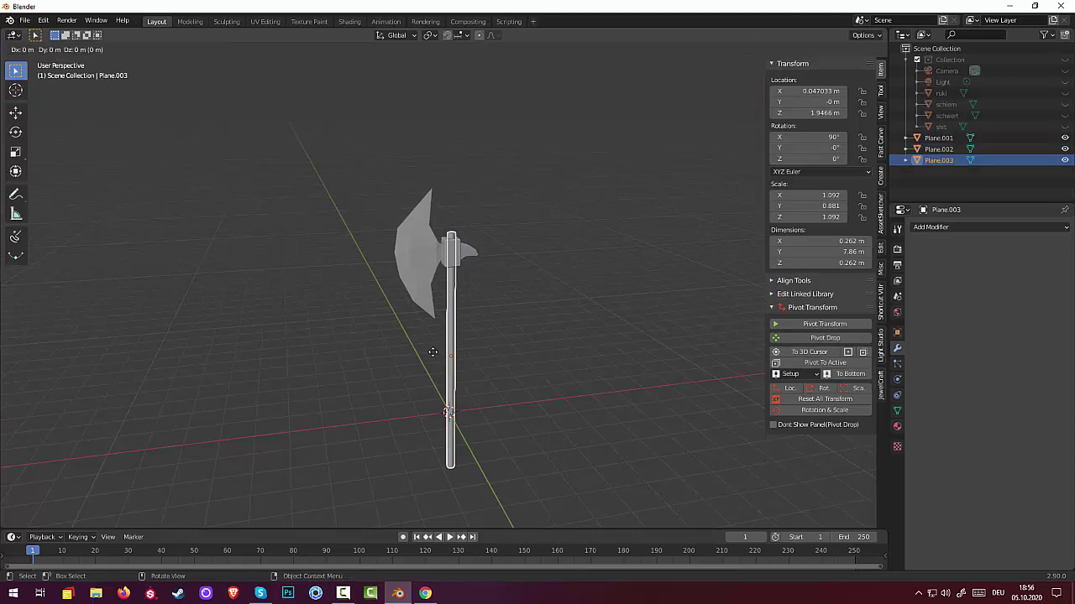
{"action": "right_click", "coordinate": [433, 351]}
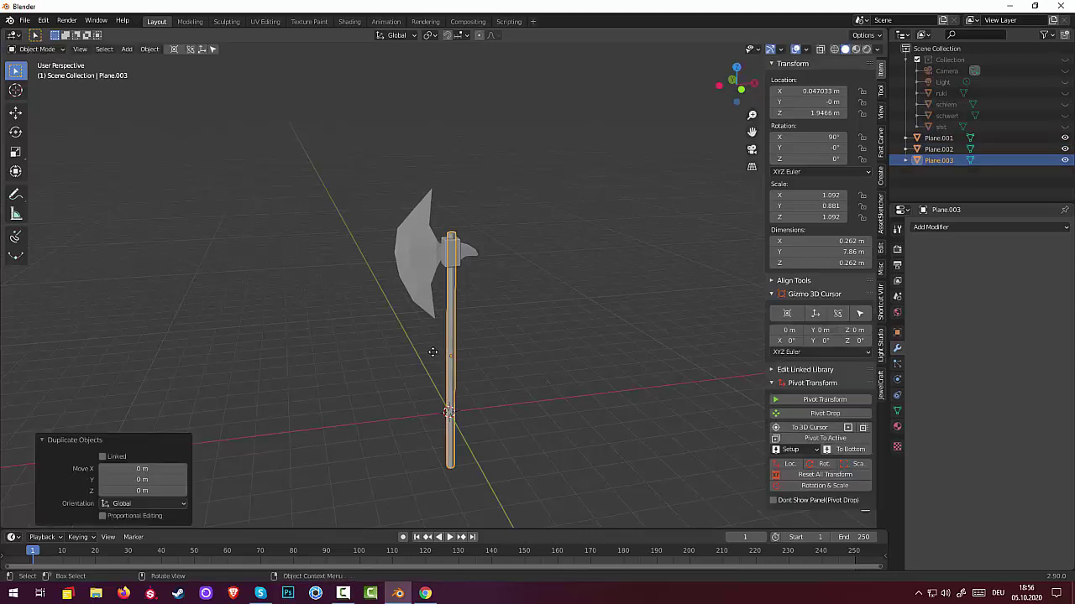
{"action": "key", "text": "s"}
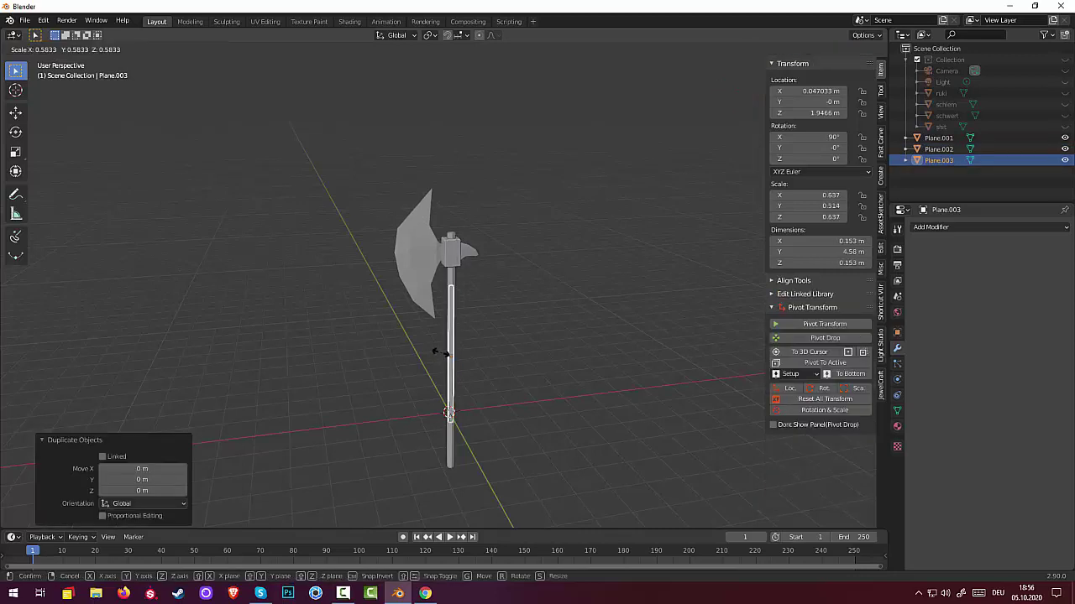
{"action": "left_click", "coordinate": [427, 351]}
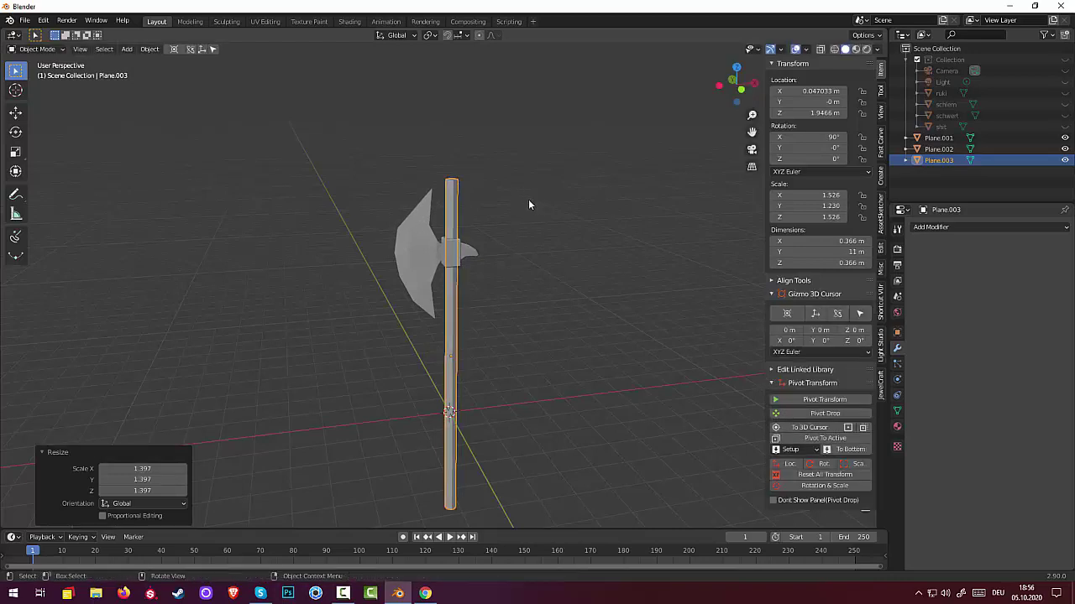
{"action": "key", "text": "s"}
{"action": "key", "text": "z"}
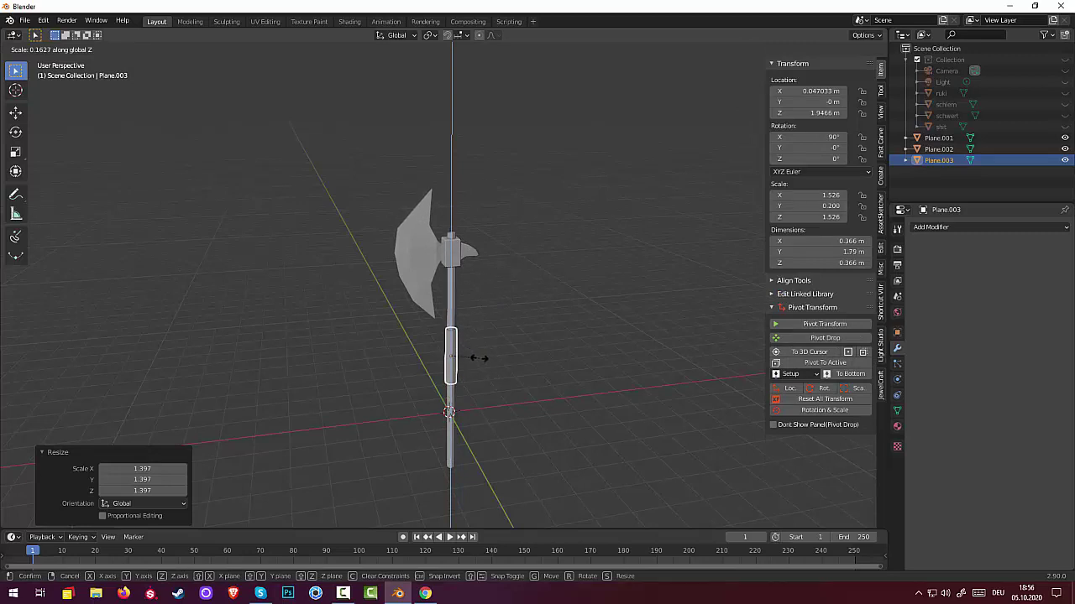
{"action": "left_click", "coordinate": [512, 383]}
{"action": "left_click", "coordinate": [514, 383]}
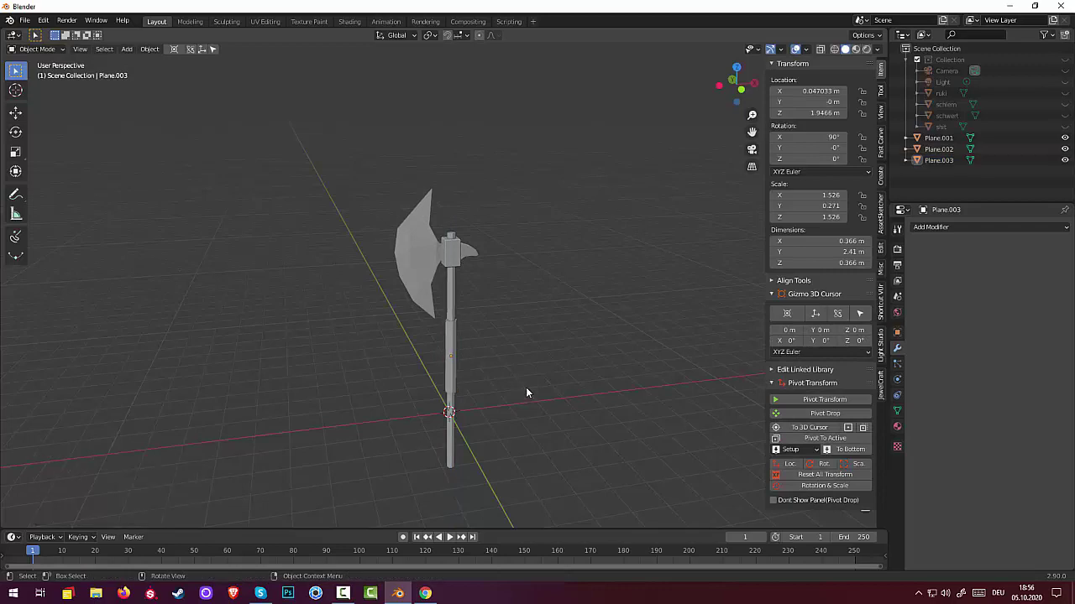
{"action": "scroll", "coordinate": [483, 267], "scroll_direction": "up", "scroll_amount": 3}
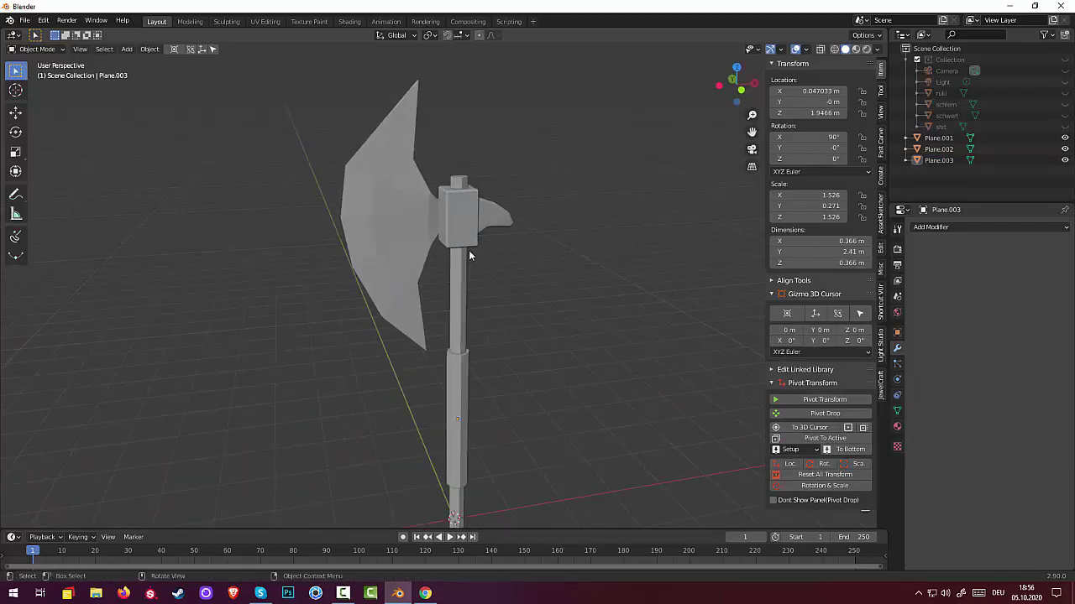
{"action": "left_click", "coordinate": [460, 181]}
{"action": "mouse_move", "coordinate": [459, 182]}
{"action": "middle_mouse_down"}
{"action": "mouse_move", "coordinate": [473, 194]}
{"action": "mouse_move", "coordinate": [439, 214]}
{"action": "mouse_move", "coordinate": [468, 188]}
{"action": "mouse_move", "coordinate": [477, 212]}
{"action": "middle_mouse_up"}
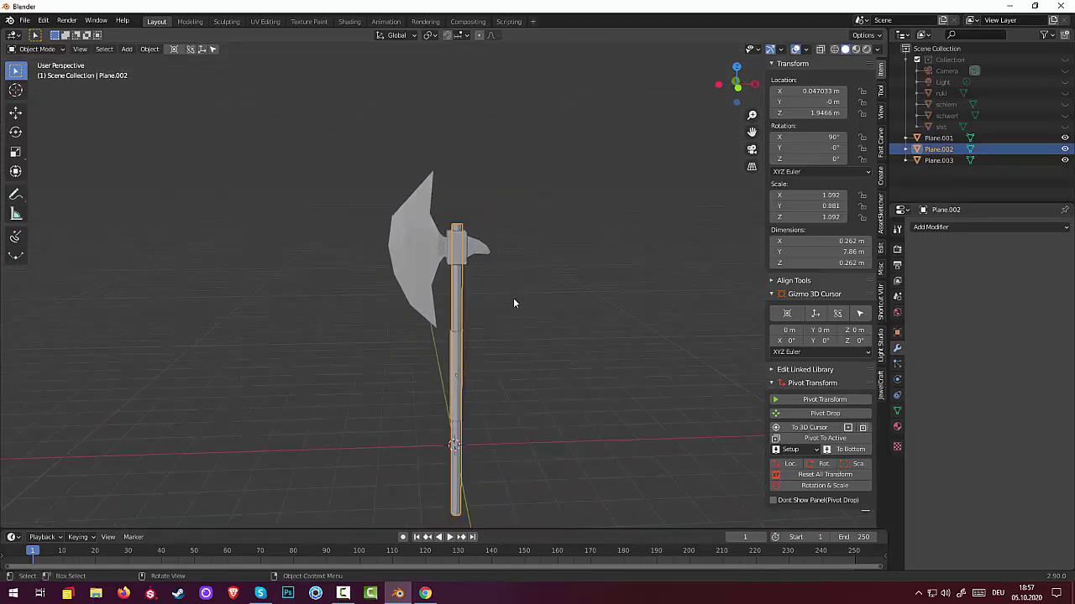
Add a cone mesh reduced to 4 vertices.
{"action": "key", "text": "shift+a"}
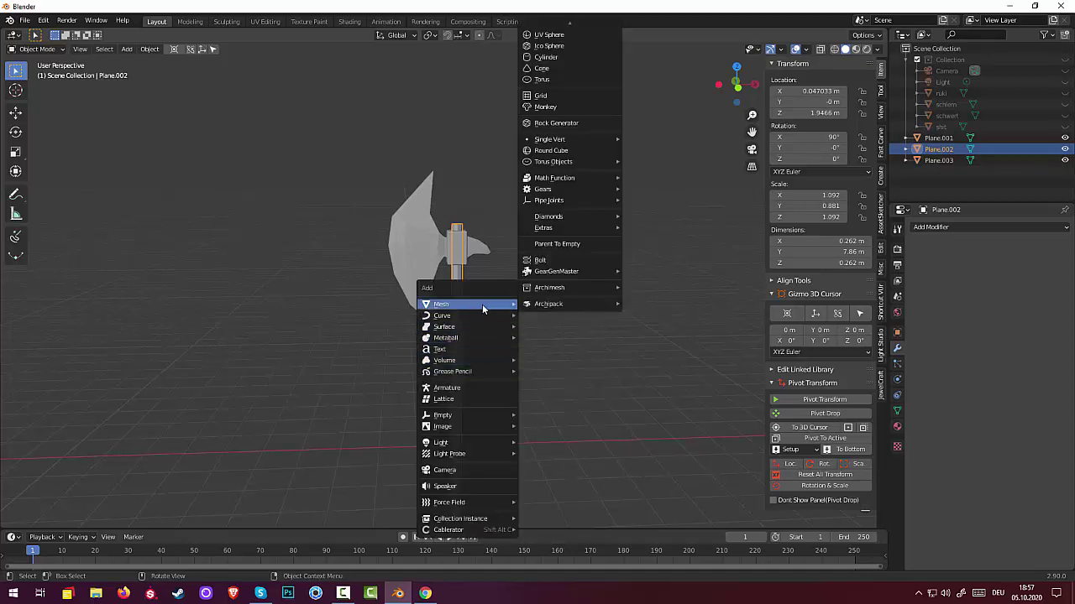
{"action": "left_click", "coordinate": [554, 71]}
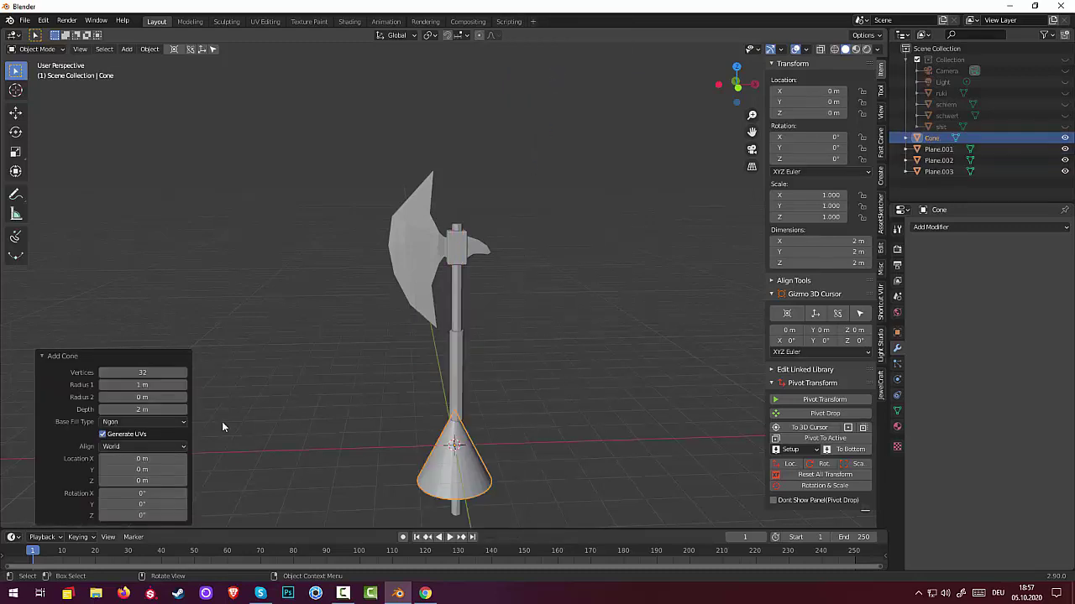
{"action": "left_click_drag", "start_coordinate": [142, 372], "coordinate": [100, 372]}
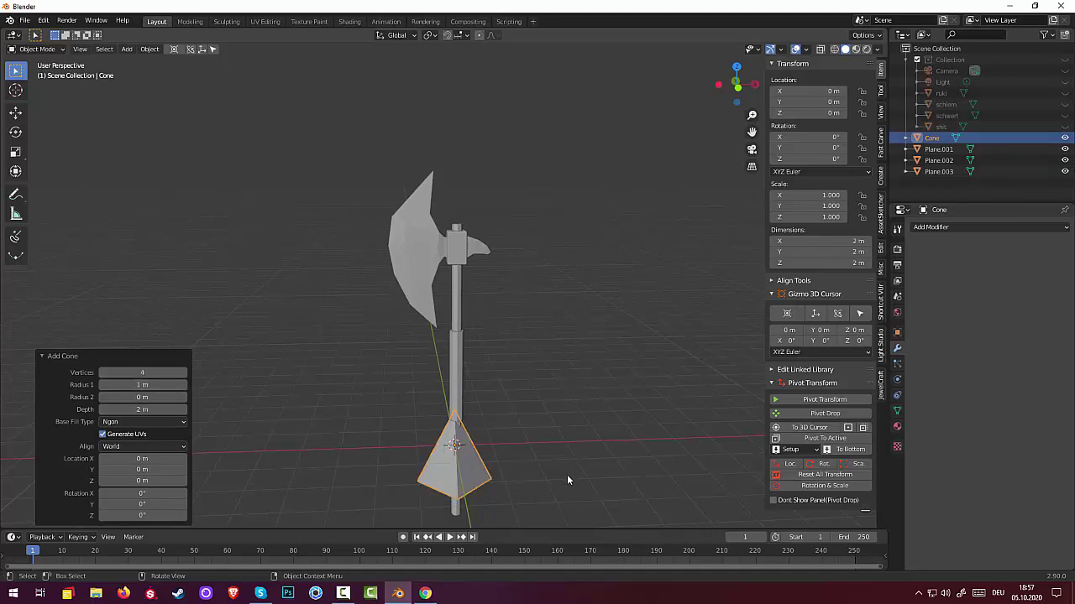
{"action": "left_click", "coordinate": [464, 472]}
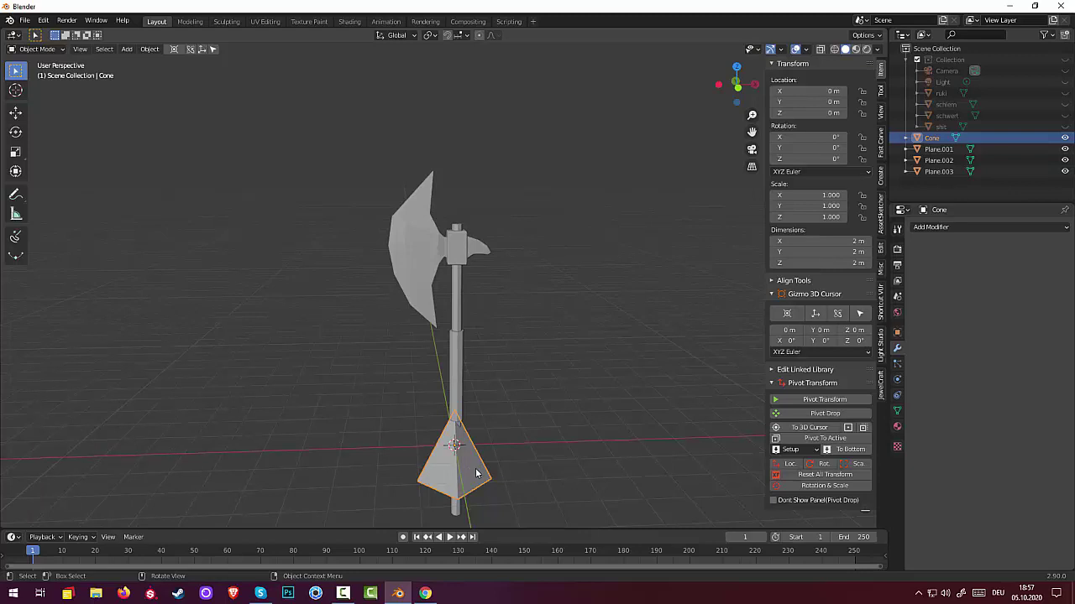
Lift the cone above the axe head and shape it into a 0.388 m wide, 1.62 m tall spike.
{"action": "key", "text": "g"}
{"action": "key", "text": "z"}
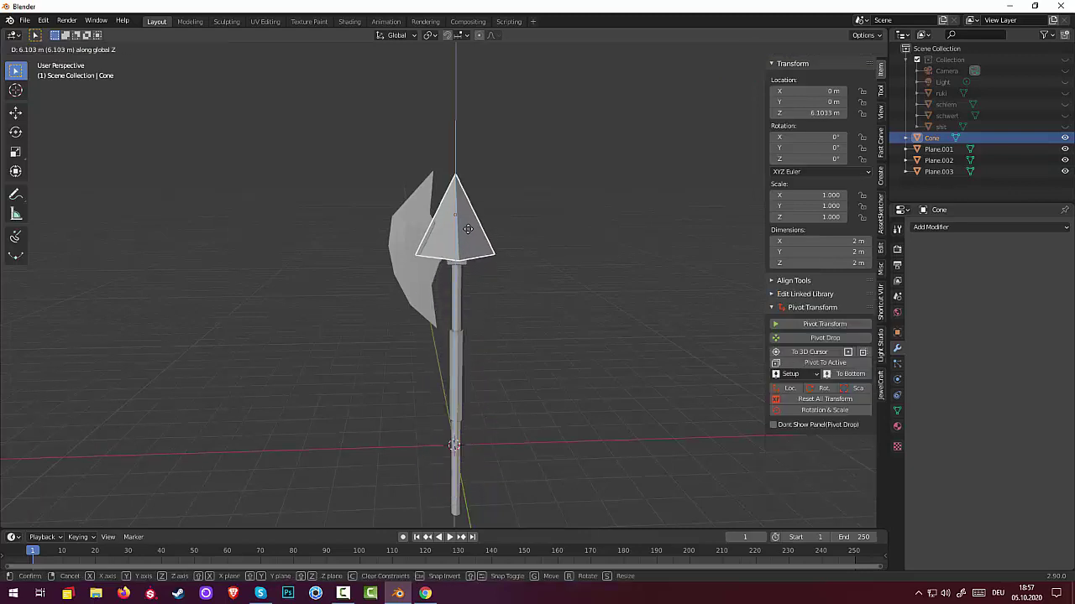
{"action": "left_click", "coordinate": [471, 207]}
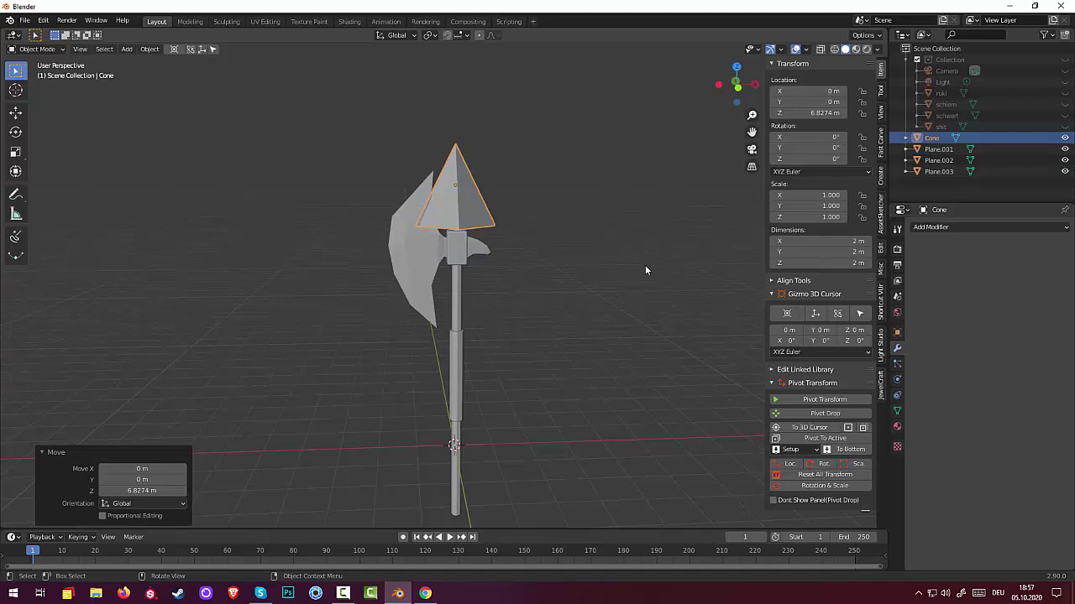
{"action": "key", "text": "s"}
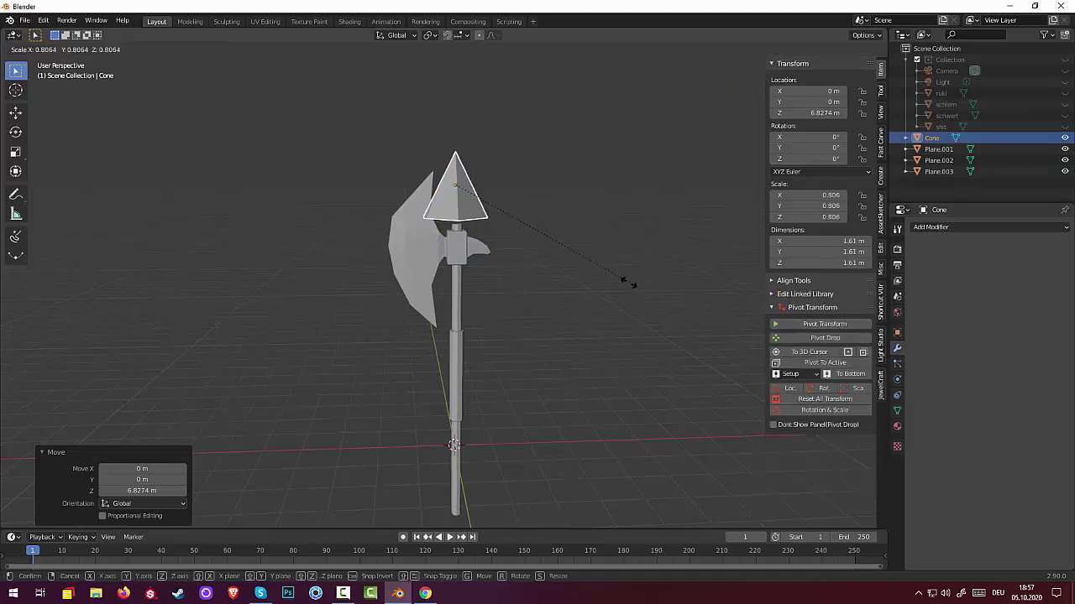
{"action": "left_click", "coordinate": [471, 233]}
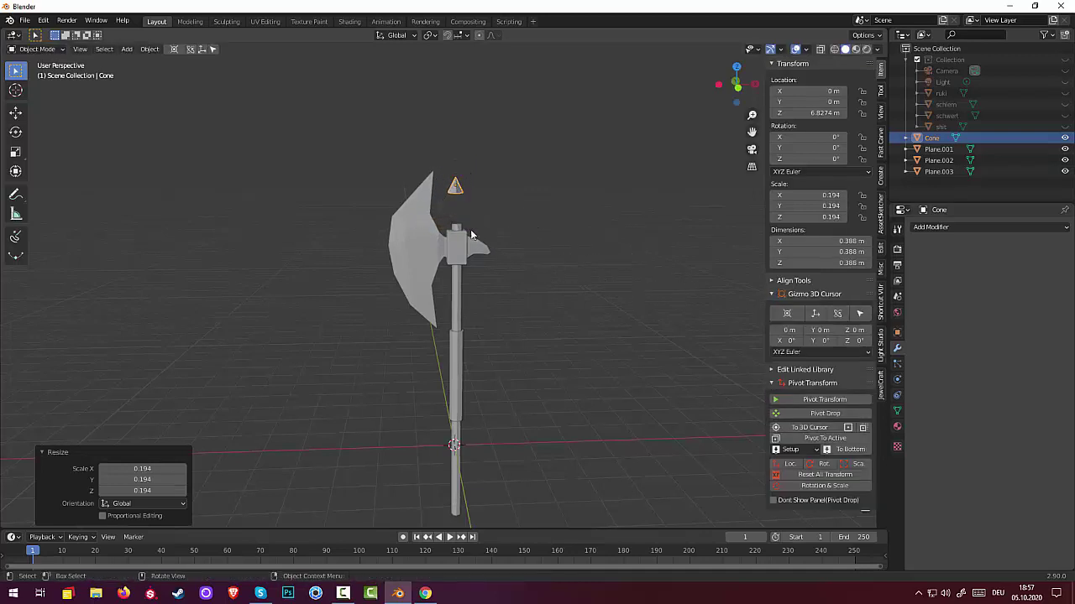
{"action": "key", "text": "s"}
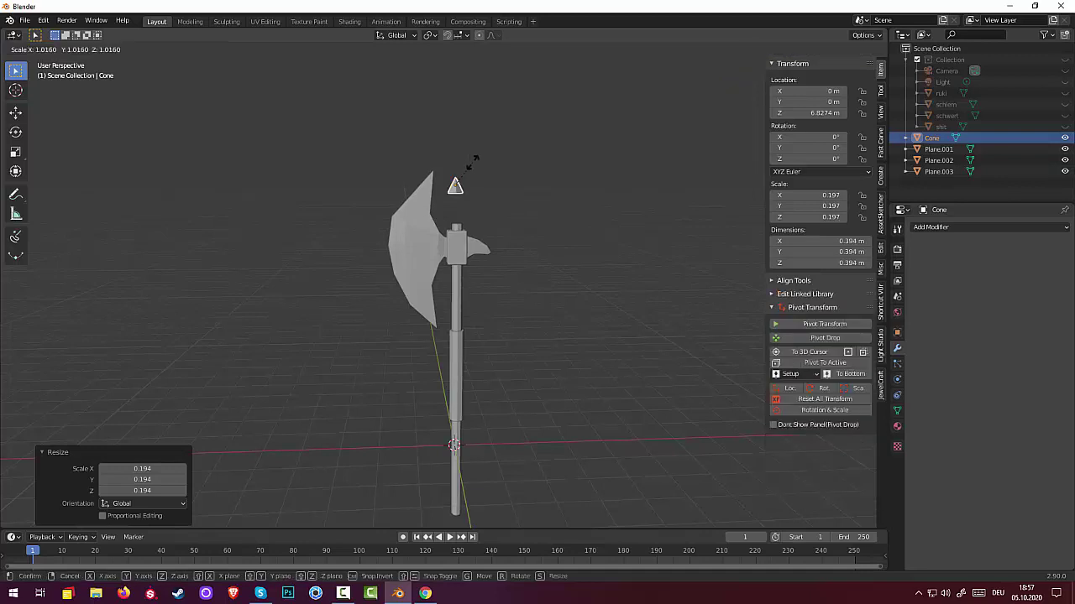
{"action": "key", "text": "z"}
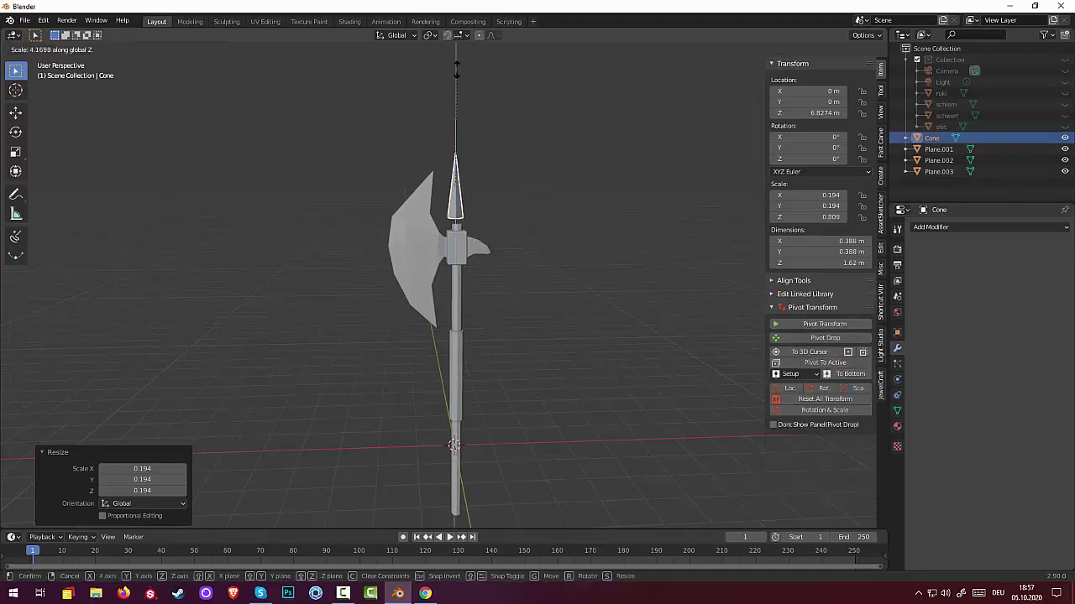
{"action": "left_click", "coordinate": [456, 71]}
Zoom in and tilt the view onto the spike at the top of the axe head.
{"action": "scroll", "coordinate": [498, 172], "scroll_direction": "up", "scroll_amount": 2}
{"action": "scroll", "coordinate": [497, 187], "scroll_direction": "up", "scroll_amount": 2}
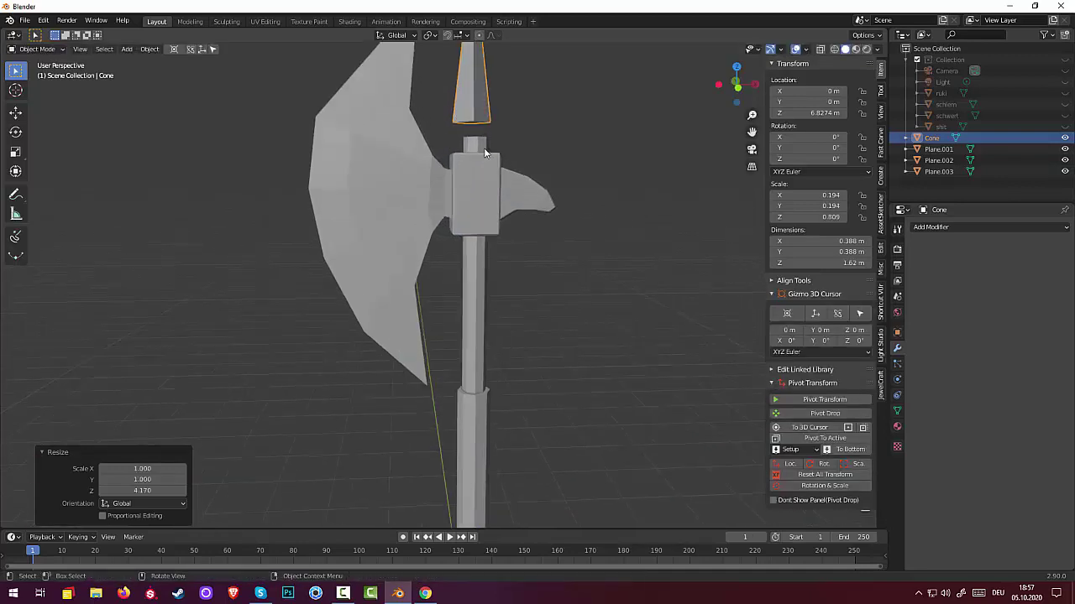
{"action": "scroll", "coordinate": [476, 132], "scroll_direction": "up", "scroll_amount": 2}
{"action": "middle_click_drag", "start_coordinate": [476, 131], "coordinate": [475, 165]}
{"action": "left_click", "coordinate": [475, 165]}
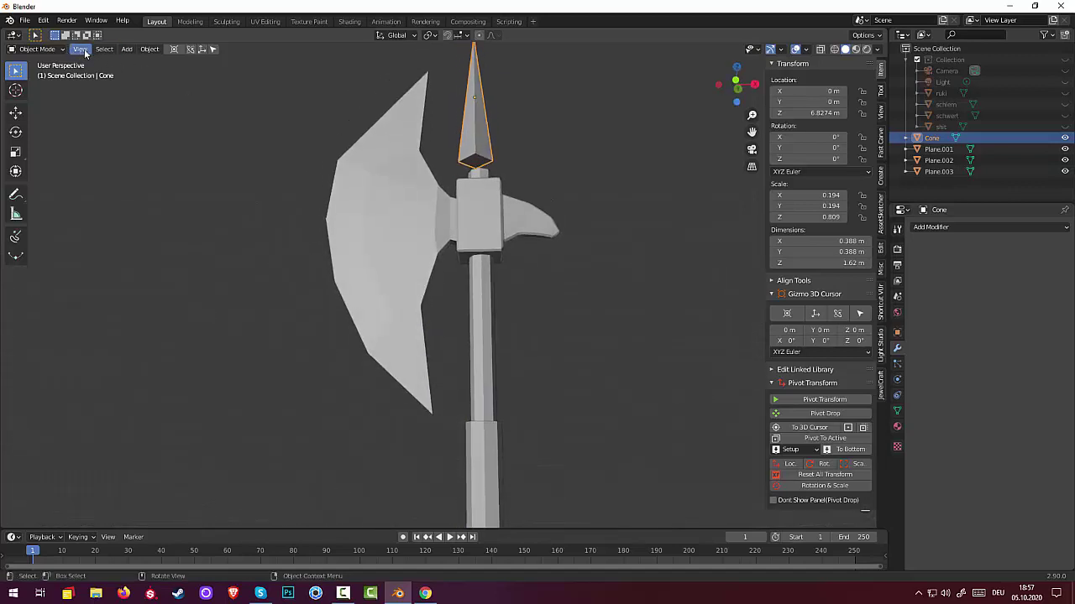
{"action": "left_click", "coordinate": [149, 49]}
{"action": "left_click", "coordinate": [35, 49]}
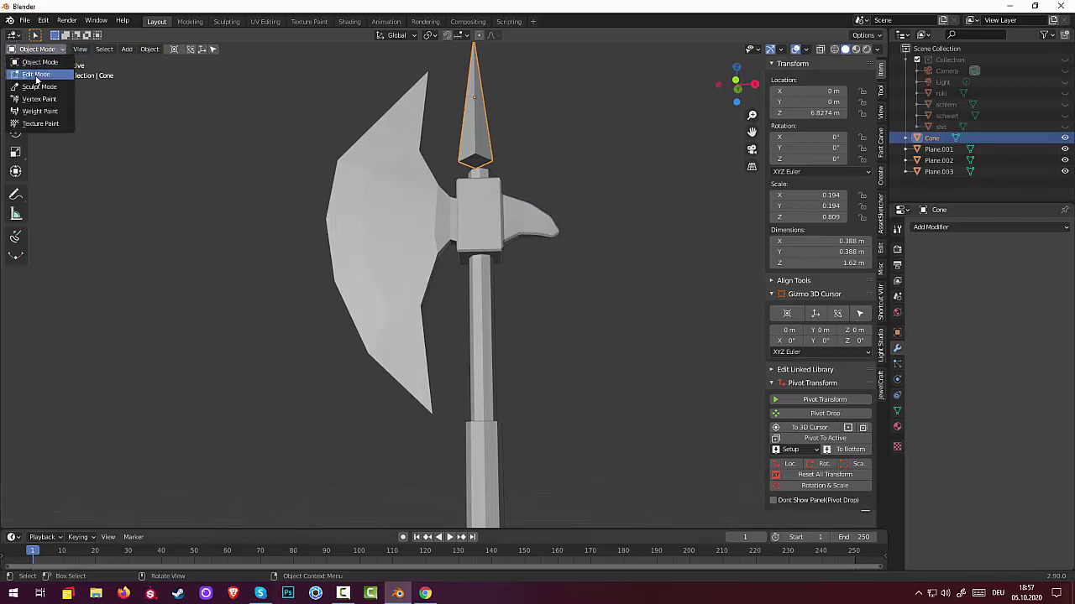
Extrude the spike's base face downward twice and scale the new ring to 0.786.
{"action": "left_click", "coordinate": [36, 75]}
{"action": "left_click", "coordinate": [475, 163]}
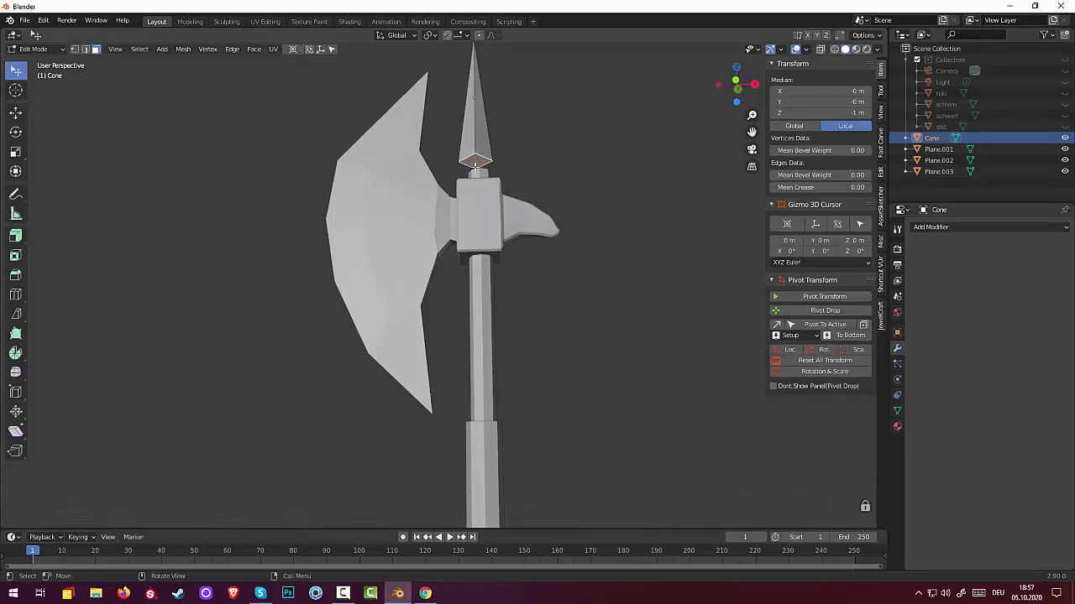
{"action": "mouse_move", "coordinate": [475, 165]}
{"action": "middle_mouse_down"}
{"action": "mouse_move", "coordinate": [532, 225]}
{"action": "mouse_move", "coordinate": [533, 253]}
{"action": "middle_mouse_up"}
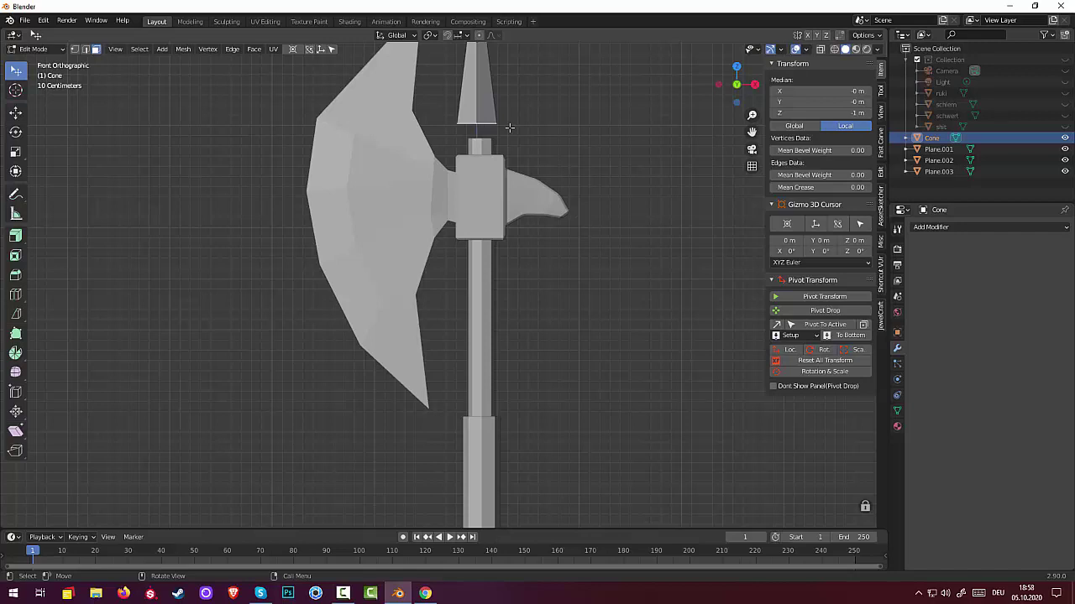
{"action": "key", "text": "e"}
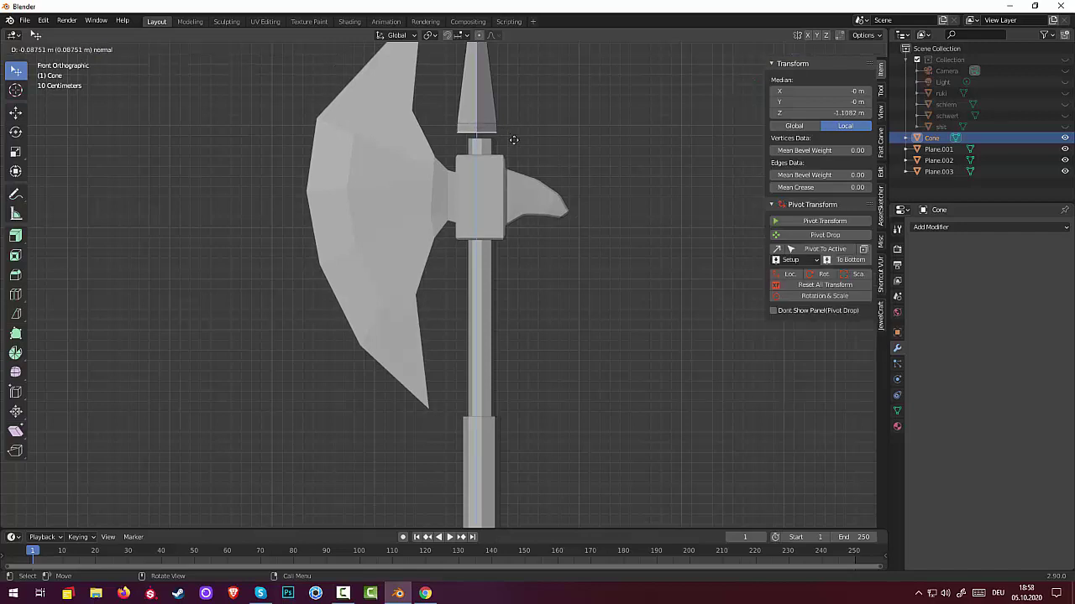
{"action": "left_click", "coordinate": [514, 134]}
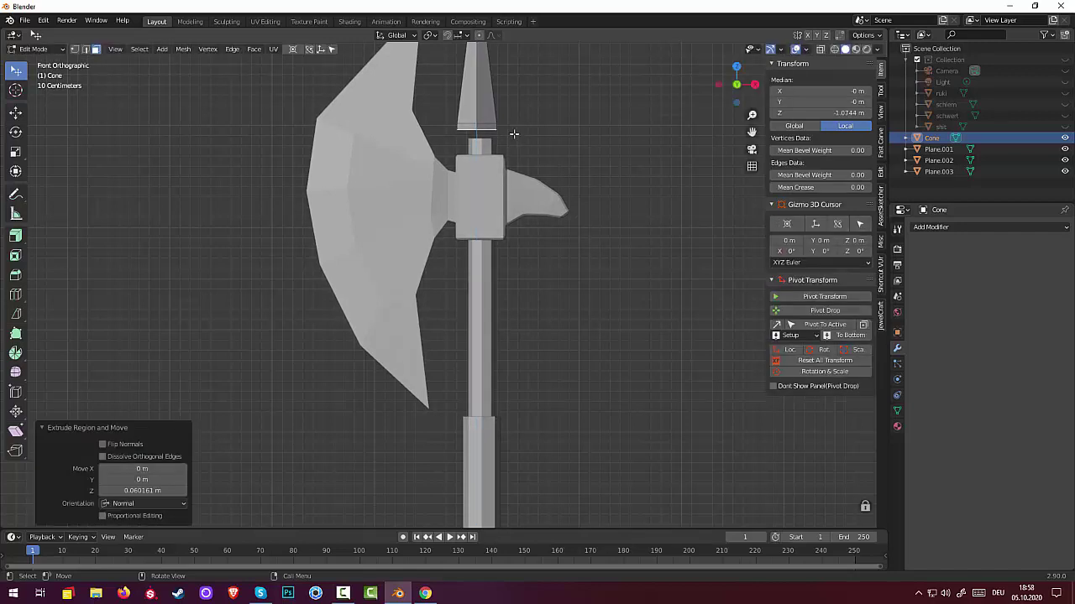
{"action": "key", "text": "e"}
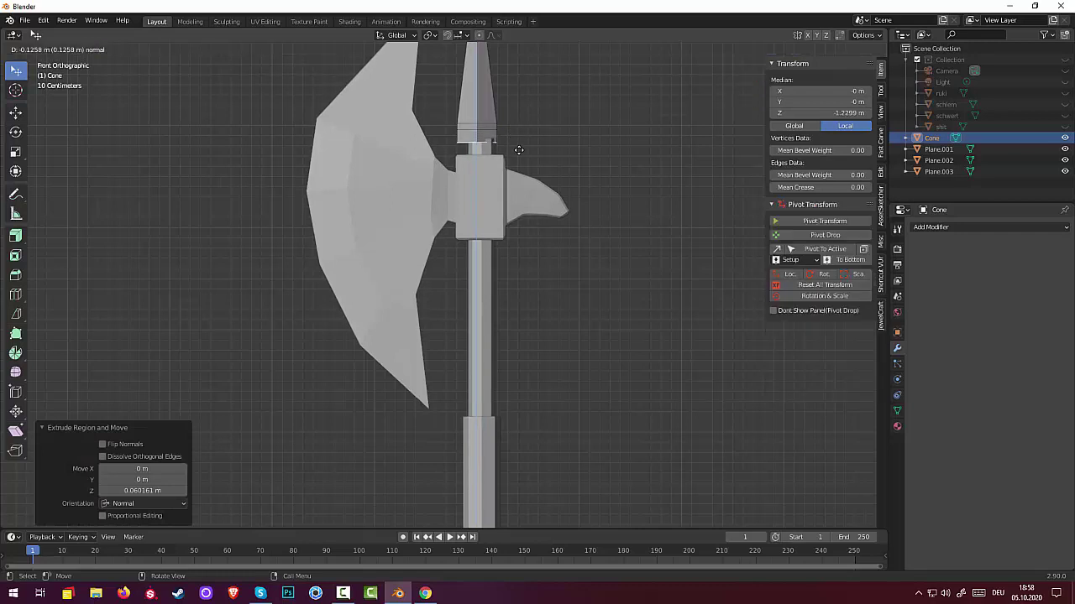
{"action": "left_click", "coordinate": [522, 152]}
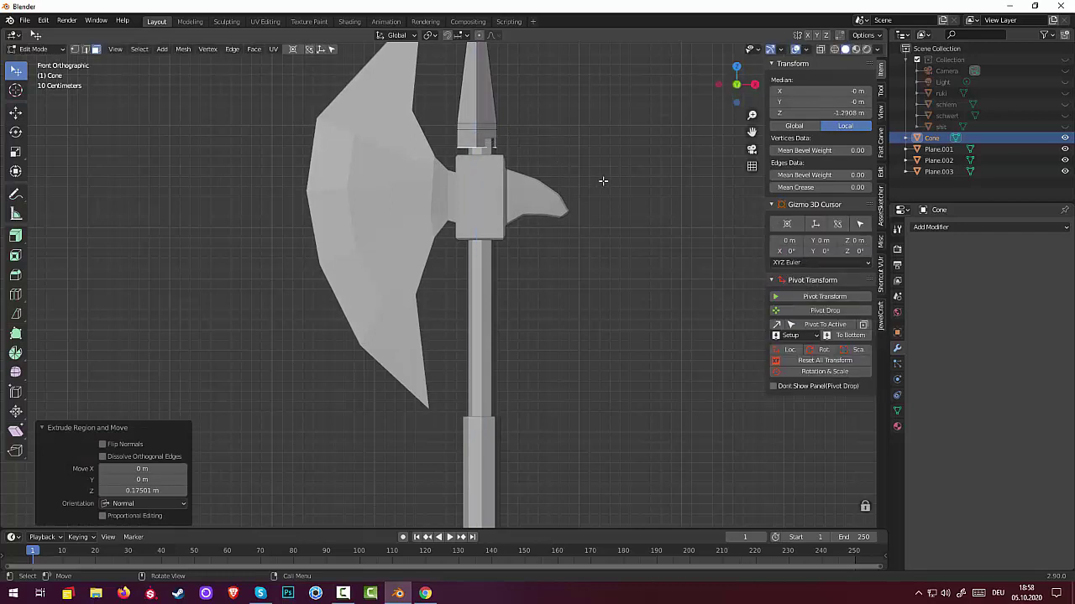
{"action": "key", "text": "s"}
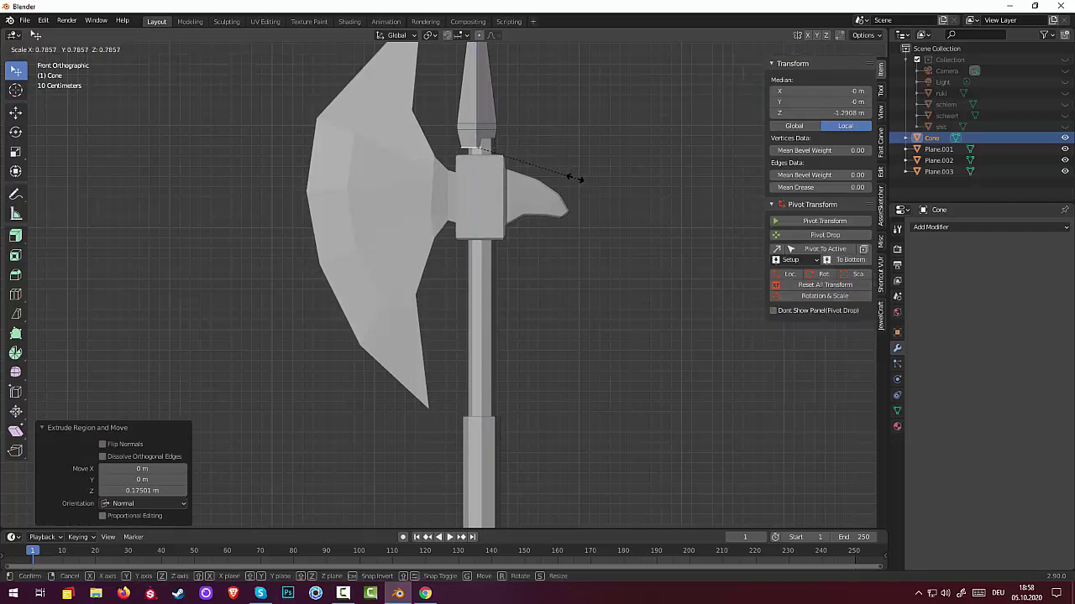
{"action": "left_click", "coordinate": [575, 177]}
{"action": "scroll", "coordinate": [576, 179], "scroll_direction": "down", "scroll_amount": 2}
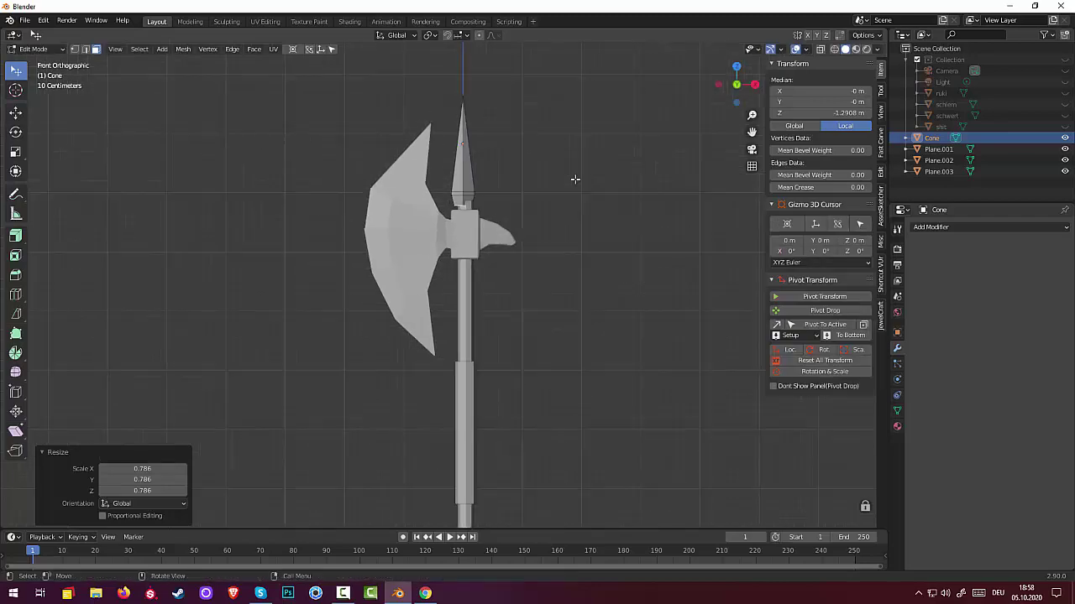
{"action": "mouse_move", "coordinate": [577, 178]}
{"action": "middle_mouse_down"}
{"action": "mouse_move", "coordinate": [424, 227]}
{"action": "mouse_move", "coordinate": [324, 209]}
{"action": "middle_mouse_up"}
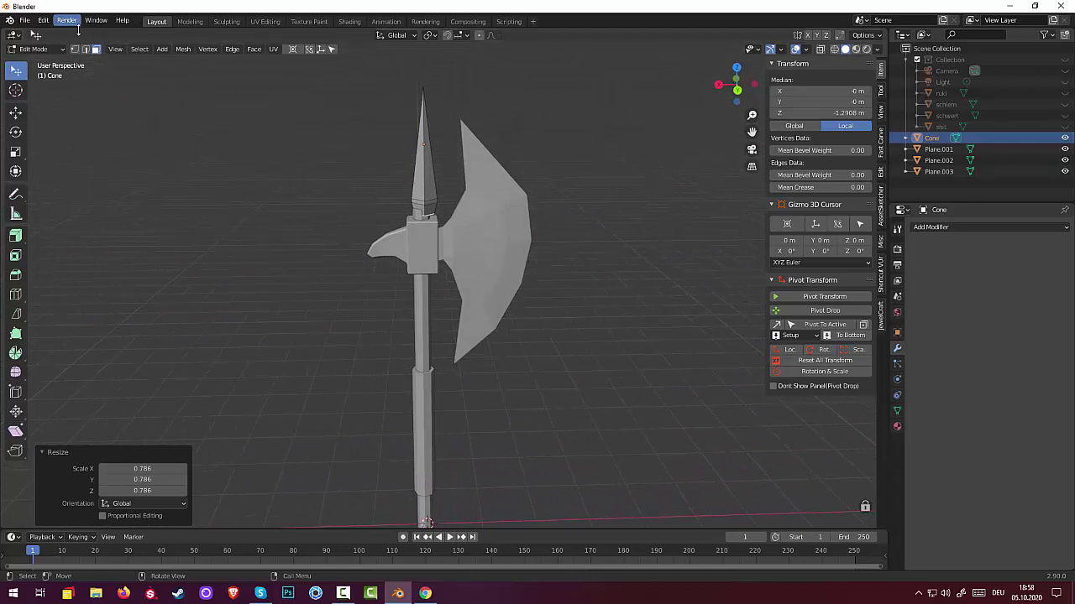
In Object Mode, check side and front views and move the spike to X 0.045941 m, Z 6.8602 m.
{"action": "left_click", "coordinate": [50, 50]}
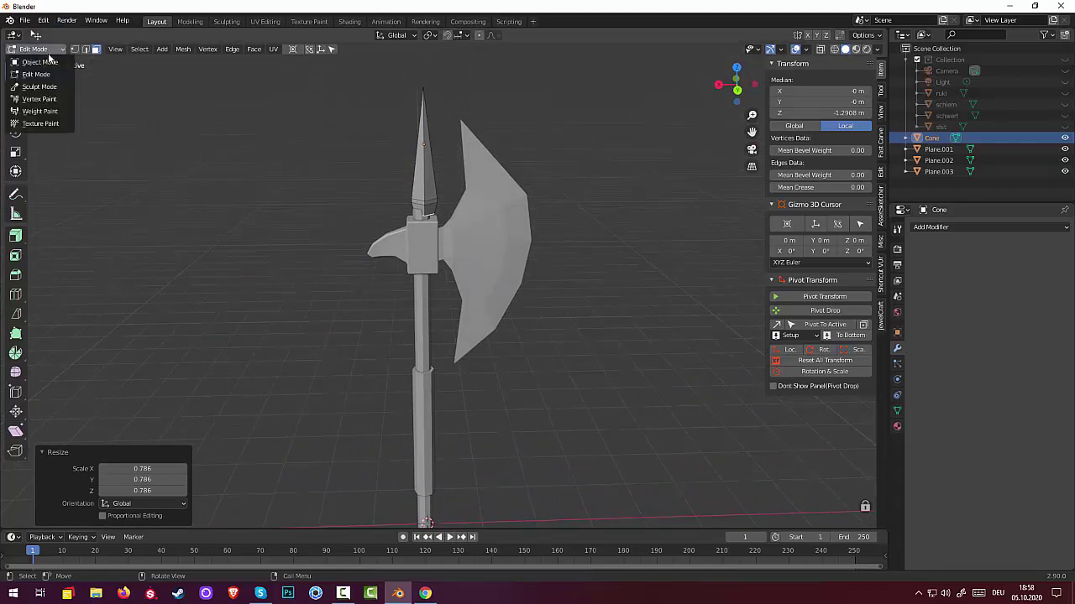
{"action": "left_click", "coordinate": [46, 61]}
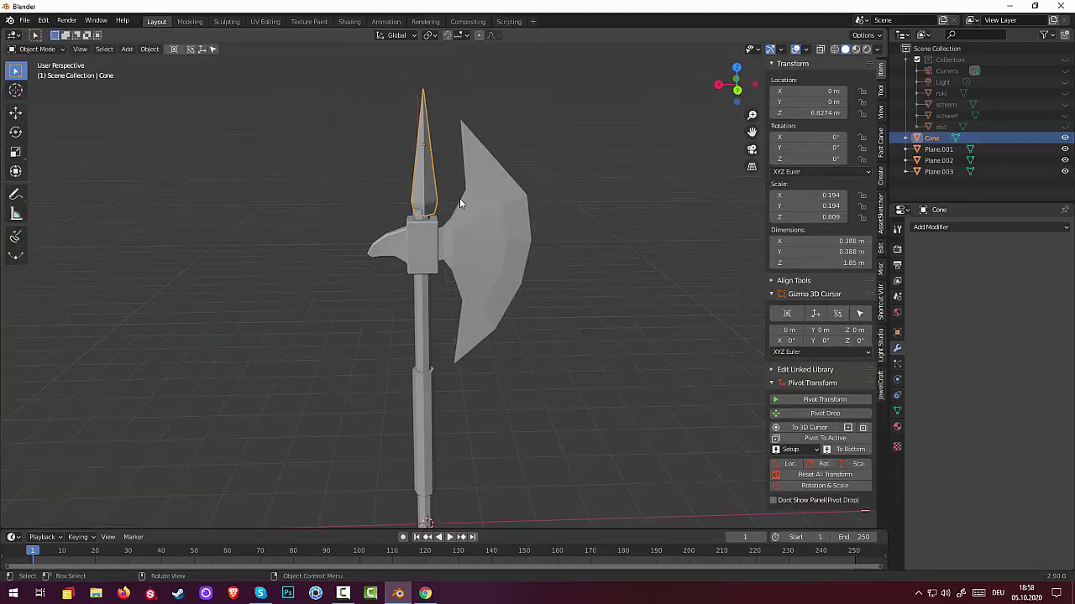
{"action": "key", "text": "KP_3"}
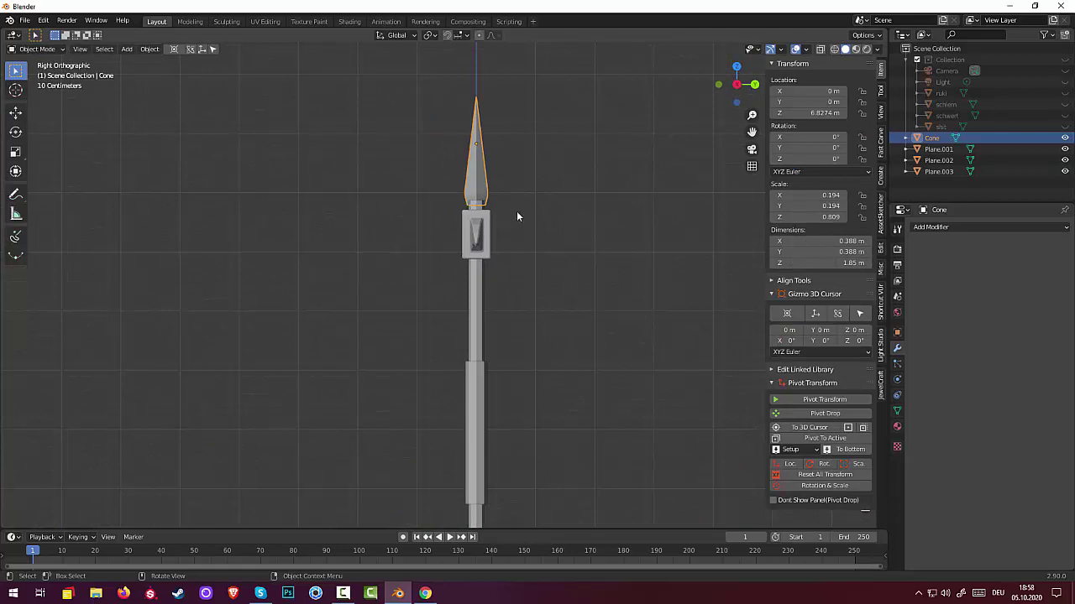
{"action": "key", "text": "KP_1"}
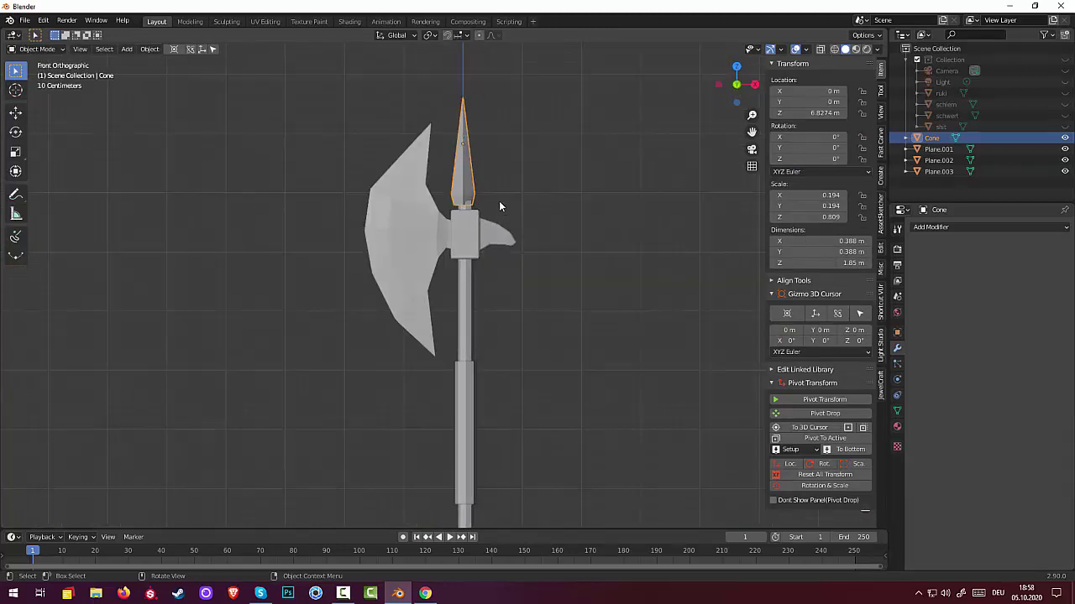
{"action": "scroll", "coordinate": [496, 200], "scroll_direction": "up", "scroll_amount": 2}
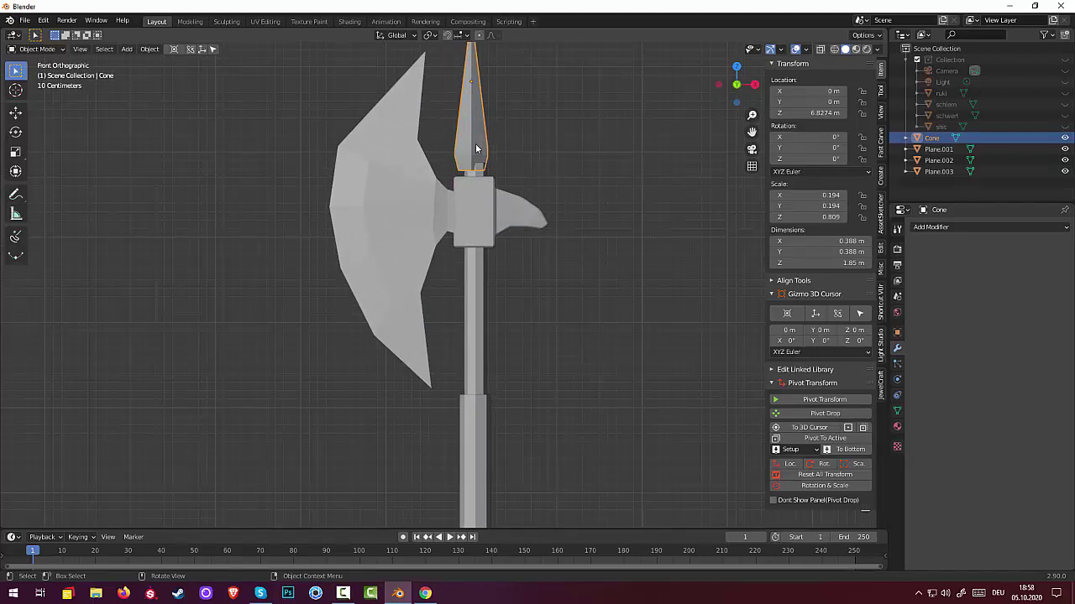
{"action": "key", "text": "g"}
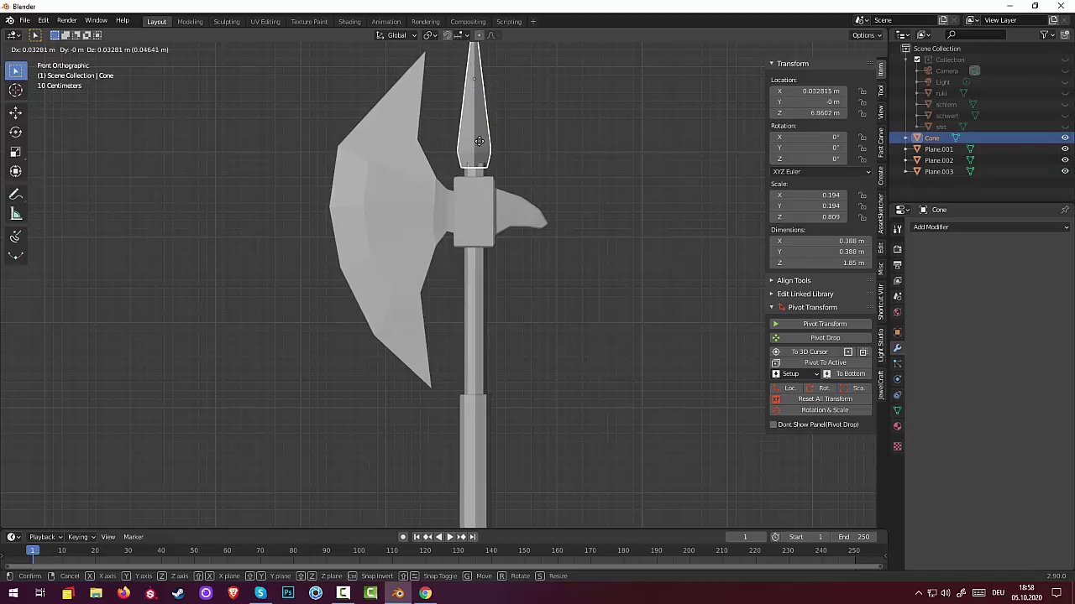
{"action": "left_click", "coordinate": [479, 141]}
{"action": "left_click", "coordinate": [559, 215]}
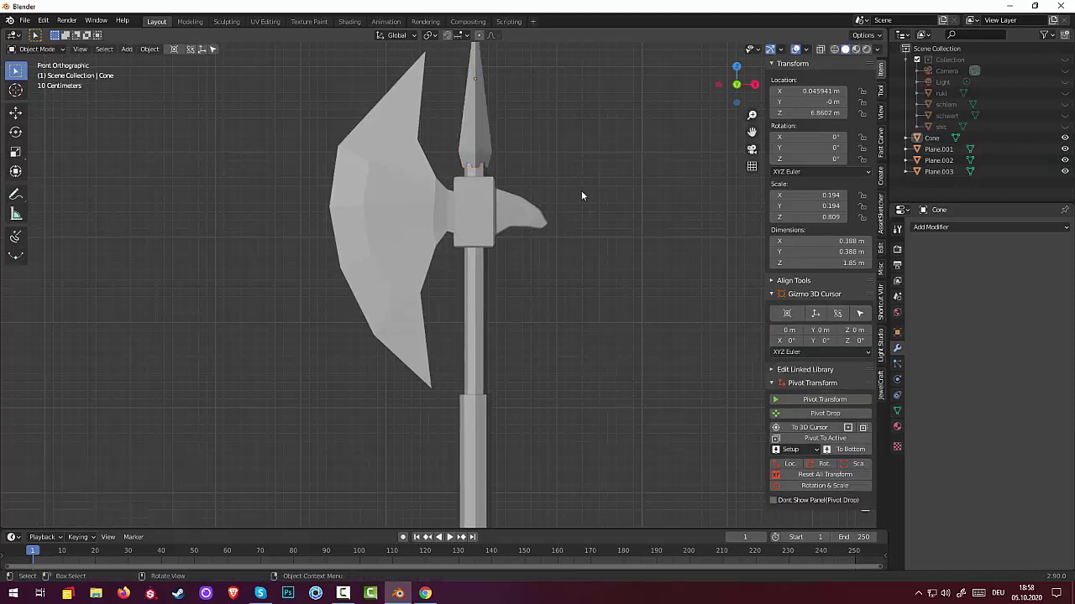
{"action": "mouse_move", "coordinate": [581, 191]}
{"action": "middle_mouse_down"}
{"action": "mouse_move", "coordinate": [524, 222]}
{"action": "mouse_move", "coordinate": [400, 226]}
{"action": "mouse_move", "coordinate": [392, 237]}
{"action": "middle_mouse_up"}
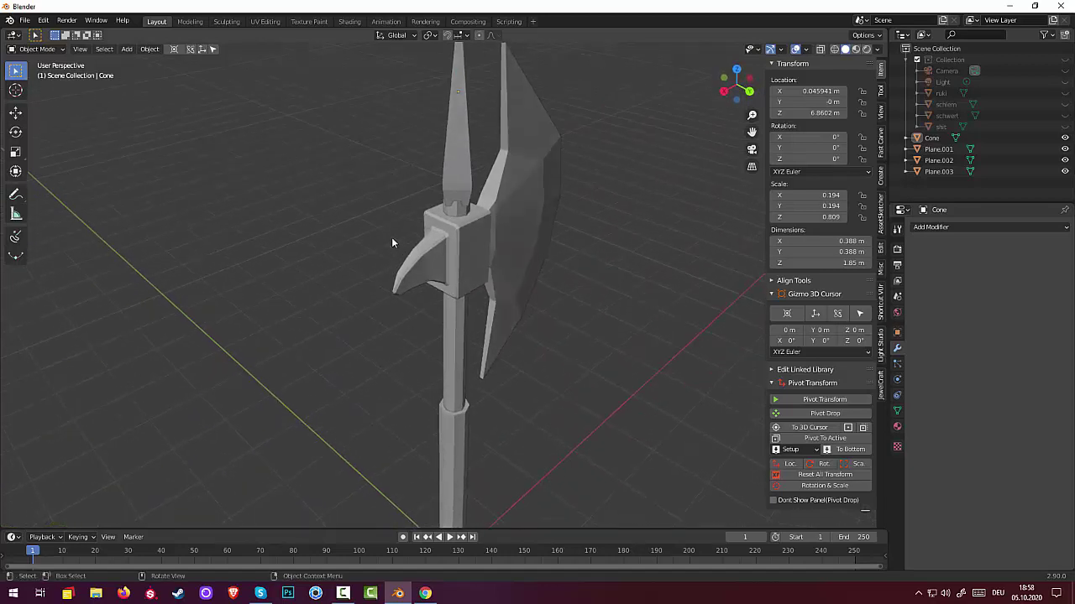
{"action": "left_click", "coordinate": [459, 198]}
{"action": "mouse_move", "coordinate": [460, 201]}
{"action": "middle_mouse_down"}
{"action": "mouse_move", "coordinate": [494, 199]}
{"action": "mouse_move", "coordinate": [375, 178]}
{"action": "middle_mouse_up"}
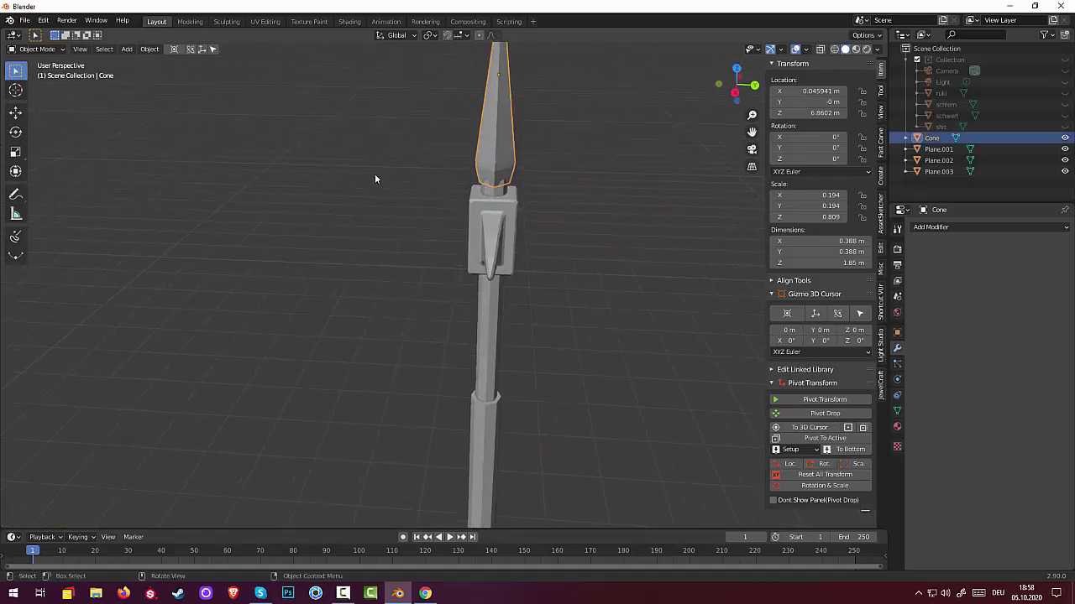
{"action": "left_click", "coordinate": [44, 49]}
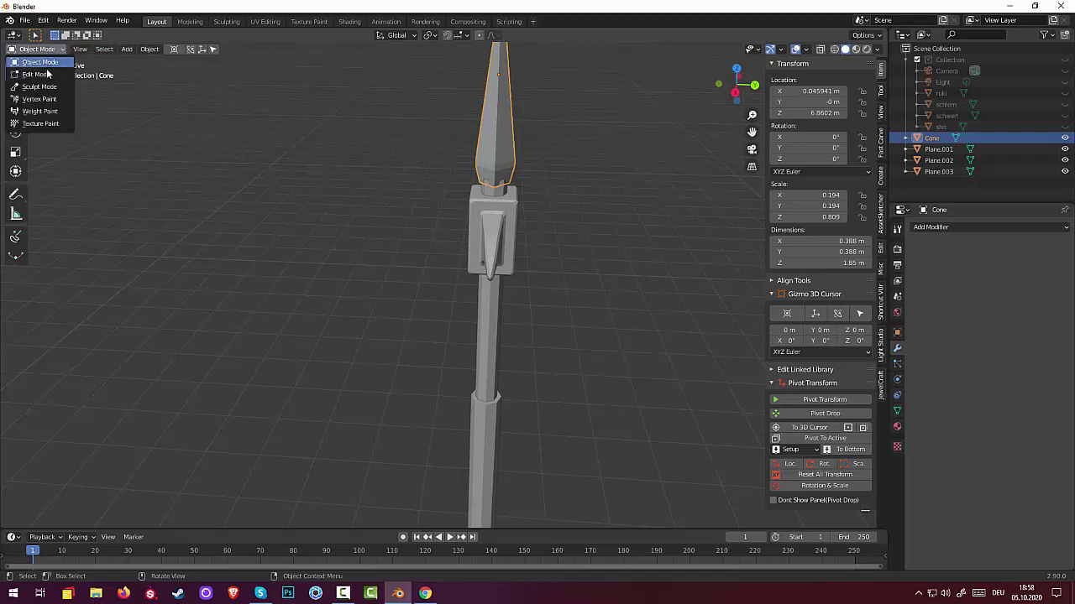
Widen the spike's bottom edge loop by 1.301 and lower it 0.17 m into the grip block.
{"action": "left_click", "coordinate": [46, 73]}
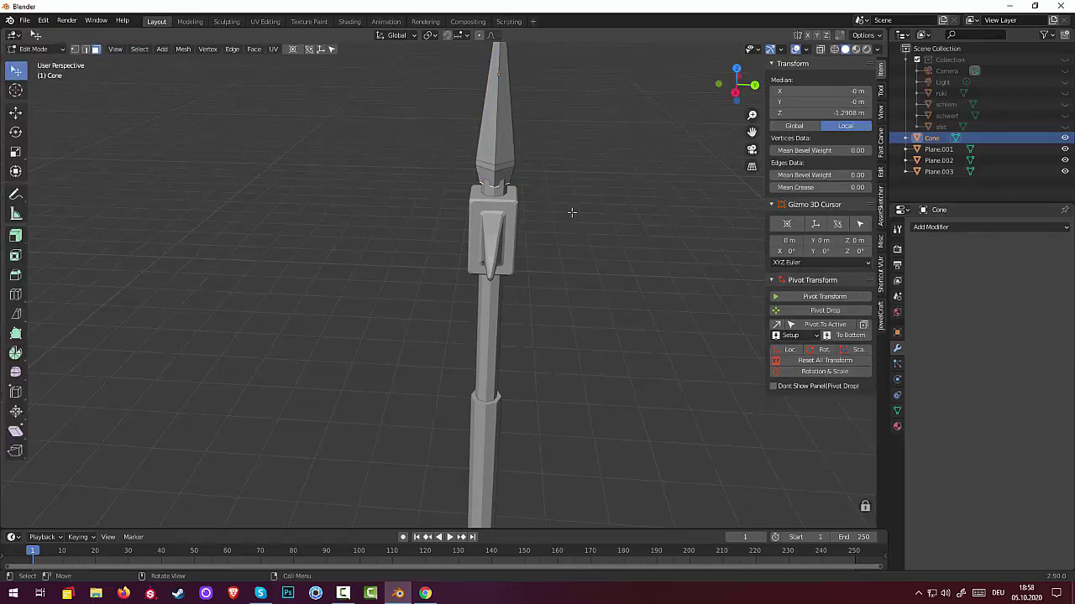
{"action": "key", "text": "s"}
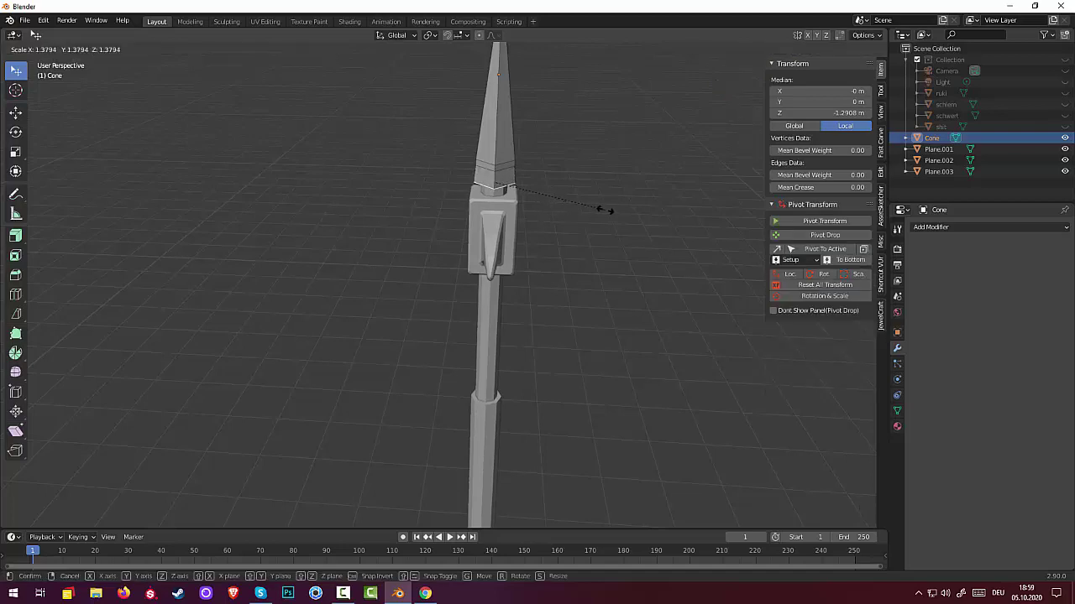
{"action": "left_click", "coordinate": [598, 210]}
{"action": "mouse_move", "coordinate": [593, 207]}
{"action": "middle_mouse_down"}
{"action": "mouse_move", "coordinate": [588, 158]}
{"action": "mouse_move", "coordinate": [688, 160]}
{"action": "mouse_move", "coordinate": [731, 197]}
{"action": "mouse_move", "coordinate": [739, 182]}
{"action": "mouse_move", "coordinate": [719, 166]}
{"action": "mouse_move", "coordinate": [586, 199]}
{"action": "middle_mouse_up"}
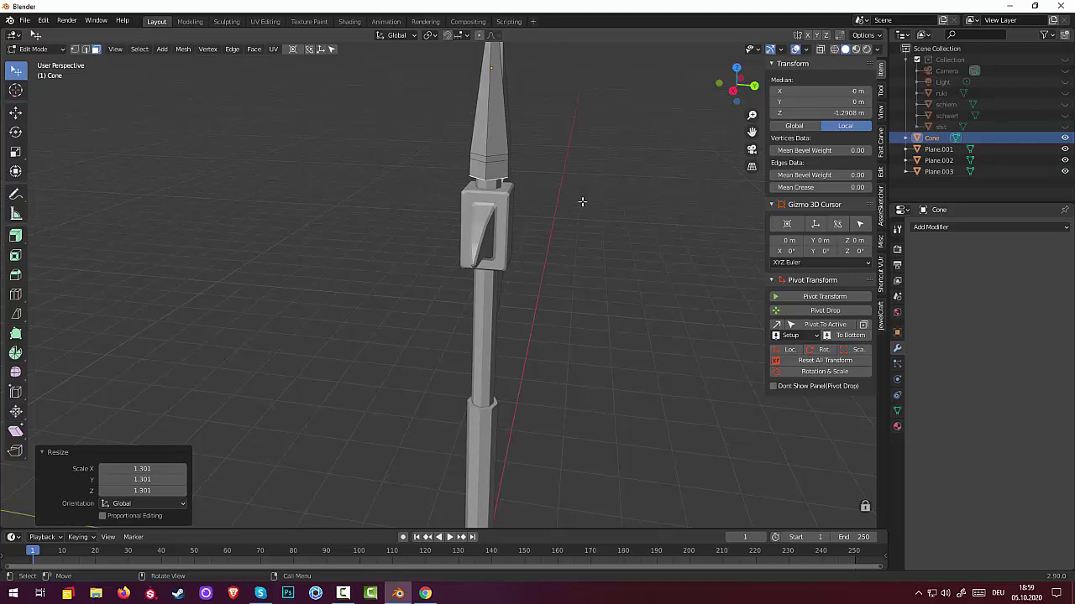
{"action": "key", "text": "g"}
{"action": "key", "text": "z"}
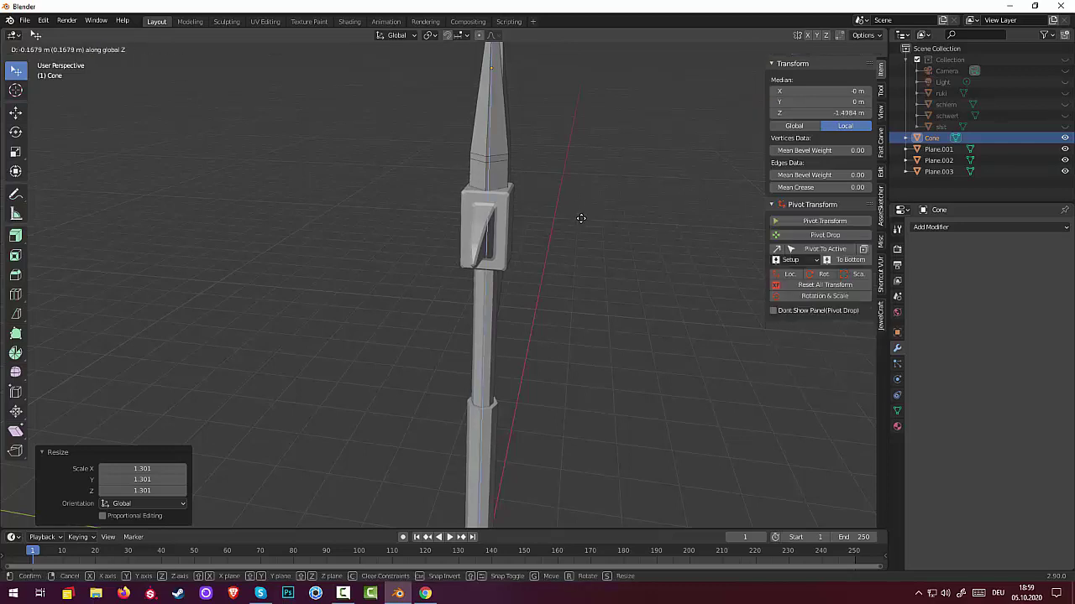
{"action": "left_click", "coordinate": [585, 218]}
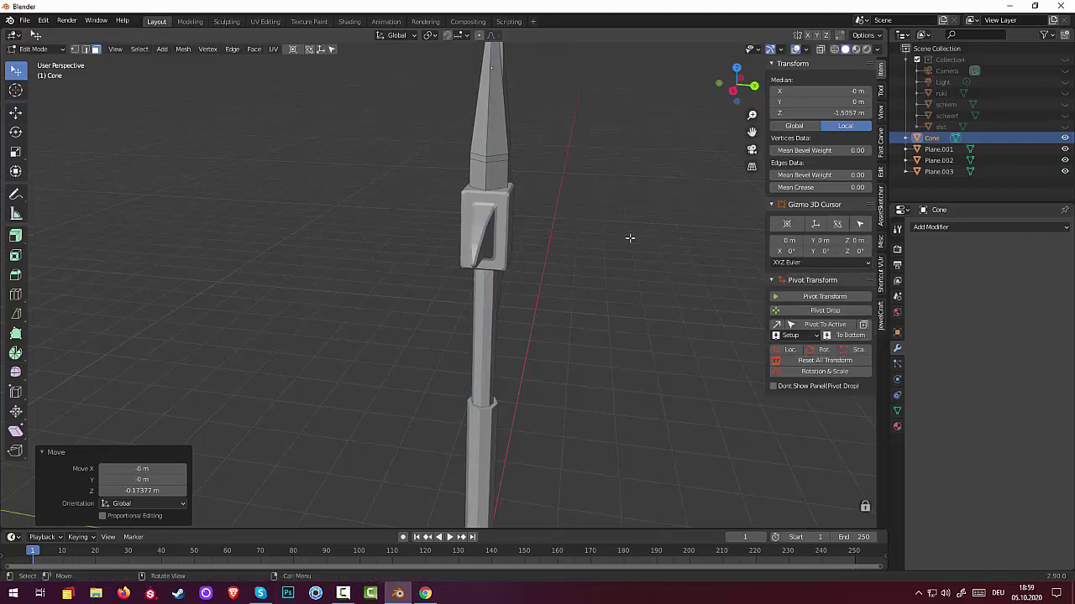
Taper the lowered collar to 0.776, leaving the spike 2.03 m tall.
{"action": "key", "text": "s"}
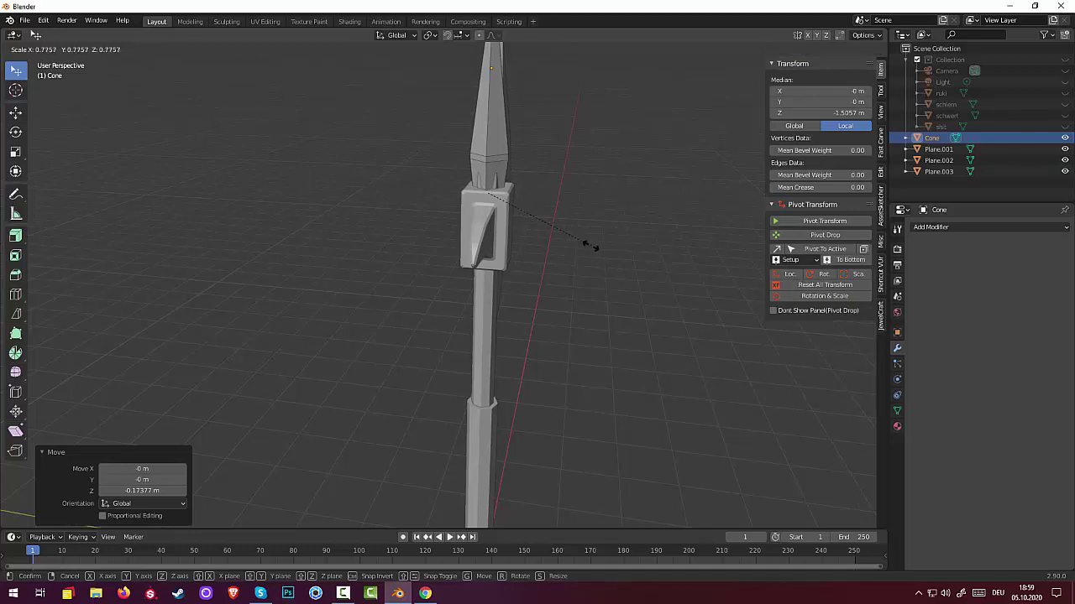
{"action": "left_click", "coordinate": [592, 246]}
{"action": "left_click", "coordinate": [647, 201]}
{"action": "key", "text": "KP_Divide"}
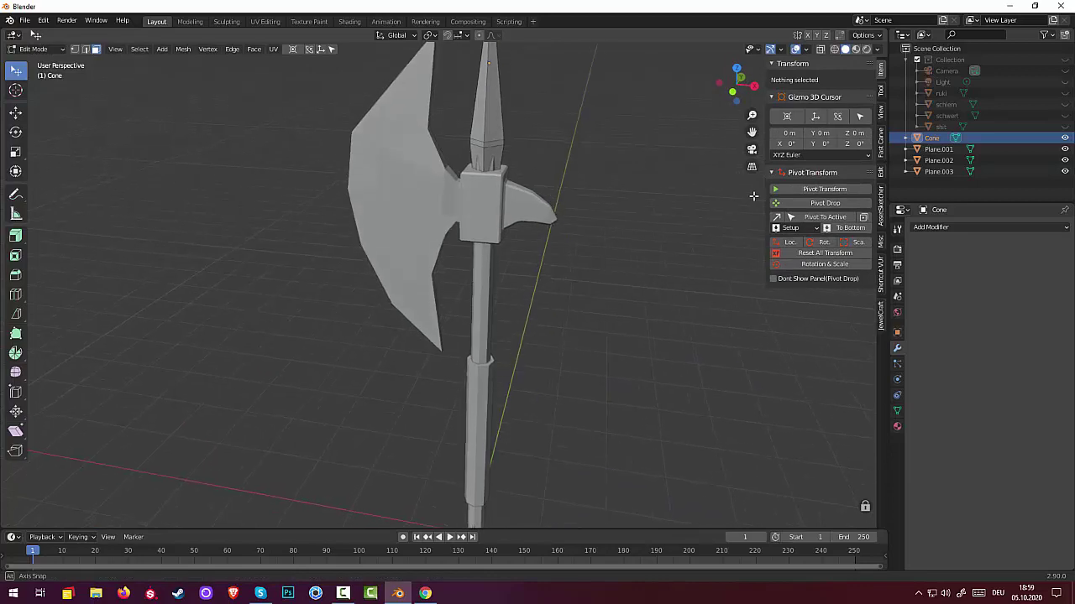
{"action": "scroll", "coordinate": [643, 178], "scroll_direction": "down", "scroll_amount": 3}
{"action": "mouse_move", "coordinate": [645, 197]}
{"action": "middle_mouse_down"}
{"action": "mouse_move", "coordinate": [663, 177]}
{"action": "mouse_move", "coordinate": [581, 226]}
{"action": "mouse_move", "coordinate": [579, 218]}
{"action": "middle_mouse_up"}
{"action": "scroll", "coordinate": [651, 183], "scroll_direction": "down", "scroll_amount": 2}
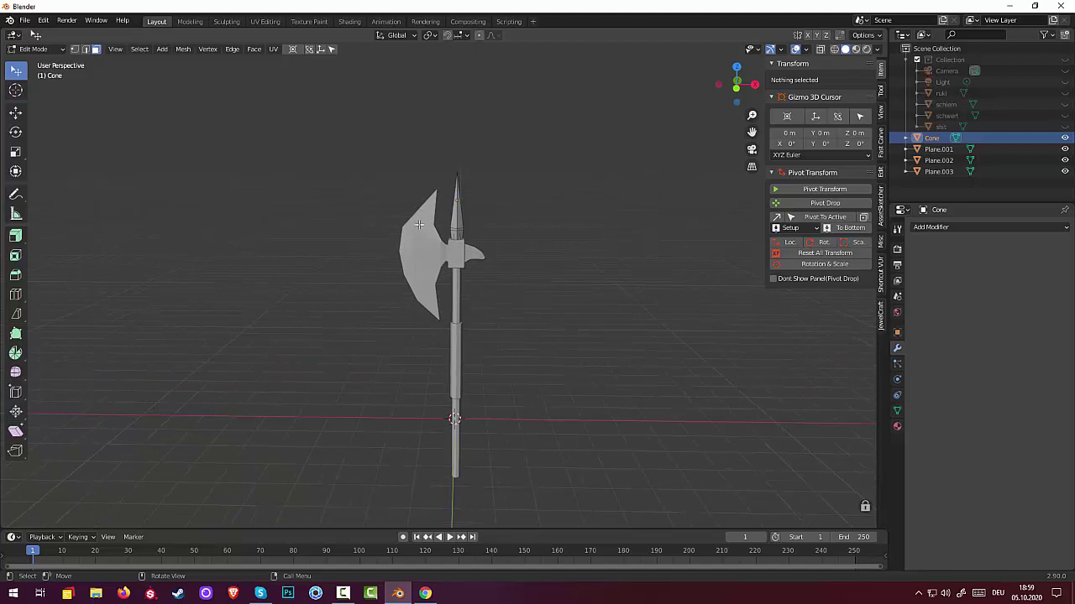
{"action": "left_click", "coordinate": [50, 49]}
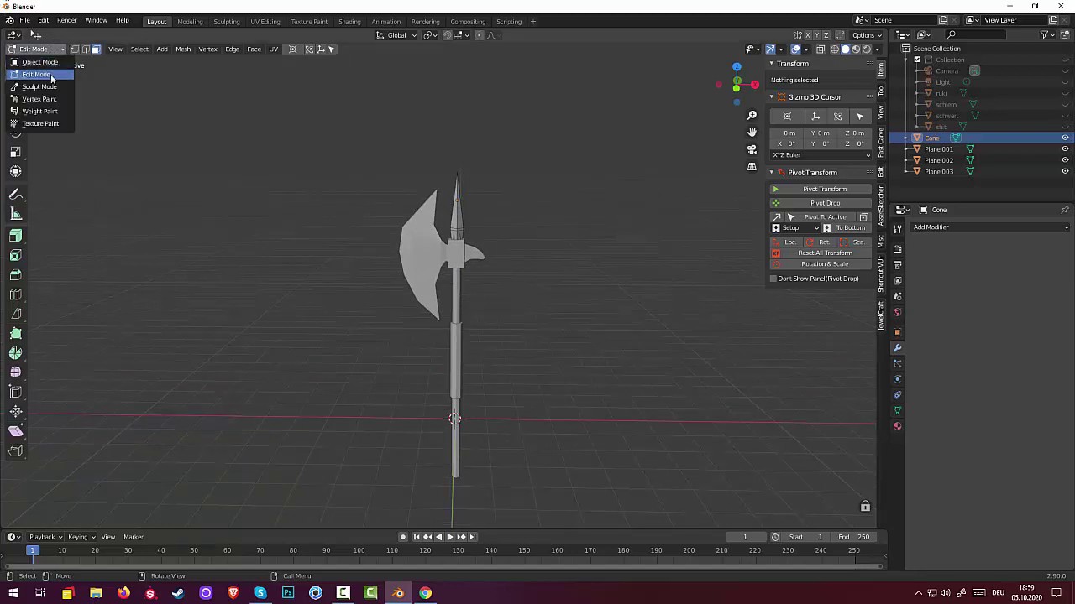
{"action": "left_click", "coordinate": [50, 75]}
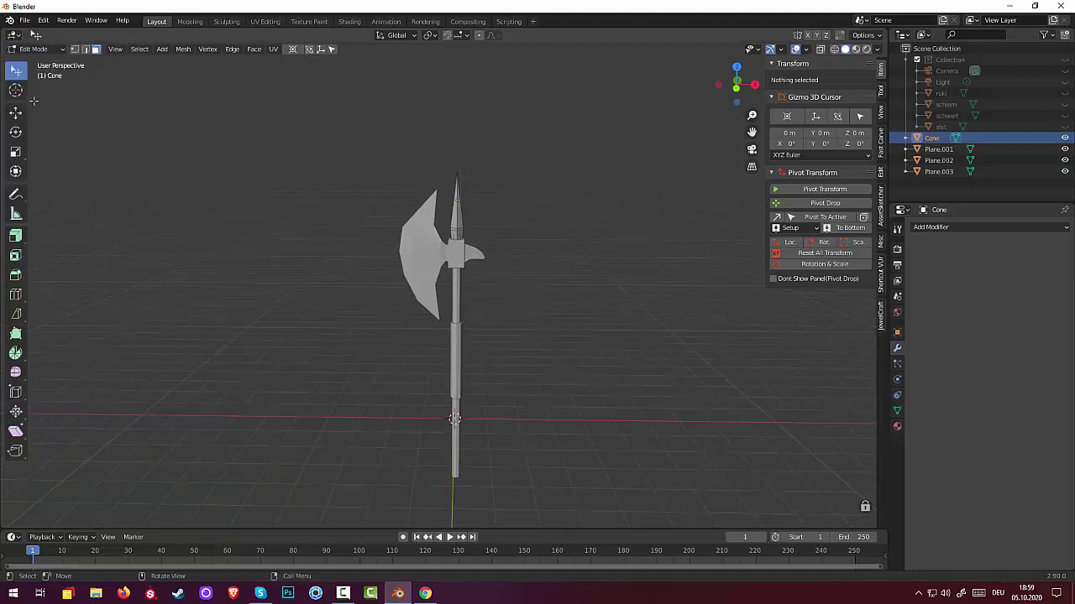
{"action": "left_click", "coordinate": [33, 49]}
Select the axe blade Plane.001 and enter Edit Mode on its mesh.
{"action": "left_click", "coordinate": [33, 63]}
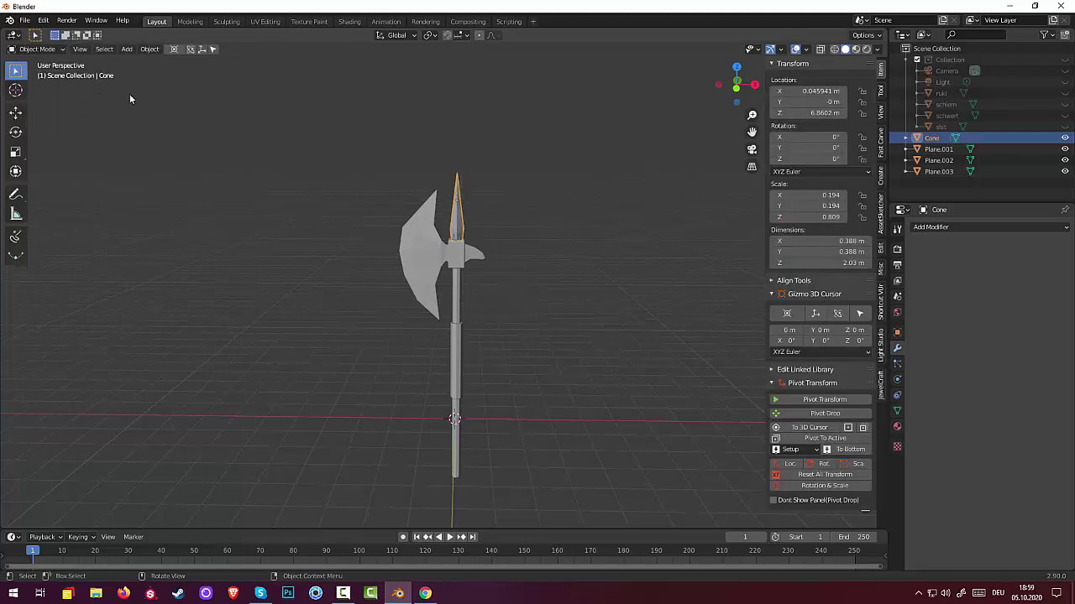
{"action": "left_click", "coordinate": [432, 240]}
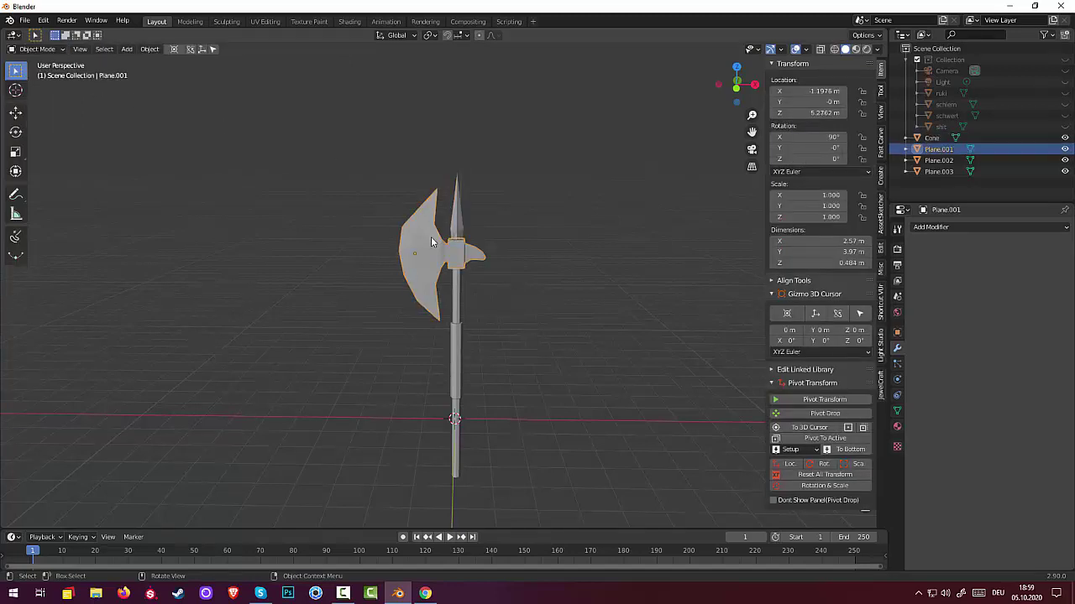
{"action": "left_click", "coordinate": [47, 49]}
{"action": "left_click", "coordinate": [47, 74]}
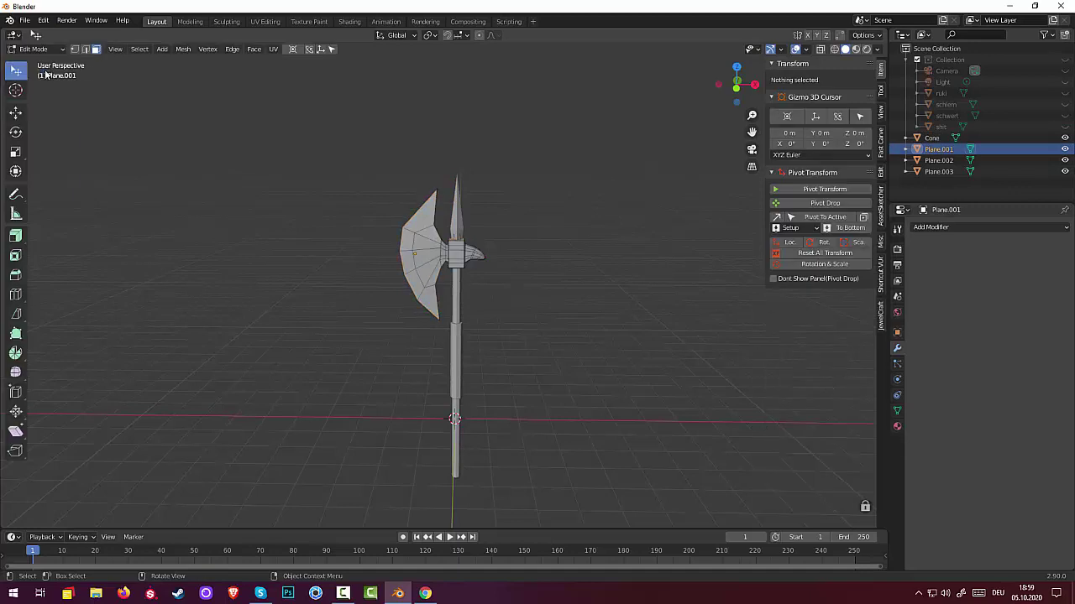
{"action": "scroll", "coordinate": [403, 249], "scroll_direction": "up", "scroll_amount": 2}
{"action": "scroll", "coordinate": [404, 249], "scroll_direction": "up", "scroll_amount": 1}
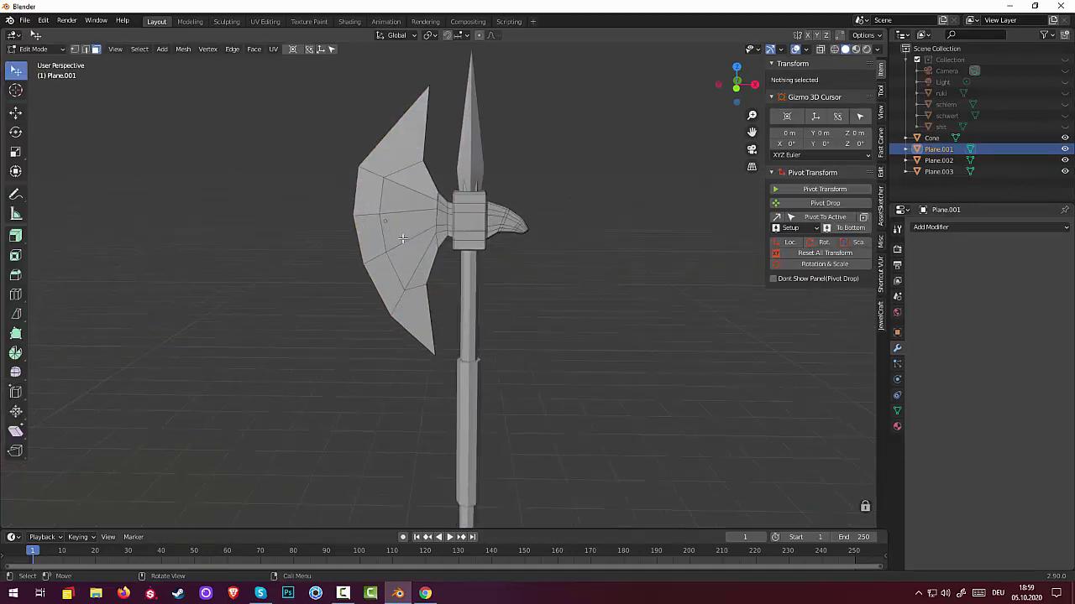
{"action": "scroll", "coordinate": [402, 244], "scroll_direction": "up", "scroll_amount": 1}
{"action": "scroll", "coordinate": [400, 235], "scroll_direction": "up", "scroll_amount": 2}
{"action": "scroll", "coordinate": [397, 224], "scroll_direction": "down", "scroll_amount": 2}
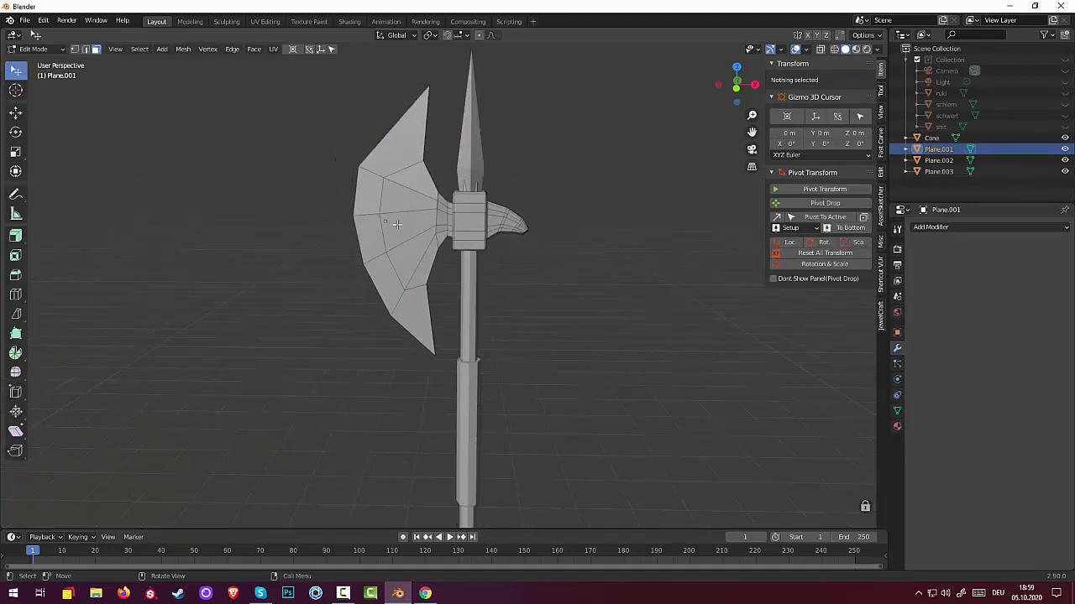
Add an unslid edge loop across the blade with Ctrl+R.
{"action": "left_click", "coordinate": [389, 132]}
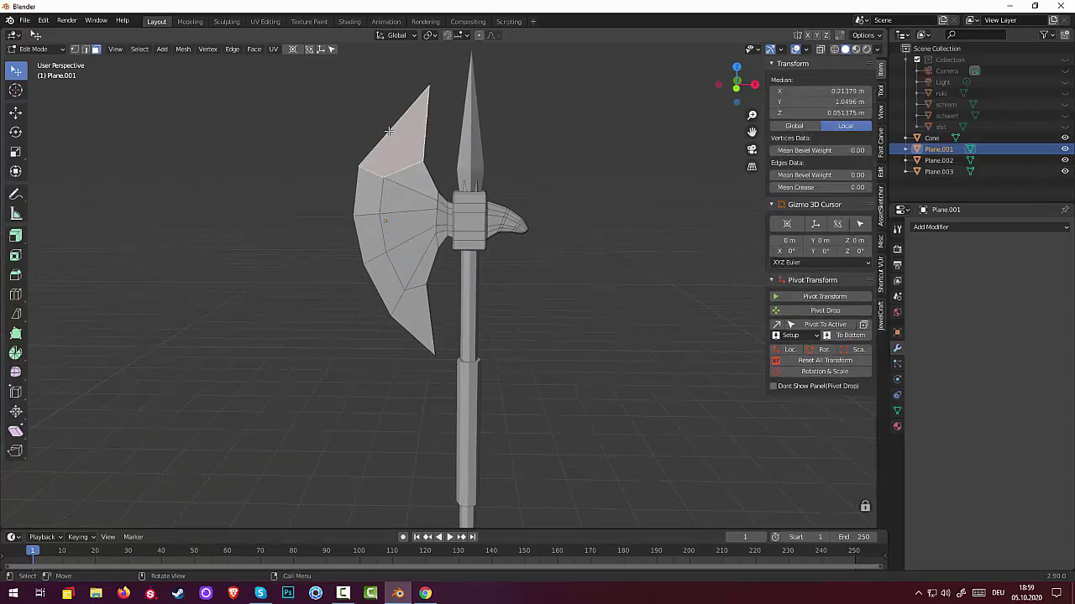
{"action": "key", "text": "ctrl+r"}
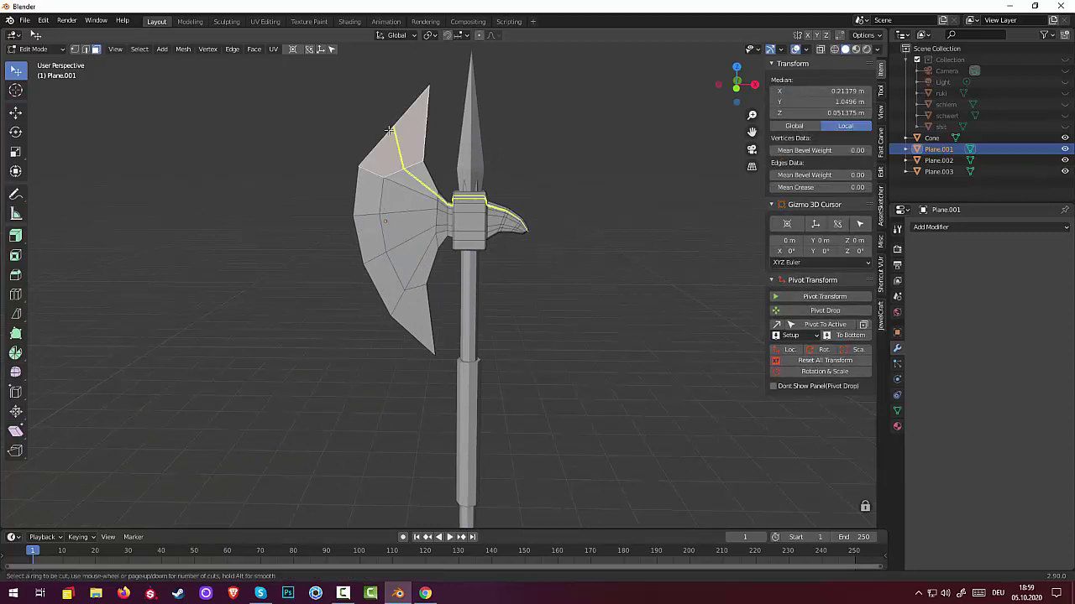
{"action": "left_click", "coordinate": [389, 132]}
{"action": "right_click", "coordinate": [390, 126]}
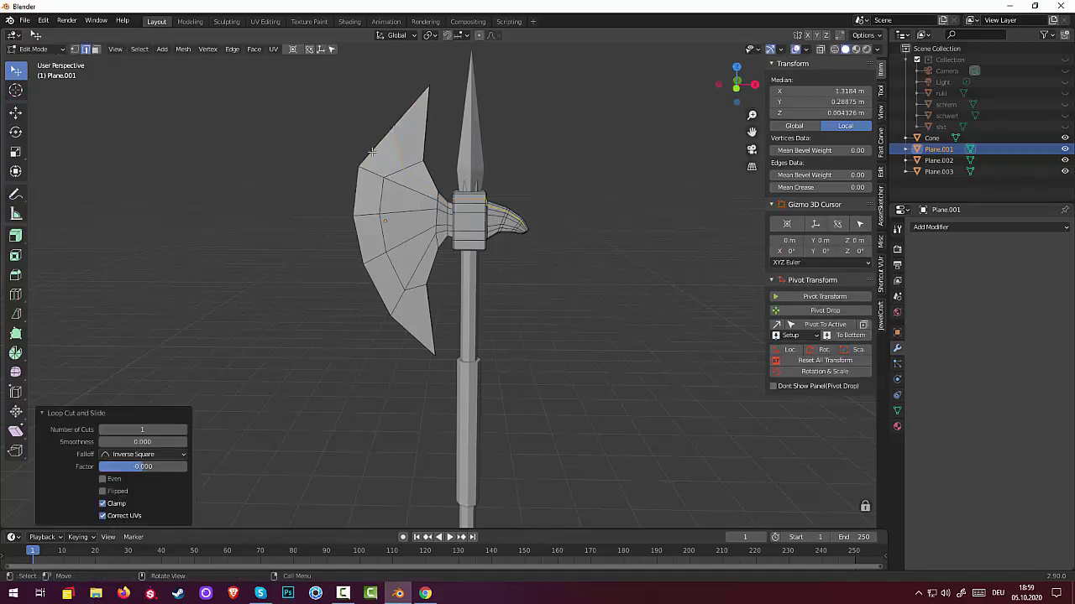
In front view, move two upper blade-edge vertices outward with vertex select.
{"action": "left_click", "coordinate": [74, 48]}
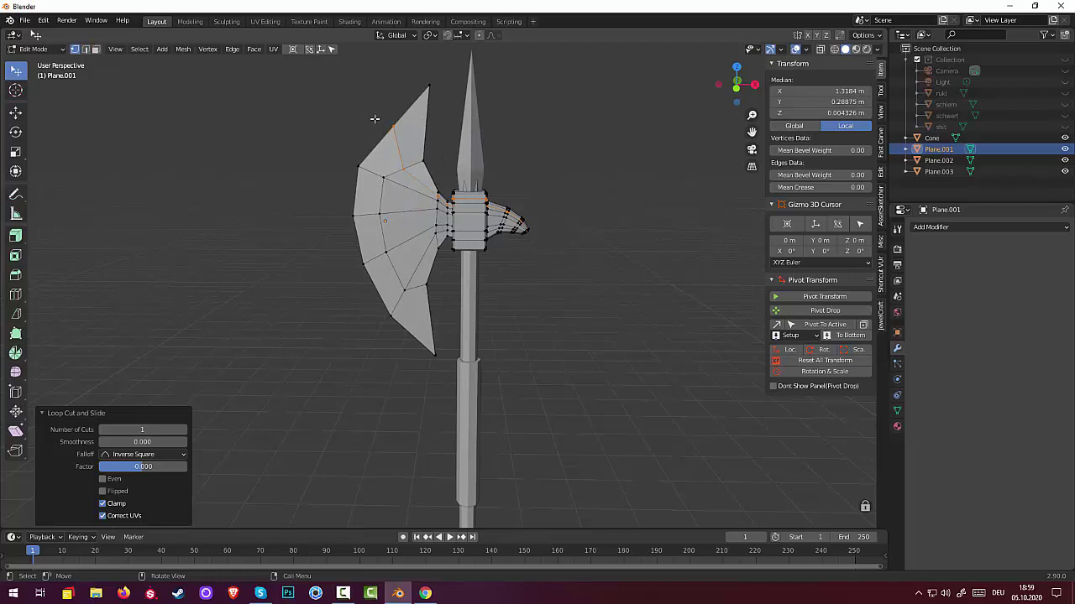
{"action": "key", "text": "KP_1"}
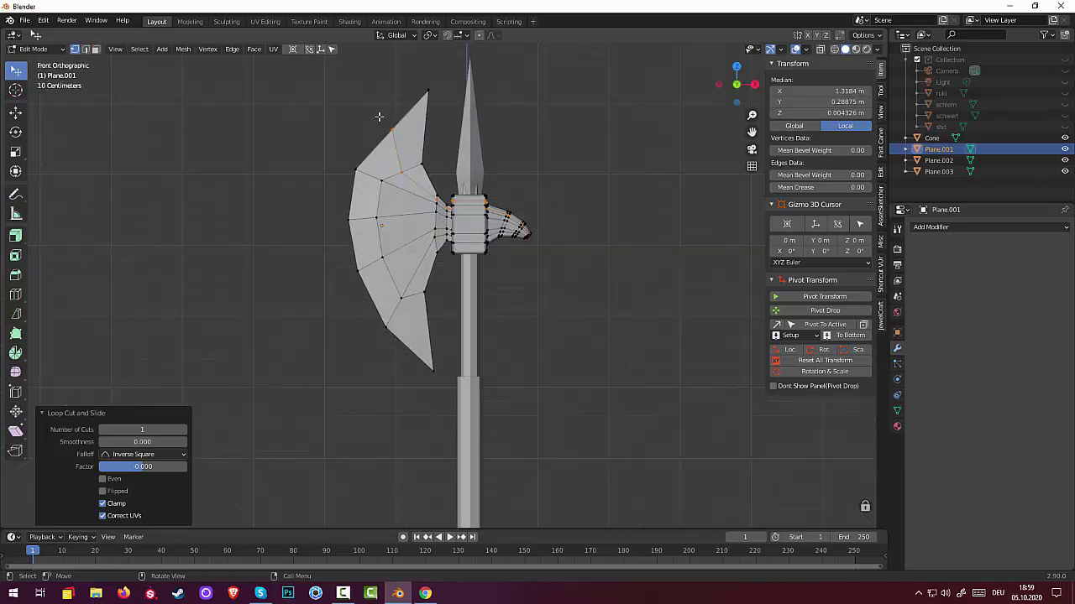
{"action": "left_click", "coordinate": [379, 117]}
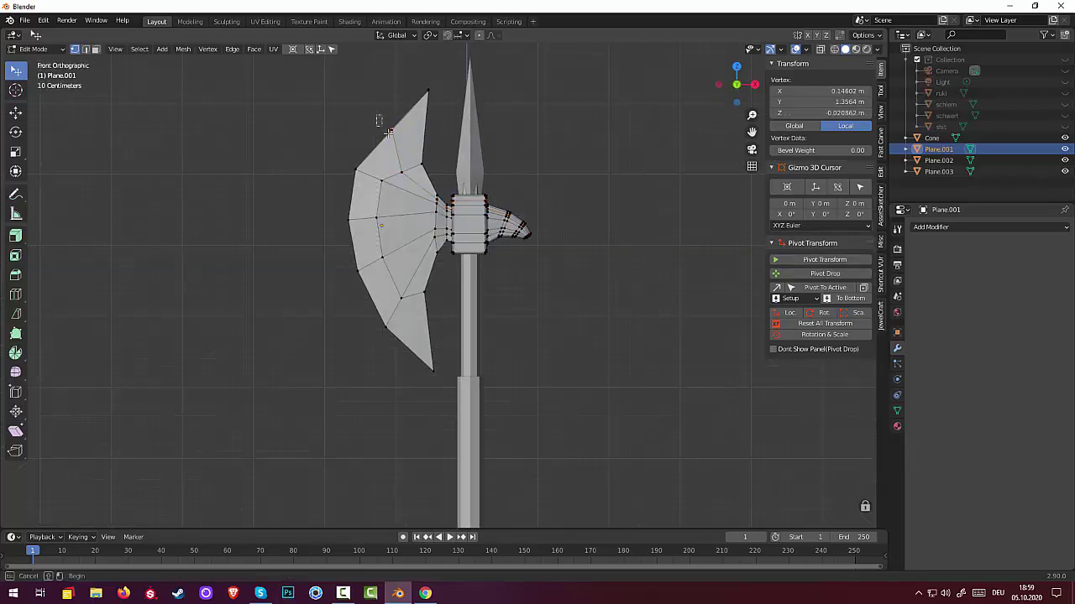
{"action": "left_click", "coordinate": [391, 129], "text": "shift"}
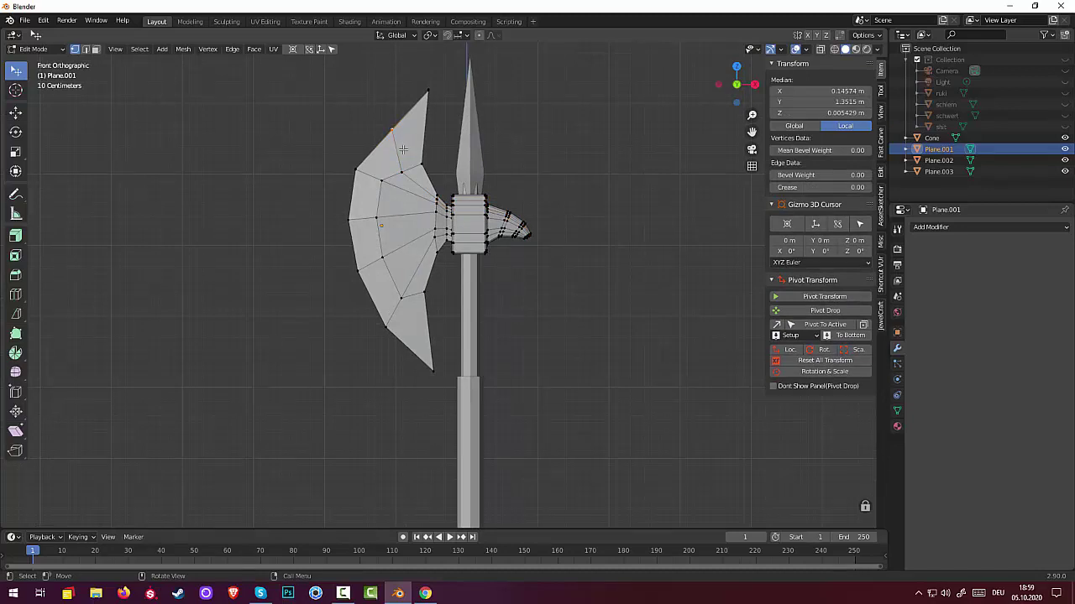
{"action": "key", "text": "g"}
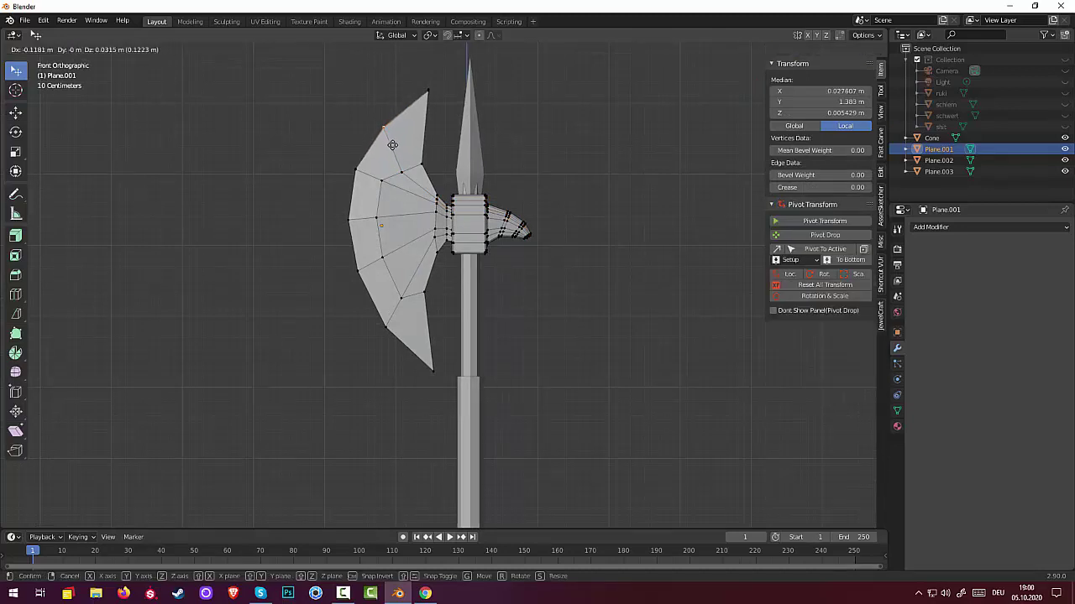
{"action": "left_click", "coordinate": [390, 146]}
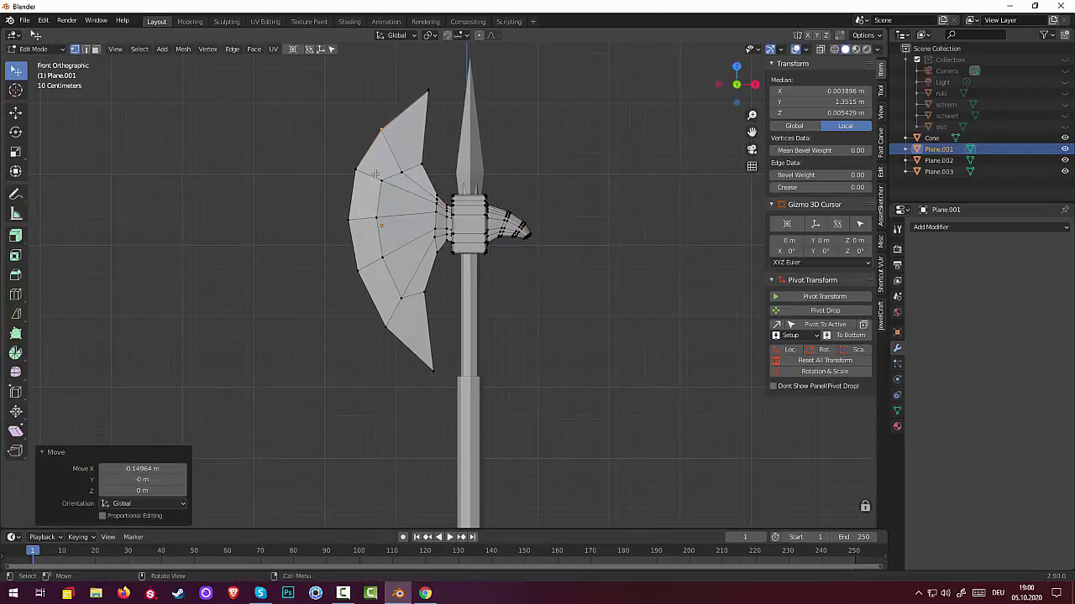
Pull the lower outer and leftmost blade vertices outward to round the outline, then deselect.
{"action": "left_click", "coordinate": [336, 255]}
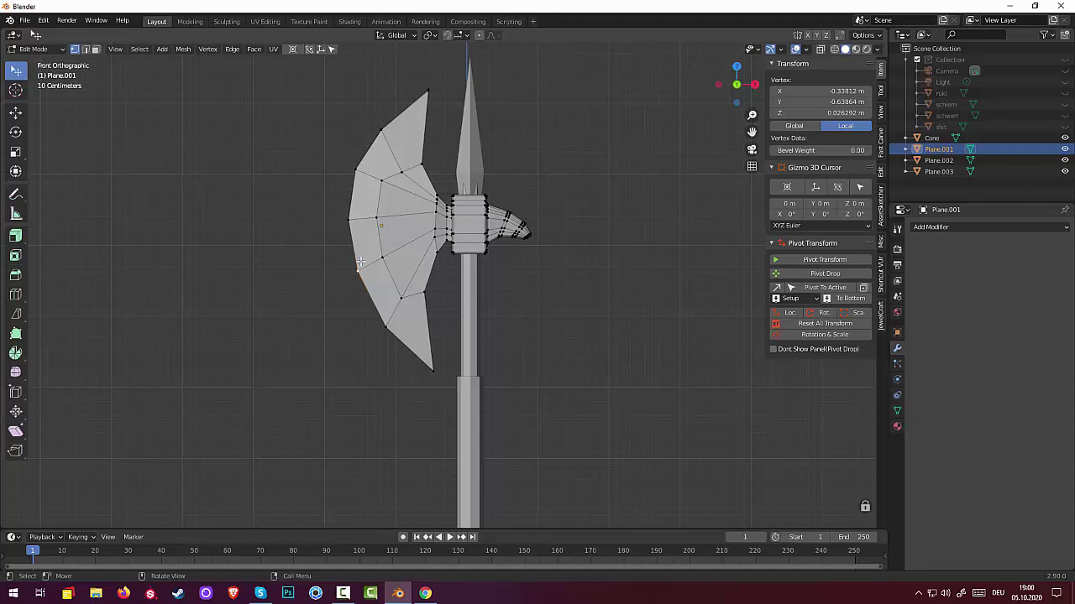
{"action": "key", "text": "g"}
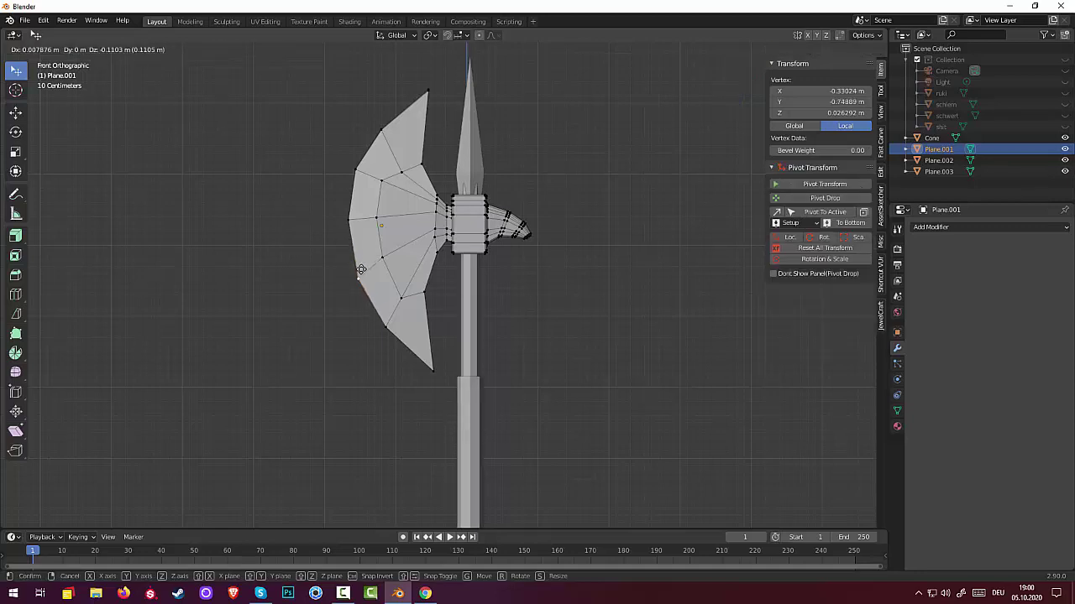
{"action": "left_click", "coordinate": [361, 270]}
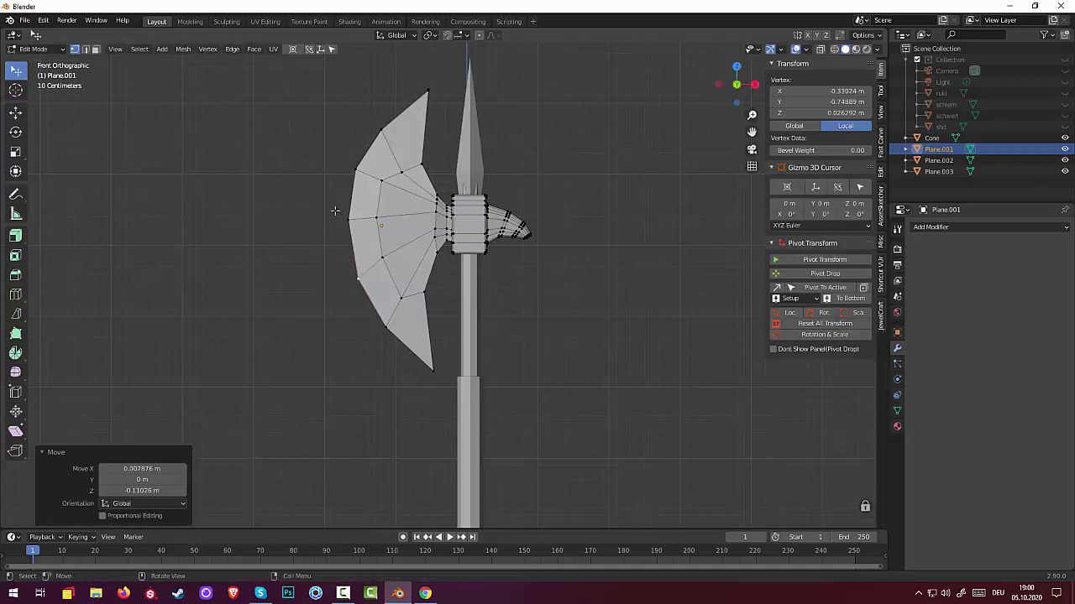
{"action": "left_click", "coordinate": [350, 222], "text": "shift"}
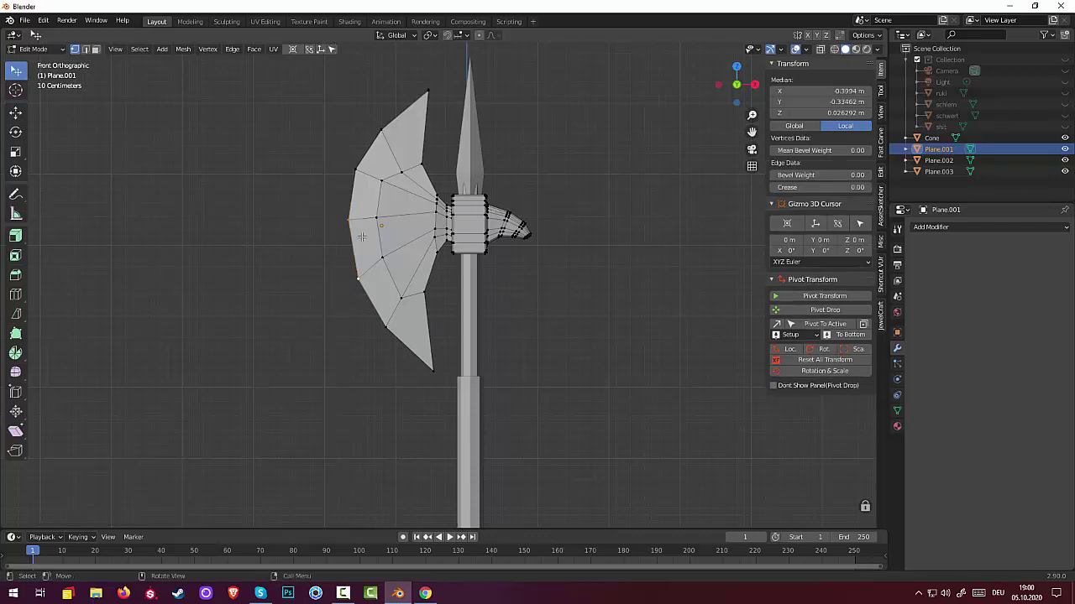
{"action": "left_click", "coordinate": [335, 225]}
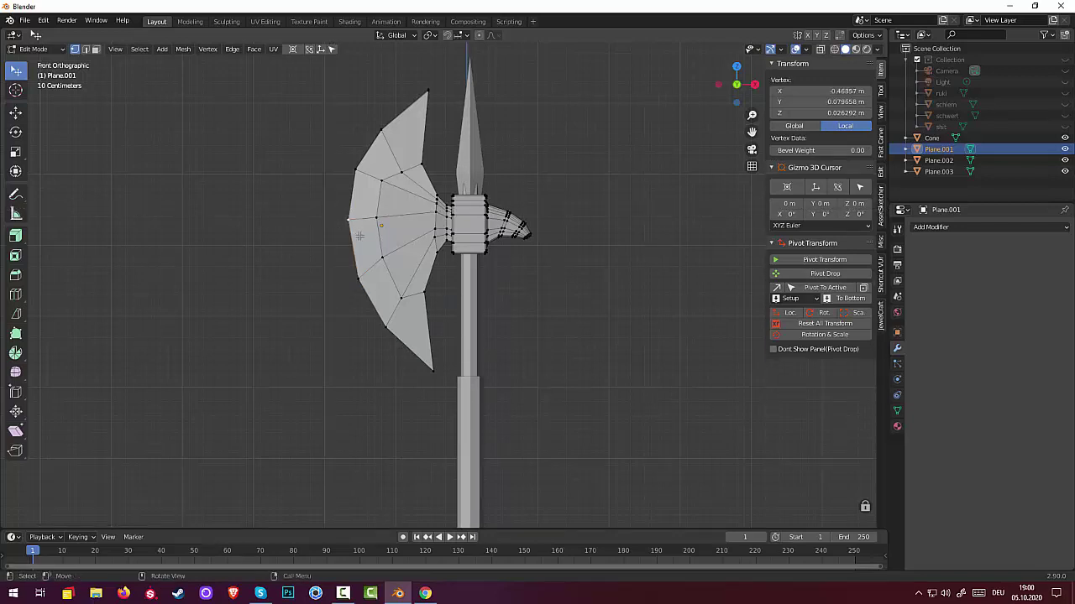
{"action": "key", "text": "g"}
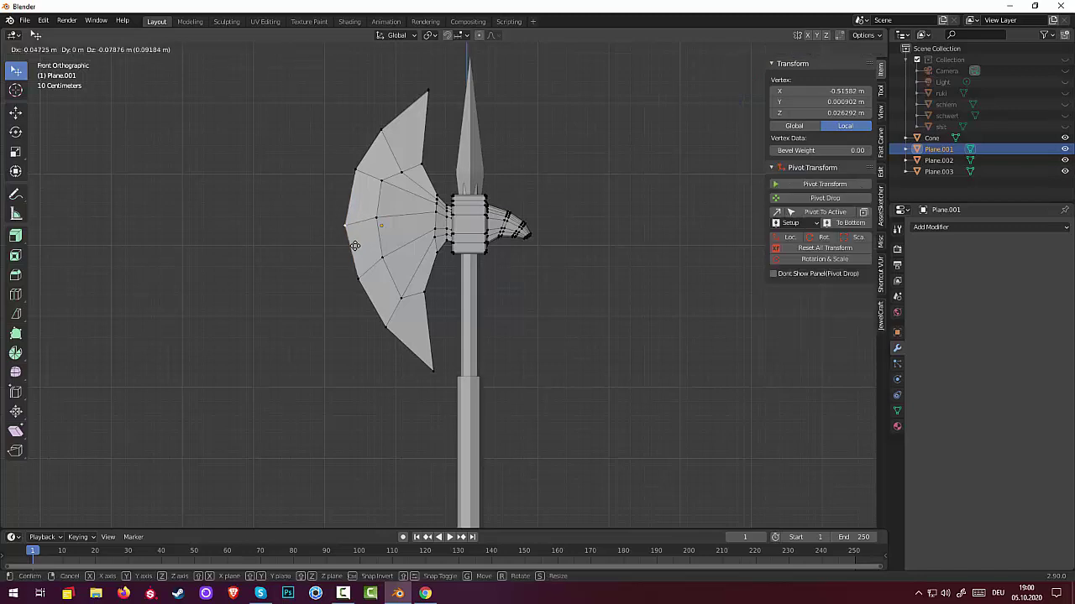
{"action": "left_click", "coordinate": [356, 249]}
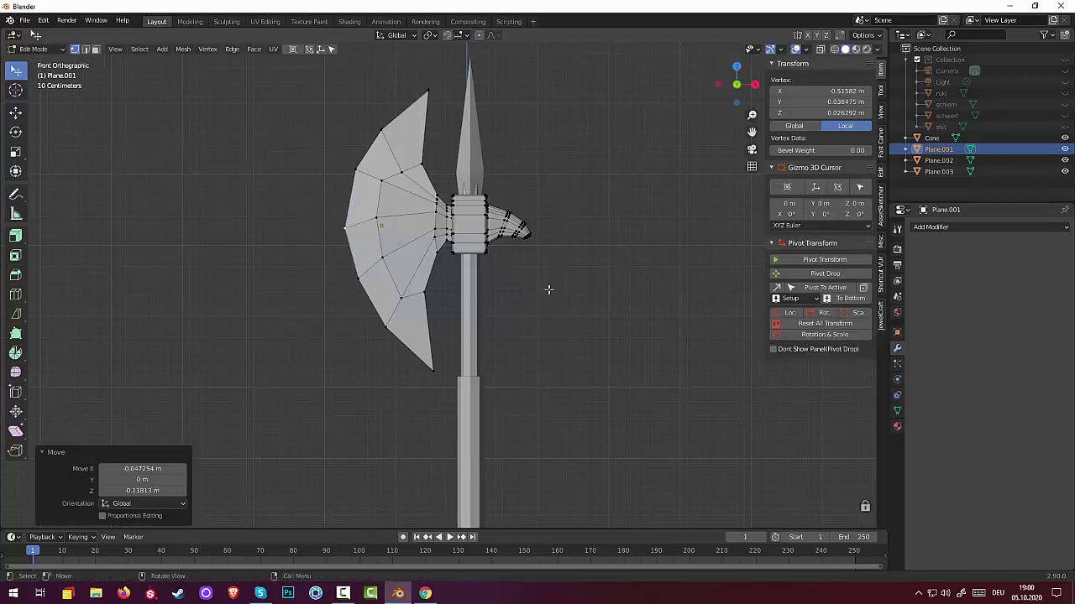
{"action": "left_click", "coordinate": [553, 290]}
{"action": "scroll", "coordinate": [556, 289], "scroll_direction": "down", "scroll_amount": 2}
{"action": "scroll", "coordinate": [556, 289], "scroll_direction": "down", "scroll_amount": 3}
Unhide the Collection with camera and light plus the knight's body parts in the Outliner.
{"action": "scroll", "coordinate": [557, 289], "scroll_direction": "up", "scroll_amount": 2}
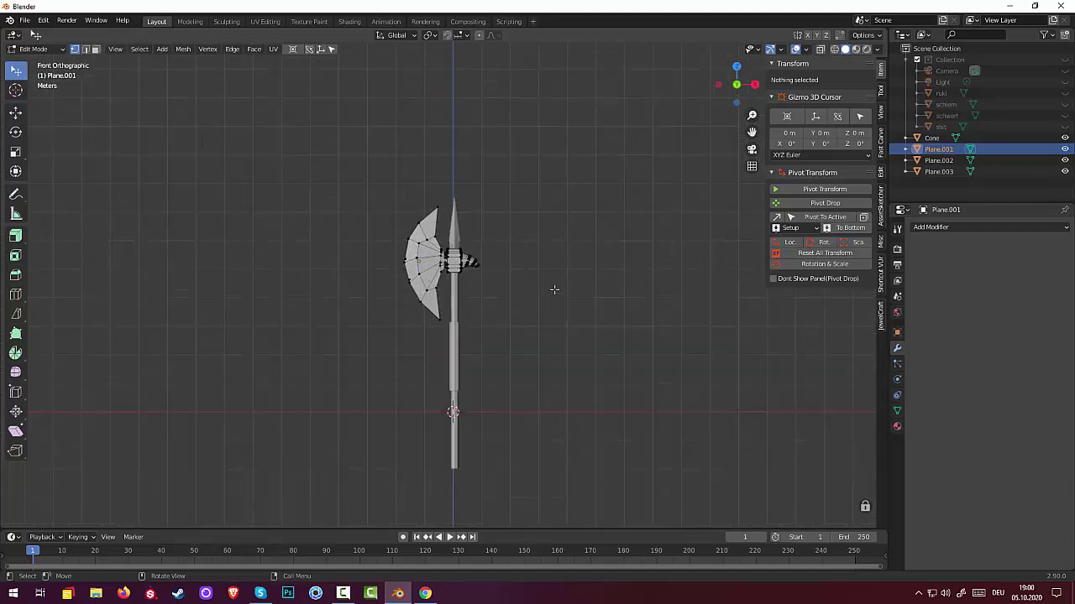
{"action": "scroll", "coordinate": [554, 288], "scroll_direction": "up", "scroll_amount": 2}
{"action": "scroll", "coordinate": [552, 286], "scroll_direction": "down", "scroll_amount": 2}
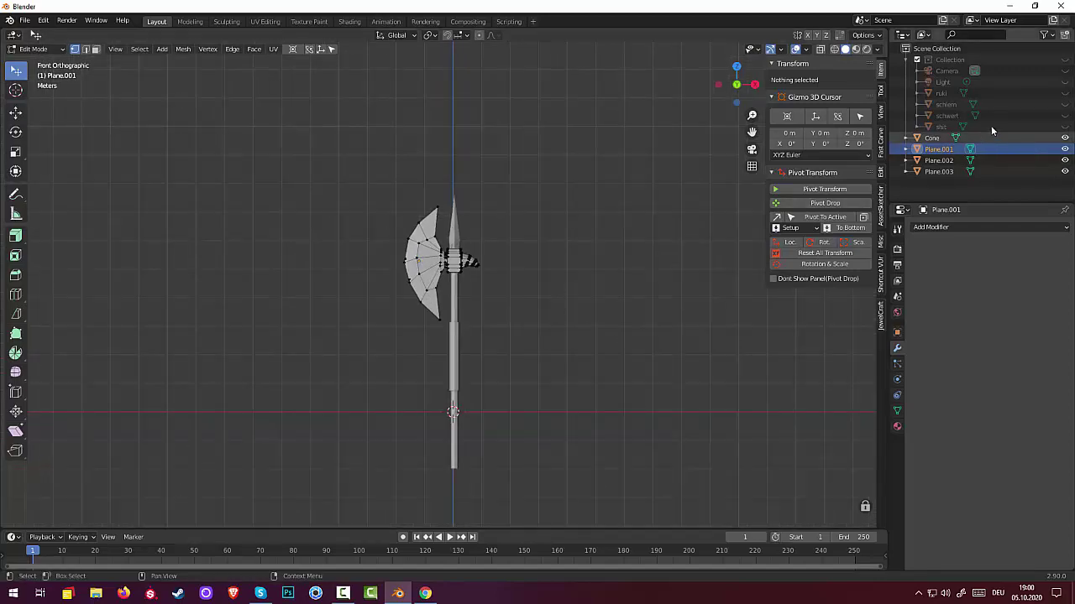
{"action": "left_click", "coordinate": [1064, 60]}
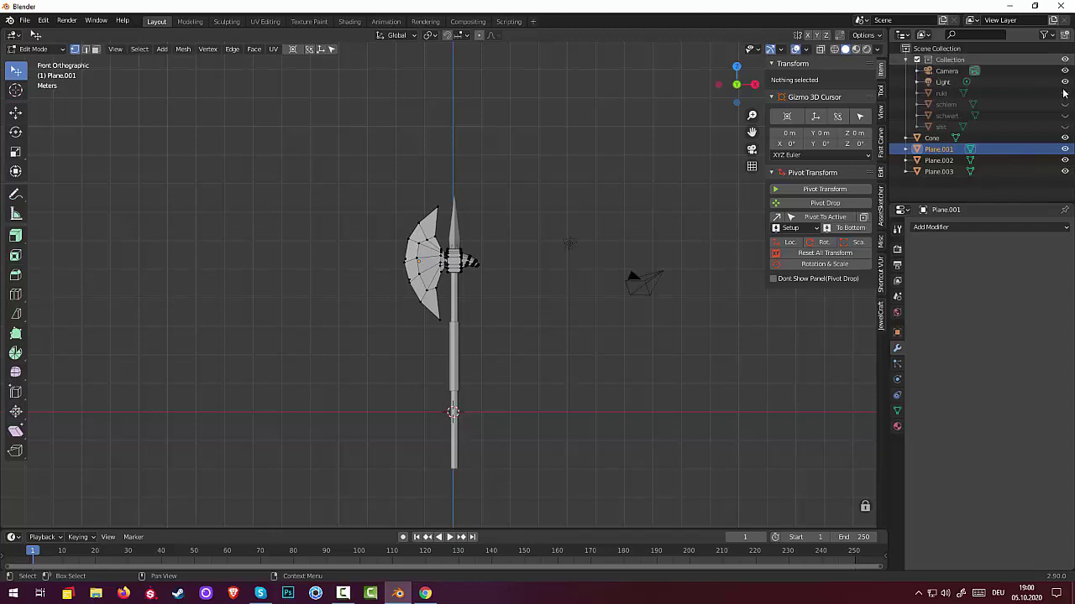
{"action": "left_click_drag", "start_coordinate": [1064, 93], "coordinate": [1063, 127]}
{"action": "scroll", "coordinate": [570, 322], "scroll_direction": "down", "scroll_amount": 3}
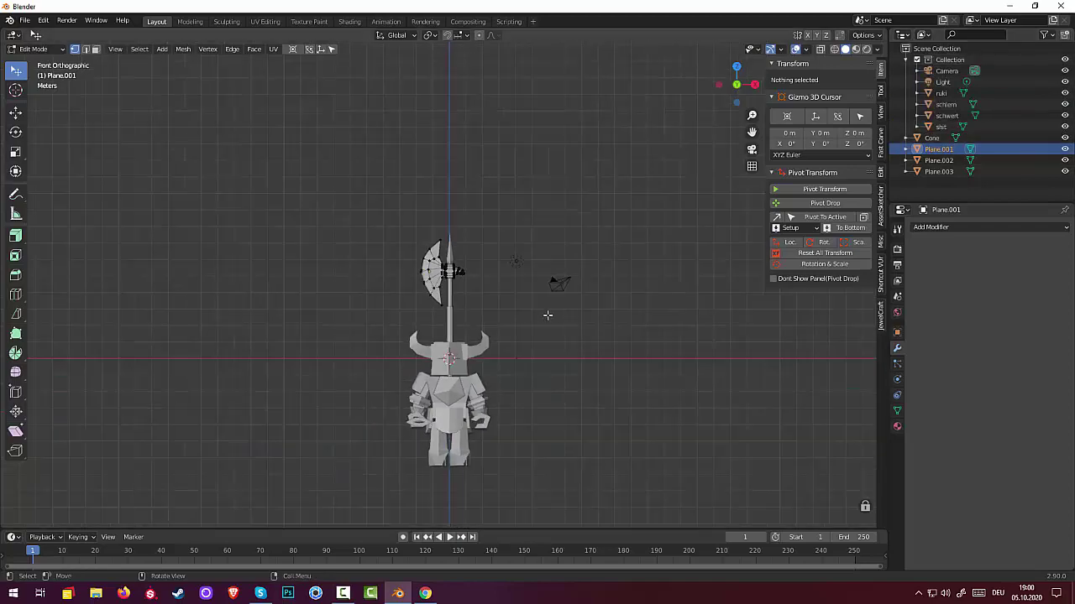
Select a face on the axe in face mode and open the mode list.
{"action": "mouse_move", "coordinate": [548, 315]}
{"action": "middle_mouse_down"}
{"action": "mouse_move", "coordinate": [605, 329]}
{"action": "mouse_move", "coordinate": [780, 329]}
{"action": "mouse_move", "coordinate": [557, 320]}
{"action": "middle_mouse_up"}
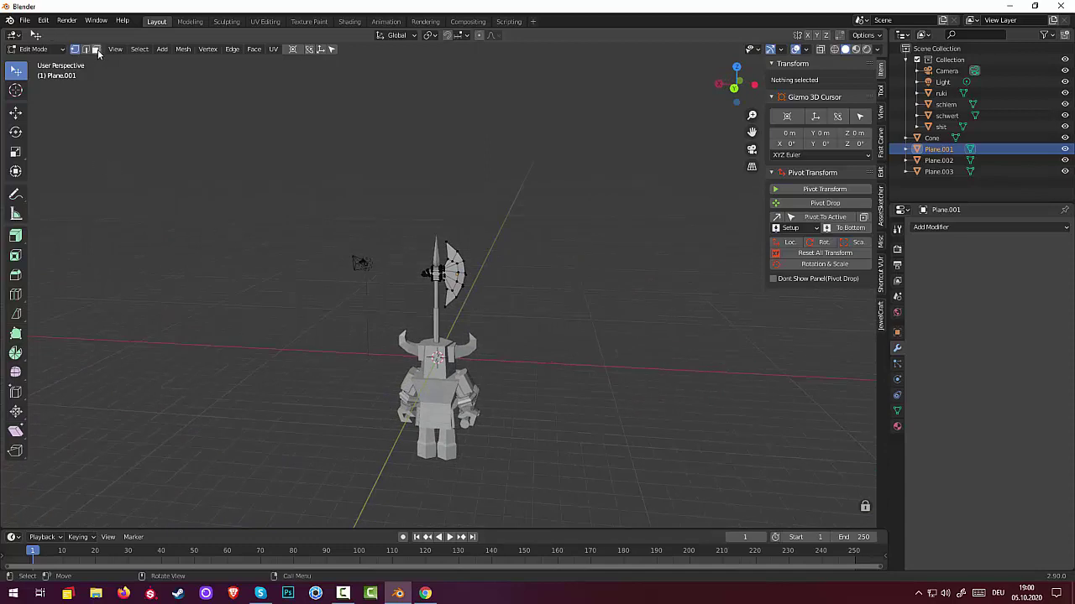
{"action": "left_click", "coordinate": [96, 49]}
{"action": "left_click", "coordinate": [451, 289]}
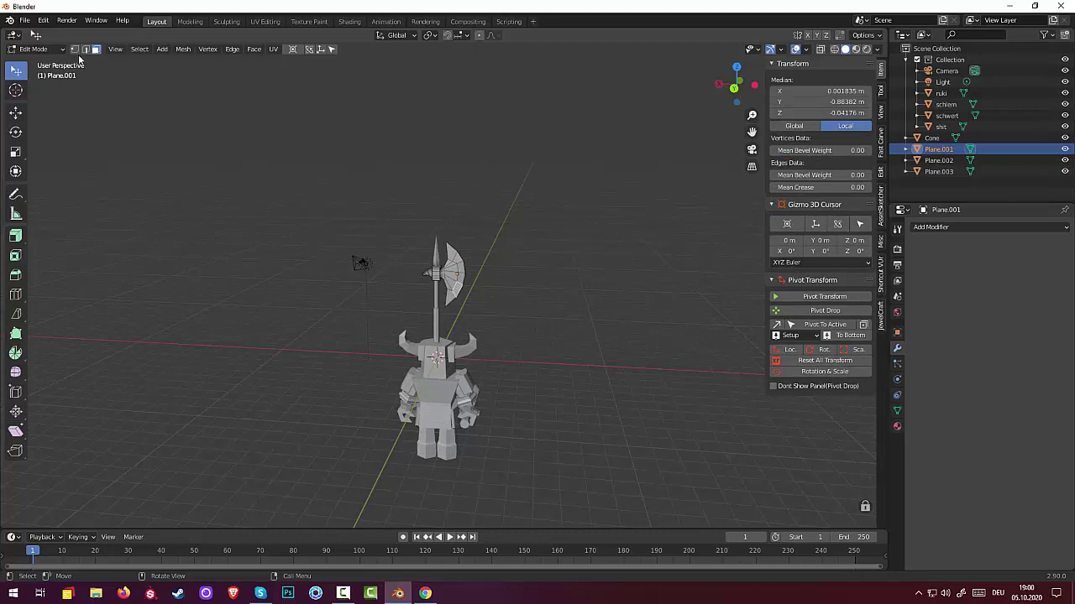
{"action": "left_click", "coordinate": [33, 49]}
{"action": "left_click", "coordinate": [38, 63]}
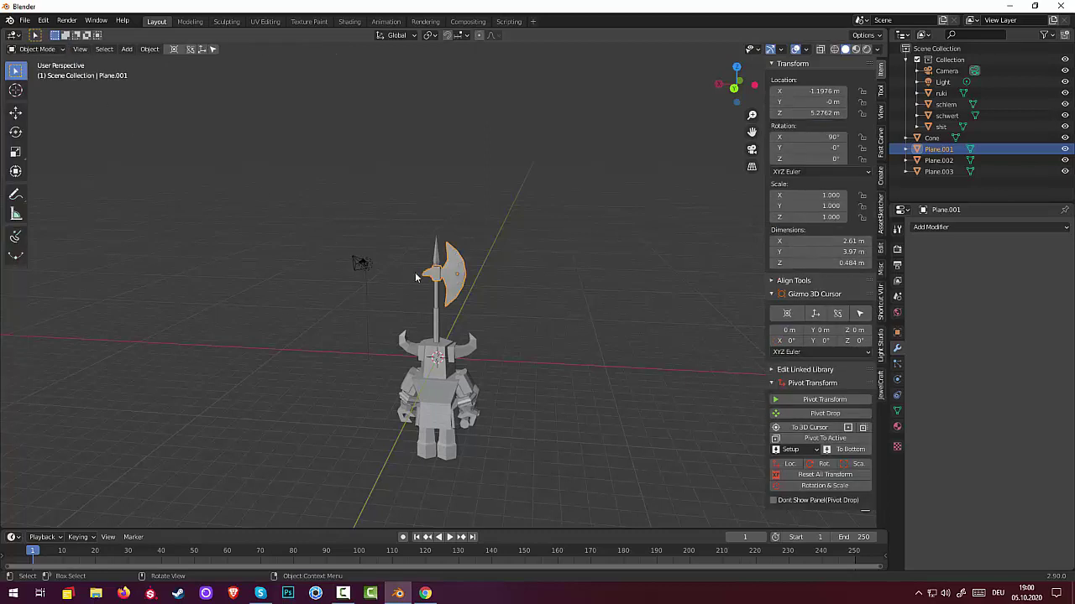
{"action": "left_click", "coordinate": [438, 261], "text": "shift"}
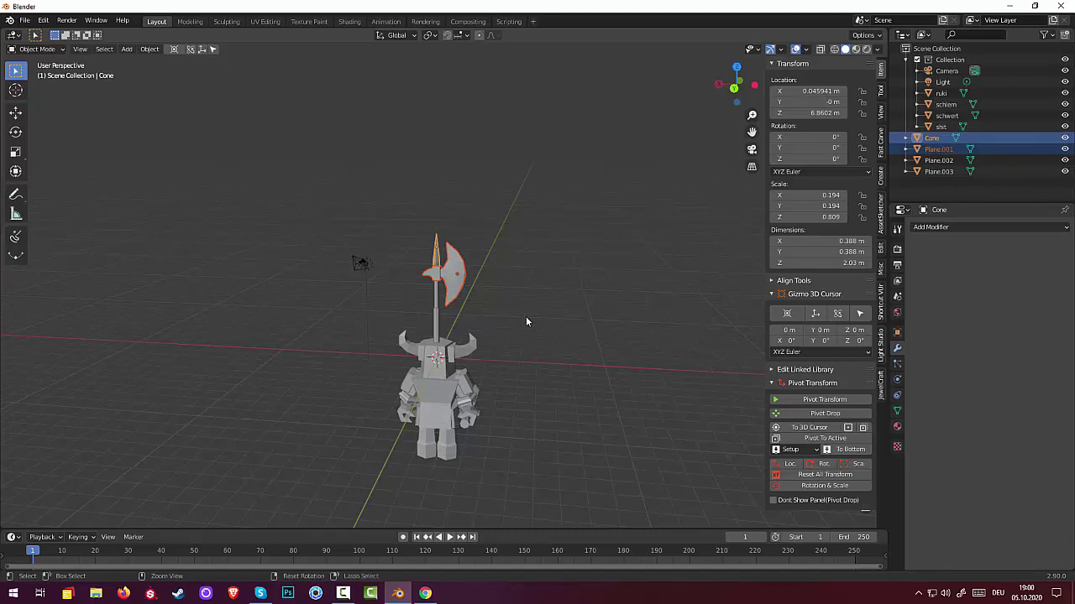
{"action": "key", "text": "ctrl+j"}
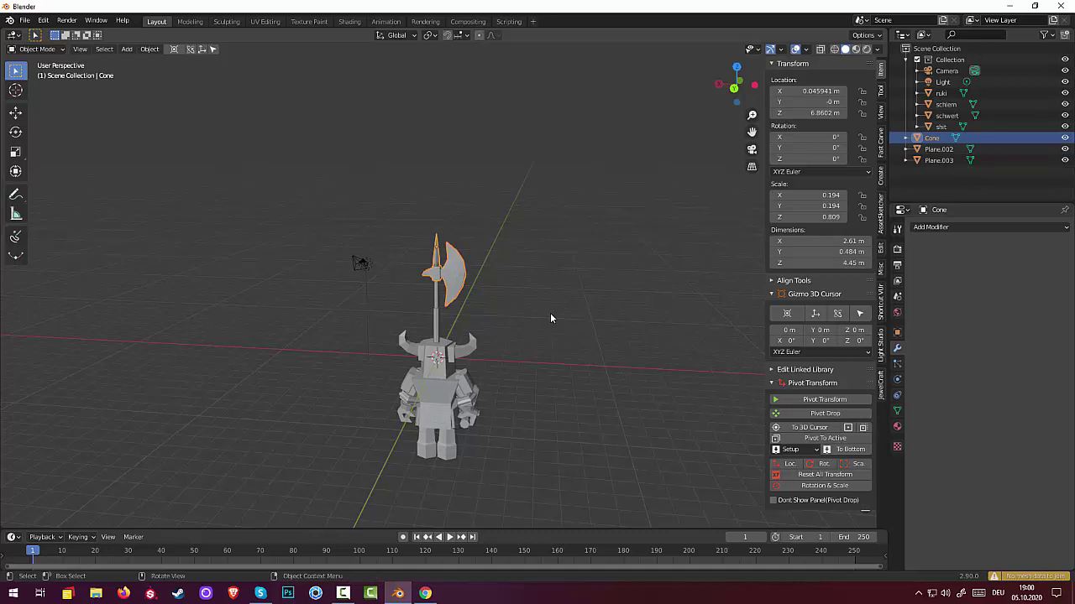
{"action": "left_click", "coordinate": [149, 50]}
{"action": "left_click", "coordinate": [165, 157]}
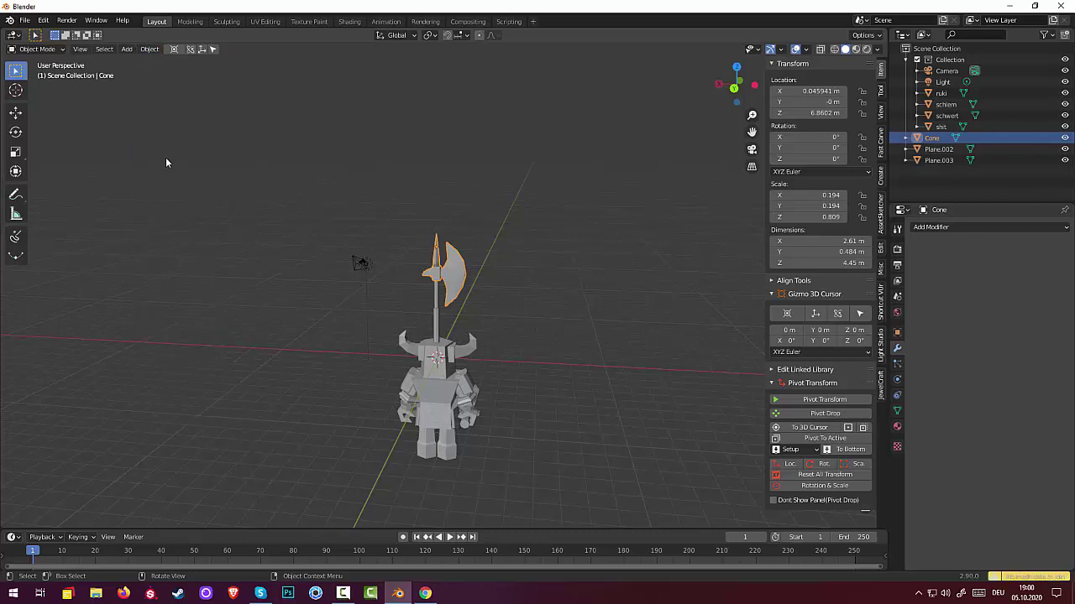
{"action": "left_click", "coordinate": [436, 304]}
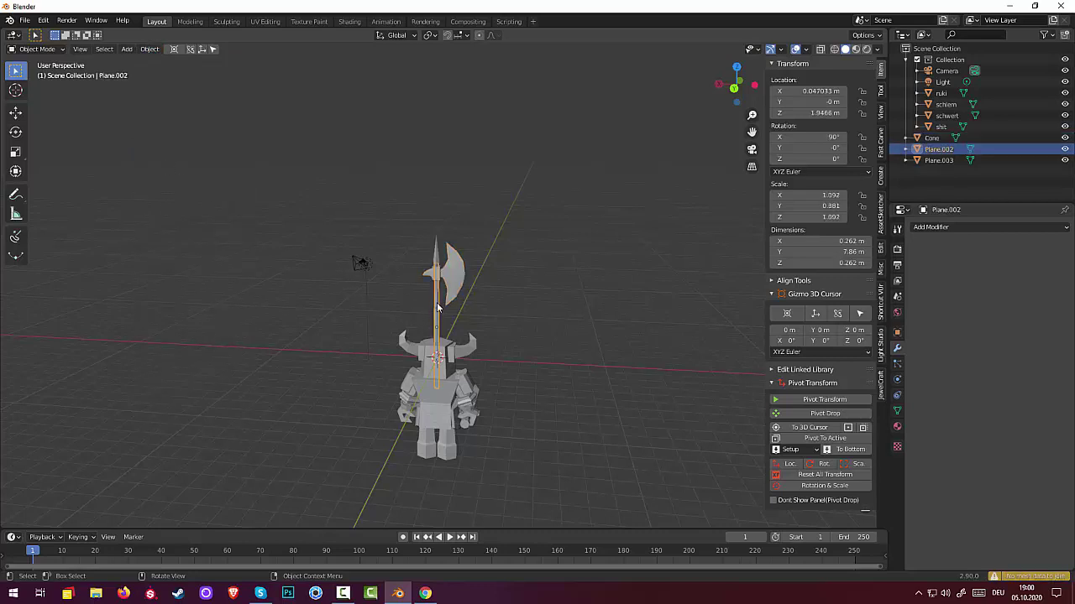
{"action": "left_click", "coordinate": [450, 269], "text": "shift"}
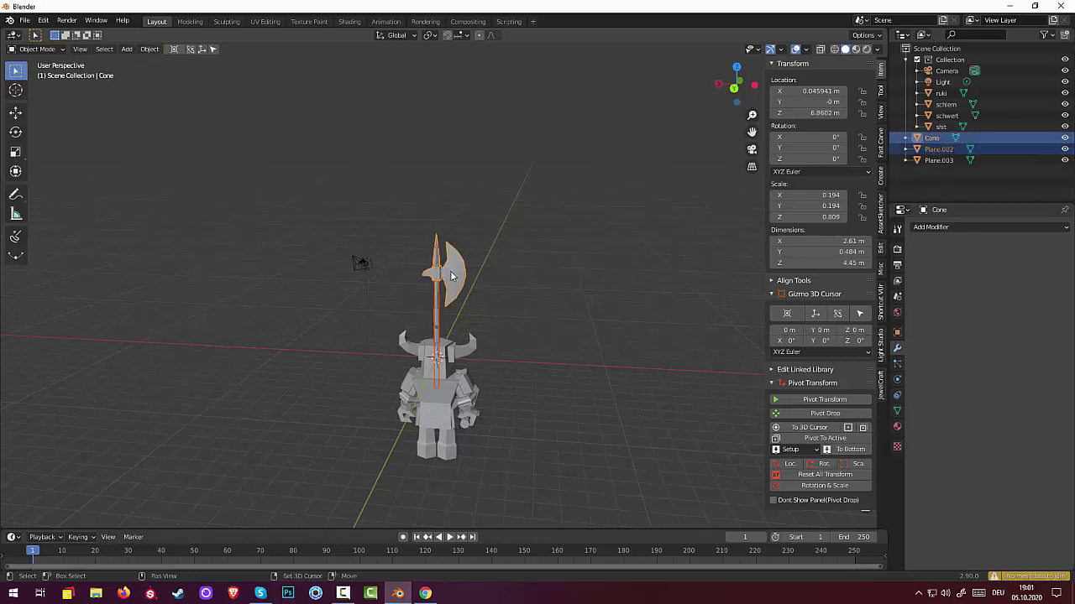
{"action": "mouse_move", "coordinate": [515, 304]}
{"action": "middle_mouse_down"}
{"action": "mouse_move", "coordinate": [418, 317]}
{"action": "mouse_move", "coordinate": [307, 312]}
{"action": "mouse_move", "coordinate": [279, 298]}
{"action": "mouse_move", "coordinate": [289, 303]}
{"action": "middle_mouse_up"}
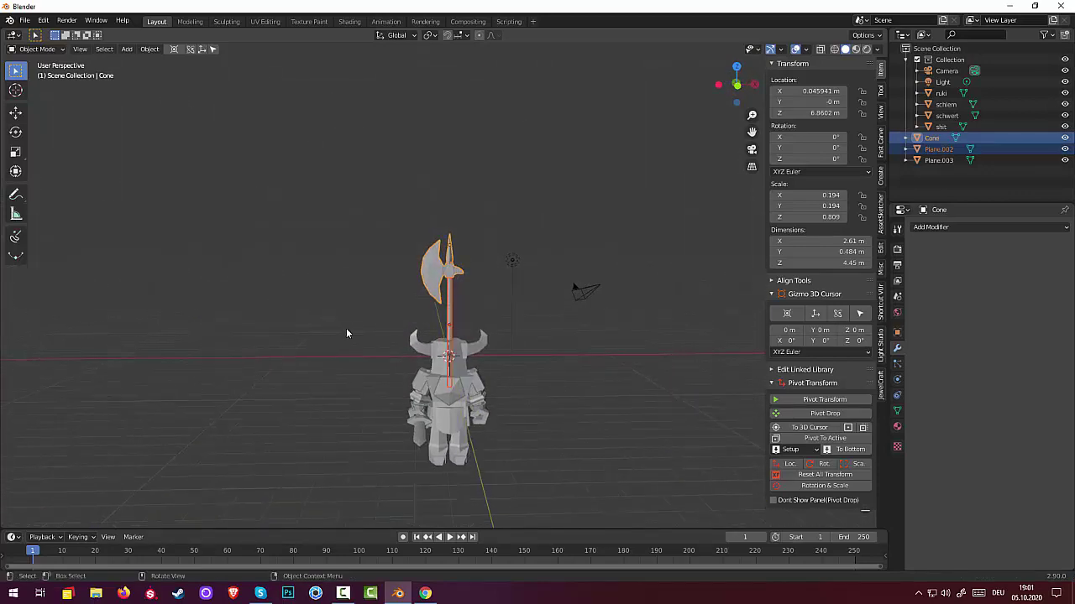
{"action": "middle_click_drag", "start_coordinate": [447, 343], "coordinate": [377, 345]}
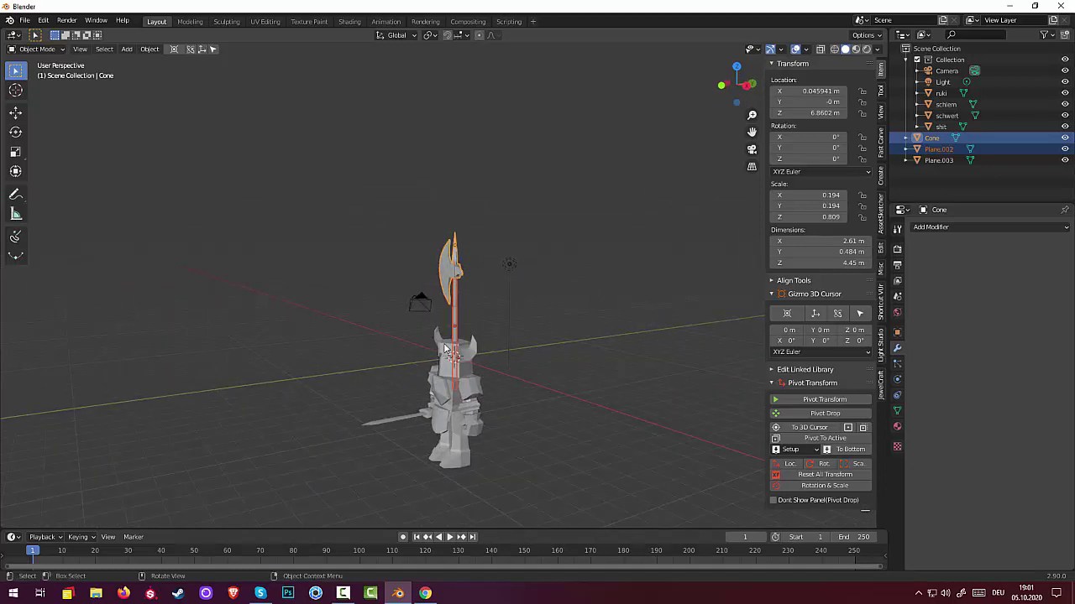
Lower the axe to the knight's height and rotate it 90° around Z.
{"action": "key", "text": "g"}
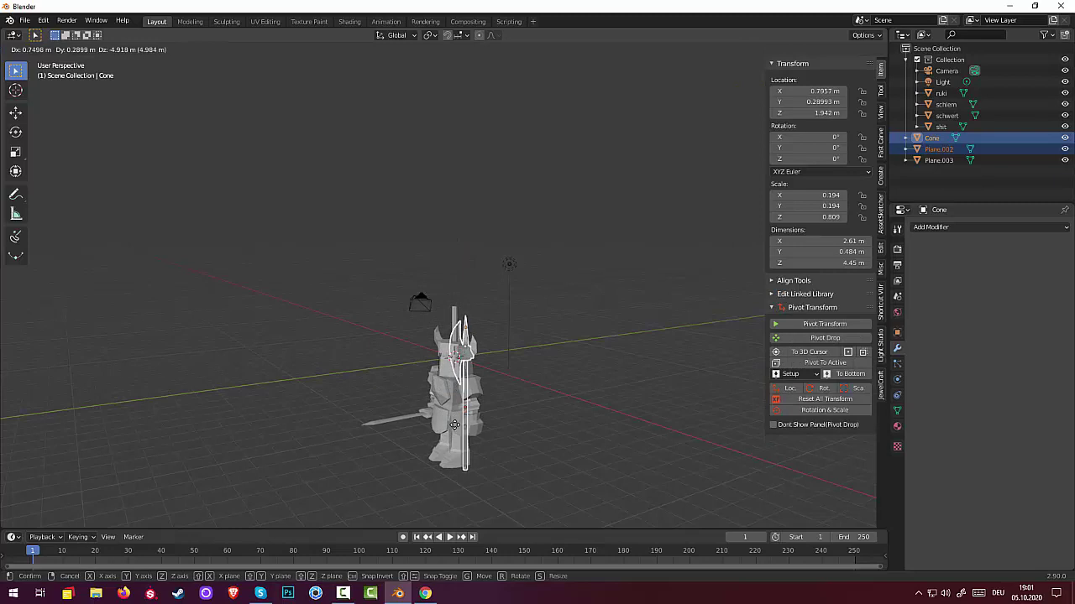
{"action": "left_click", "coordinate": [493, 429]}
{"action": "mouse_move", "coordinate": [496, 431]}
{"action": "middle_mouse_down"}
{"action": "mouse_move", "coordinate": [665, 418]}
{"action": "mouse_move", "coordinate": [521, 417]}
{"action": "mouse_move", "coordinate": [537, 399]}
{"action": "mouse_move", "coordinate": [538, 416]}
{"action": "middle_mouse_up"}
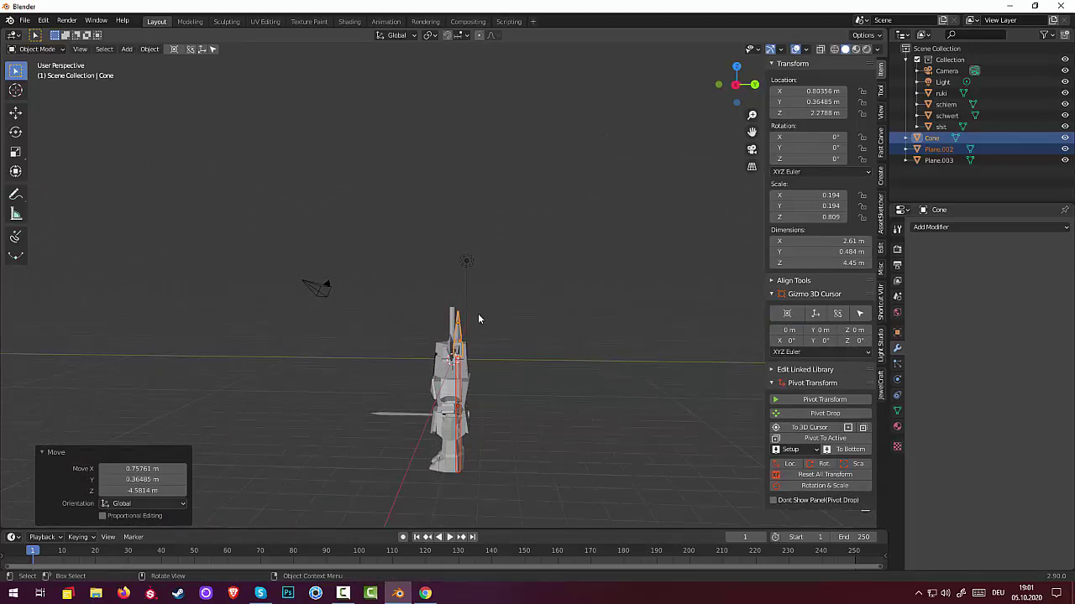
{"action": "key", "text": "r"}
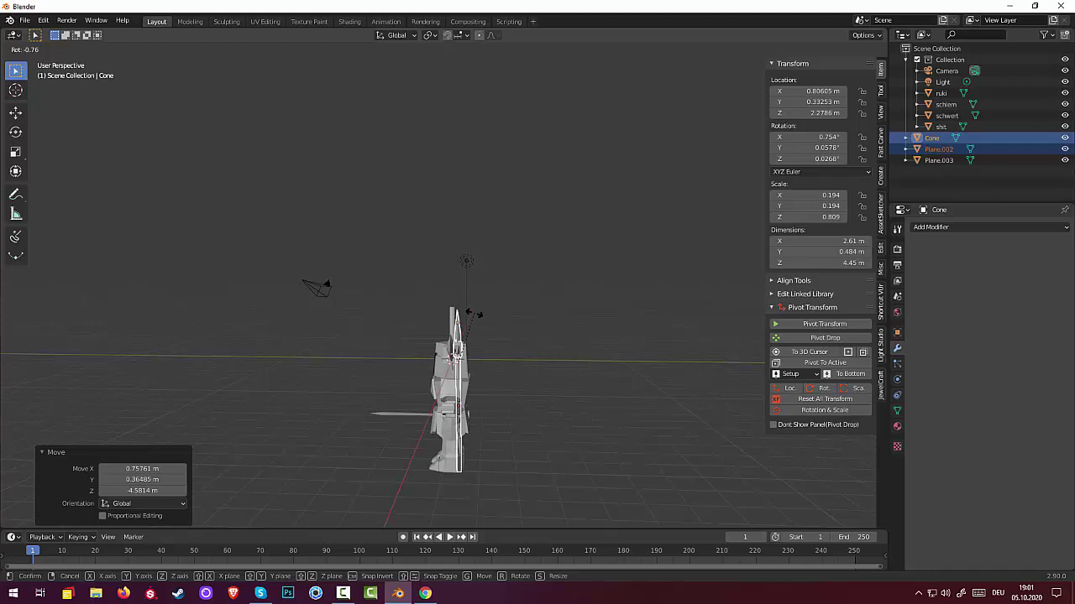
{"action": "type", "text": "z"}
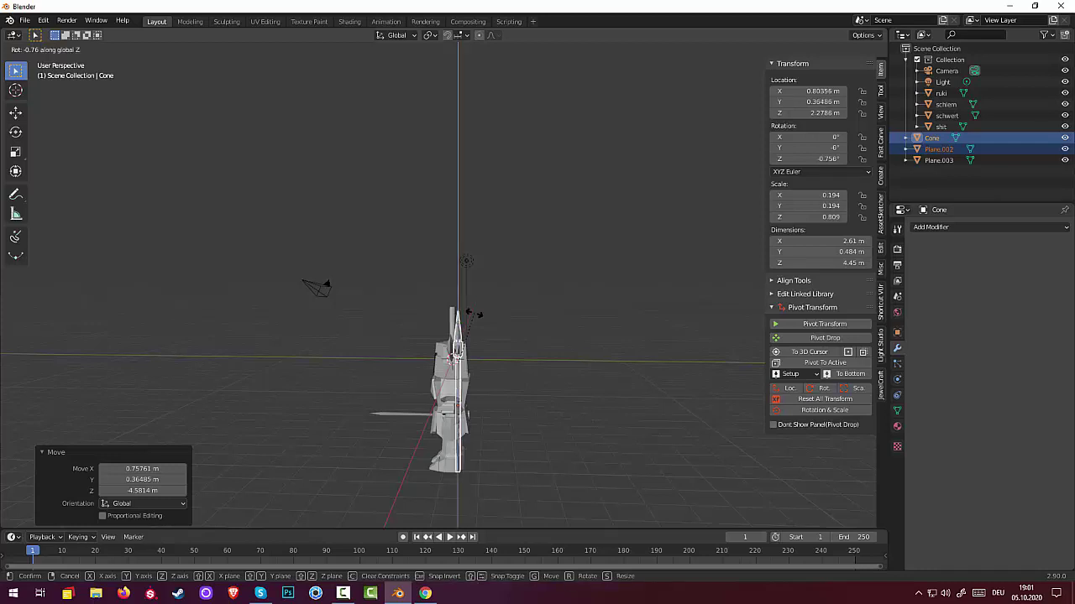
{"action": "type", "text": "90"}
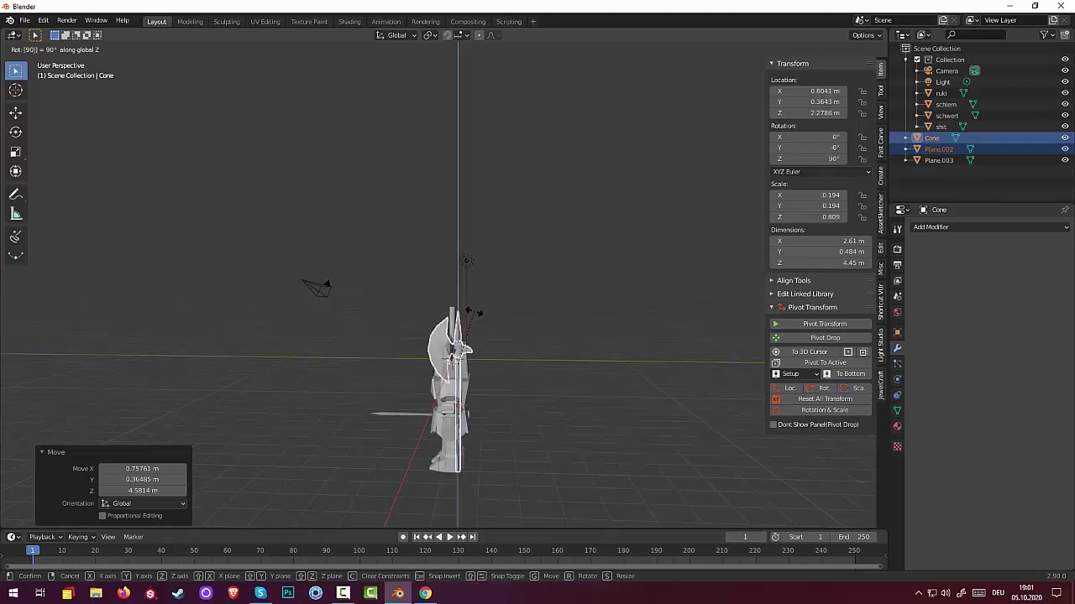
{"action": "key", "text": "Return"}
{"action": "middle_click_drag", "start_coordinate": [493, 325], "coordinate": [615, 323]}
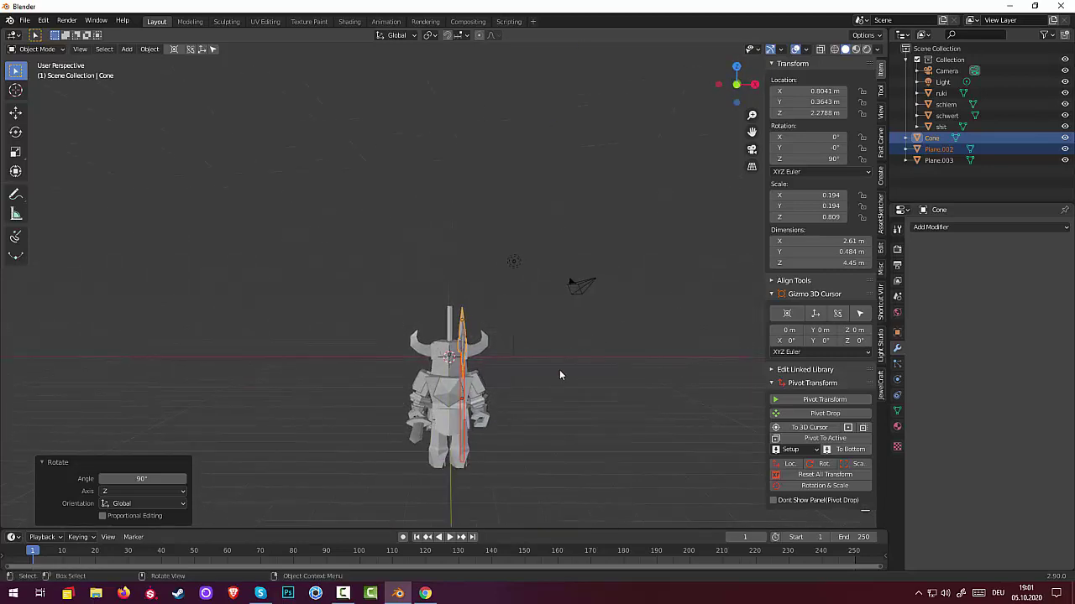
{"action": "mouse_move", "coordinate": [554, 372]}
{"action": "middle_mouse_down"}
{"action": "mouse_move", "coordinate": [527, 384]}
{"action": "mouse_move", "coordinate": [486, 369]}
{"action": "mouse_move", "coordinate": [324, 372]}
{"action": "mouse_move", "coordinate": [302, 389]}
{"action": "middle_mouse_up"}
Move the axe to the knight's side and set its depth in side ortho view.
{"action": "key", "text": "g"}
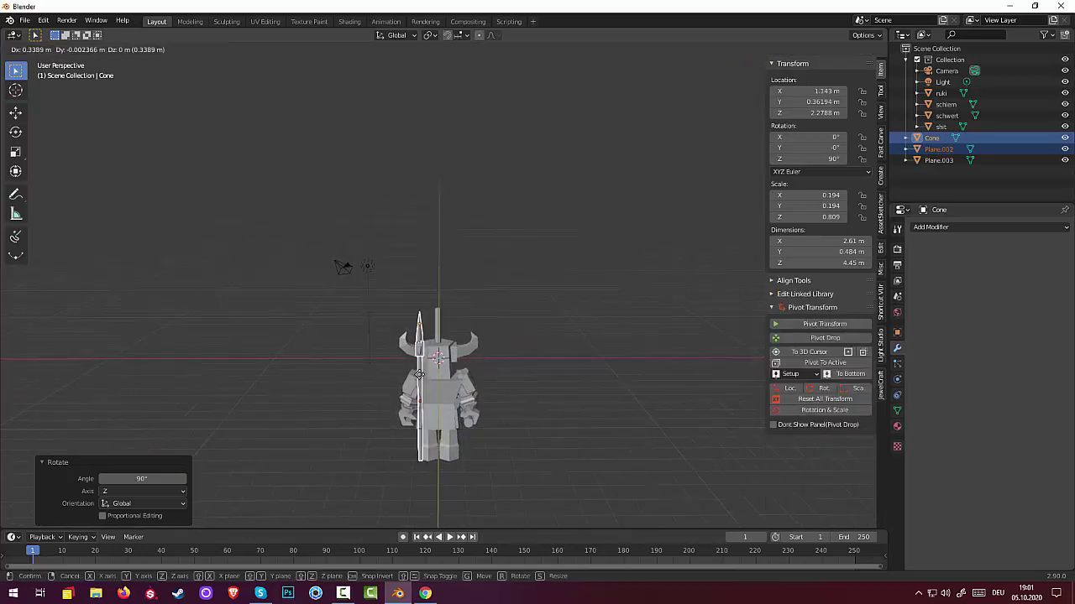
{"action": "left_click", "coordinate": [409, 372]}
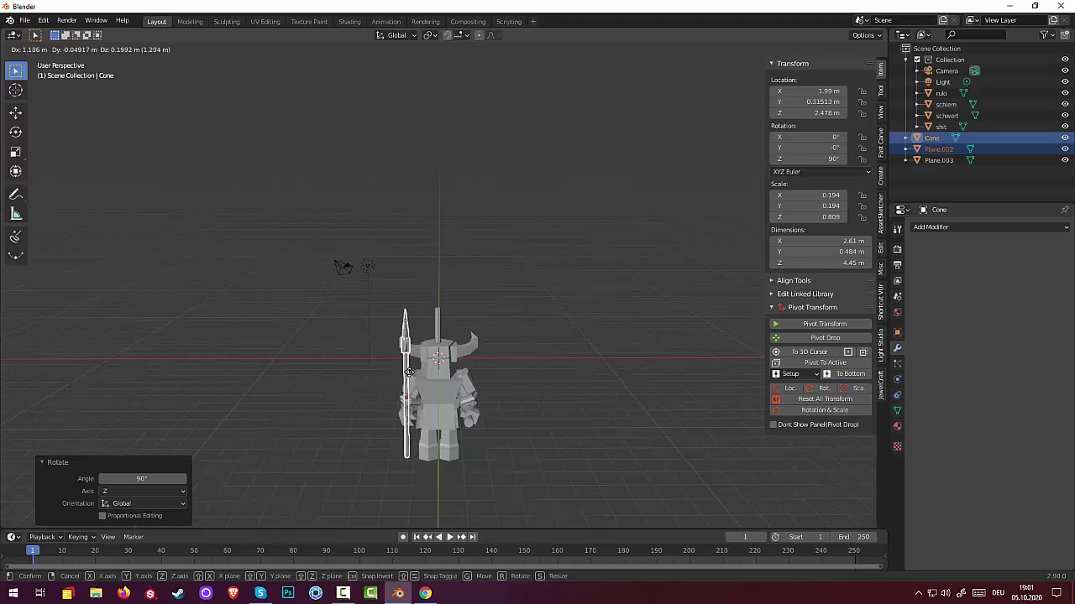
{"action": "mouse_move", "coordinate": [409, 372]}
{"action": "middle_mouse_down"}
{"action": "mouse_move", "coordinate": [440, 381]}
{"action": "mouse_move", "coordinate": [598, 366]}
{"action": "mouse_move", "coordinate": [607, 336]}
{"action": "mouse_move", "coordinate": [547, 373]}
{"action": "middle_mouse_up"}
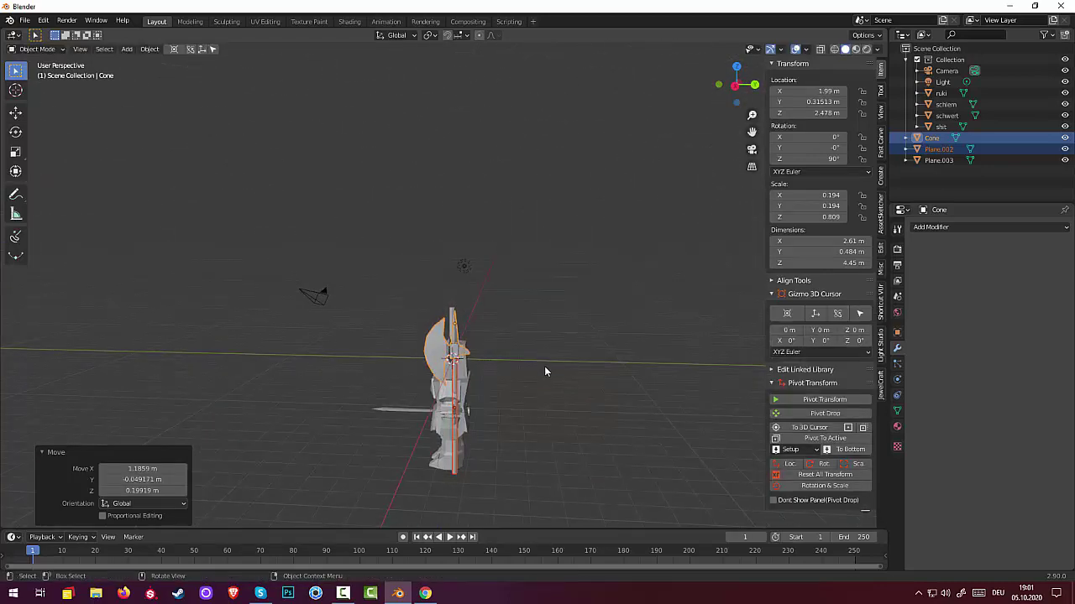
{"action": "key", "text": "KP_3"}
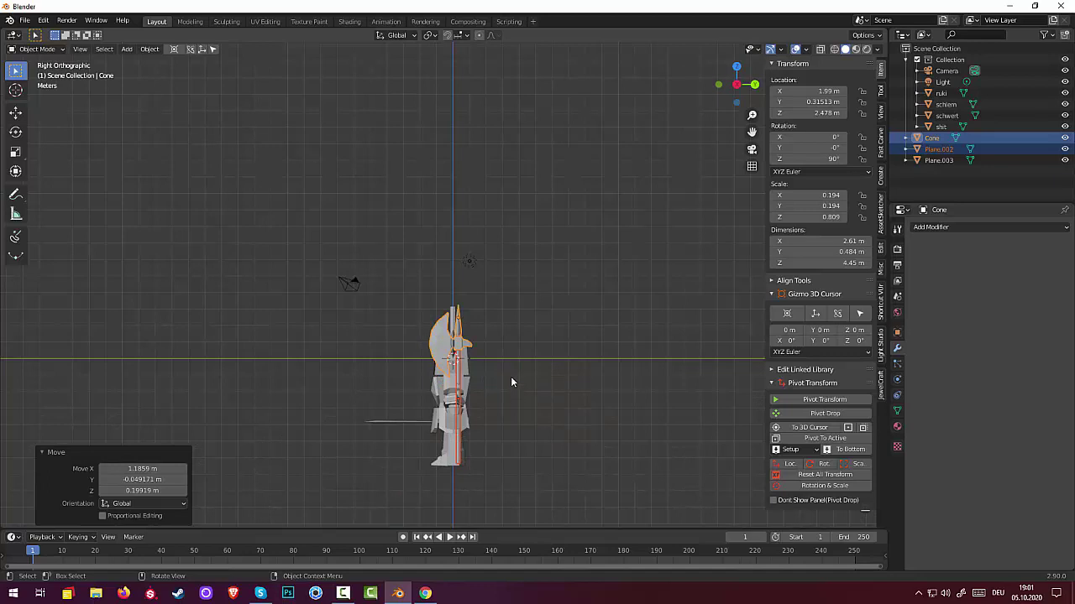
{"action": "key", "text": "g"}
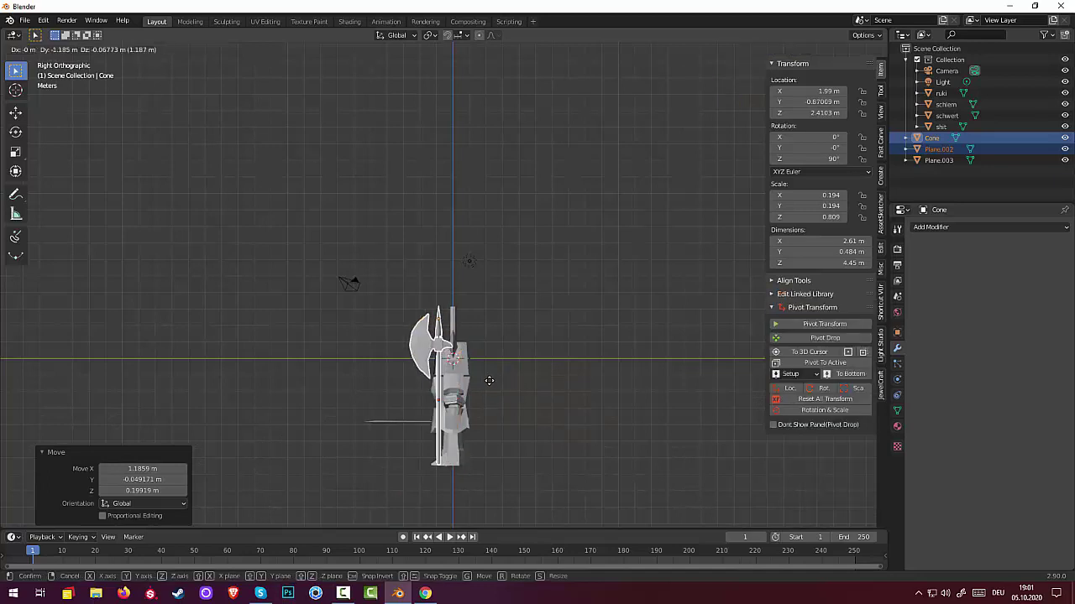
{"action": "left_click", "coordinate": [493, 380]}
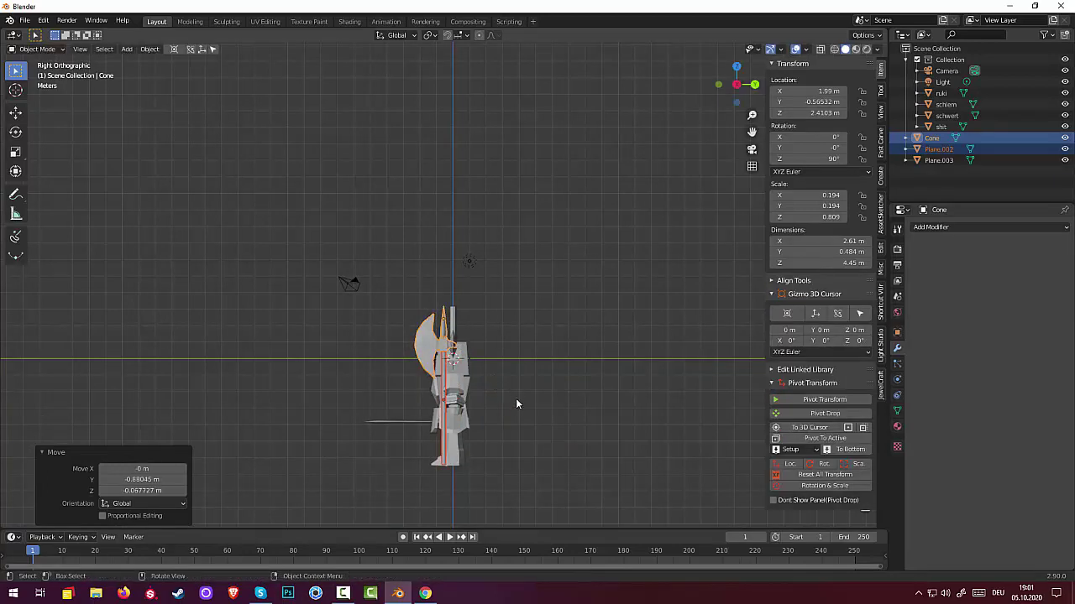
{"action": "left_click", "coordinate": [516, 399]}
{"action": "mouse_move", "coordinate": [517, 401]}
{"action": "middle_mouse_down"}
{"action": "mouse_move", "coordinate": [658, 384]}
{"action": "mouse_move", "coordinate": [662, 400]}
{"action": "mouse_move", "coordinate": [629, 427]}
{"action": "mouse_move", "coordinate": [623, 398]}
{"action": "mouse_move", "coordinate": [722, 398]}
{"action": "mouse_move", "coordinate": [742, 410]}
{"action": "mouse_move", "coordinate": [696, 429]}
{"action": "mouse_move", "coordinate": [552, 426]}
{"action": "mouse_move", "coordinate": [495, 441]}
{"action": "mouse_move", "coordinate": [504, 461]}
{"action": "mouse_move", "coordinate": [496, 458]}
{"action": "middle_mouse_up"}
{"action": "scroll", "coordinate": [596, 430], "scroll_direction": "up", "scroll_amount": 2}
{"action": "scroll", "coordinate": [593, 430], "scroll_direction": "up", "scroll_amount": 2}
Select the axe blade and handle and raise them together 1.121 m along Z.
{"action": "left_click", "coordinate": [496, 460]}
{"action": "left_click", "coordinate": [502, 456]}
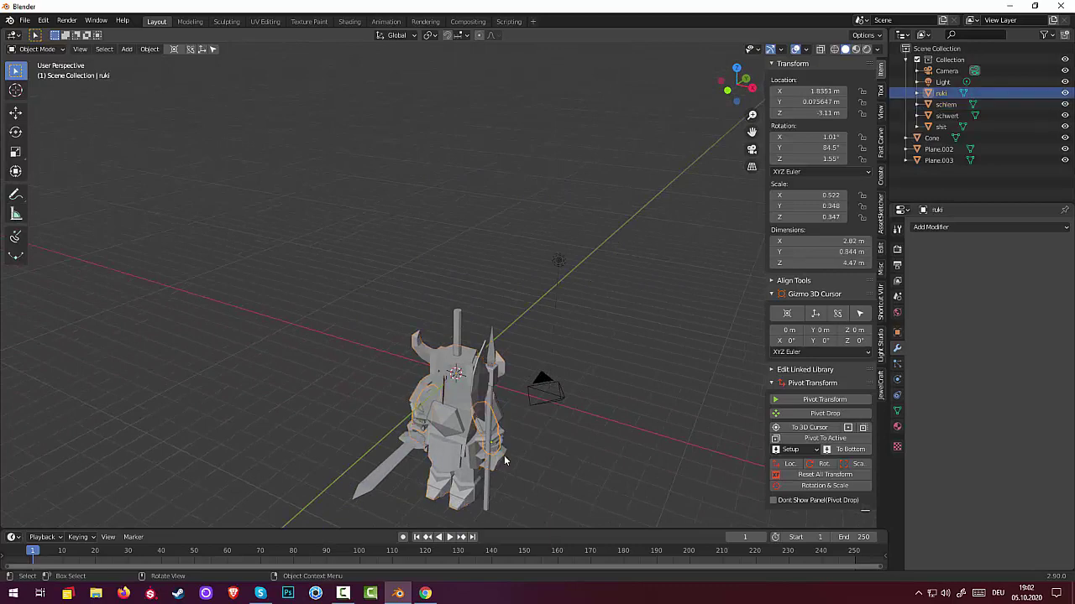
{"action": "mouse_move", "coordinate": [563, 463]}
{"action": "middle_mouse_down"}
{"action": "mouse_move", "coordinate": [635, 436]}
{"action": "mouse_move", "coordinate": [654, 462]}
{"action": "mouse_move", "coordinate": [718, 465]}
{"action": "mouse_move", "coordinate": [688, 458]}
{"action": "middle_mouse_up"}
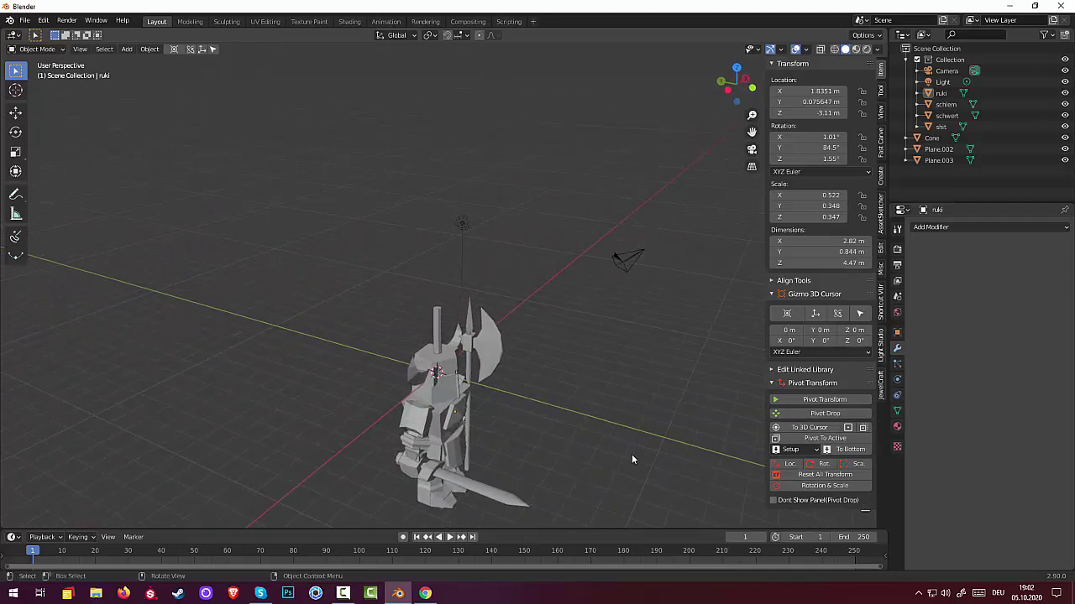
{"action": "left_click", "coordinate": [485, 359]}
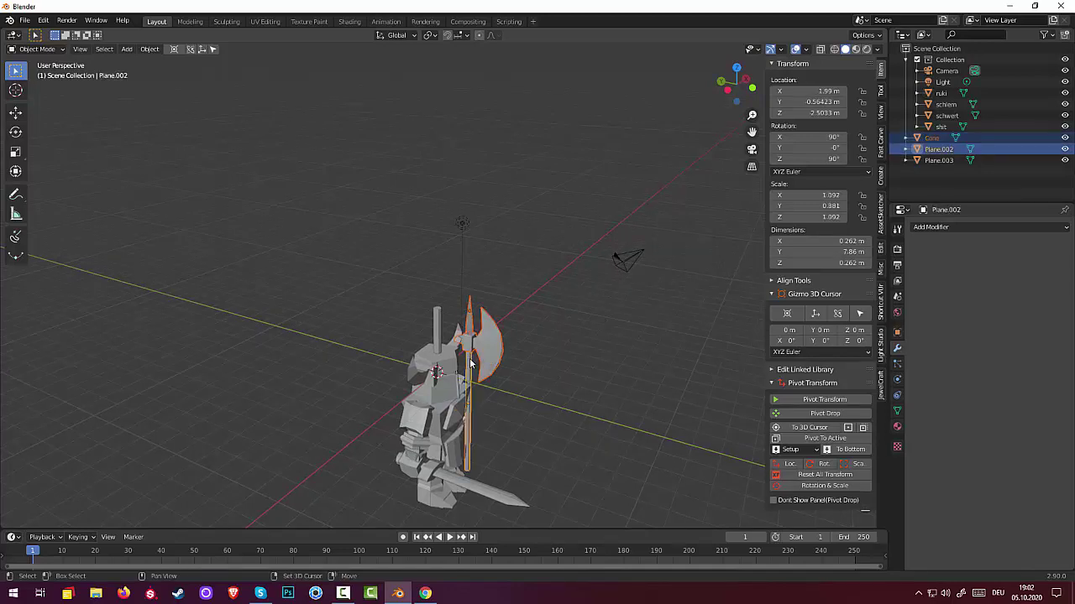
{"action": "left_click", "coordinate": [470, 363], "text": "shift"}
{"action": "key", "text": "g"}
{"action": "key", "text": "z"}
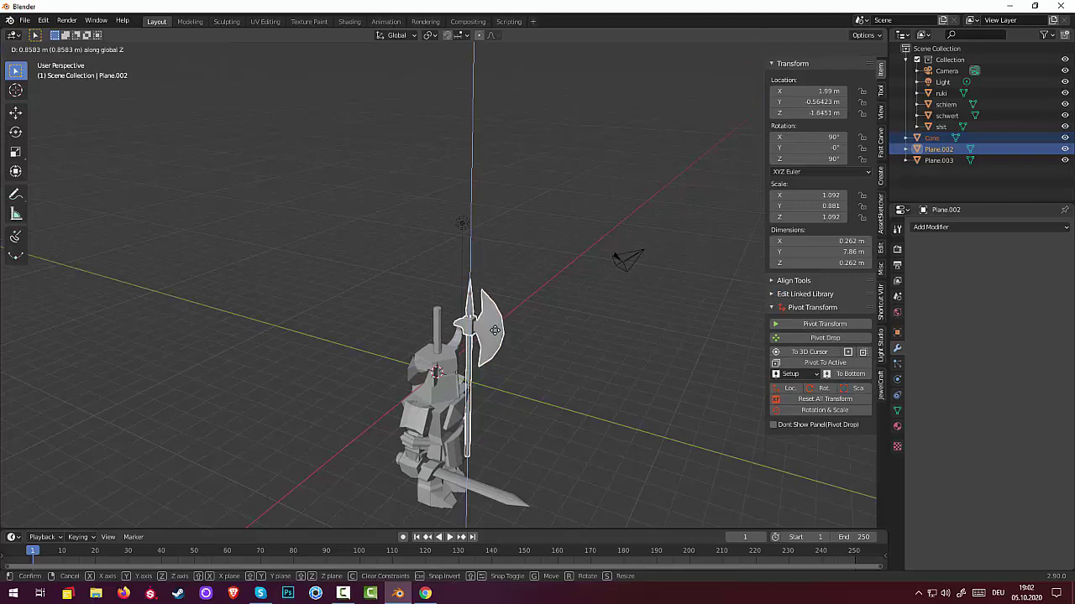
{"action": "left_click", "coordinate": [525, 345]}
Orbit around the knight to check the raised axe, then clear the selection.
{"action": "mouse_move", "coordinate": [525, 345]}
{"action": "middle_mouse_down"}
{"action": "mouse_move", "coordinate": [498, 375]}
{"action": "mouse_move", "coordinate": [425, 354]}
{"action": "mouse_move", "coordinate": [504, 369]}
{"action": "middle_mouse_up"}
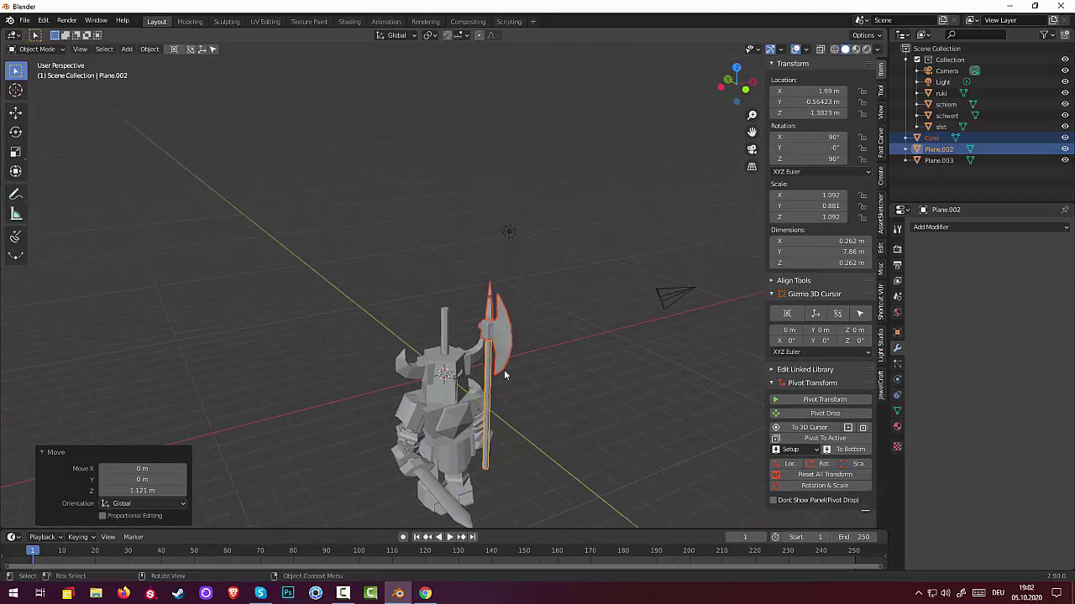
{"action": "scroll", "coordinate": [504, 370], "scroll_direction": "up", "scroll_amount": 3}
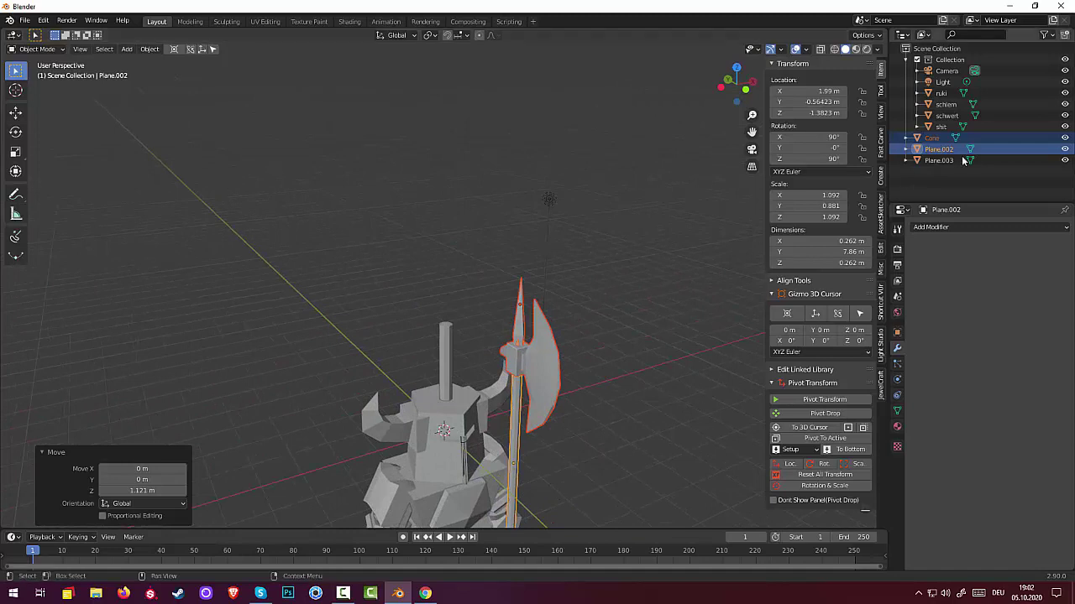
{"action": "left_click", "coordinate": [516, 467]}
{"action": "left_click", "coordinate": [517, 448]}
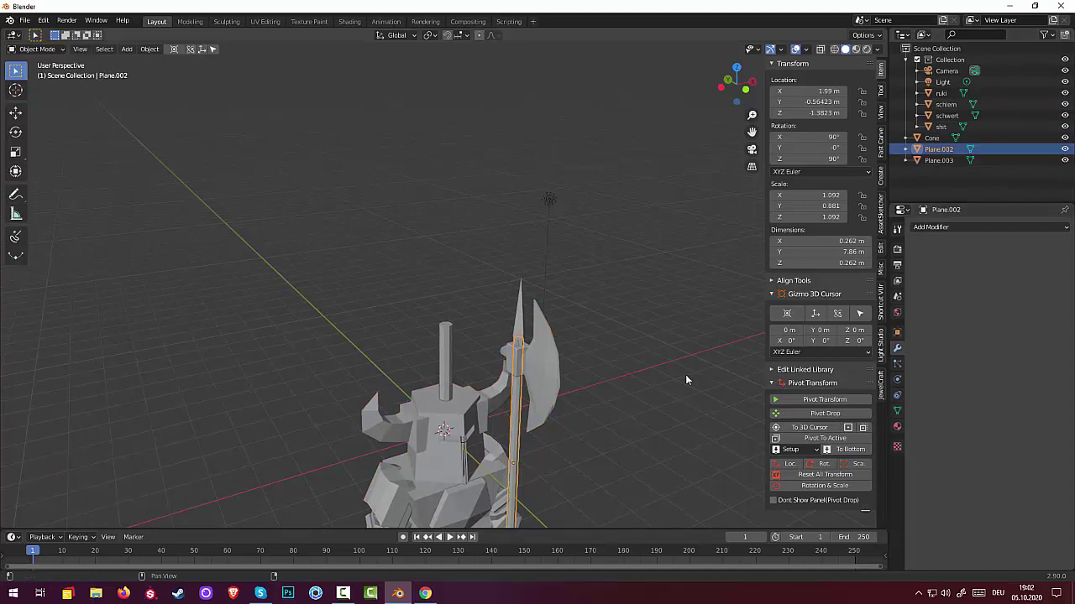
{"action": "scroll", "coordinate": [581, 453], "scroll_direction": "down", "scroll_amount": 3}
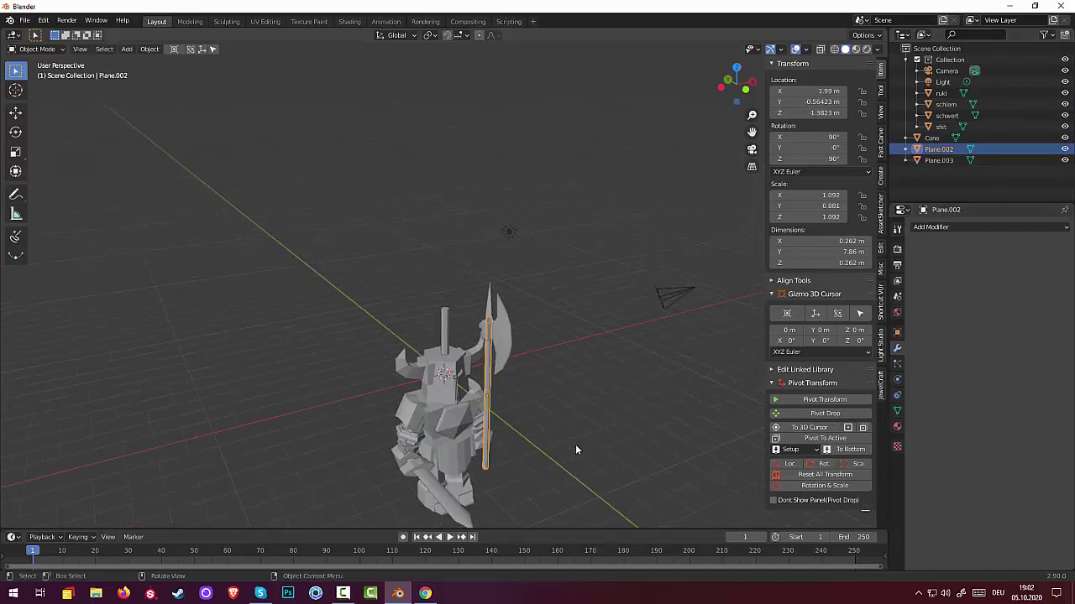
{"action": "mouse_move", "coordinate": [575, 444]}
{"action": "middle_mouse_down"}
{"action": "mouse_move", "coordinate": [531, 434]}
{"action": "mouse_move", "coordinate": [626, 428]}
{"action": "mouse_move", "coordinate": [578, 434]}
{"action": "mouse_move", "coordinate": [569, 448]}
{"action": "mouse_move", "coordinate": [602, 422]}
{"action": "mouse_move", "coordinate": [599, 446]}
{"action": "mouse_move", "coordinate": [569, 426]}
{"action": "mouse_move", "coordinate": [547, 316]}
{"action": "middle_mouse_up"}
{"action": "left_click", "coordinate": [566, 426]}
{"action": "scroll", "coordinate": [555, 347], "scroll_direction": "up", "scroll_amount": 1}
{"action": "scroll", "coordinate": [556, 344], "scroll_direction": "up", "scroll_amount": 2}
{"action": "scroll", "coordinate": [556, 341], "scroll_direction": "up", "scroll_amount": 1}
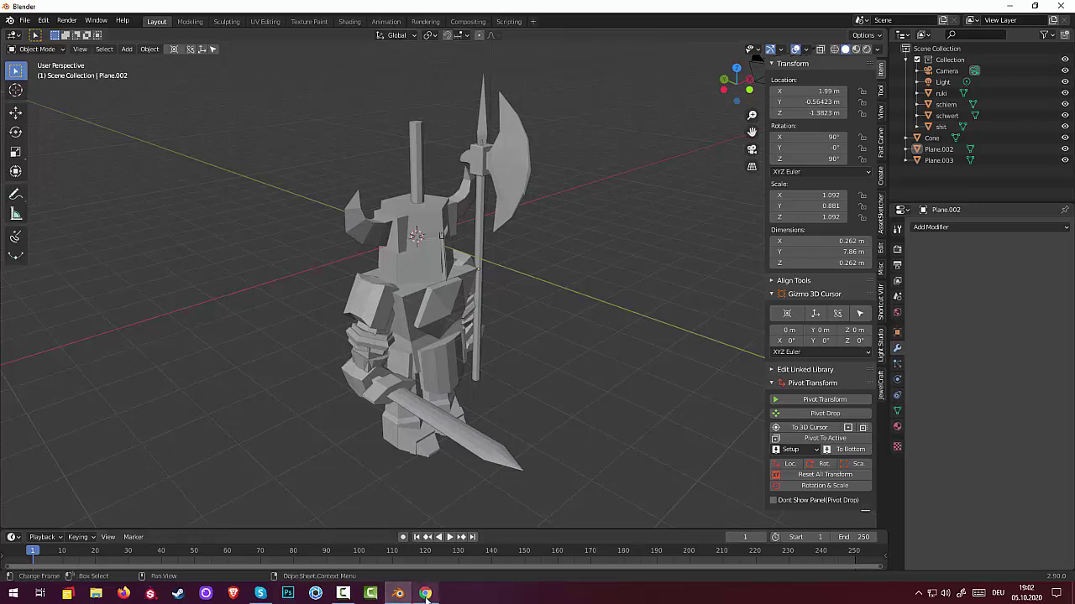
{"action": "left_click", "coordinate": [341, 595]}
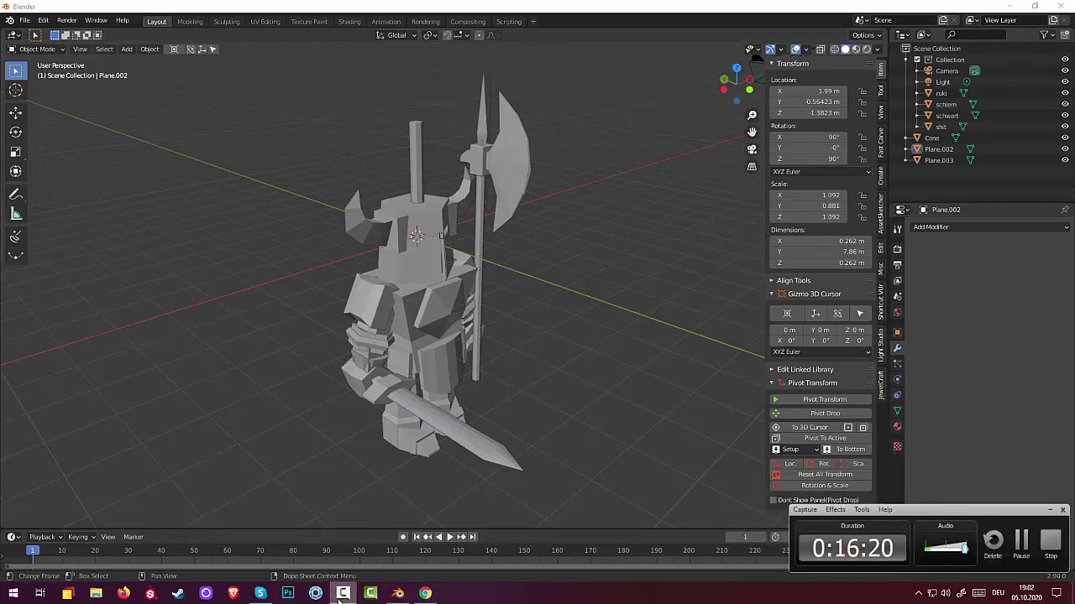